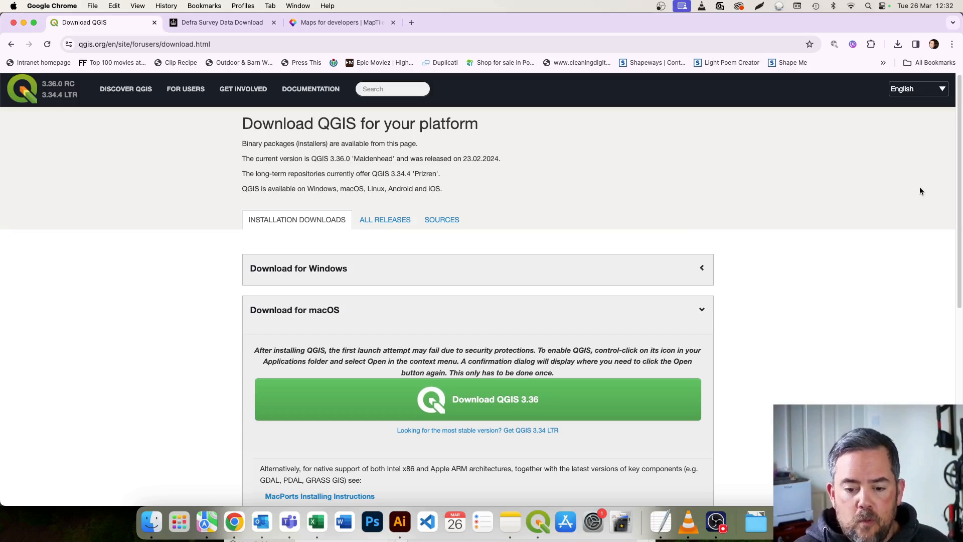
# Switch to QGIS and move its window toward the middle of the screen.
pyautogui.click(538, 521)
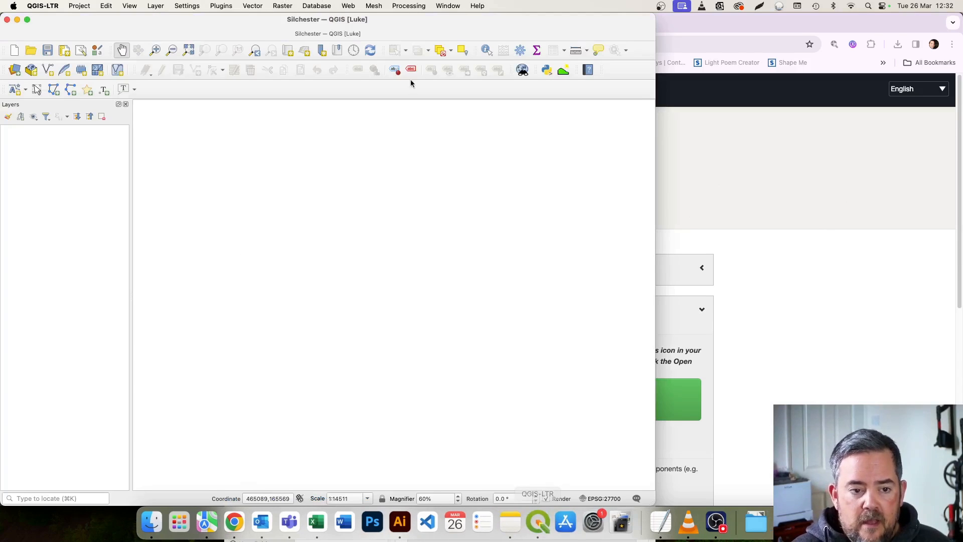
pyautogui.moveTo(125, 20); pyautogui.dragTo(276, 20)
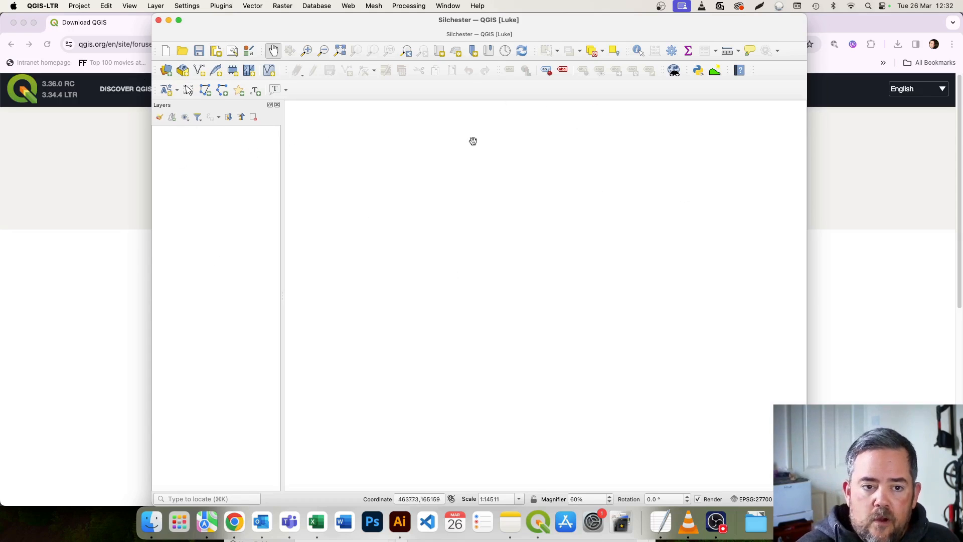
pyautogui.click(190, 6)
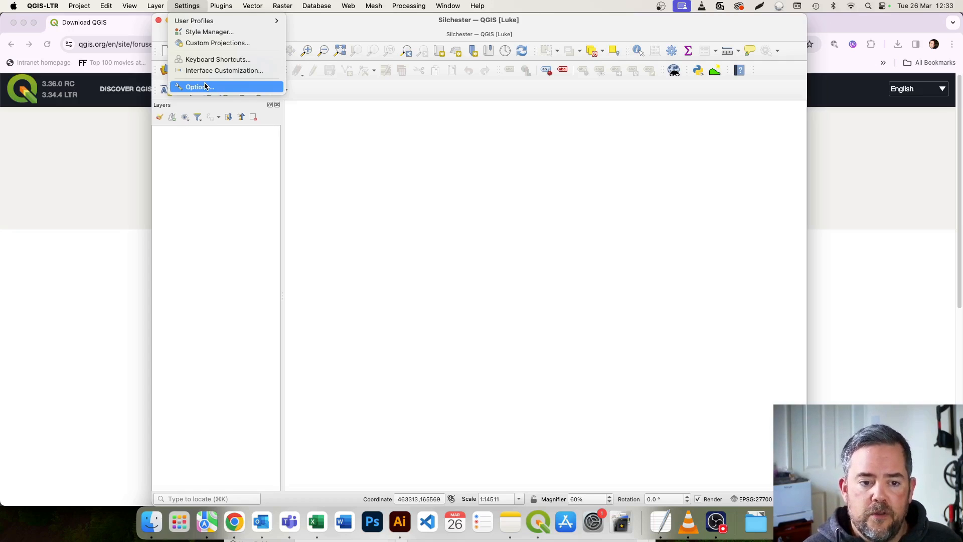
pyautogui.click(513, 234)
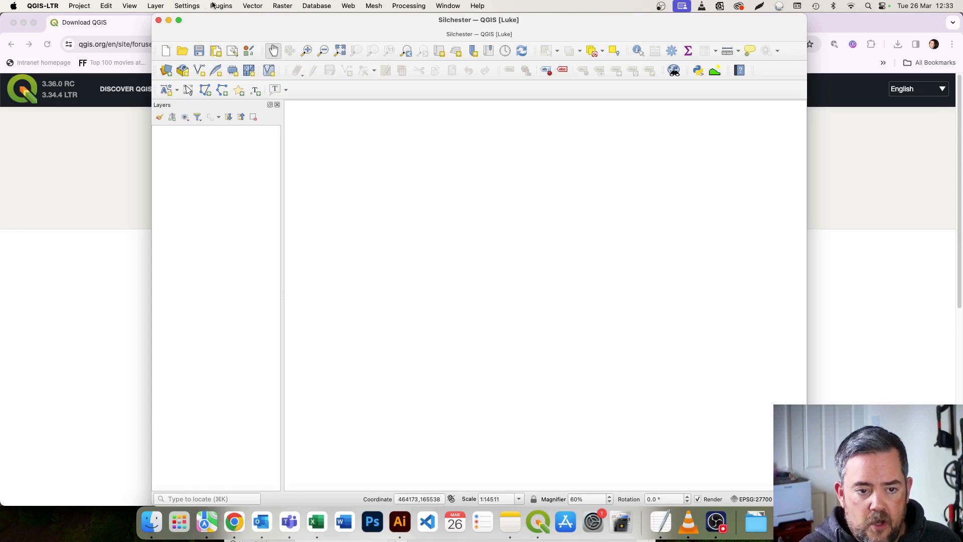
pyautogui.moveTo(230, 19); pyautogui.dragTo(224, 20)
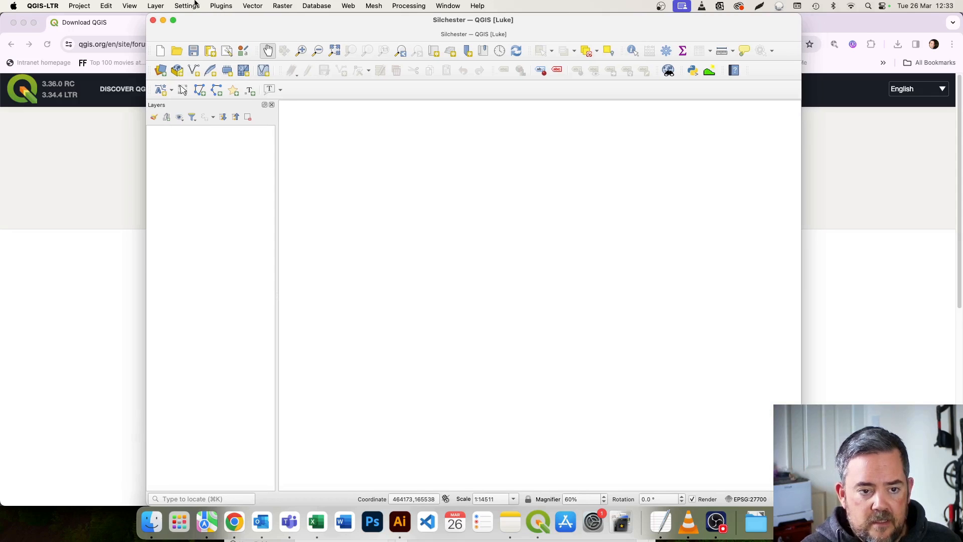
# Check the default CRS for new projects in the CRS options, looking for EPSG:27700 - OSGB 1936 / British National Grid.
pyautogui.click(194, 4)
pyautogui.click(199, 87)
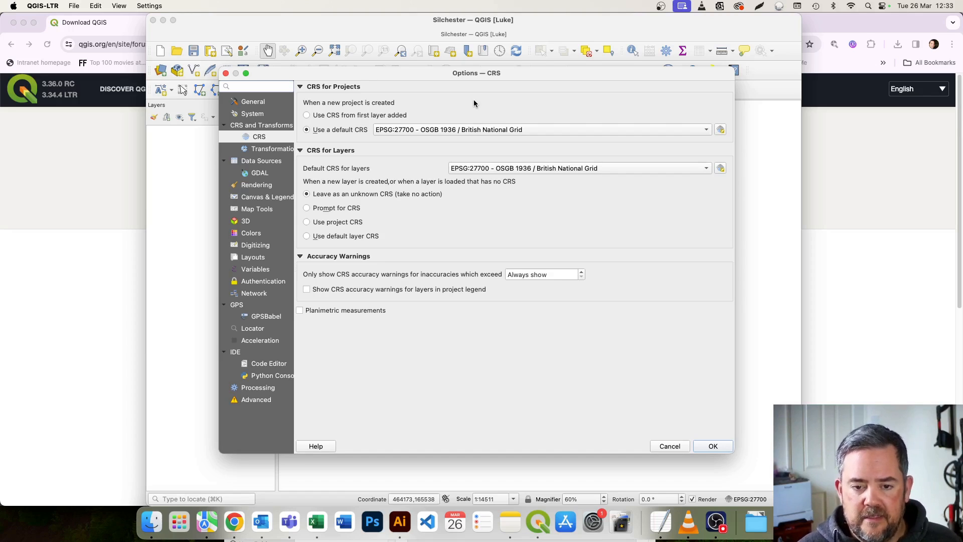
pyautogui.click(485, 132)
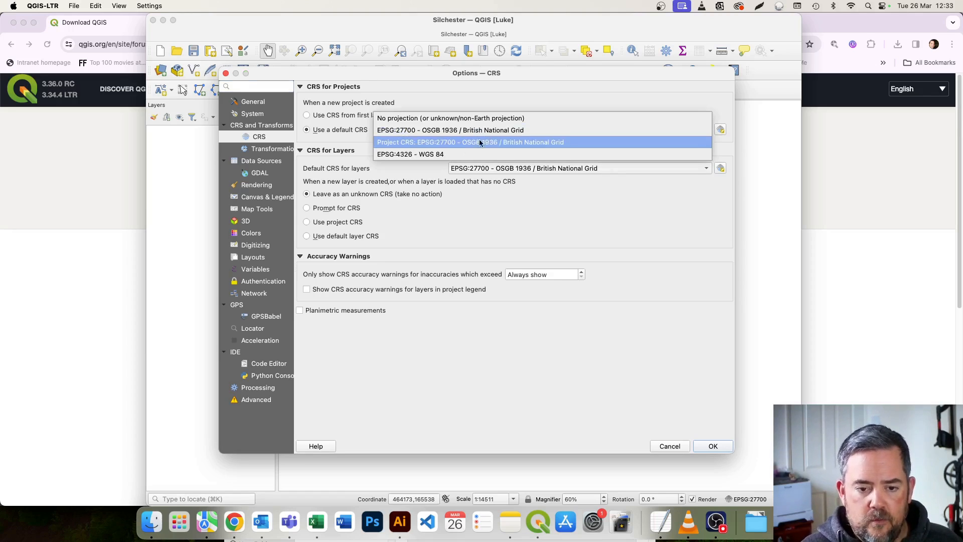
pyautogui.click(600, 82)
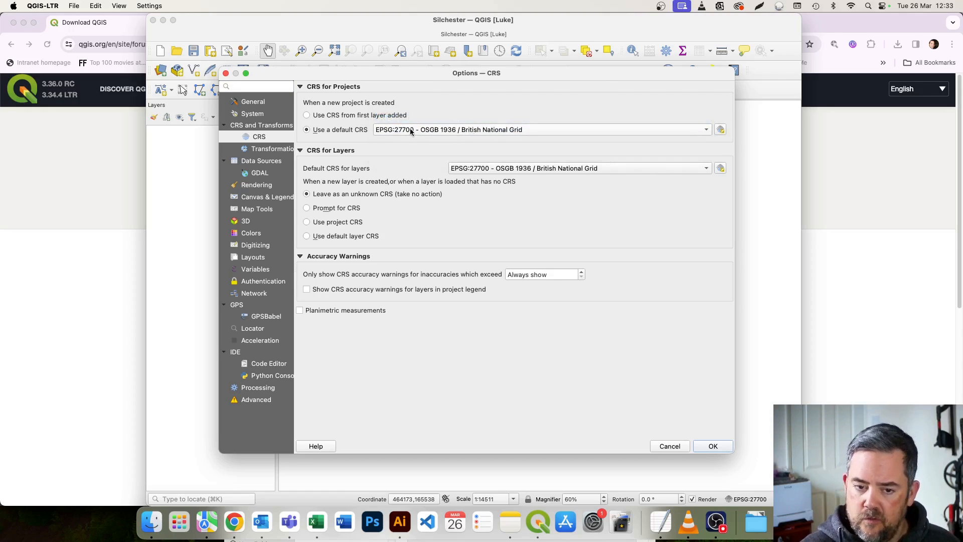
pyautogui.moveTo(450, 130)
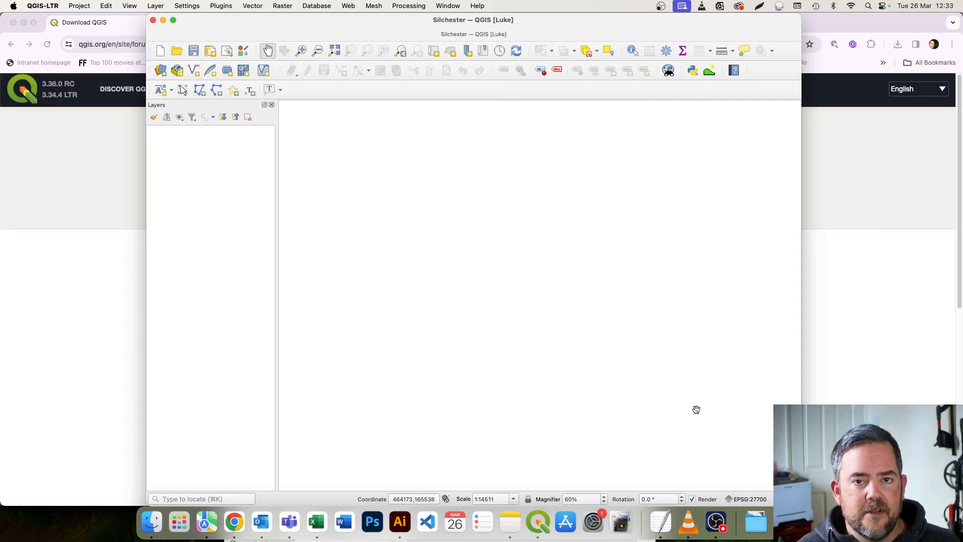
# Close the Layers panel of the Silchester project.
pyautogui.moveTo(353, 22)
pyautogui.mouseDown()
pyautogui.moveTo(348, 41)
pyautogui.moveTo(350, 32)
pyautogui.mouseUp()
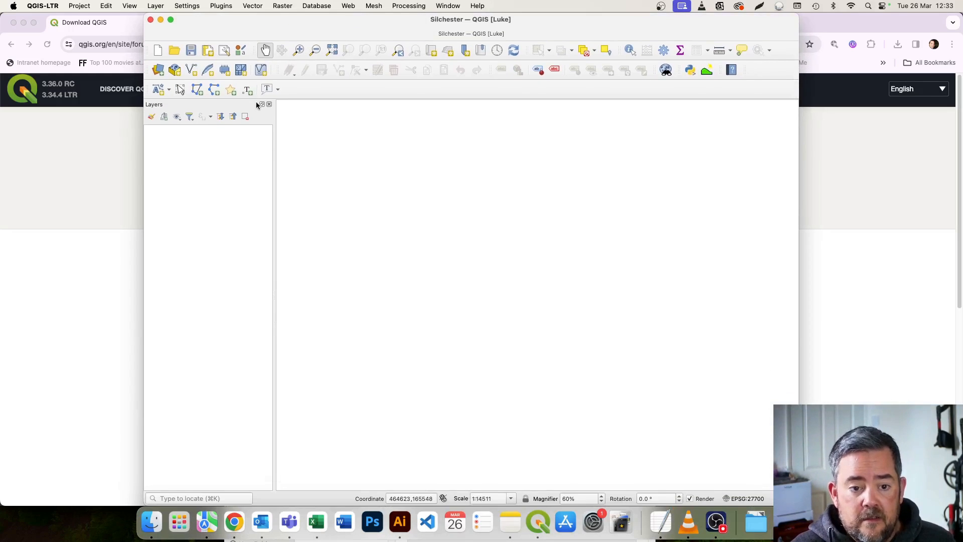
pyautogui.click(269, 105)
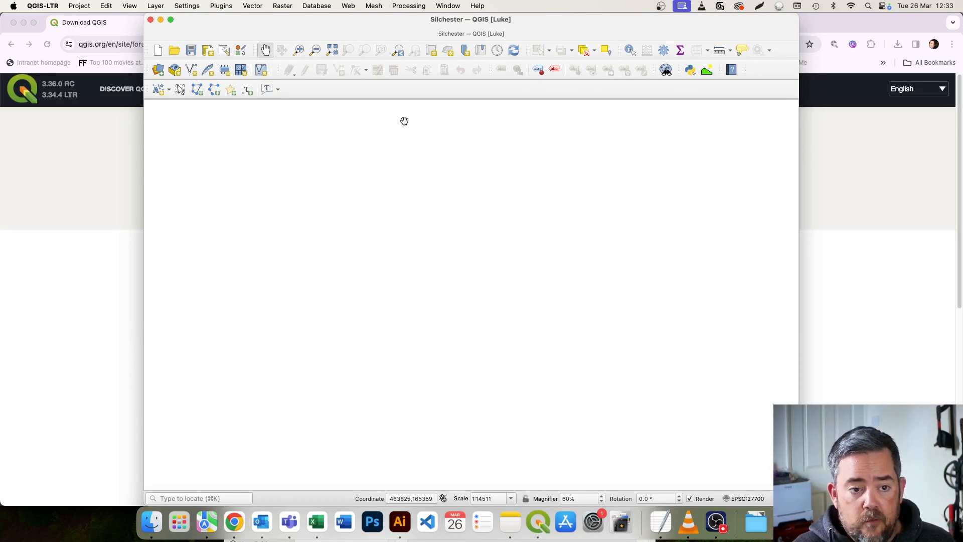
pyautogui.click(80, 7)
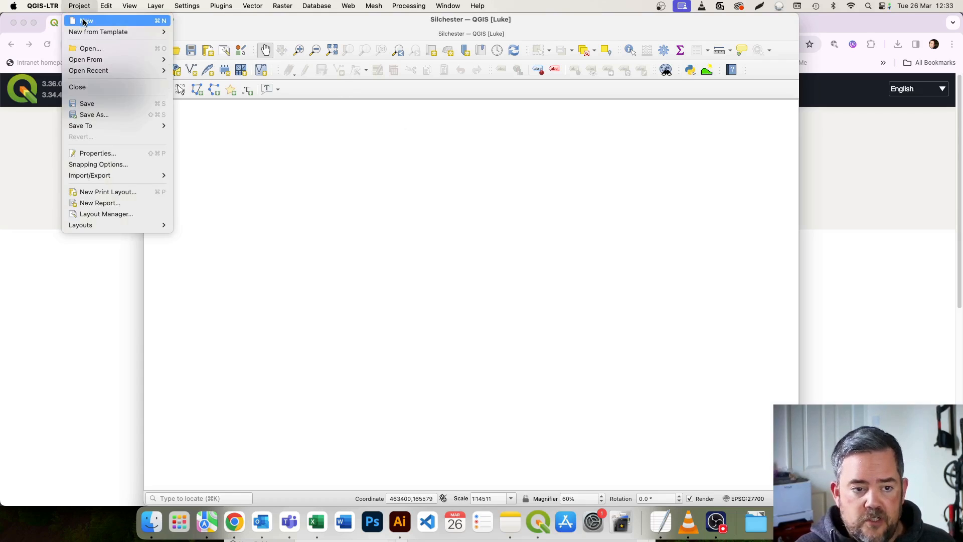
pyautogui.click(359, 166)
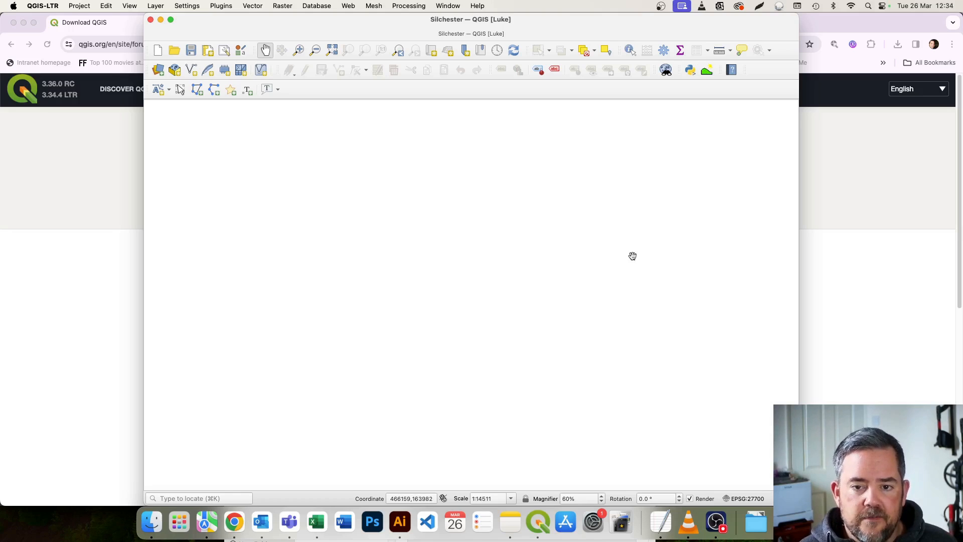
# Enlarge the QGIS window to fill the screen and show the Browser and Layers panels.
pyautogui.doubleClick(592, 24)
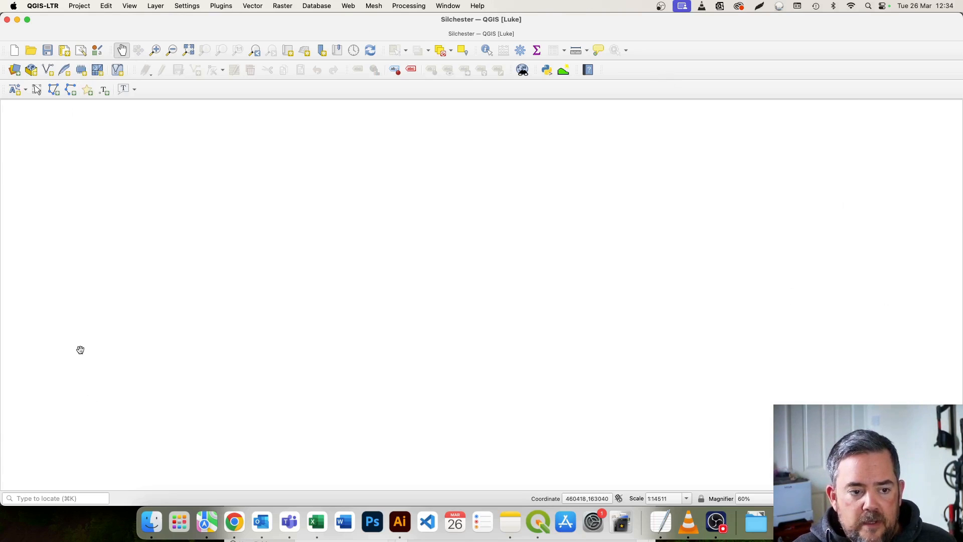
pyautogui.click(130, 5)
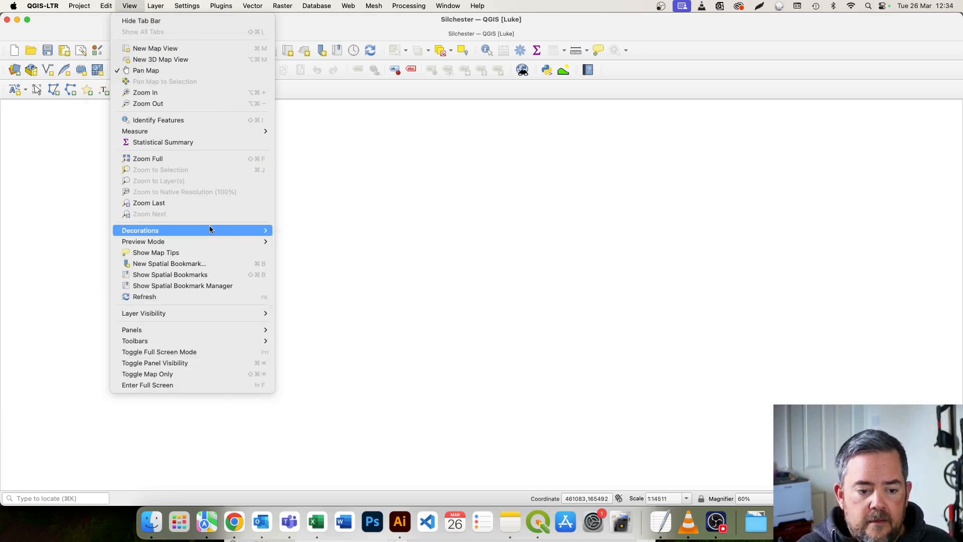
pyautogui.moveTo(217, 330)
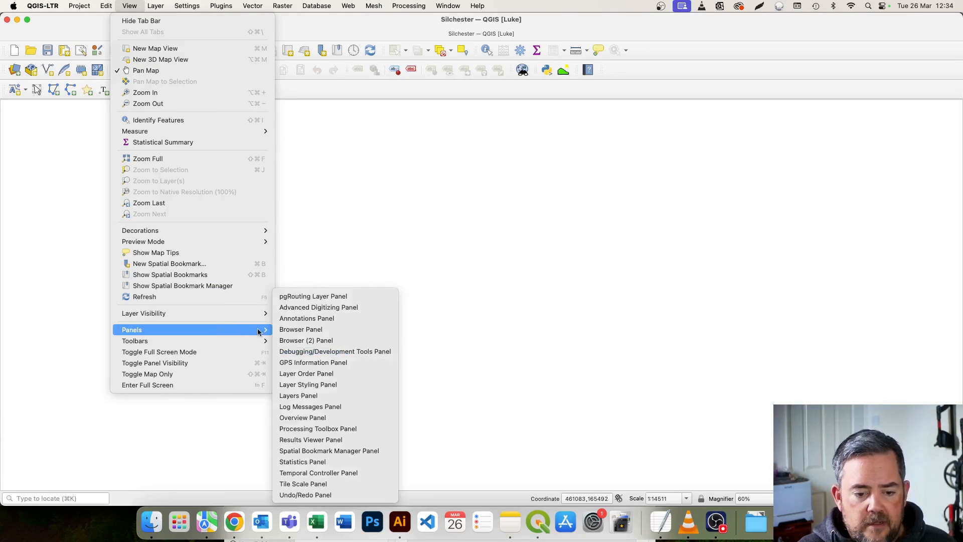
pyautogui.click(350, 330)
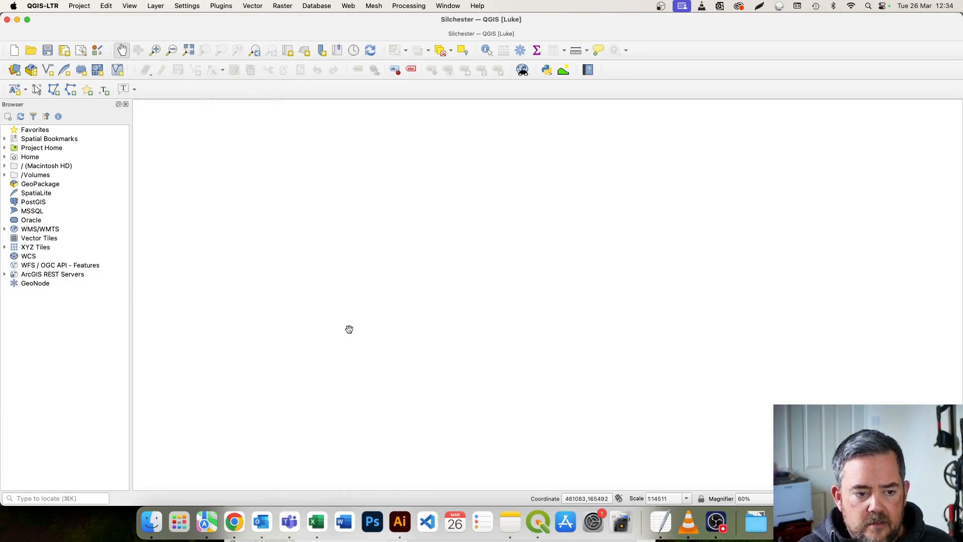
pyautogui.click(129, 6)
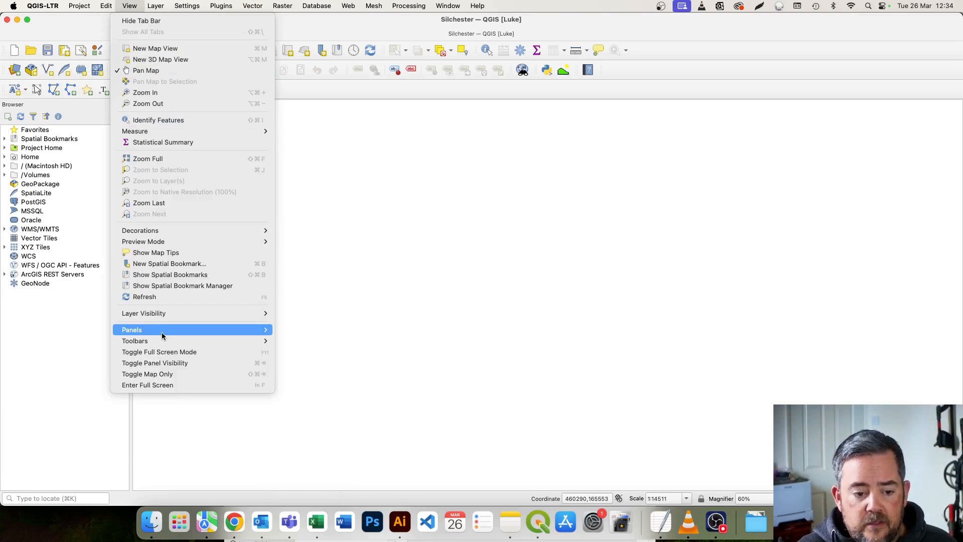
pyautogui.moveTo(163, 335)
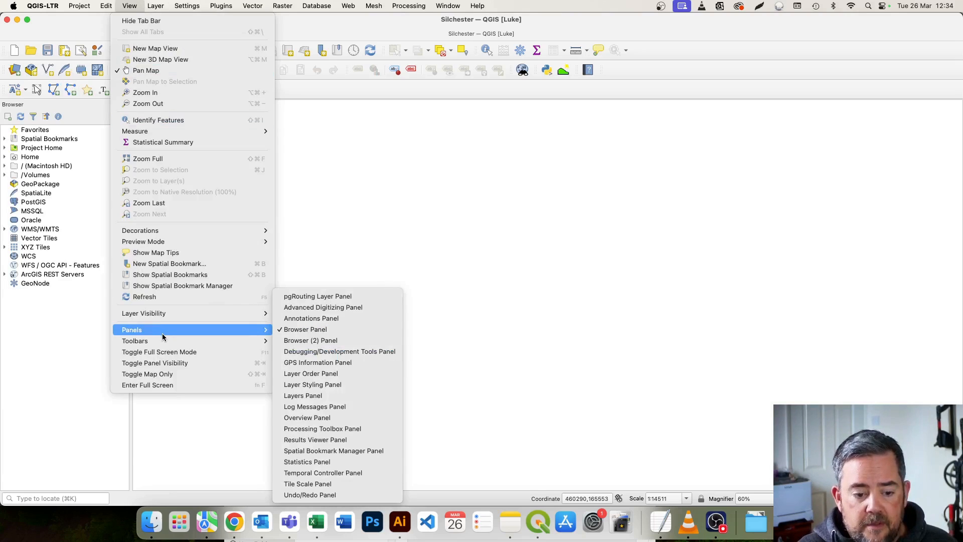
pyautogui.click(303, 395)
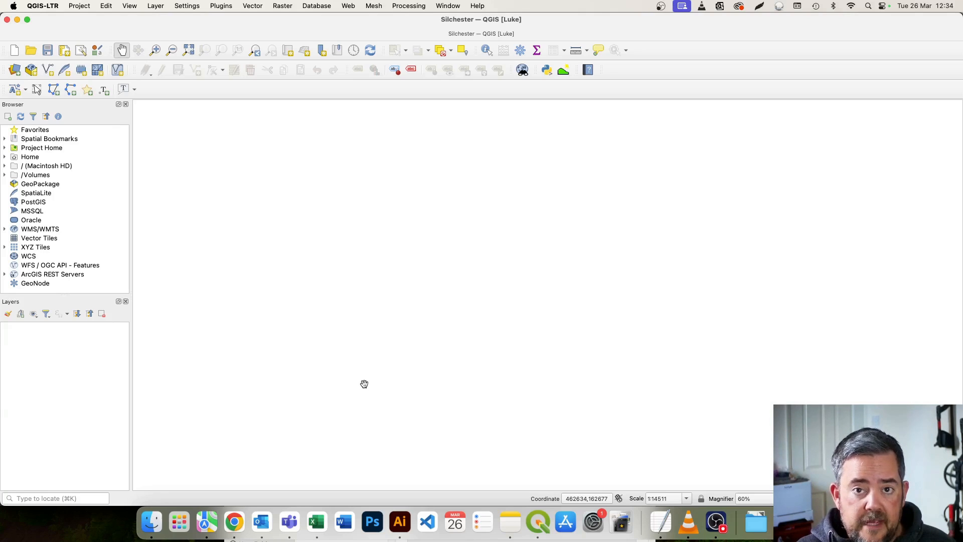
# Switch to Chrome and reload the Defra Survey Data Download page at environment.data.gov.uk/survey.
pyautogui.click(236, 526)
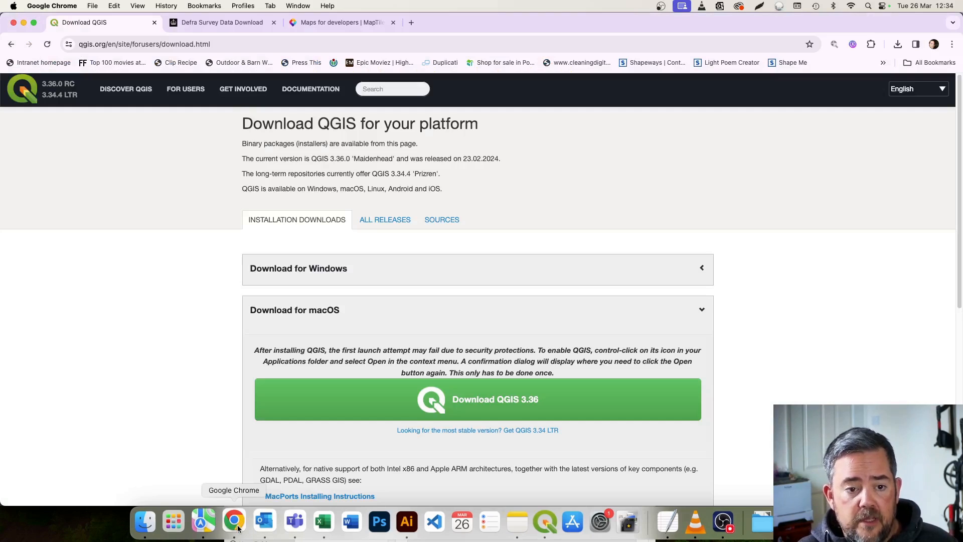
pyautogui.click(221, 23)
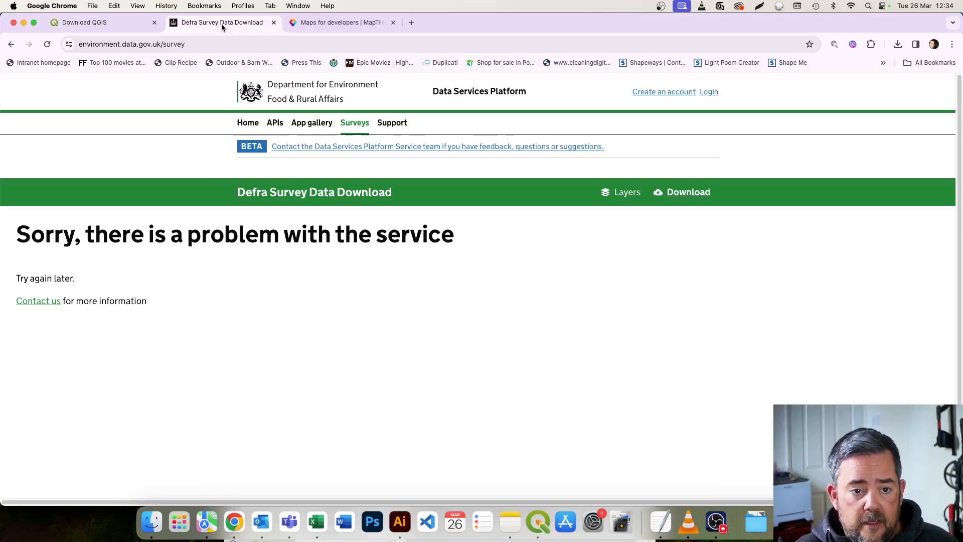
pyautogui.click(165, 44)
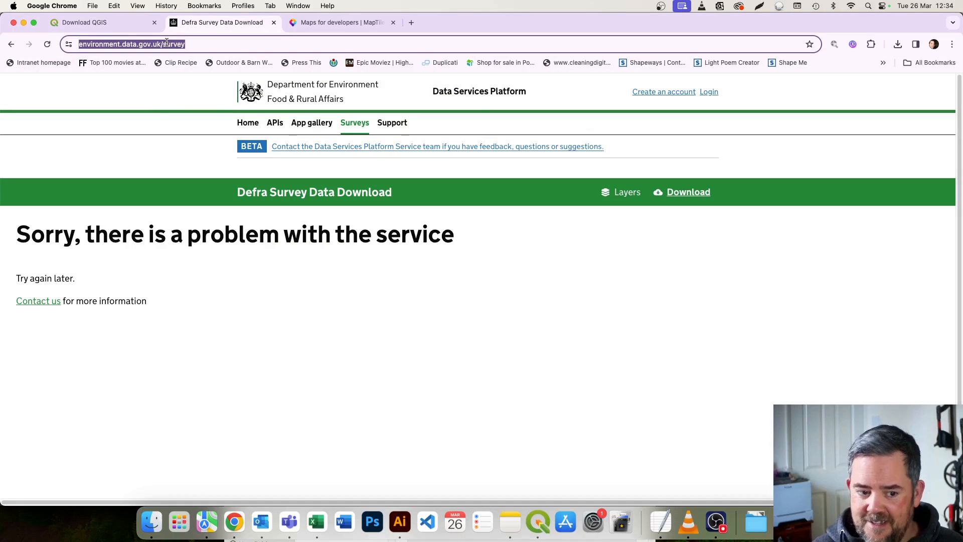
pyautogui.press('Return')
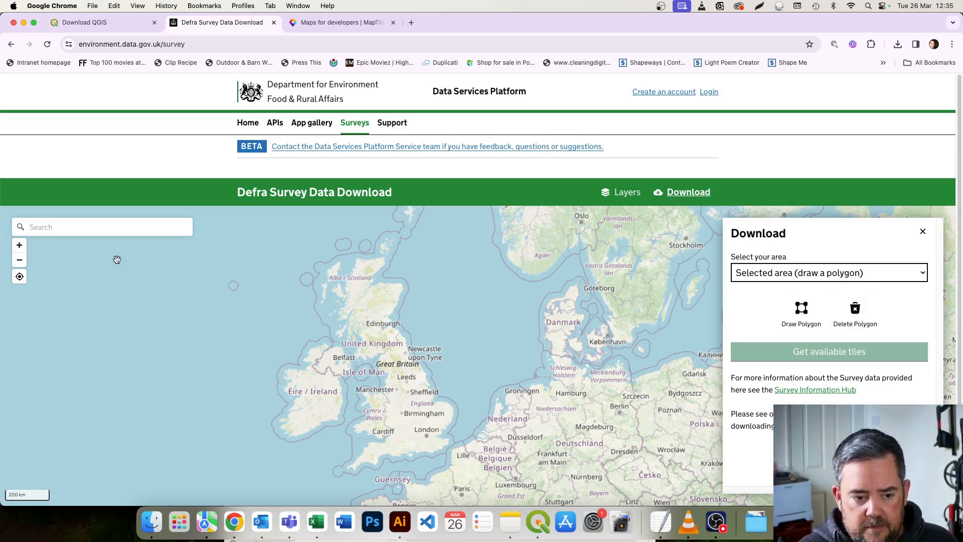
# Search the survey map for Silchester and go to the match in Pamber Heath, Basingstoke and Deane, Hampshire.
pyautogui.click(117, 229)
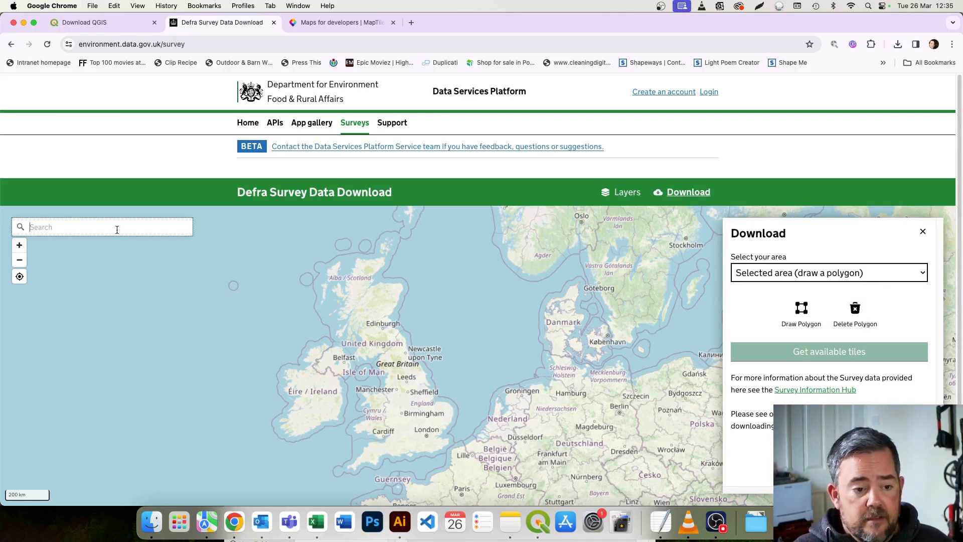
pyautogui.write('silchester')
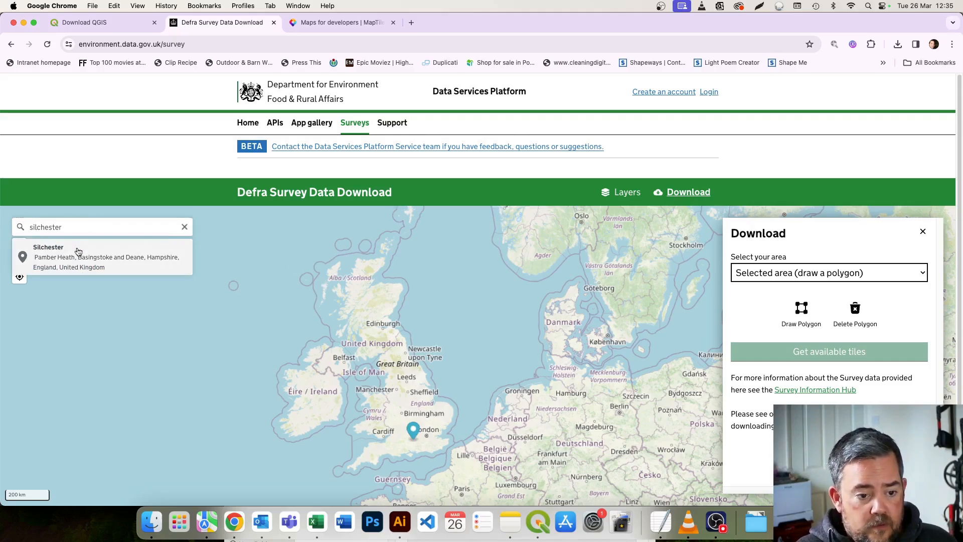
pyautogui.click(77, 251)
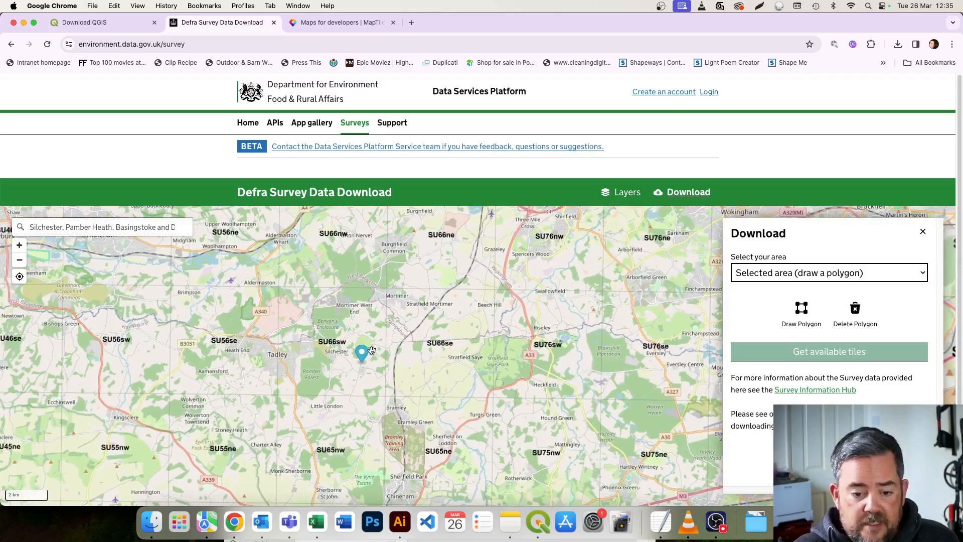
pyautogui.scroll(5, 372, 351)
pyautogui.moveTo(362, 342); pyautogui.dragTo(442, 343)
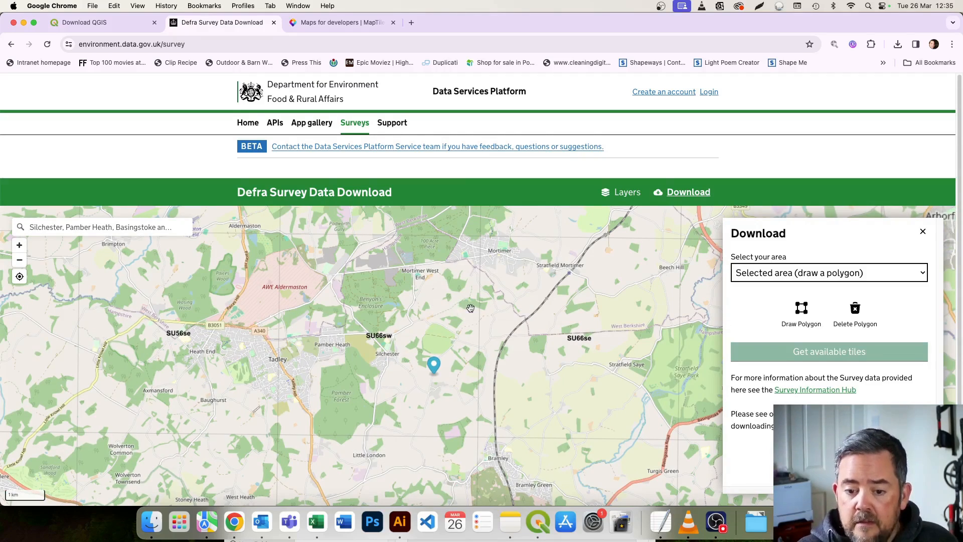
pyautogui.moveTo(471, 308); pyautogui.dragTo(462, 316)
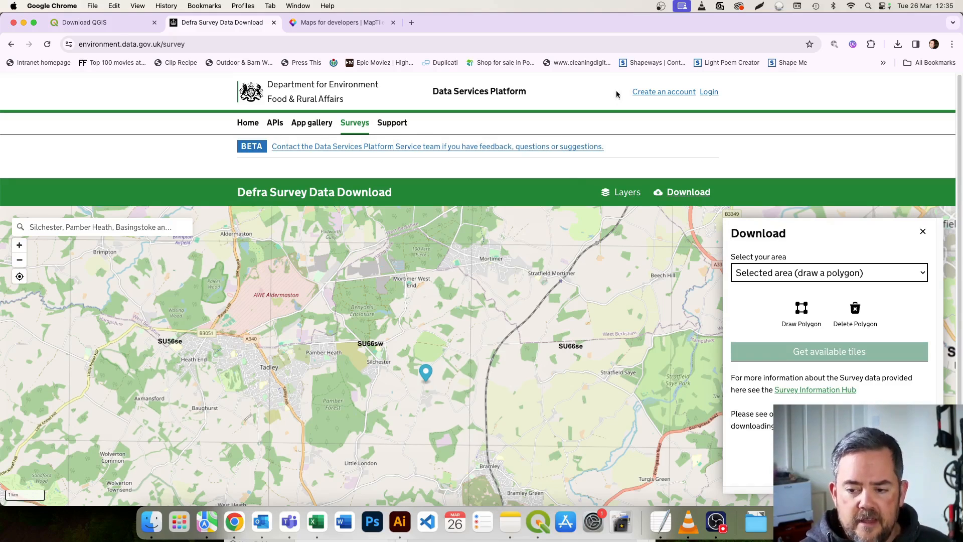
# Draw a small four-cornered download polygon just northeast of the Silchester marker, west of the railway line.
pyautogui.click(811, 307)
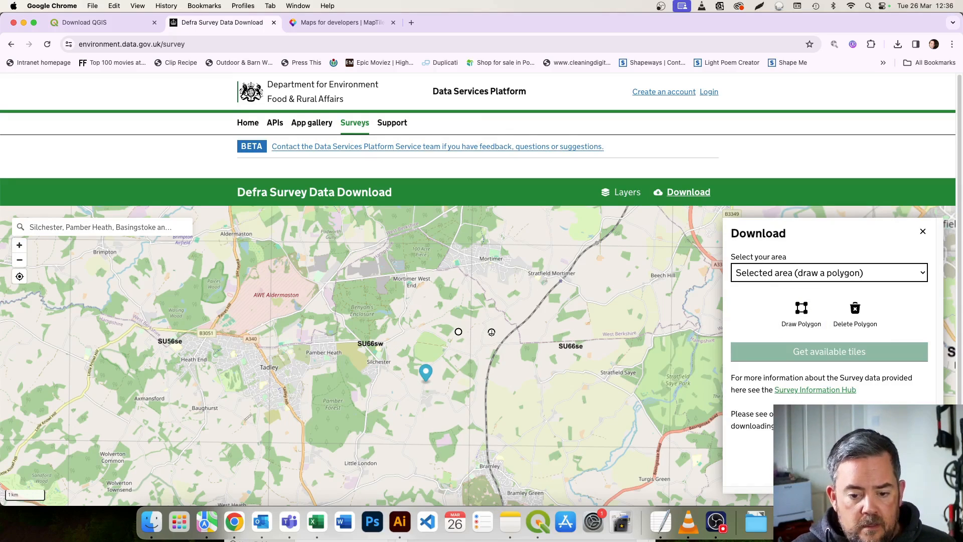
pyautogui.click(491, 332)
pyautogui.click(492, 361)
pyautogui.click(455, 362)
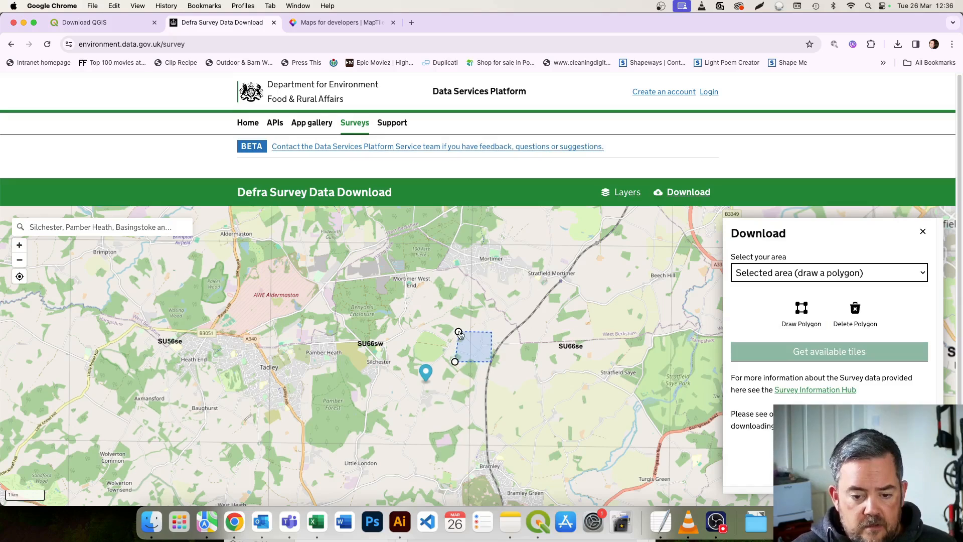
pyautogui.click(459, 333)
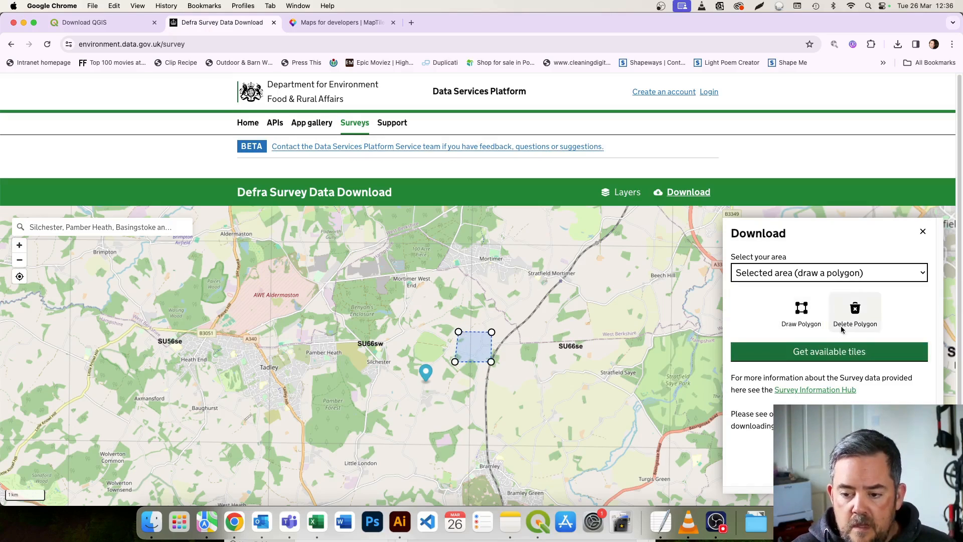
# Get the available survey tiles for the drawn polygon and show the list of LIDAR products.
pyautogui.click(830, 351)
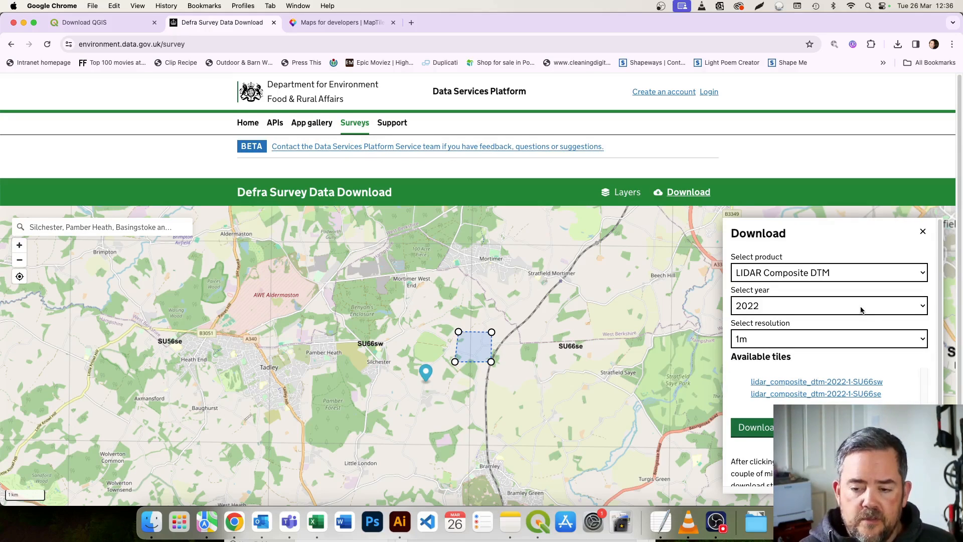
pyautogui.click(861, 279)
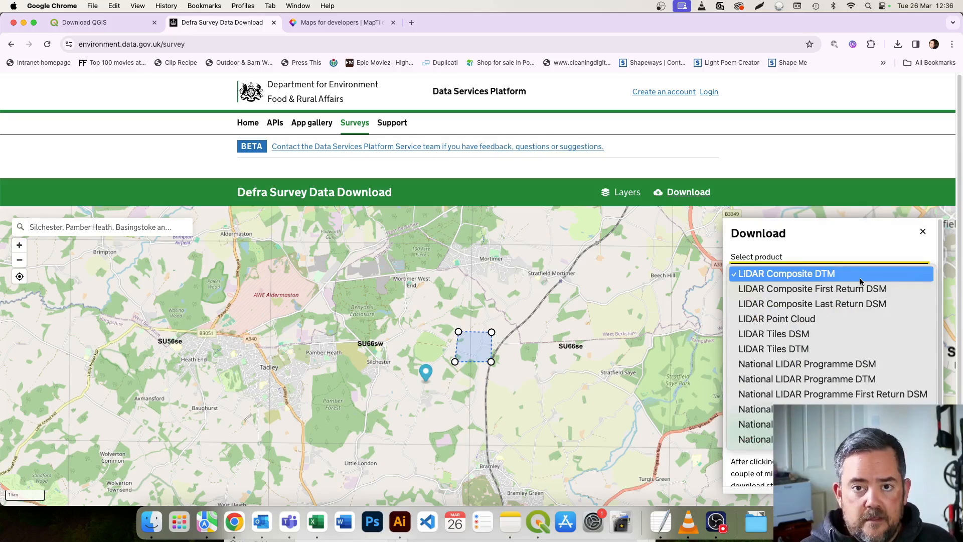
pyautogui.click(861, 257)
pyautogui.click(858, 271)
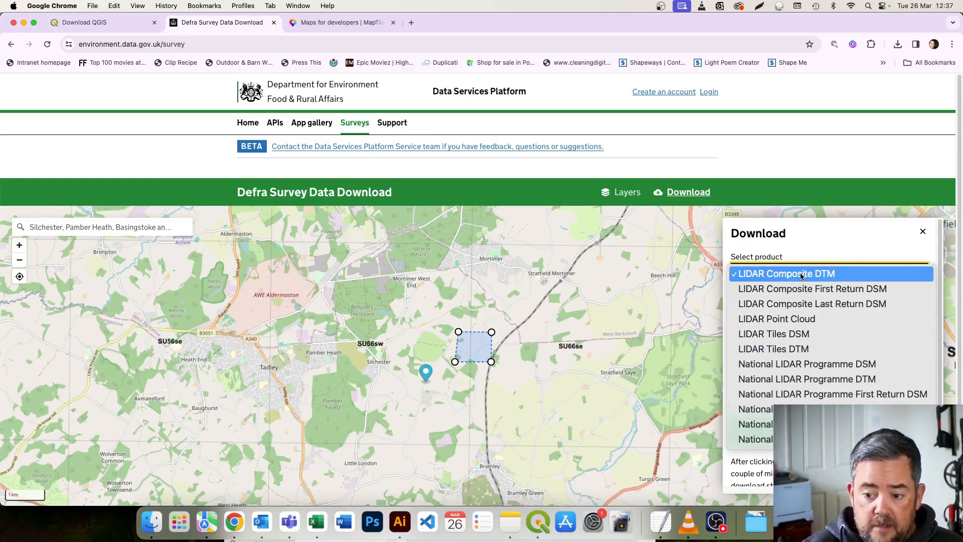
# Choose LIDAR Tiles DTM as the survey product with 2011 as the year.
pyautogui.click(803, 349)
pyautogui.click(784, 300)
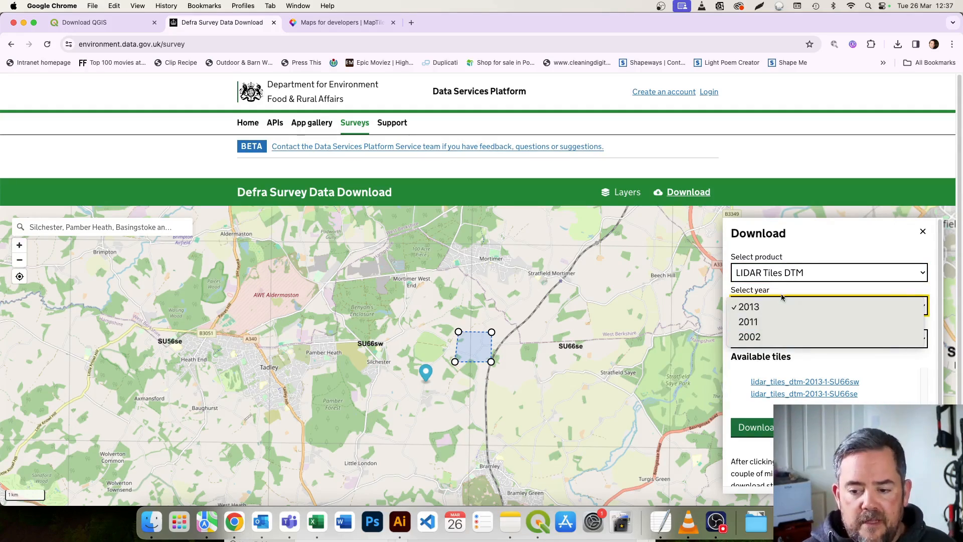
pyautogui.click(781, 326)
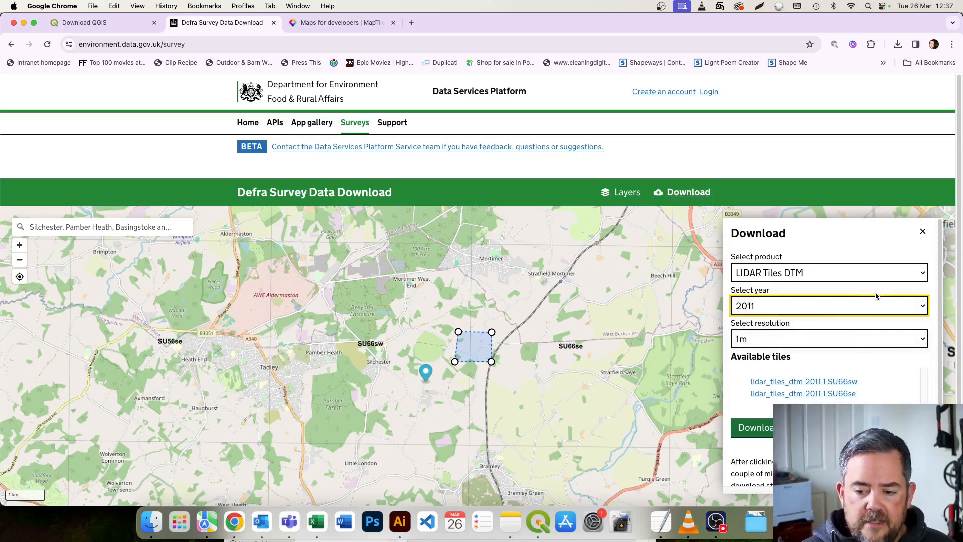
# Change the survey product to National LIDAR Programme DTM, keeping 2019 as the year.
pyautogui.click(847, 266)
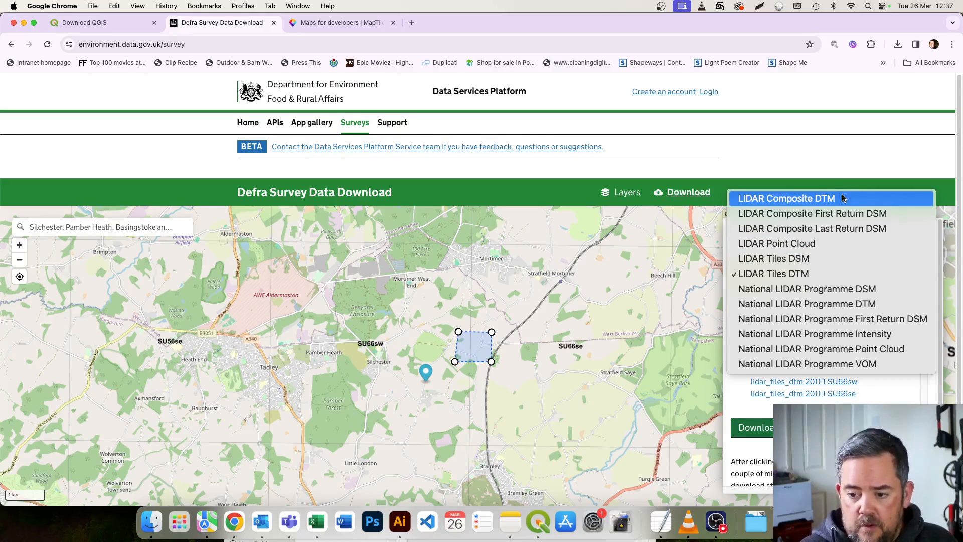
pyautogui.click(831, 304)
pyautogui.click(790, 307)
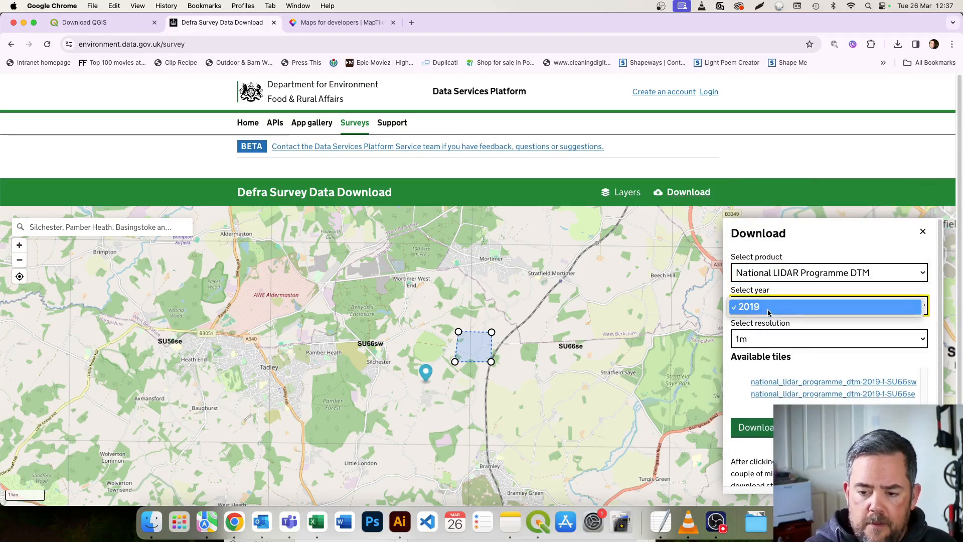
pyautogui.click(789, 307)
# Set the survey product to LIDAR Composite DTM for 2022, with the resolution kept at 1m.
pyautogui.click(803, 272)
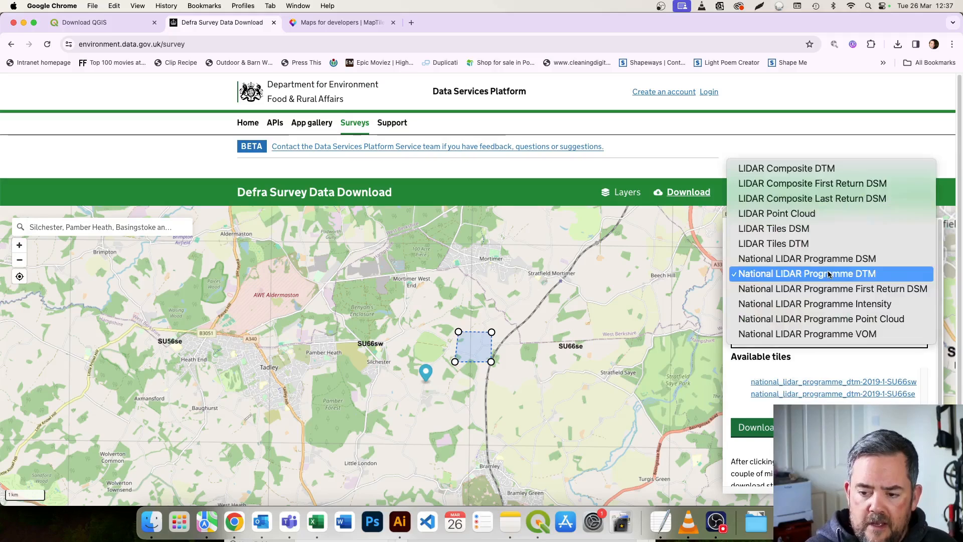
pyautogui.click(822, 170)
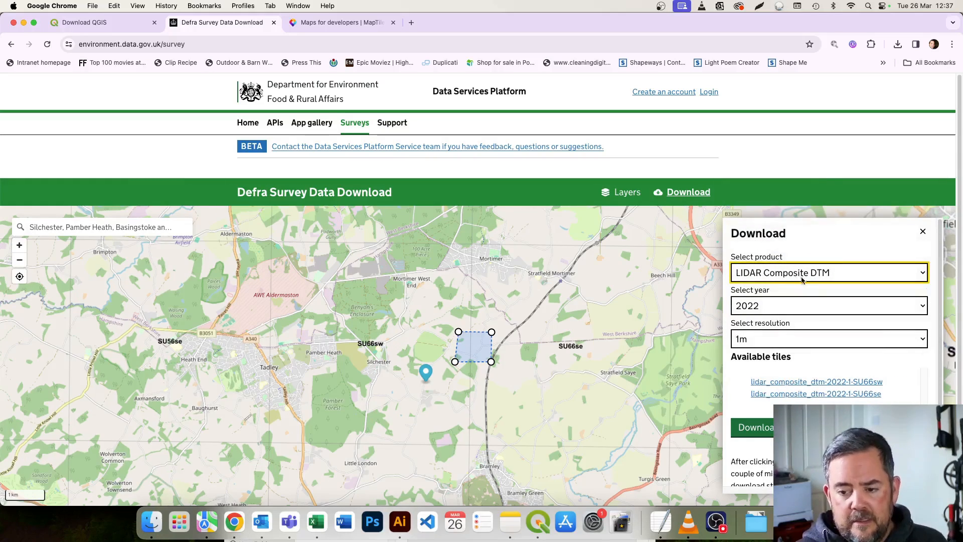
pyautogui.click(756, 344)
pyautogui.click(756, 343)
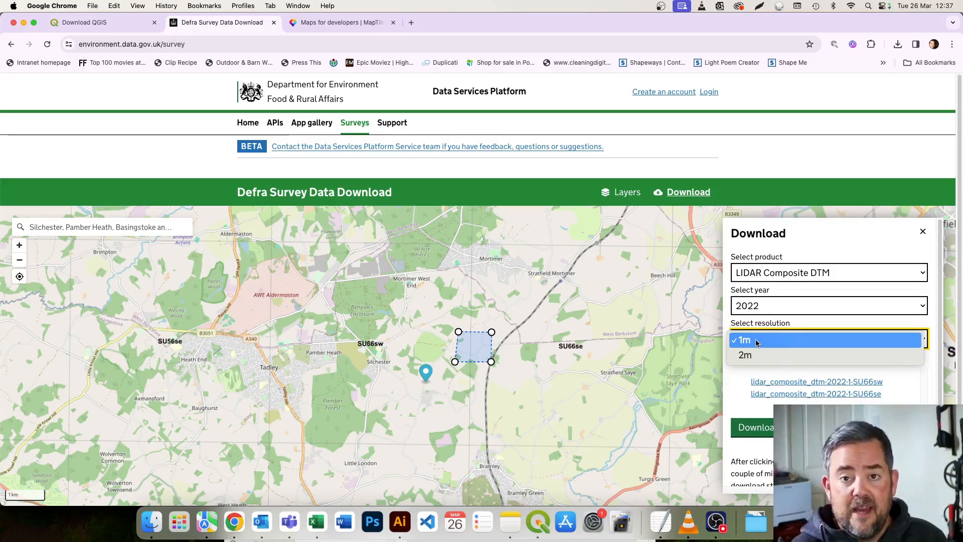
pyautogui.click(790, 377)
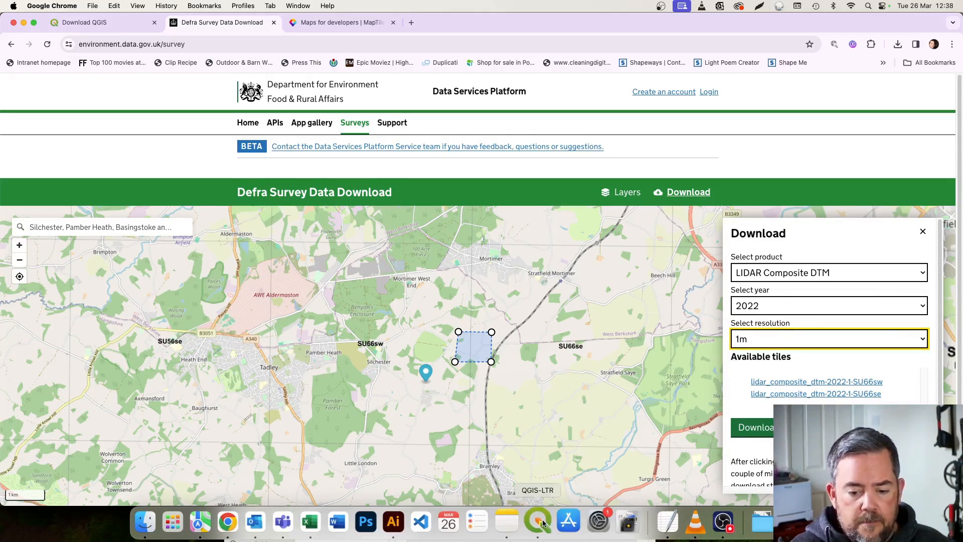
# Switch to Finder, open the Silchester folder in Downloads and move the window aside to make room for QGIS.
pyautogui.click(156, 522)
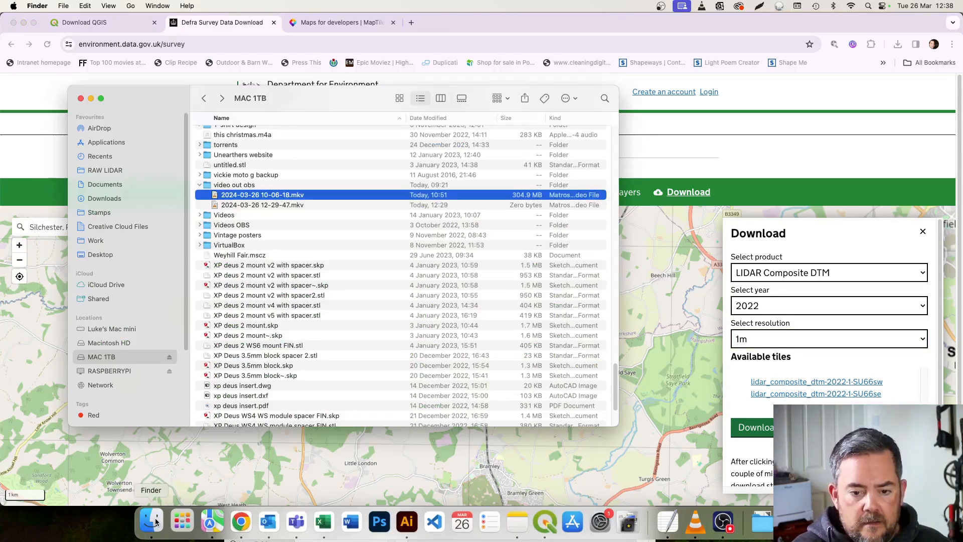
pyautogui.scroll(10, 329, 269)
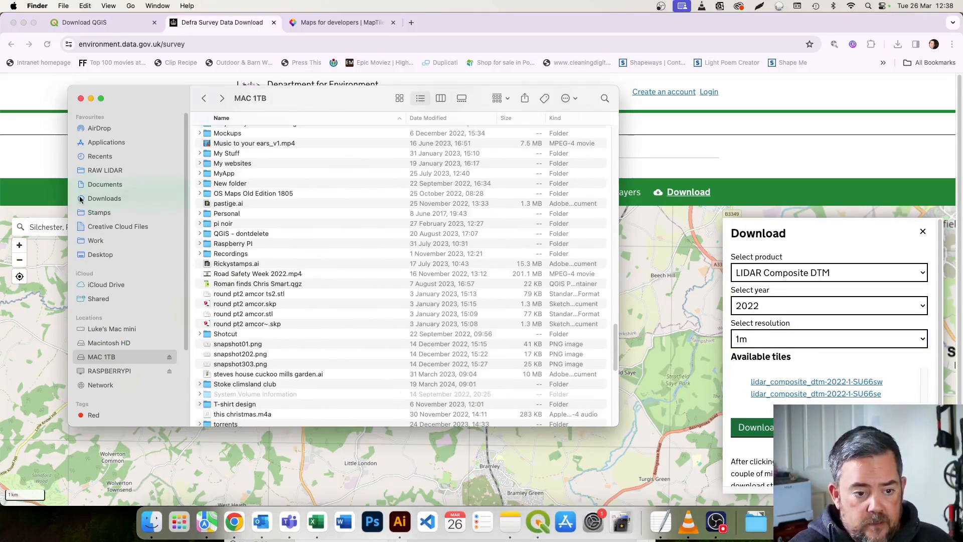
pyautogui.click(106, 184)
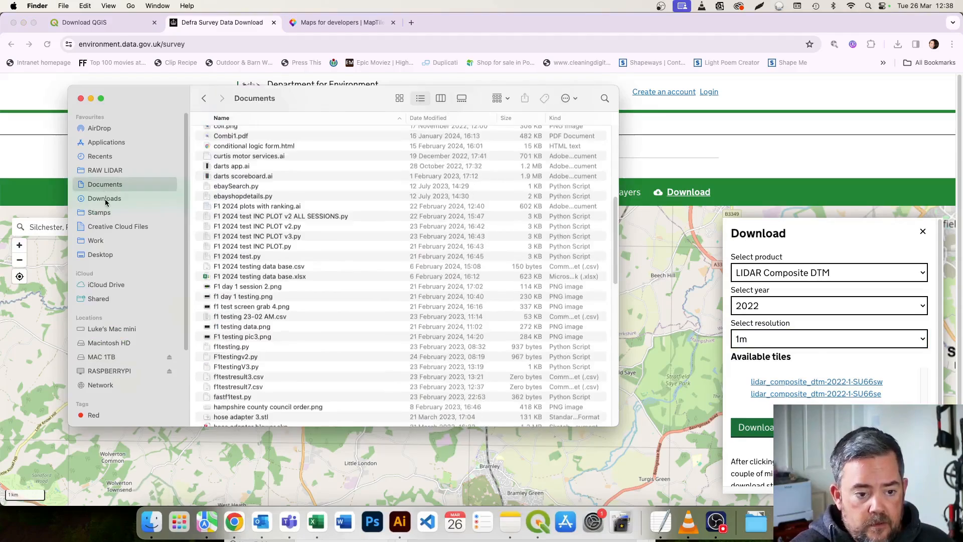
pyautogui.click(107, 198)
pyautogui.doubleClick(252, 133)
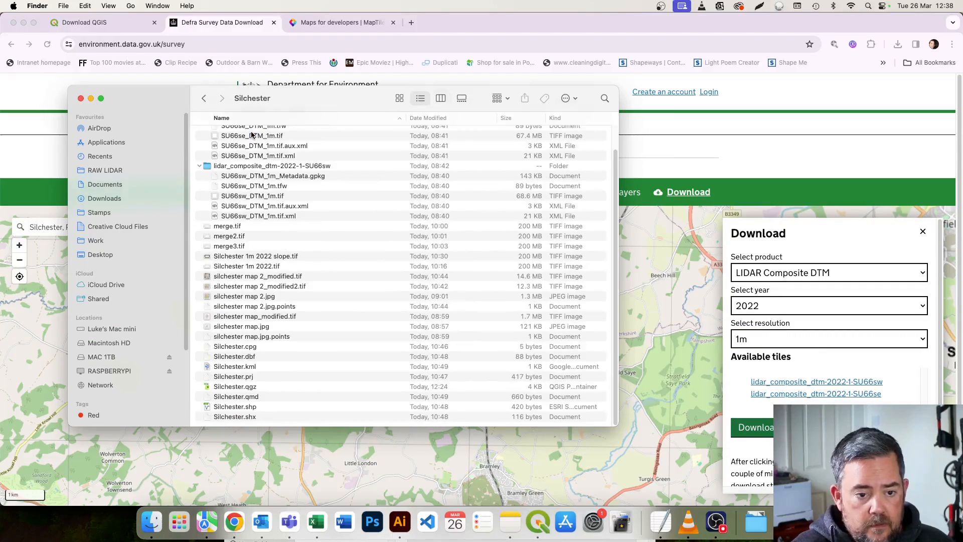
pyautogui.scroll(2, 284, 207)
pyautogui.moveTo(315, 95); pyautogui.dragTo(671, 93)
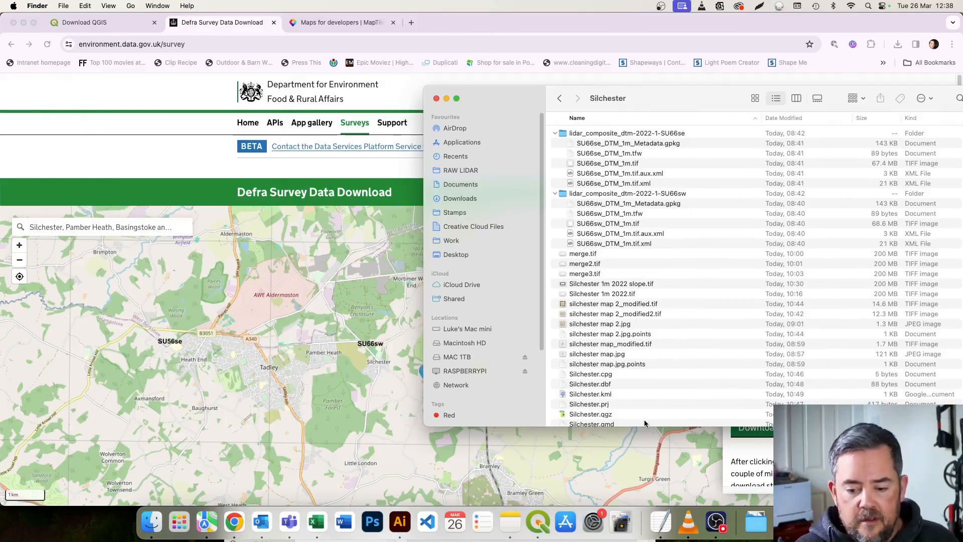
# Switch to QGIS, reduce its window from full size and move it so the Finder file list can sit beside it.
pyautogui.click(538, 522)
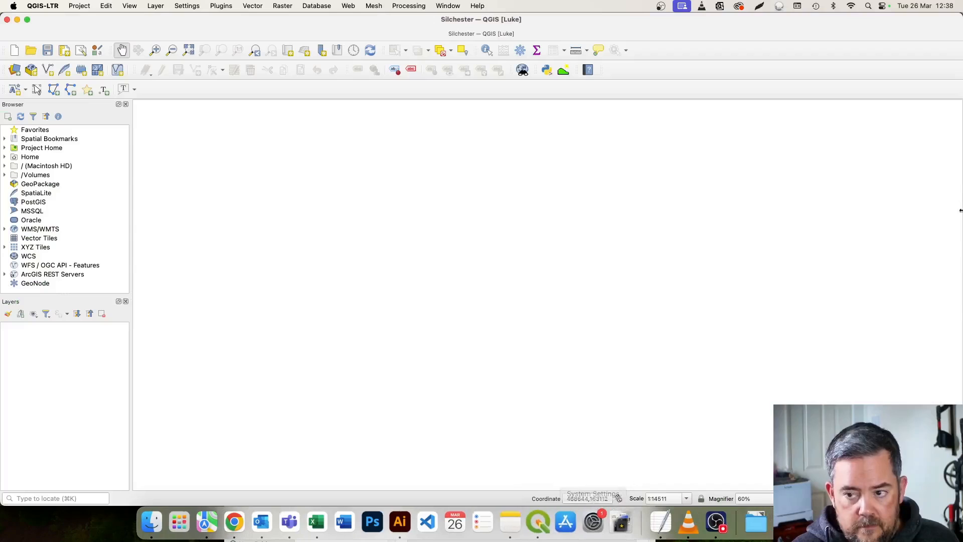
pyautogui.doubleClick(905, 24)
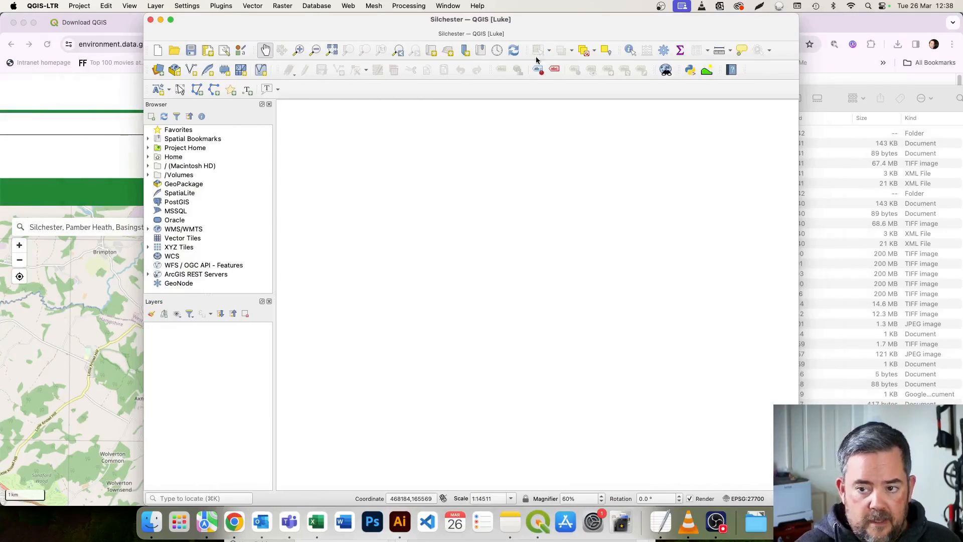
pyautogui.moveTo(571, 20); pyautogui.dragTo(437, 20)
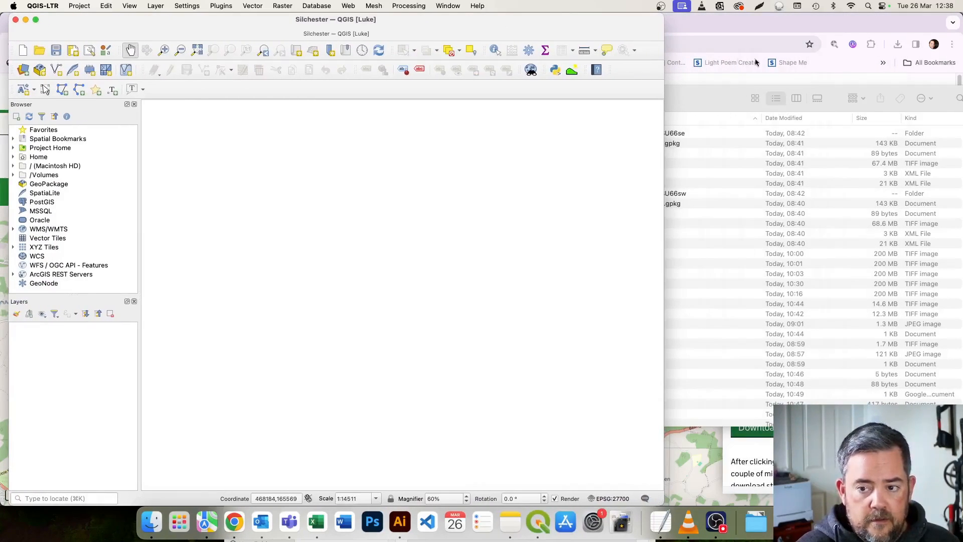
pyautogui.click(826, 59)
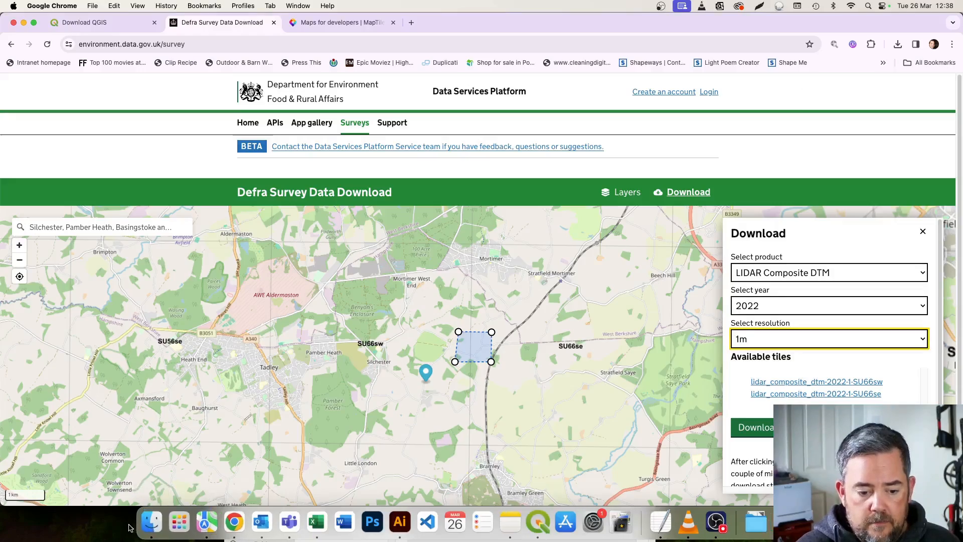
# Return to Finder, collapse both LIDAR folders and expand only lidar_composite_dtm-2022-1-SU66se.
pyautogui.click(148, 525)
pyautogui.click(149, 526)
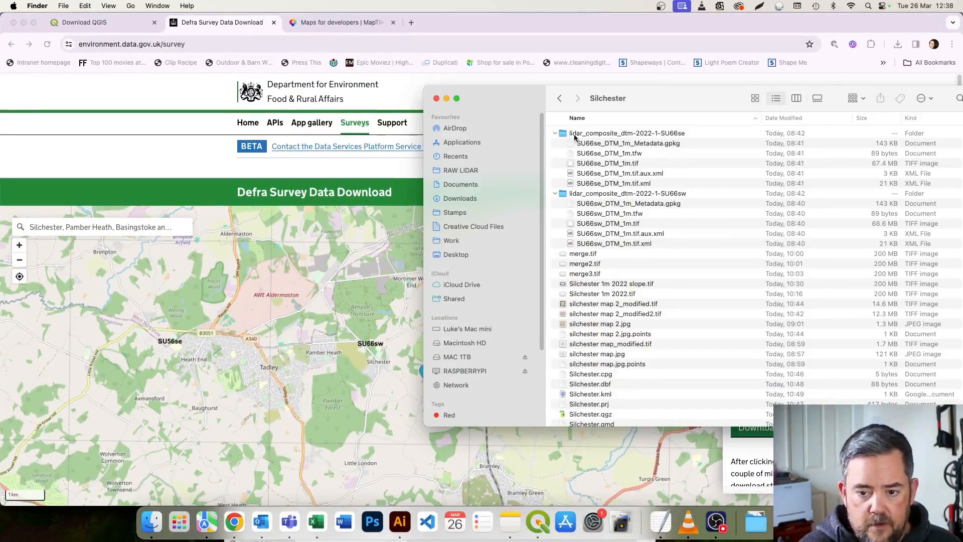
pyautogui.click(556, 135)
pyautogui.click(555, 143)
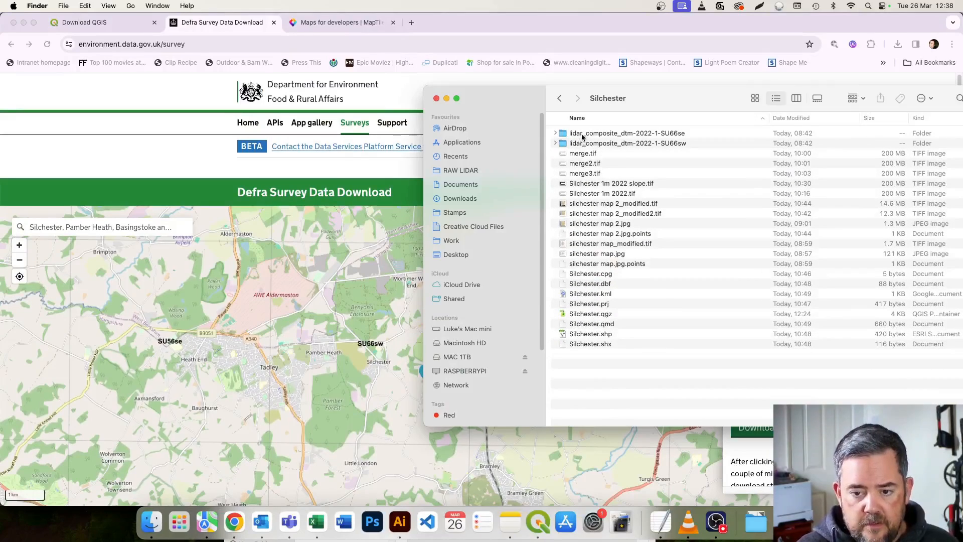
pyautogui.click(584, 134)
pyautogui.click(556, 133)
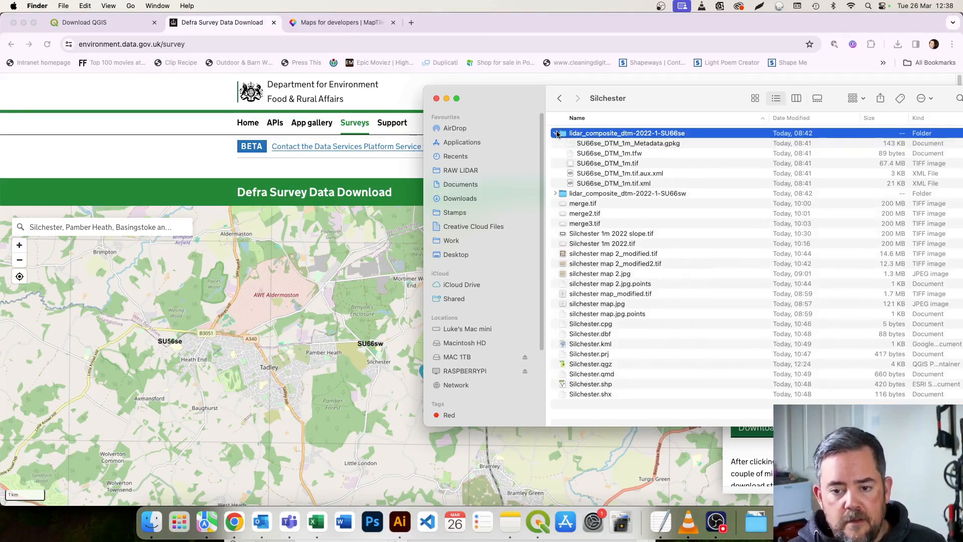
# Add SU66se_DTM_1m.tif from the Finder folder to the QGIS project as a raster layer.
pyautogui.click(597, 163)
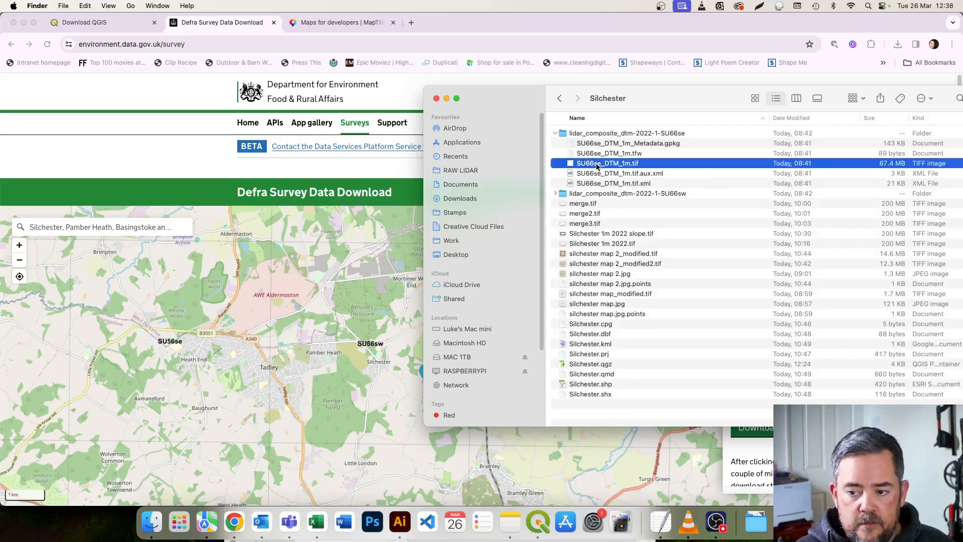
pyautogui.click(548, 518)
pyautogui.click(689, 160)
pyautogui.moveTo(569, 164); pyautogui.dragTo(68, 337)
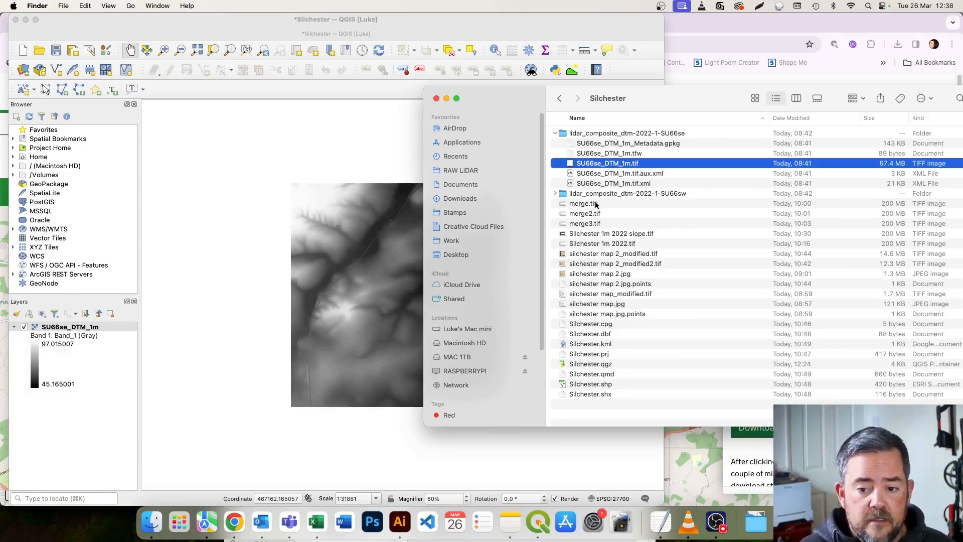
# Expand lidar_composite_dtm-2022-1-SU66sw and add SU66sw_DTM_1m.tif to the QGIS project as a second raster layer.
pyautogui.click(554, 193)
pyautogui.click(611, 213)
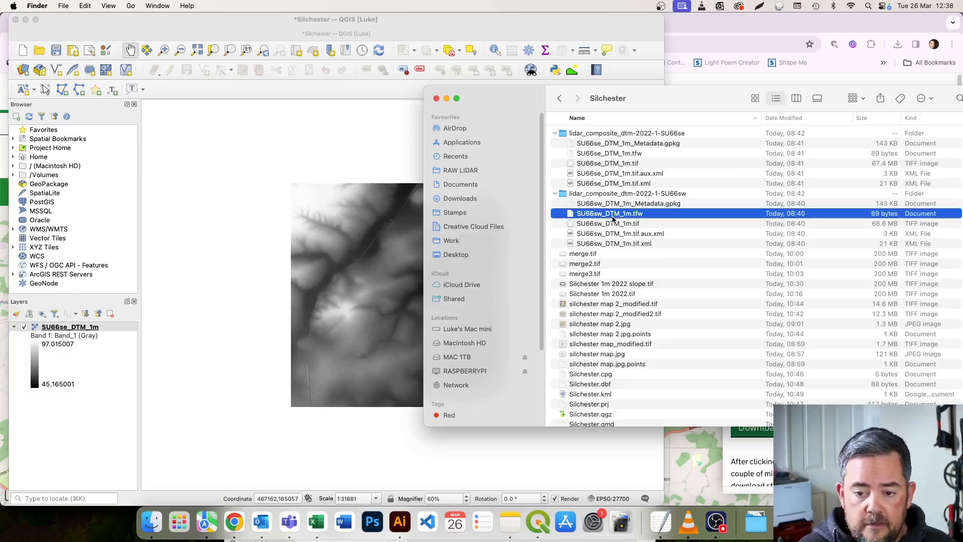
pyautogui.click(614, 223)
pyautogui.moveTo(597, 220); pyautogui.dragTo(98, 346)
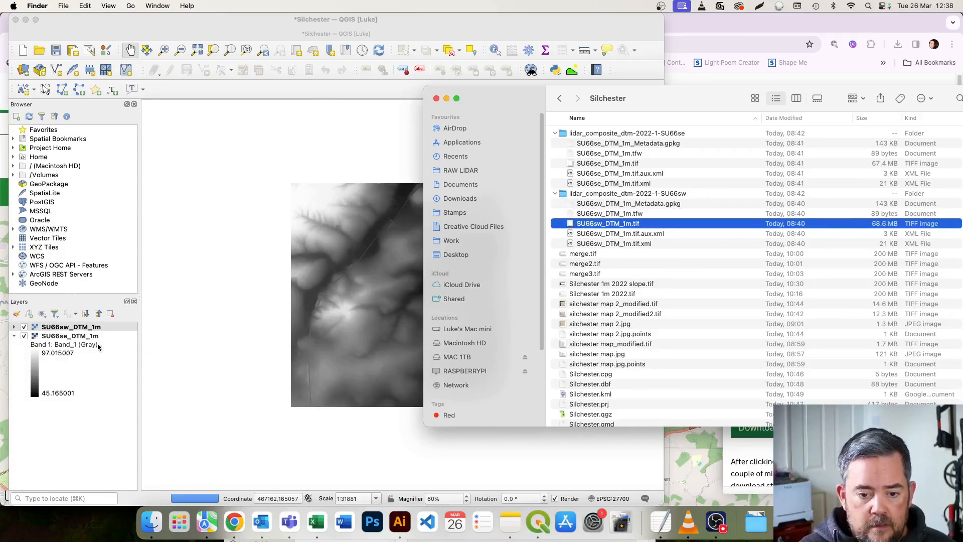
# Examine the two LIDAR tiles side by side on the QGIS map, including the seam where they meet.
pyautogui.click(362, 35)
pyautogui.scroll(-1, 326, 316)
pyautogui.moveTo(326, 316); pyautogui.dragTo(387, 320)
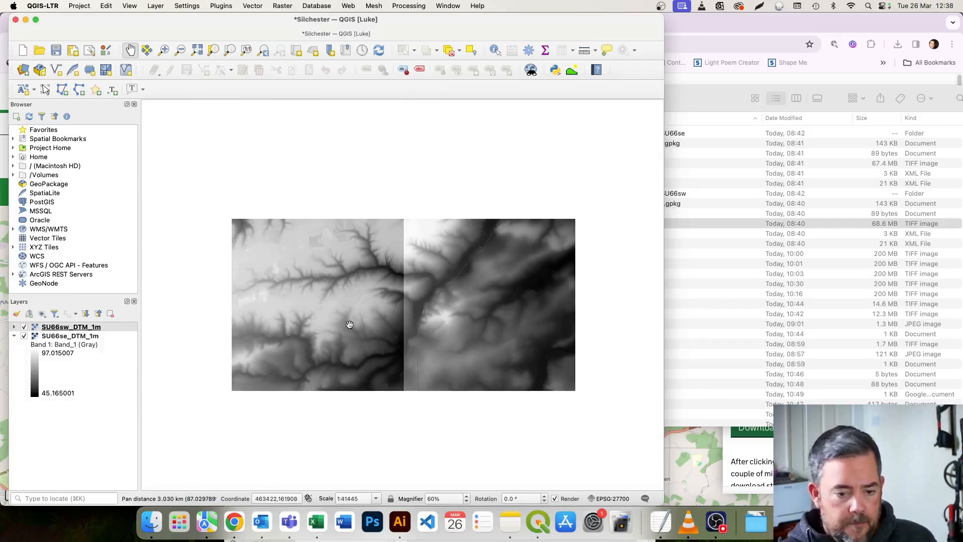
pyautogui.moveTo(486, 213); pyautogui.dragTo(468, 220)
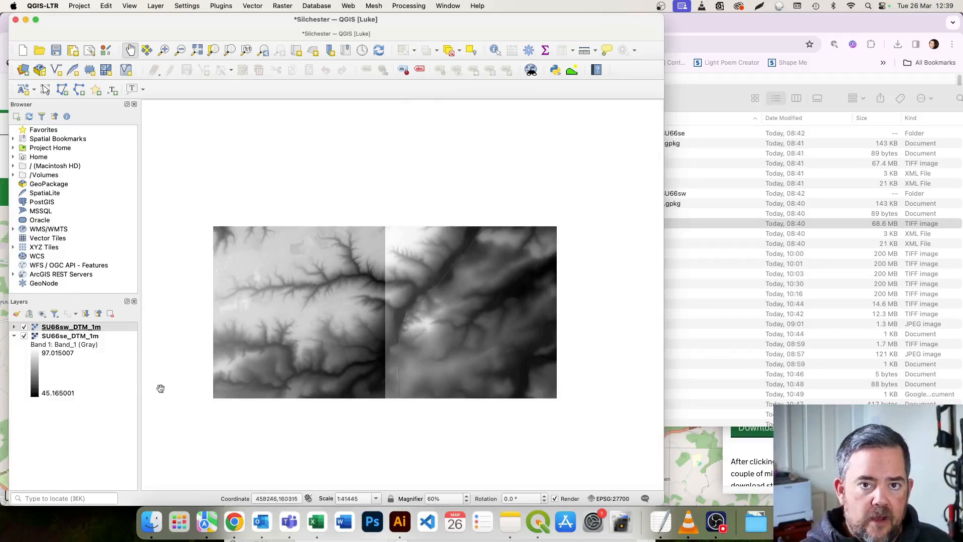
pyautogui.scroll(1, 394, 297)
pyautogui.scroll(1, 394, 297)
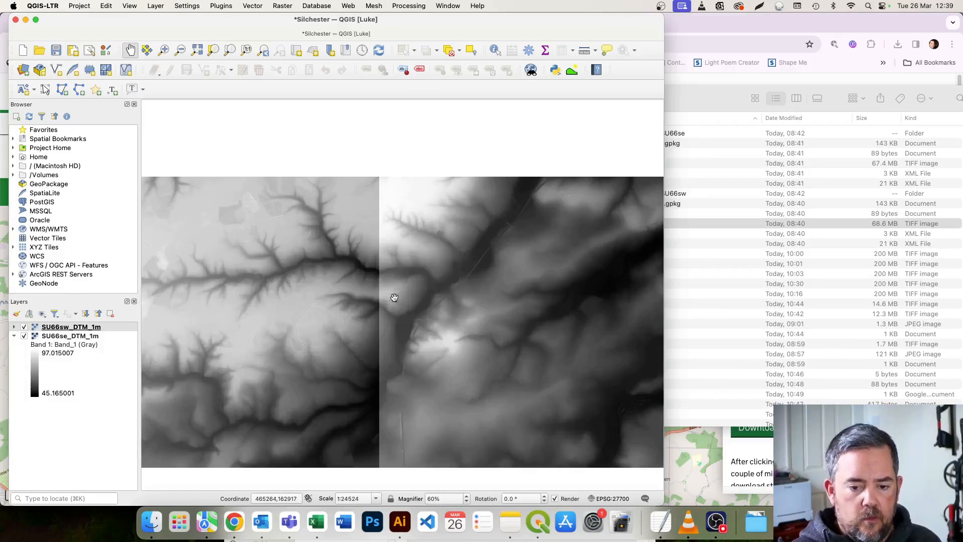
pyautogui.scroll(1, 475, 357)
pyautogui.scroll(-2, 467, 347)
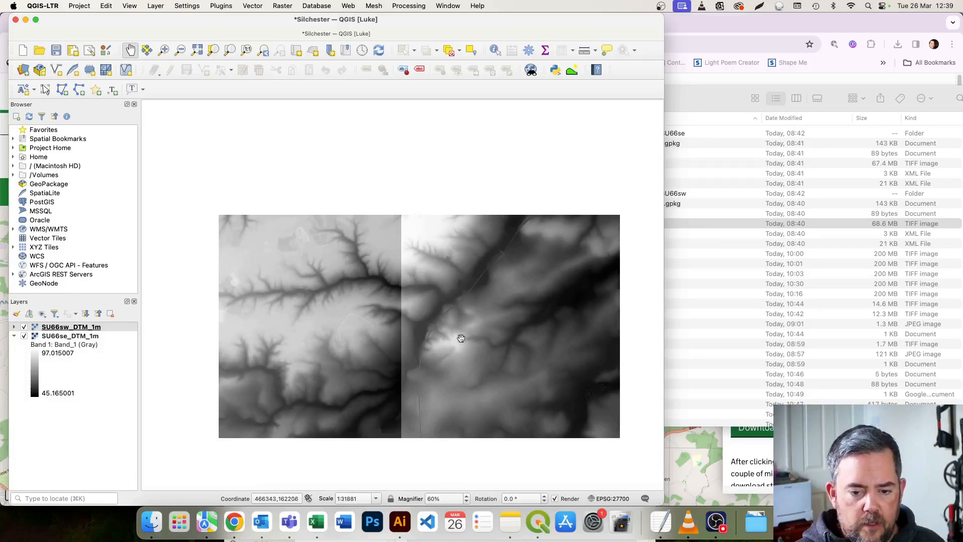
pyautogui.moveTo(465, 322); pyautogui.dragTo(445, 324)
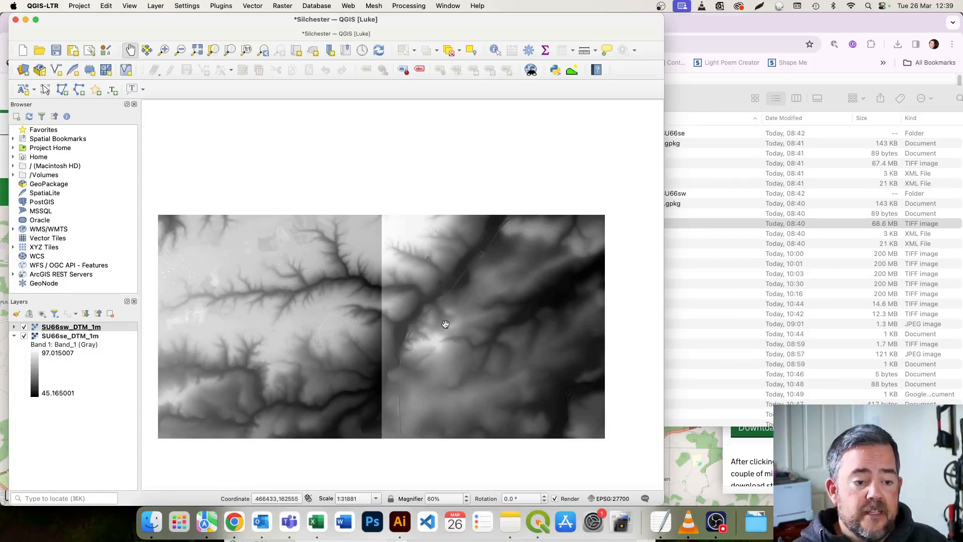
# Add the Google satellite hybrid XYZ tiles to the project above the two DTM layers.
pyautogui.click(13, 247)
pyautogui.scroll(-5, 53, 215)
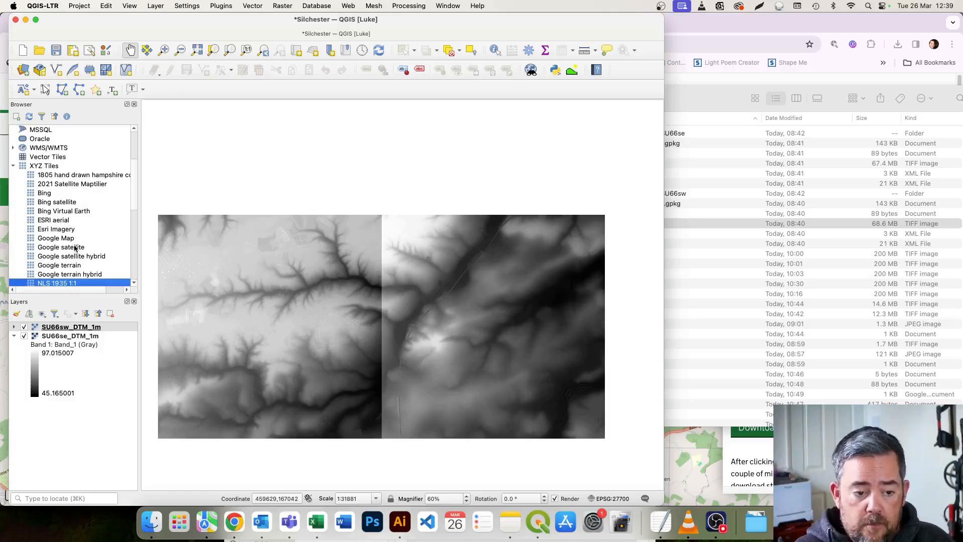
pyautogui.click(72, 256)
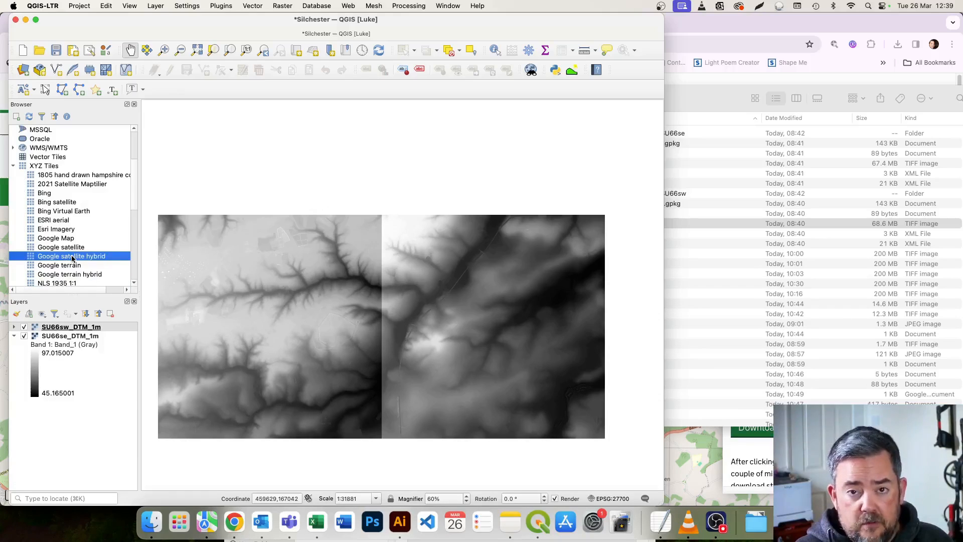
pyautogui.moveTo(71, 259); pyautogui.dragTo(67, 324)
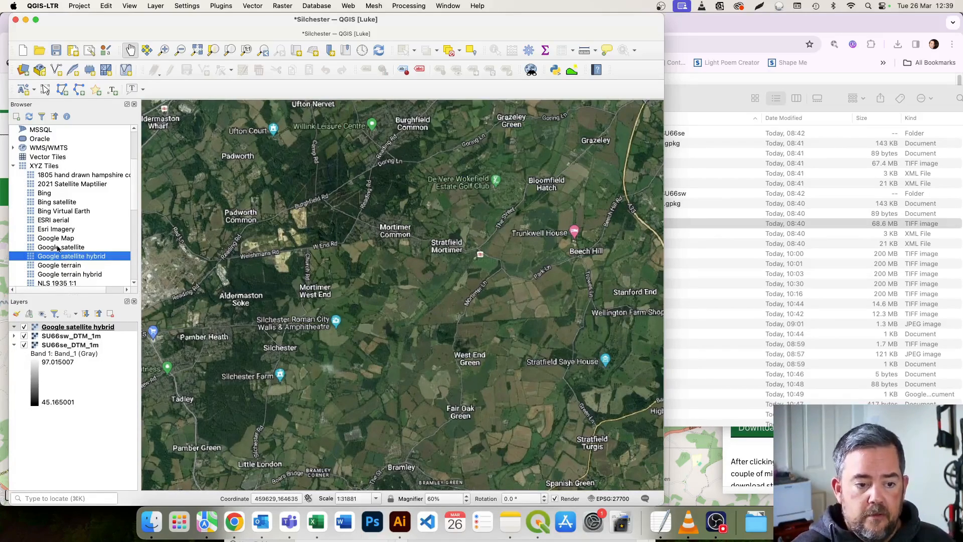
# Collapse the XYZ Tiles list and examine the satellite imagery around Silchester and Mortimer.
pyautogui.click(15, 169)
pyautogui.moveTo(427, 265); pyautogui.dragTo(393, 283)
pyautogui.scroll(1, 388, 326)
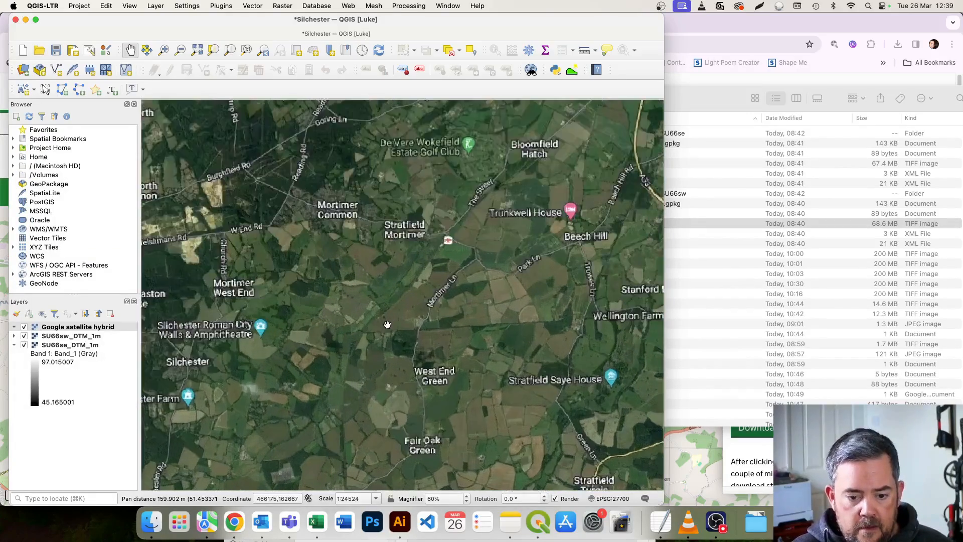
pyautogui.moveTo(390, 327); pyautogui.dragTo(377, 296)
pyautogui.moveTo(180, 295); pyautogui.dragTo(261, 295)
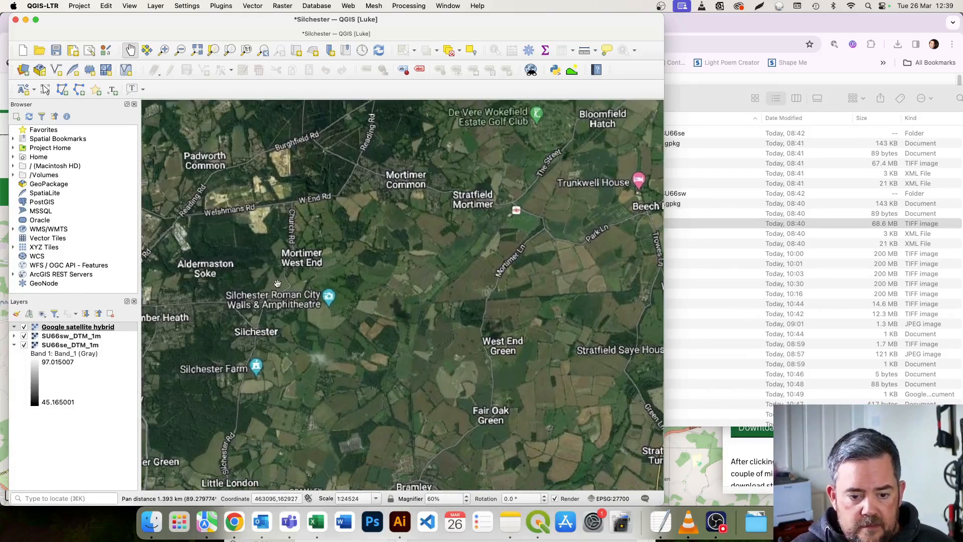
# Hide the Google satellite hybrid layer and inspect the two DTM tiles around the Roman town walls.
pyautogui.click(23, 327)
pyautogui.scroll(2, 336, 315)
pyautogui.moveTo(316, 304); pyautogui.dragTo(337, 301)
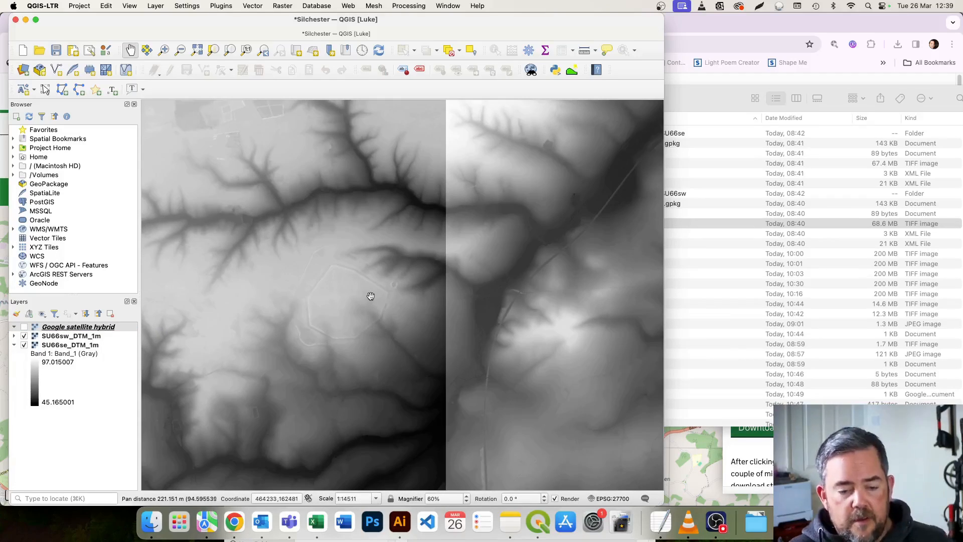
pyautogui.scroll(-1, 425, 291)
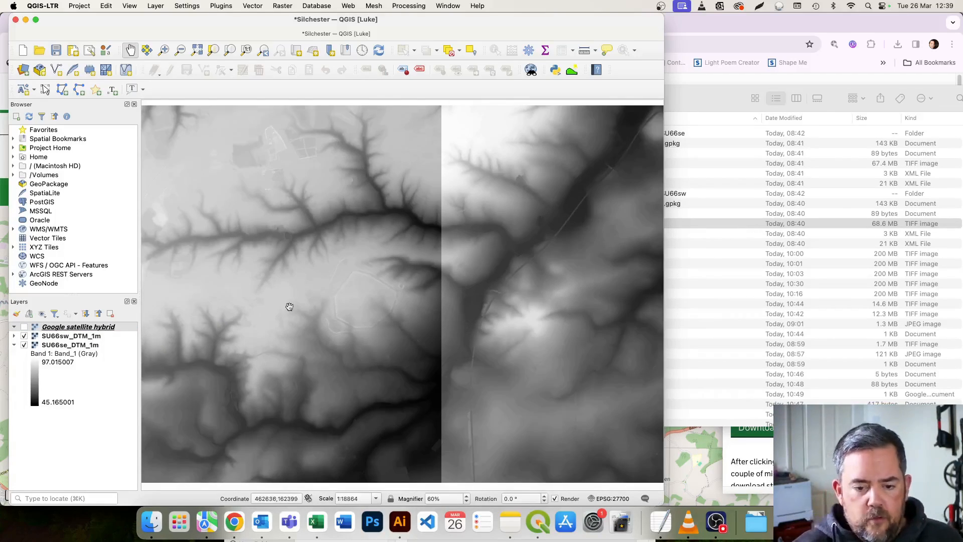
pyautogui.scroll(-1, 309, 274)
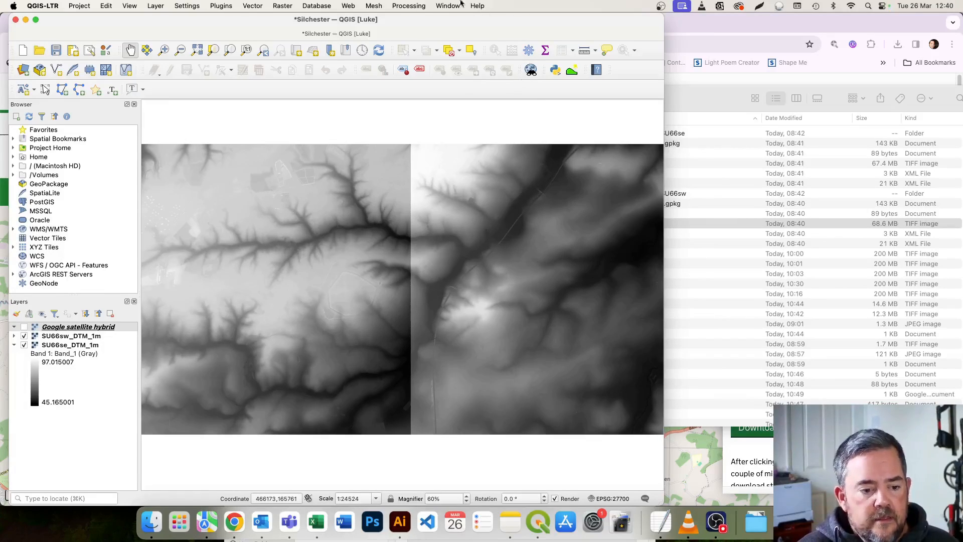
# Find the GDAL raster Merge tool in the processing toolbox and choose SU66se_DTM_1m and SU66sw_DTM_1m as its input layers.
pyautogui.click(409, 5)
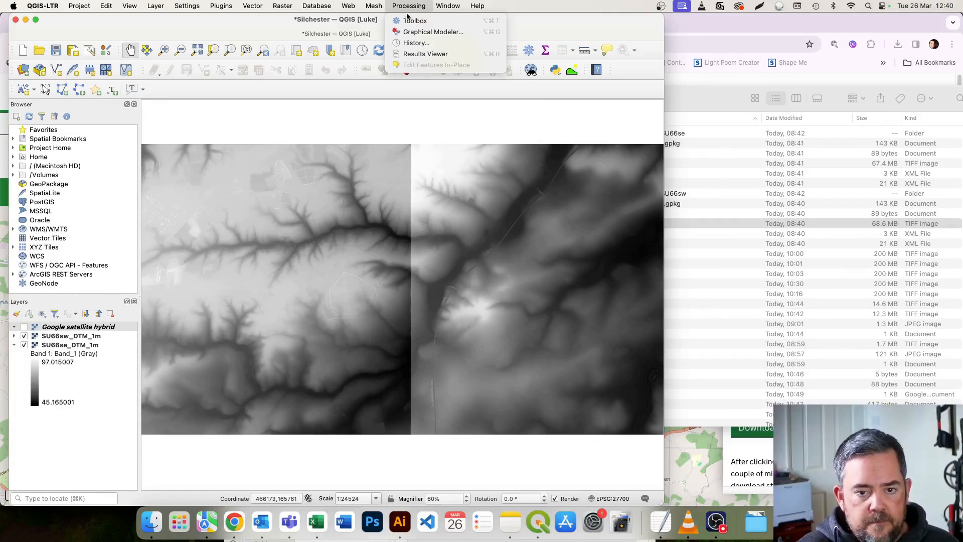
pyautogui.click(408, 21)
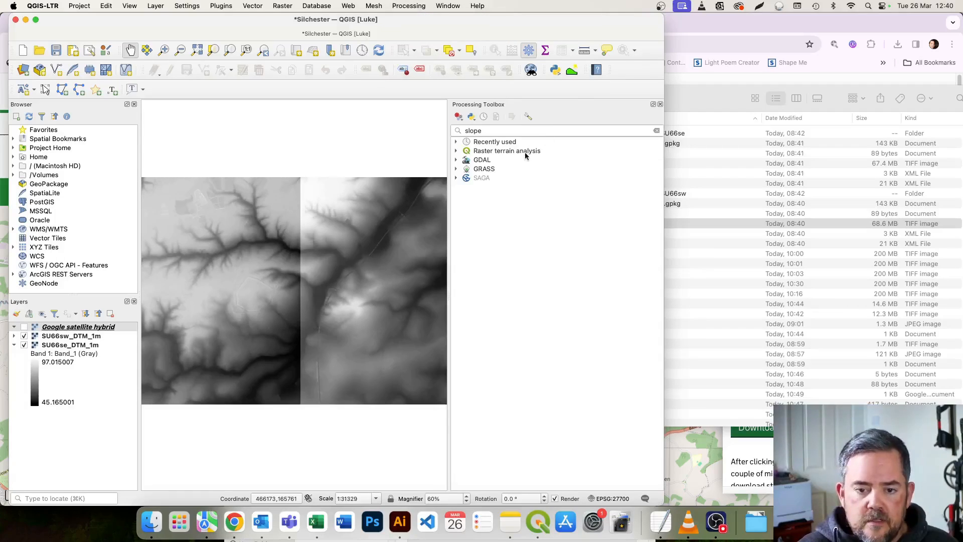
pyautogui.moveTo(512, 129); pyautogui.dragTo(451, 128)
pyautogui.press('BackSpace')
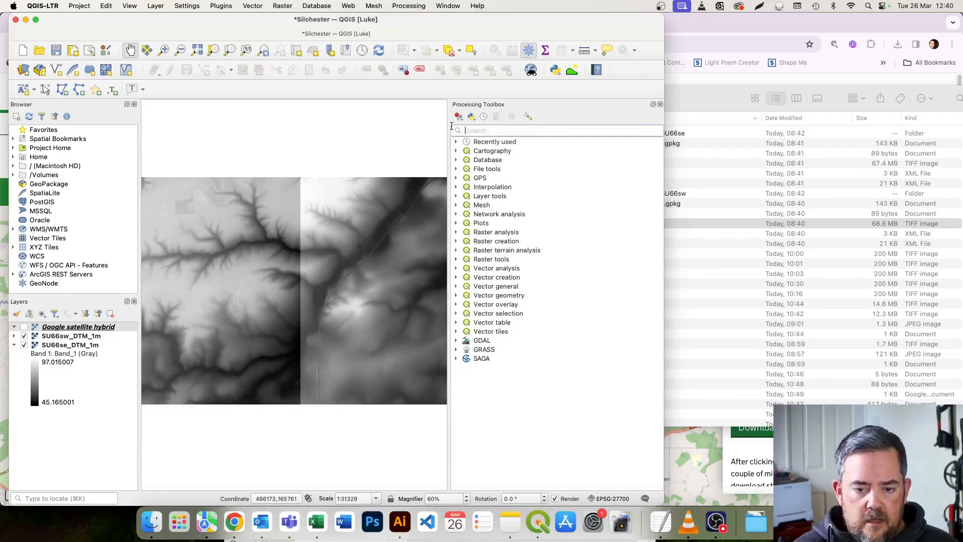
pyautogui.write('merge')
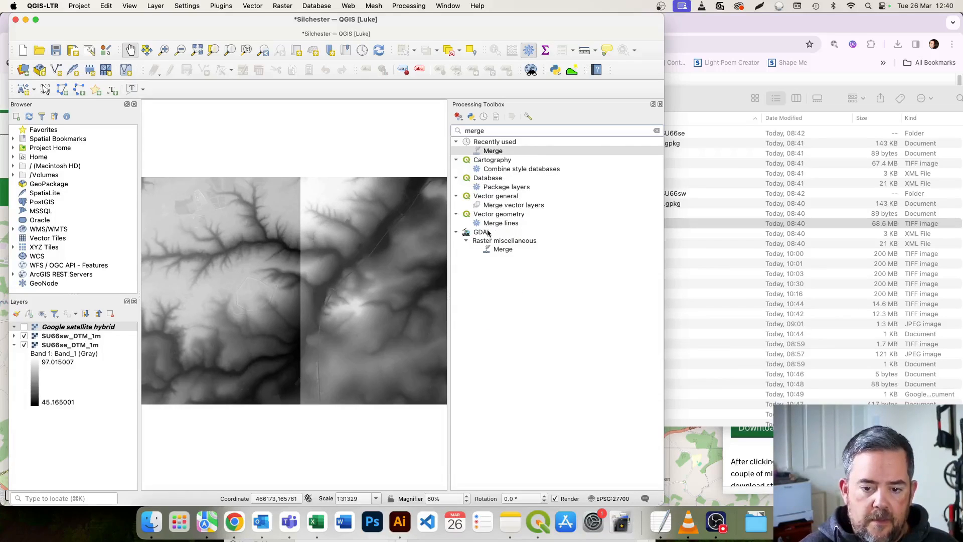
pyautogui.click(504, 250)
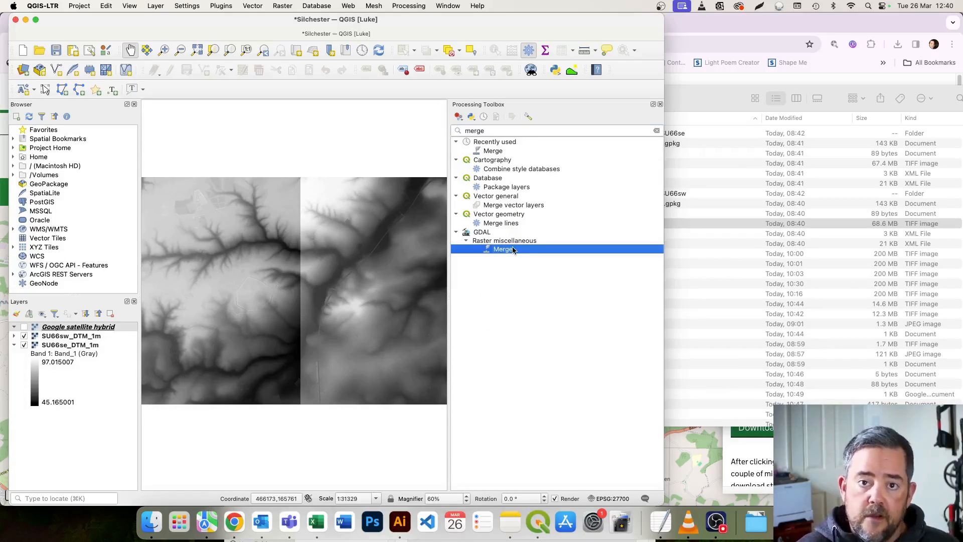
pyautogui.doubleClick(513, 250)
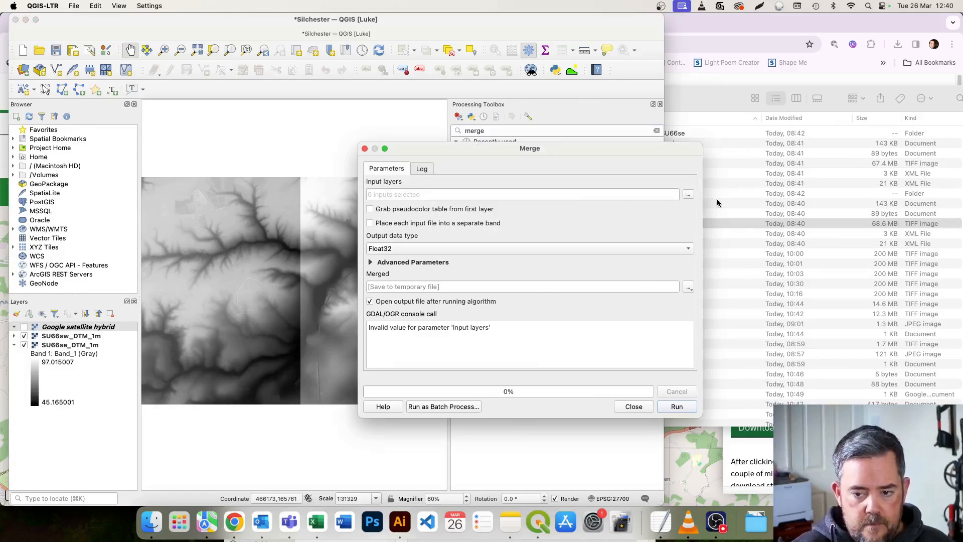
pyautogui.click(687, 195)
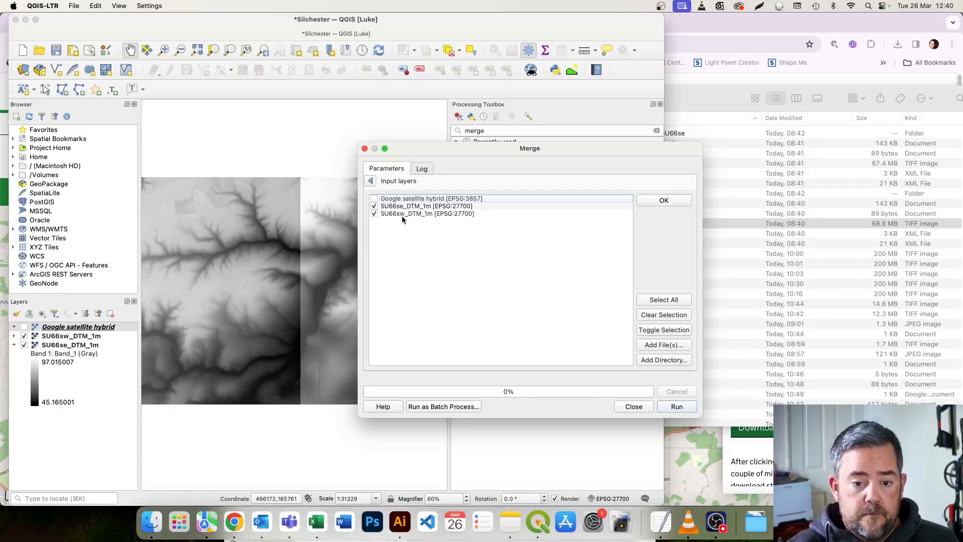
pyautogui.click(662, 200)
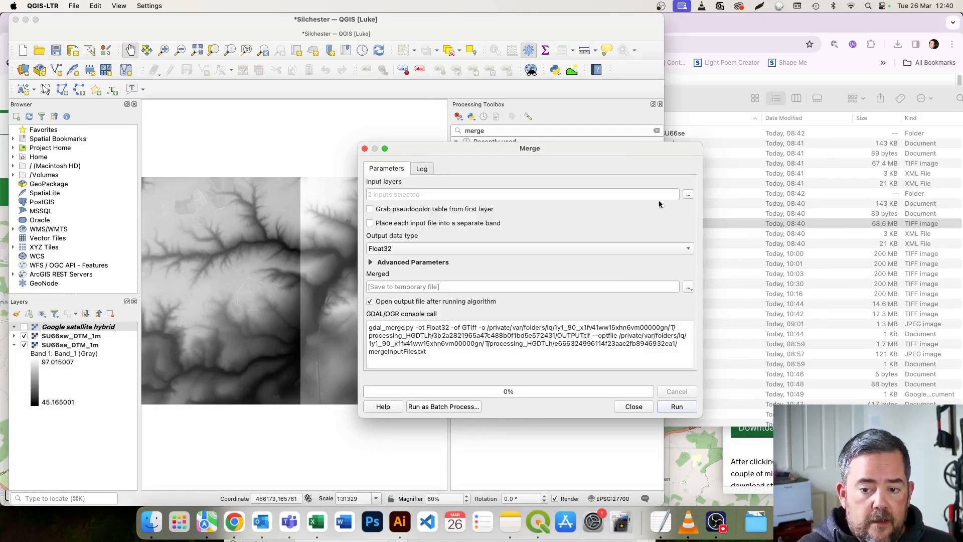
# Set the merged output to save as a TIF file named "Silchester 1m 2022 v2" in the Silchester folder.
pyautogui.click(688, 287)
pyautogui.click(699, 309)
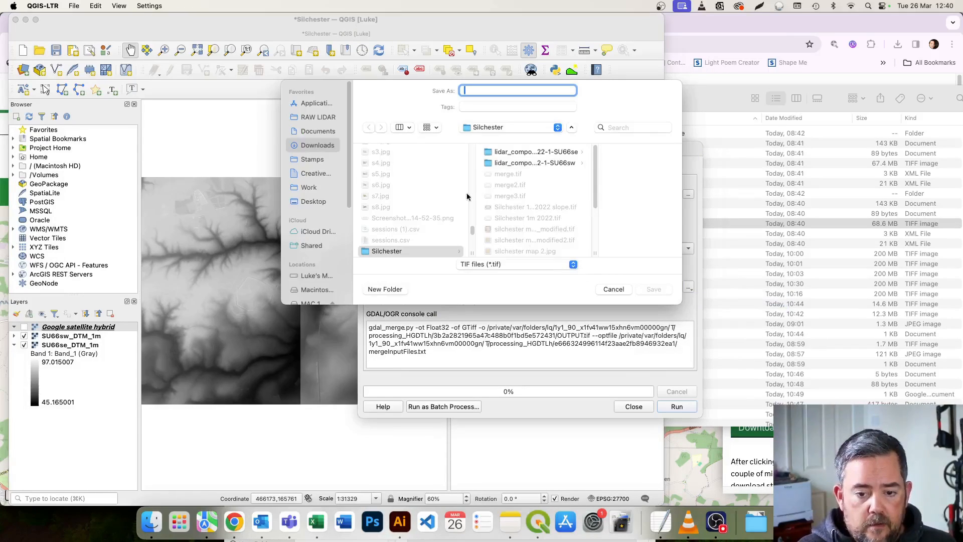
pyautogui.click(510, 126)
pyautogui.click(511, 127)
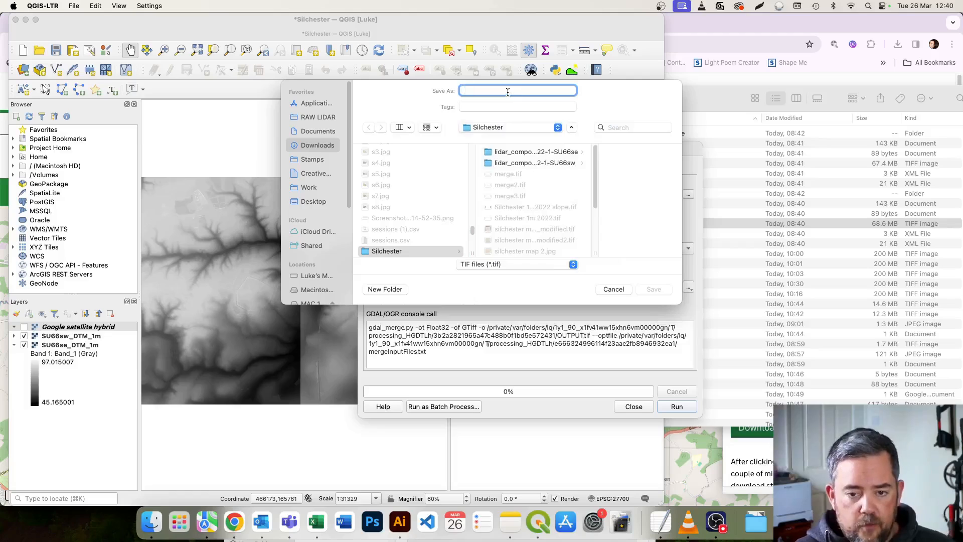
pyautogui.write('S')
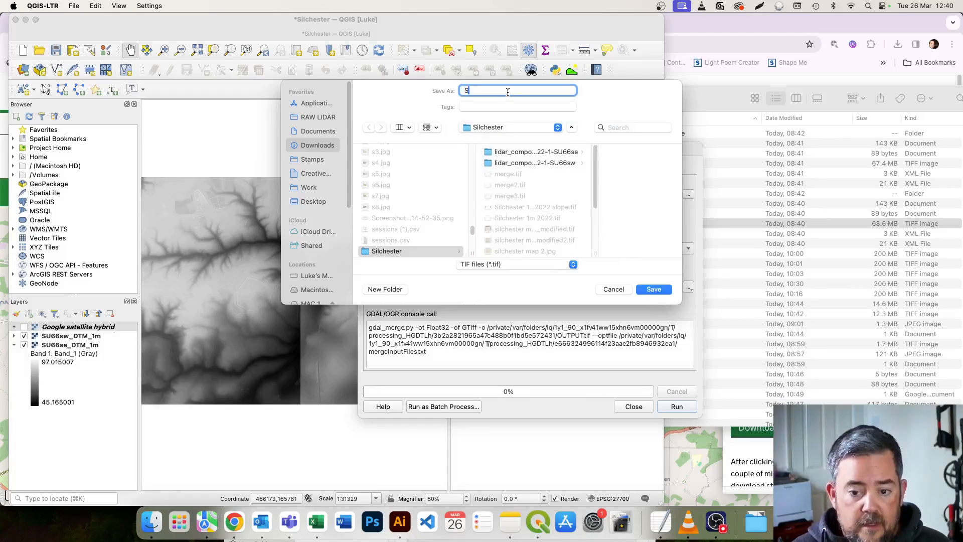
pyautogui.write('ilchester 1m 2022 v2')
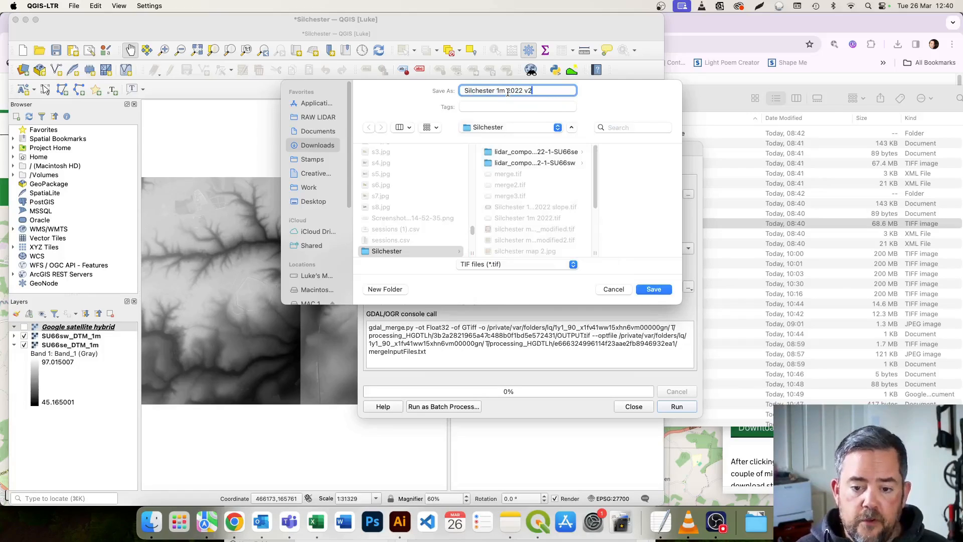
pyautogui.click(654, 290)
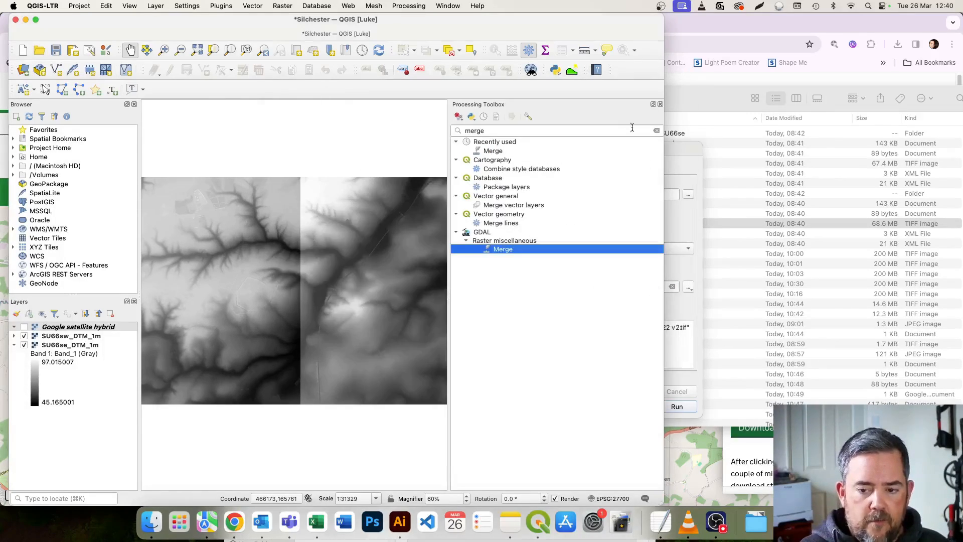
# Run the merge of the two DTM tiles and close the Merge dialog.
pyautogui.click(679, 168)
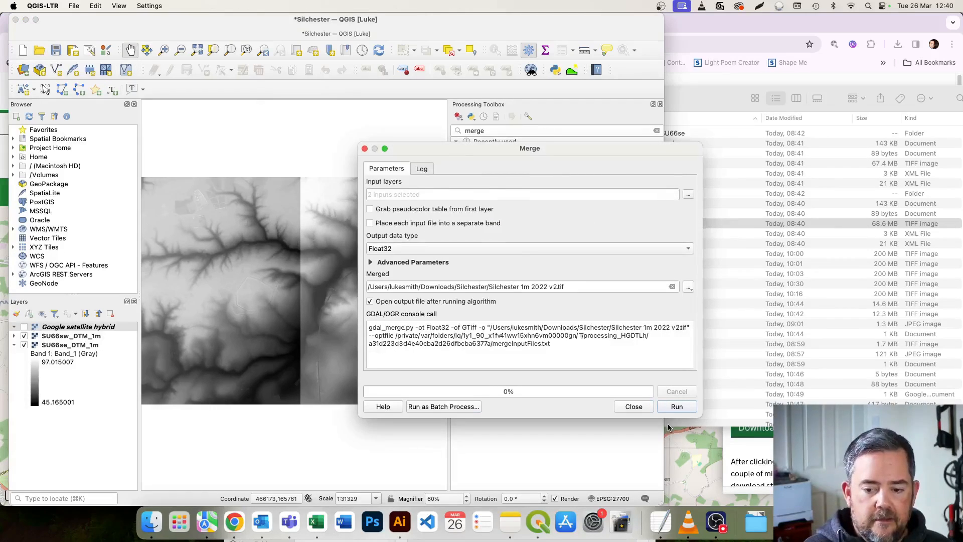
pyautogui.click(671, 409)
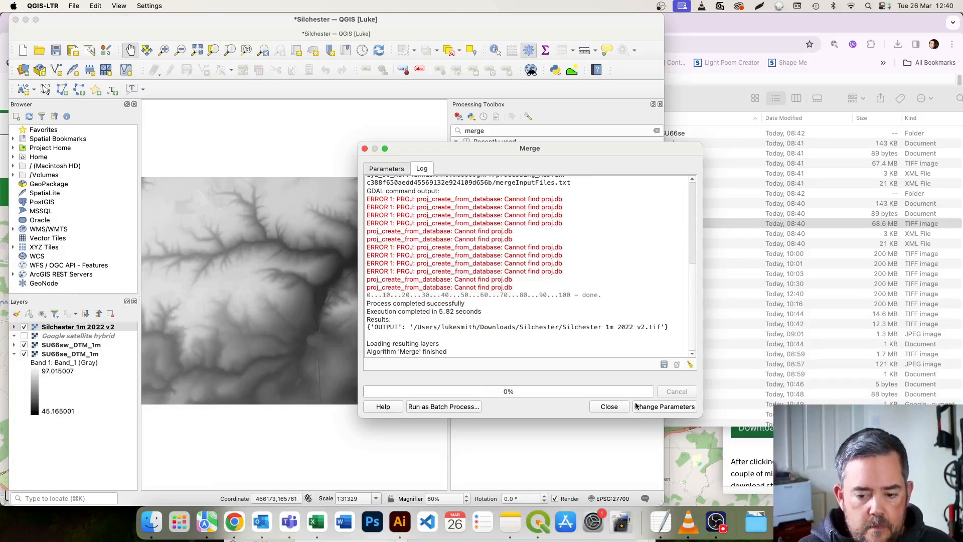
pyautogui.click(615, 407)
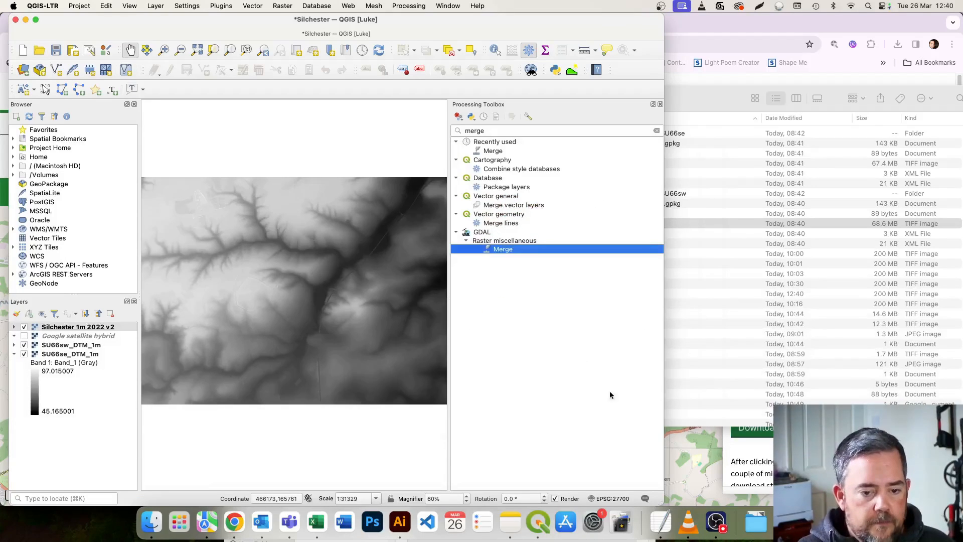
# Maximise the QGIS window and remove the original SU66sw_DTM_1m and SU66se_DTM_1m layers from the project.
pyautogui.doubleClick(414, 26)
pyautogui.click(80, 345)
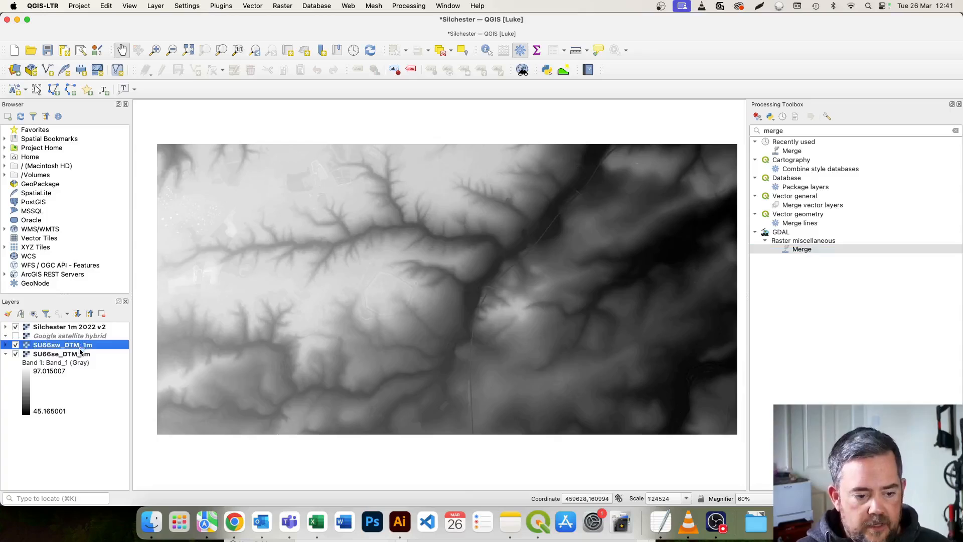
pyautogui.keyDown('shift'); pyautogui.click(80, 356); pyautogui.keyUp('shift')
pyautogui.rightClick(80, 355)
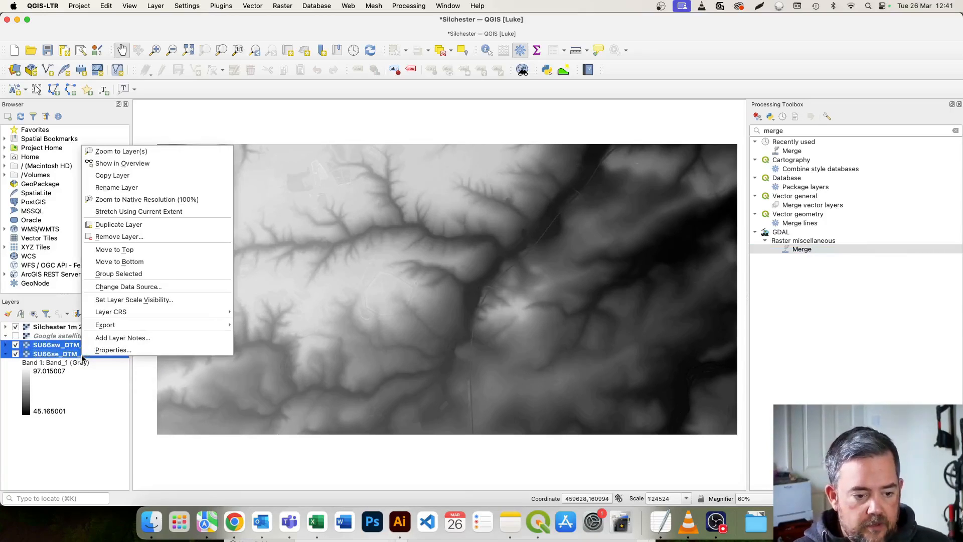
pyautogui.click(128, 237)
pyautogui.click(520, 279)
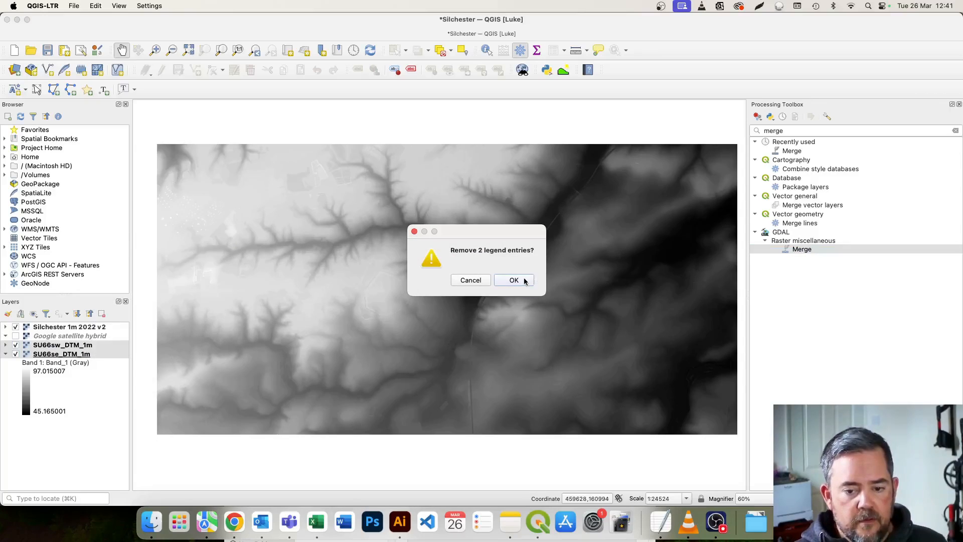
# Check the merged DTM against the Google satellite hybrid layer by showing the base map briefly and hiding it again.
pyautogui.moveTo(556, 279); pyautogui.dragTo(524, 281)
pyautogui.moveTo(358, 300); pyautogui.dragTo(372, 266)
pyautogui.click(16, 336)
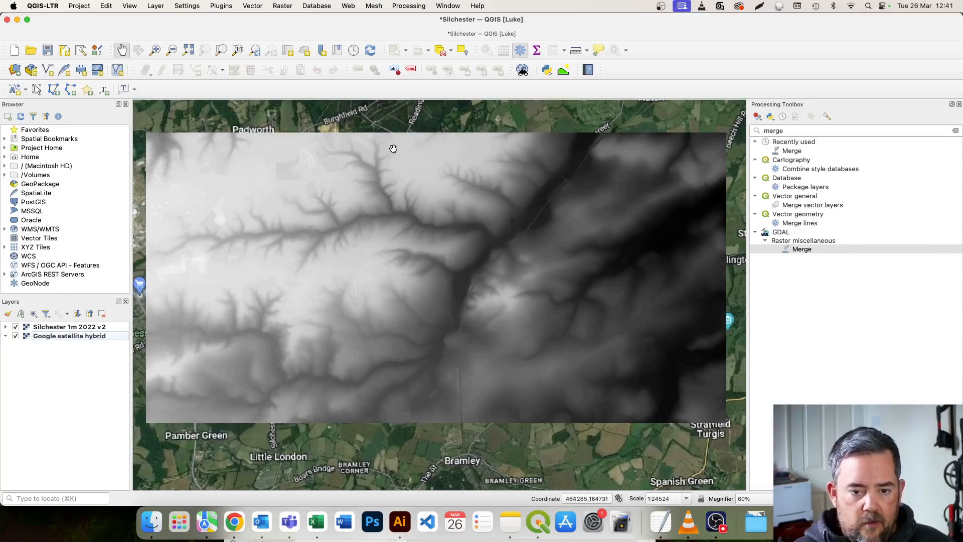
pyautogui.click(16, 335)
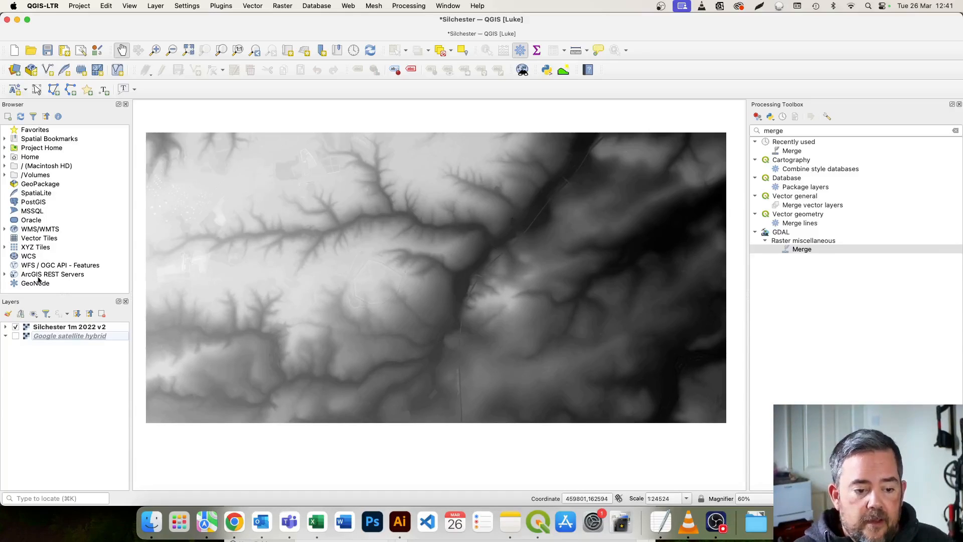
# Change the Silchester 1m 2022 v2 layer's rendering style to Hillshade.
pyautogui.click(55, 327)
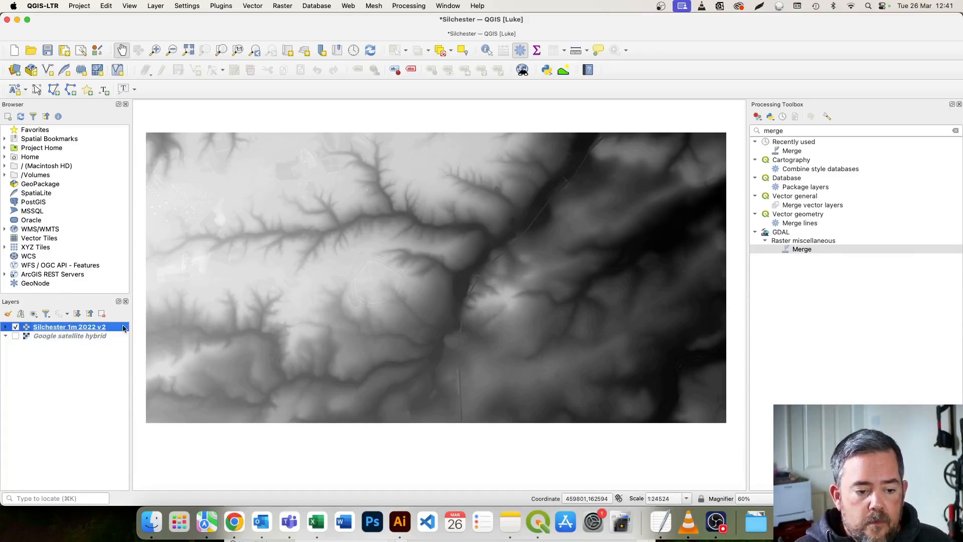
pyautogui.click(8, 315)
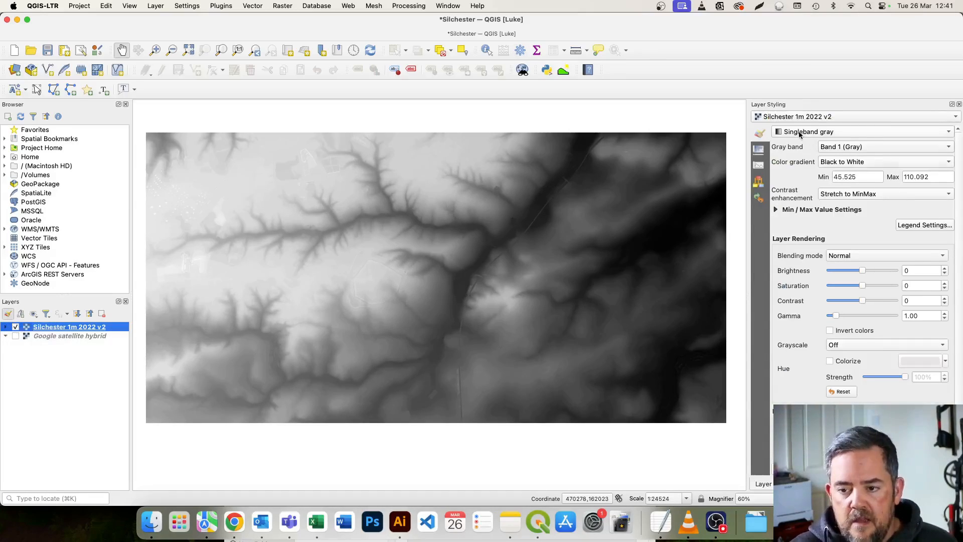
pyautogui.click(936, 132)
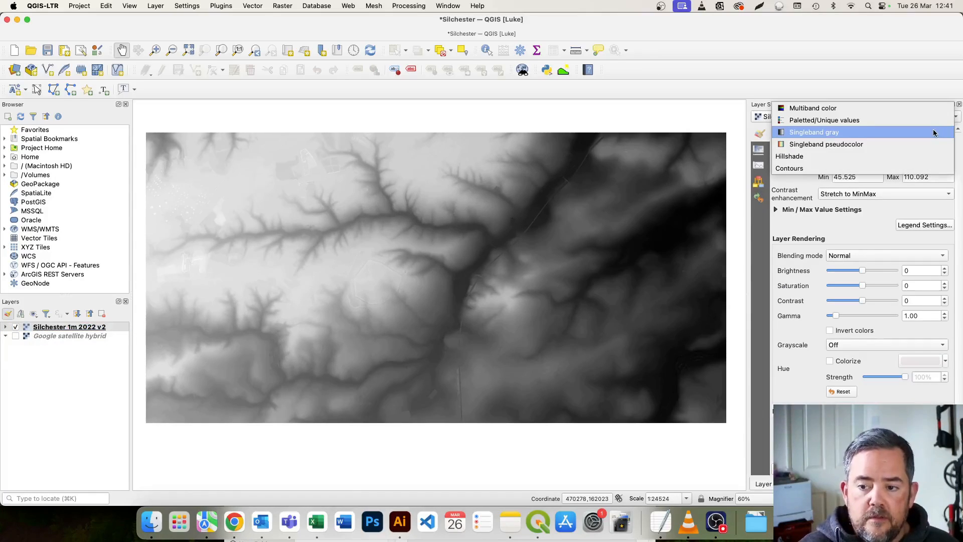
pyautogui.click(882, 160)
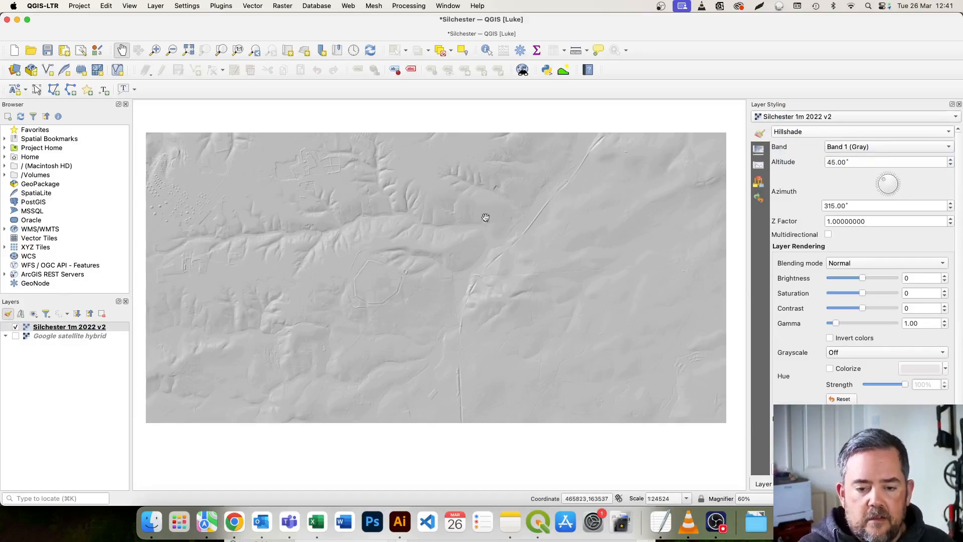
# Examine the hillshaded terrain closely, covering the Roman town walls, the amphitheatre and the surrounding earthworks and linear features.
pyautogui.scroll(1, 434, 278)
pyautogui.scroll(1, 436, 278)
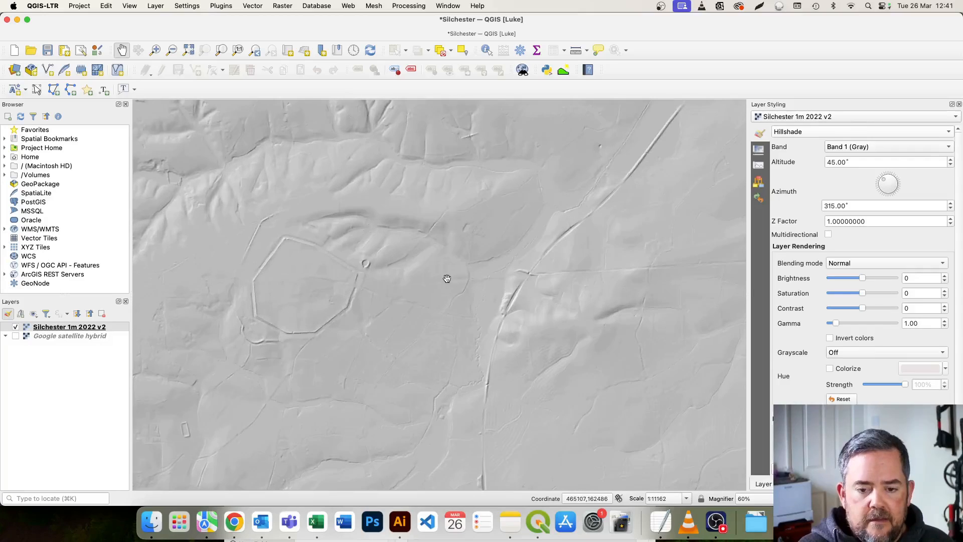
pyautogui.scroll(1, 444, 280)
pyautogui.moveTo(445, 281); pyautogui.dragTo(451, 267)
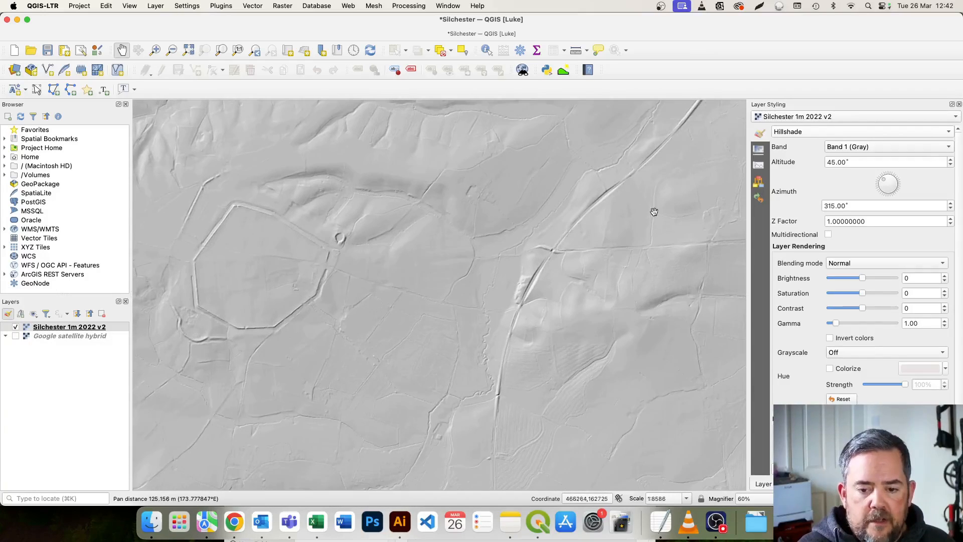
pyautogui.scroll(-1, 505, 241)
pyautogui.moveTo(403, 226); pyautogui.dragTo(421, 237)
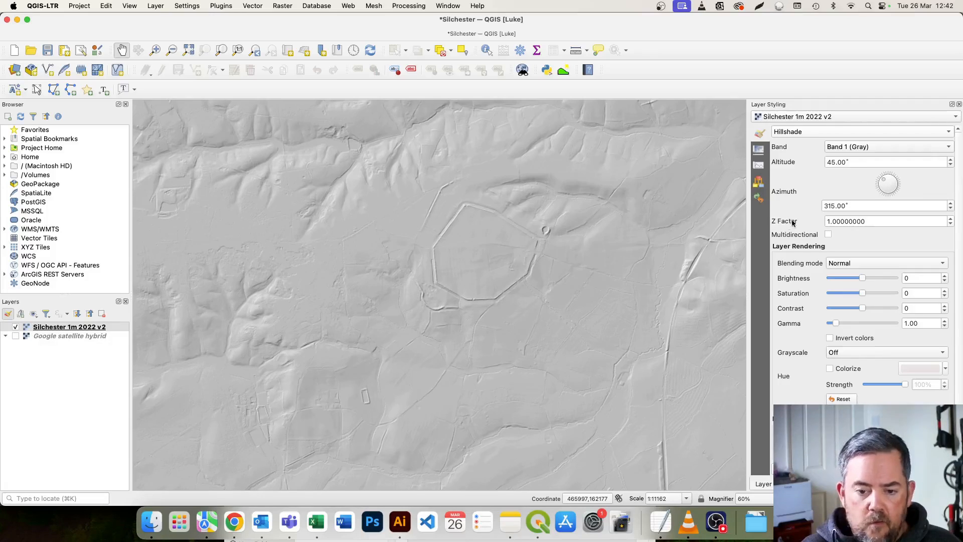
pyautogui.moveTo(533, 253); pyautogui.dragTo(494, 263)
pyautogui.moveTo(573, 205); pyautogui.dragTo(477, 219)
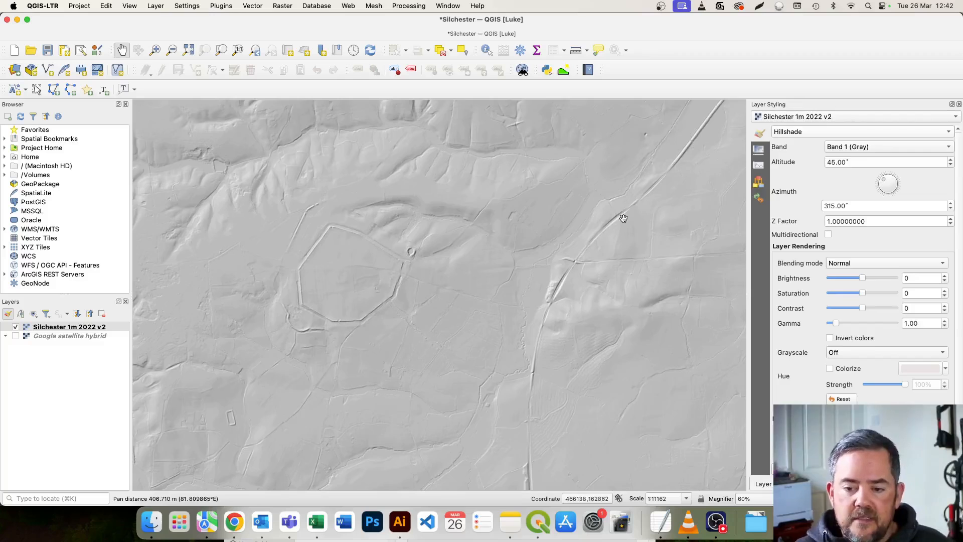
pyautogui.moveTo(546, 233); pyautogui.dragTo(538, 223)
pyautogui.moveTo(472, 261); pyautogui.dragTo(492, 255)
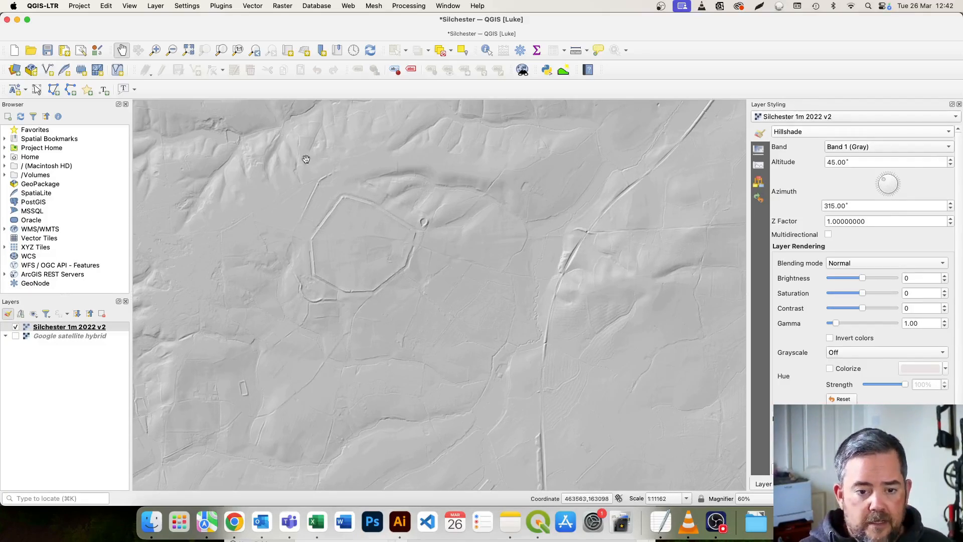
# Set the hillshade's azimuth to 283° and raise its Z factor to 6 to exaggerate the relief.
pyautogui.moveTo(883, 181); pyautogui.dragTo(861, 178)
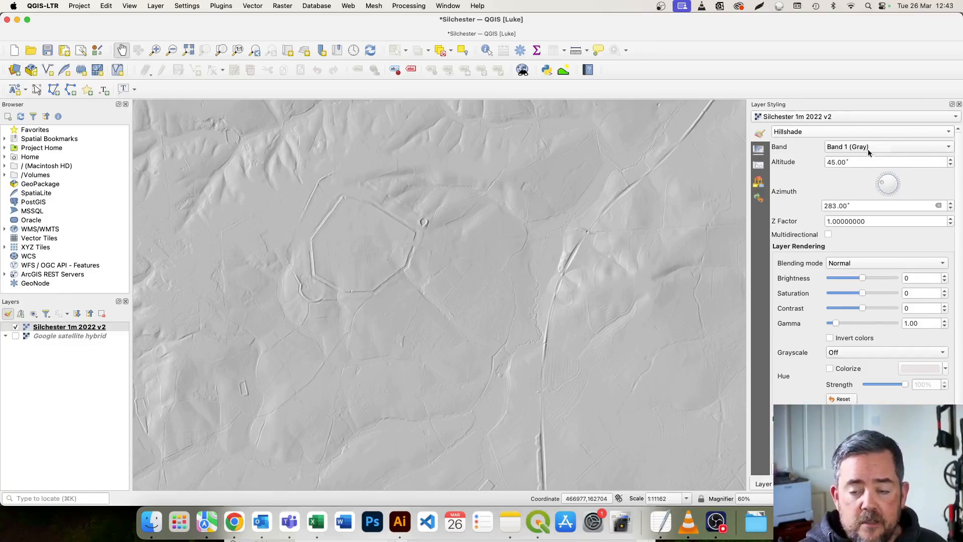
pyautogui.moveTo(920, 221); pyautogui.dragTo(812, 222)
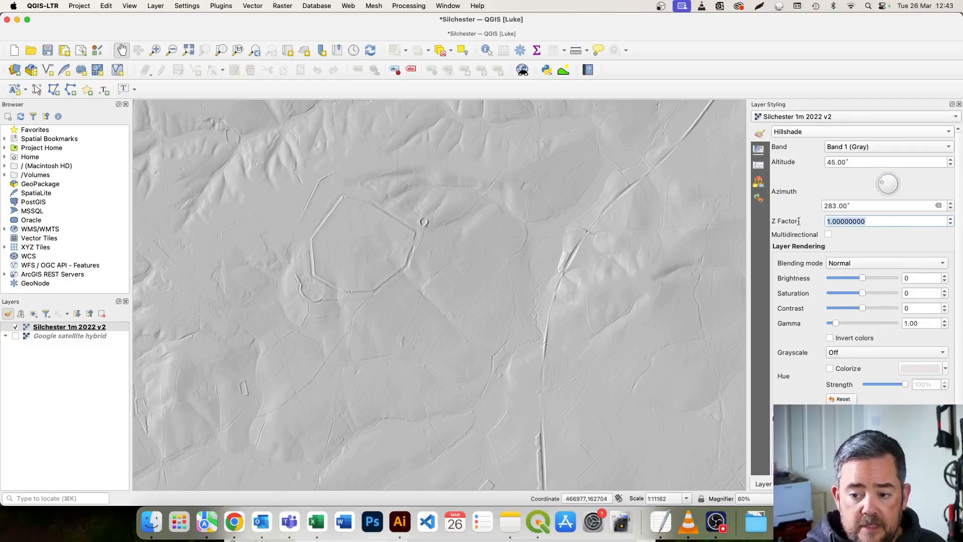
pyautogui.click(885, 218)
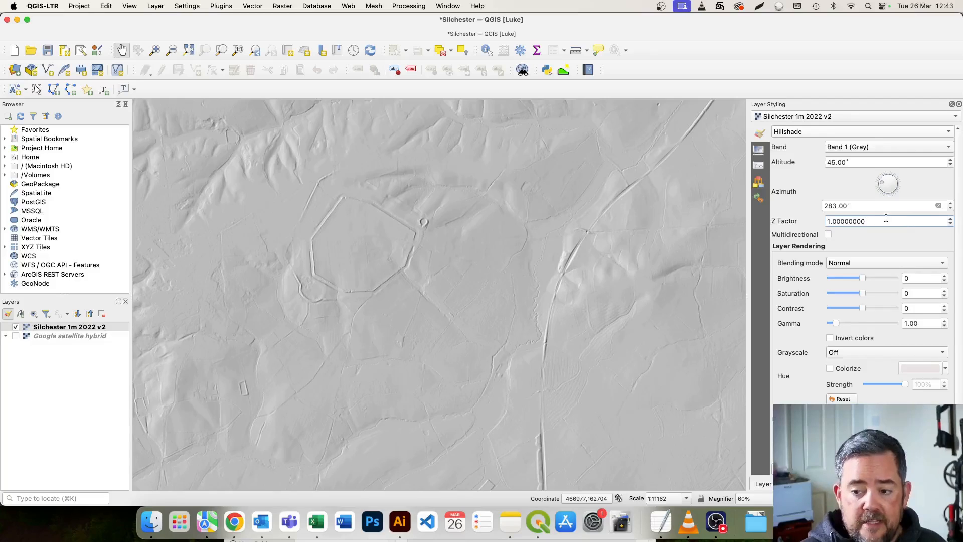
pyautogui.click(950, 219)
pyautogui.click(950, 219)
pyautogui.click(950, 219)
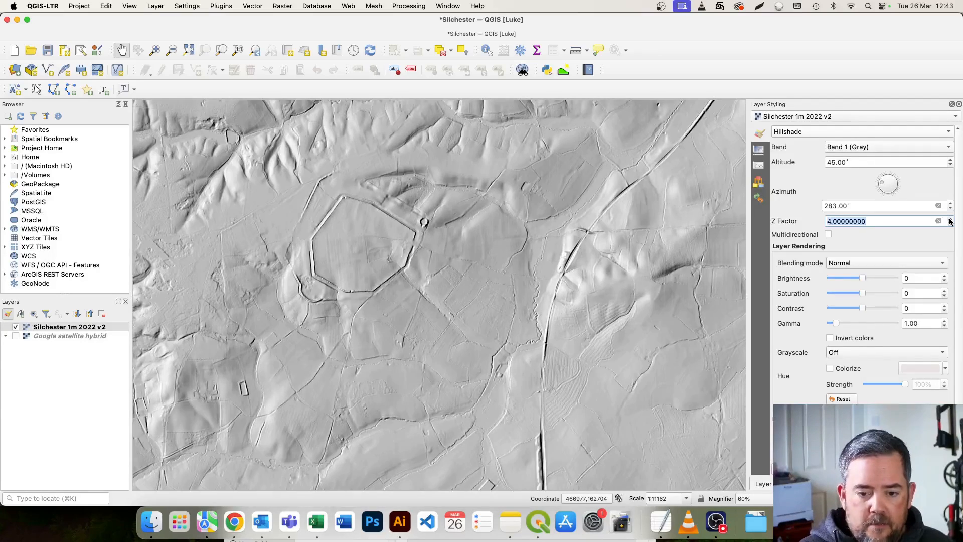
pyautogui.click(949, 219)
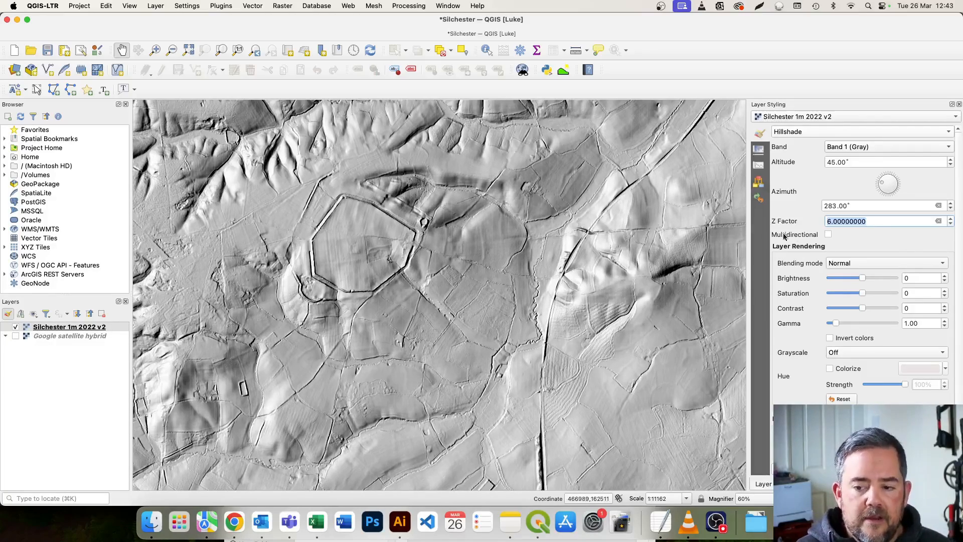
# Compare the terrain relief around the Roman town by setting the Z factor to 1 and back to 6.
pyautogui.moveTo(569, 232)
pyautogui.mouseDown()
pyautogui.moveTo(554, 257)
pyautogui.moveTo(564, 236)
pyautogui.moveTo(581, 240)
pyautogui.mouseUp()
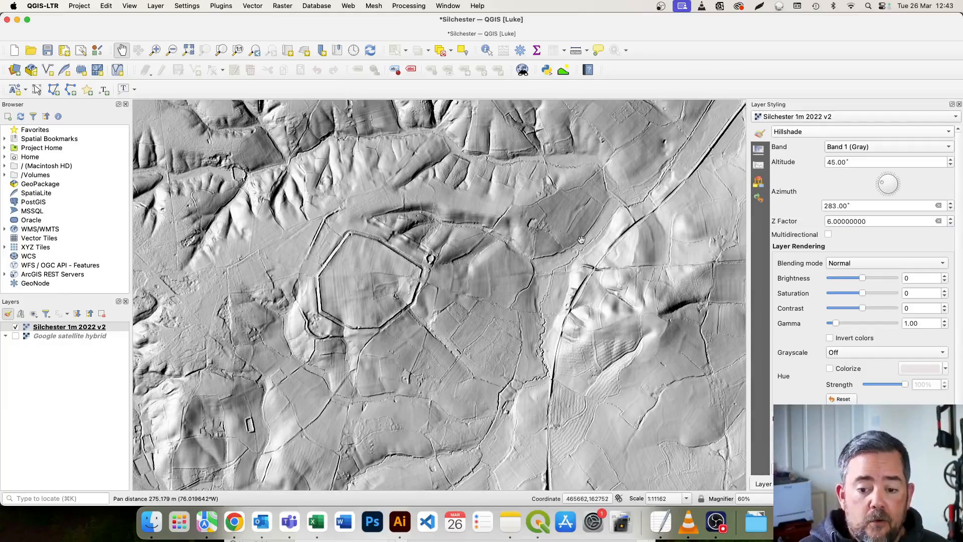
pyautogui.moveTo(512, 348); pyautogui.dragTo(488, 346)
pyautogui.scroll(2, 488, 346)
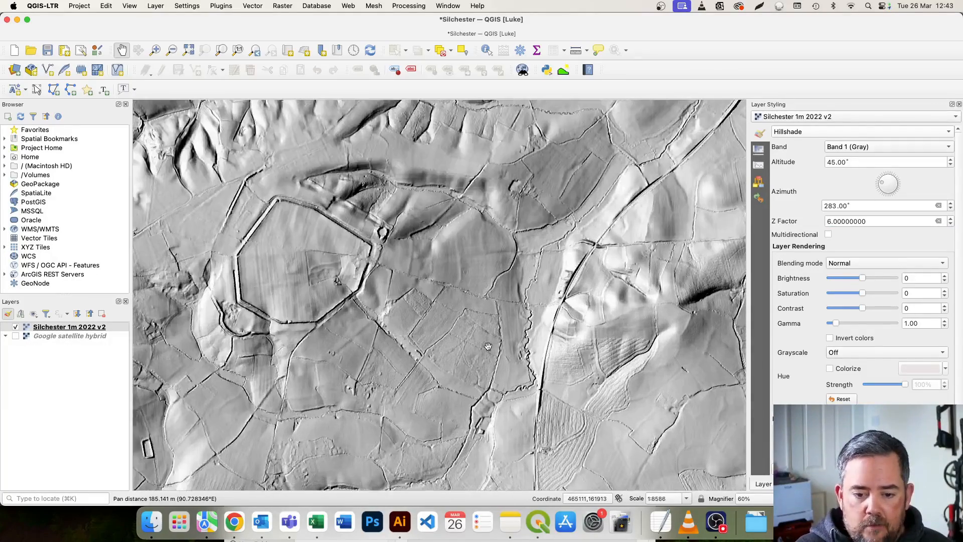
pyautogui.moveTo(408, 282); pyautogui.dragTo(472, 294)
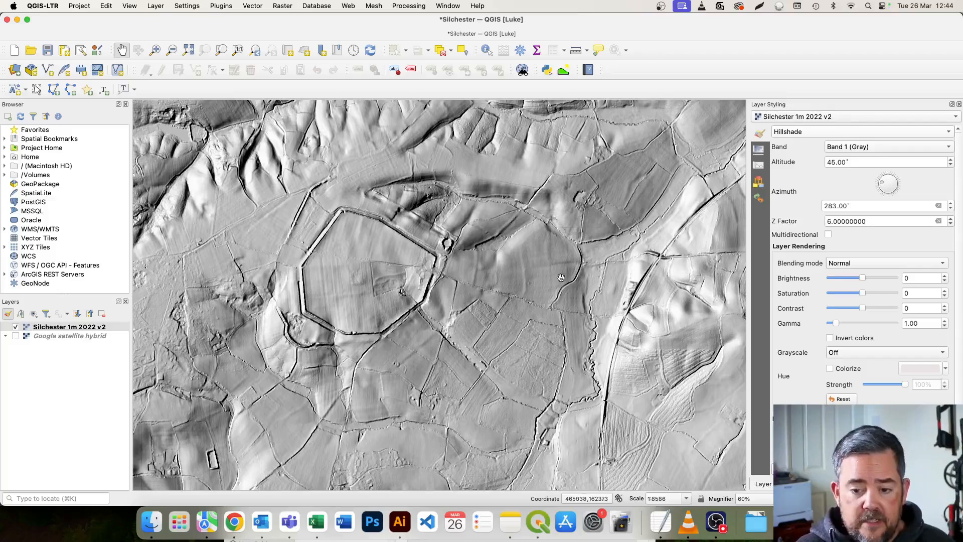
pyautogui.doubleClick(887, 217)
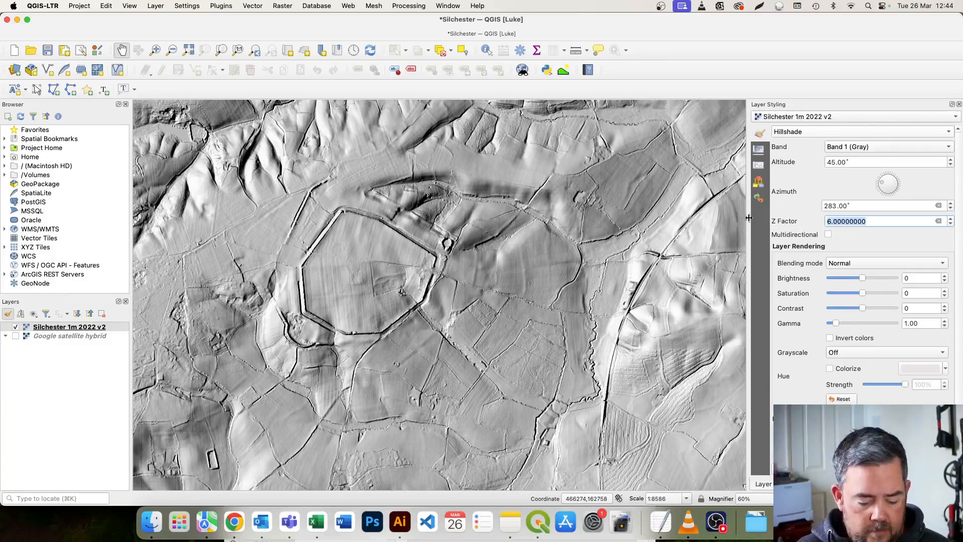
pyautogui.write('1')
pyautogui.moveTo(498, 246); pyautogui.dragTo(495, 280)
pyautogui.doubleClick(877, 226)
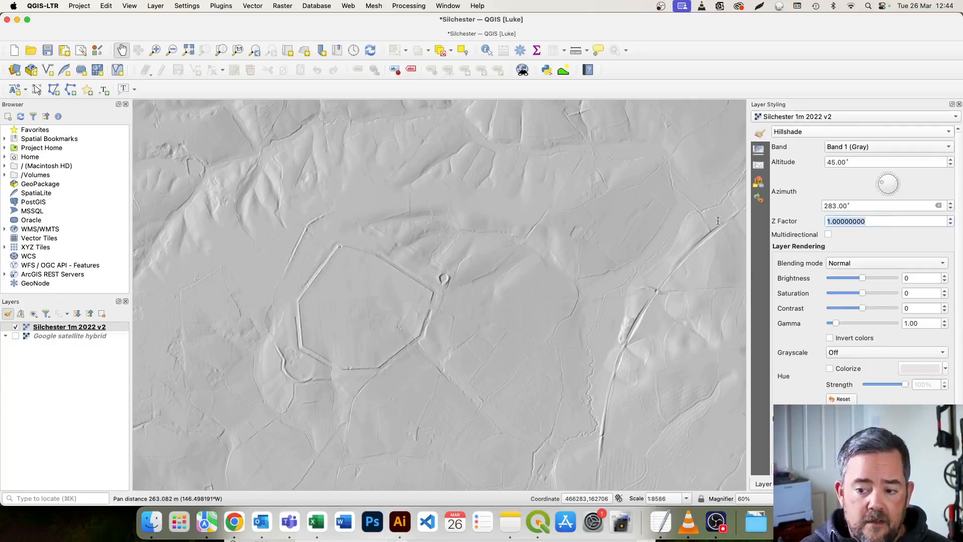
pyautogui.write('6')
# Examine the exaggerated hillshade closely in the fields just southeast of the Roman town walls.
pyautogui.moveTo(470, 269); pyautogui.dragTo(538, 271)
pyautogui.moveTo(475, 324); pyautogui.dragTo(484, 278)
pyautogui.moveTo(560, 314); pyautogui.dragTo(541, 284)
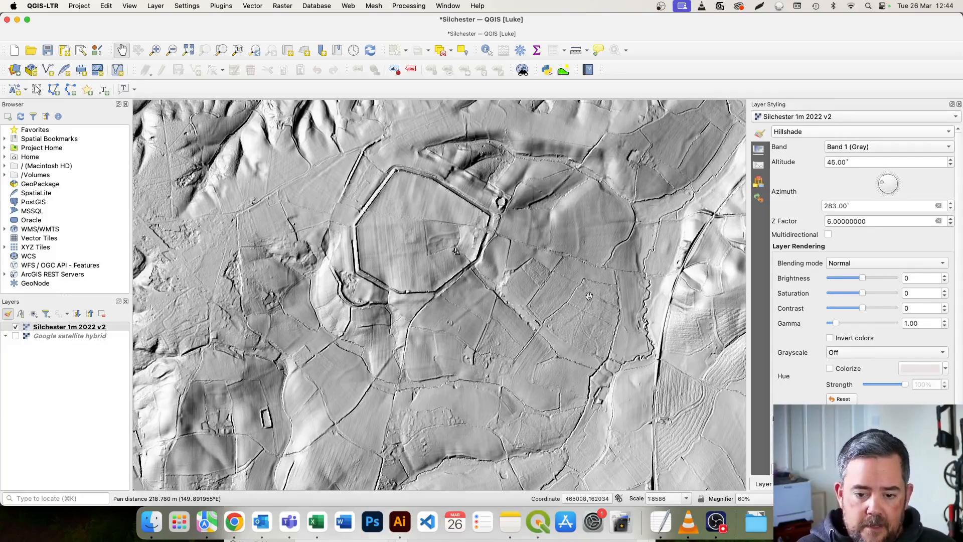
pyautogui.scroll(1, 521, 274)
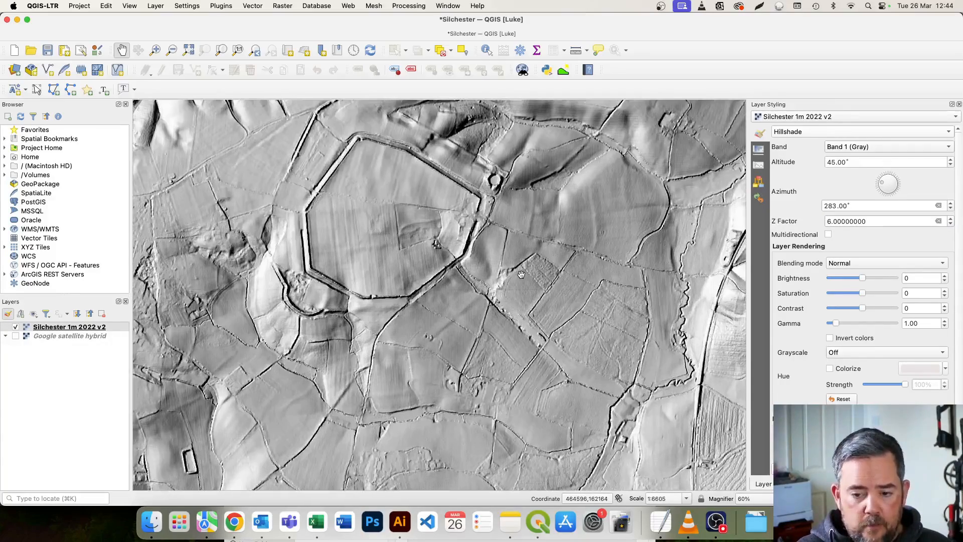
pyautogui.scroll(1, 521, 274)
pyautogui.scroll(4, 521, 274)
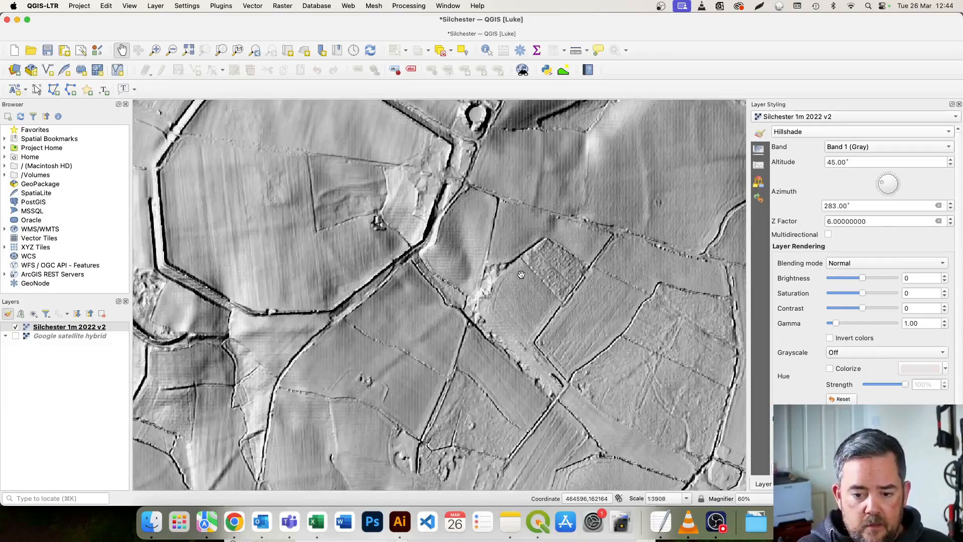
pyautogui.scroll(3, 521, 275)
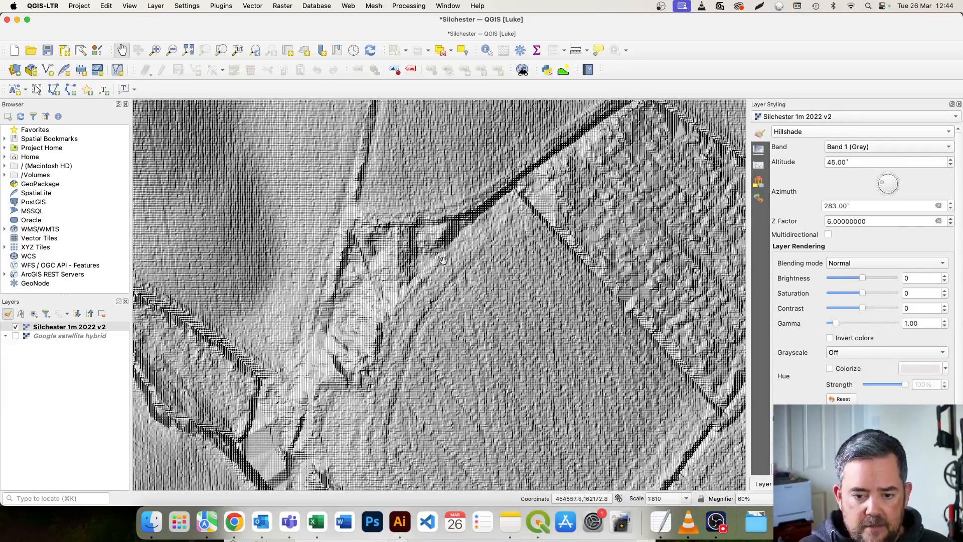
pyautogui.moveTo(568, 332); pyautogui.dragTo(490, 306)
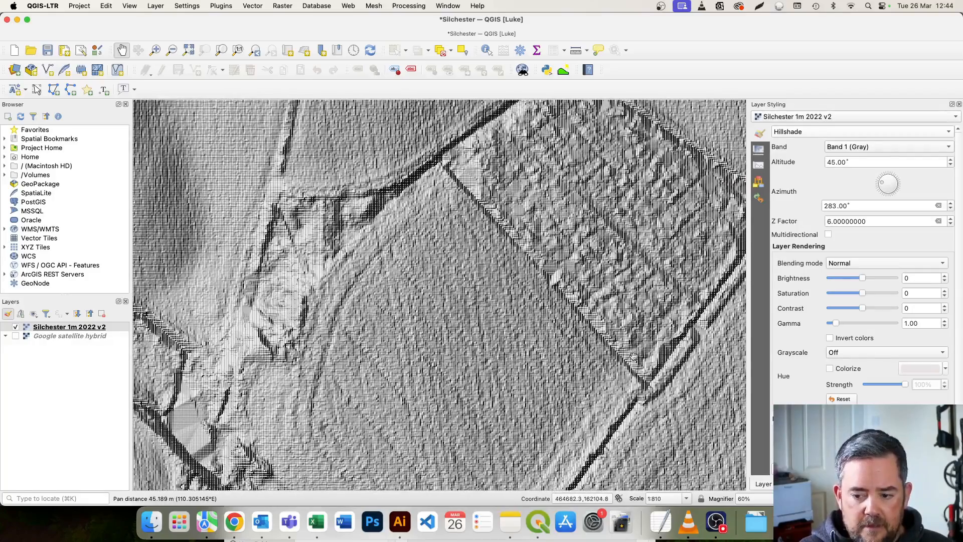
# Set the layer's zoomed-in resampling method to Bilinear.
pyautogui.scroll(-2, 894, 387)
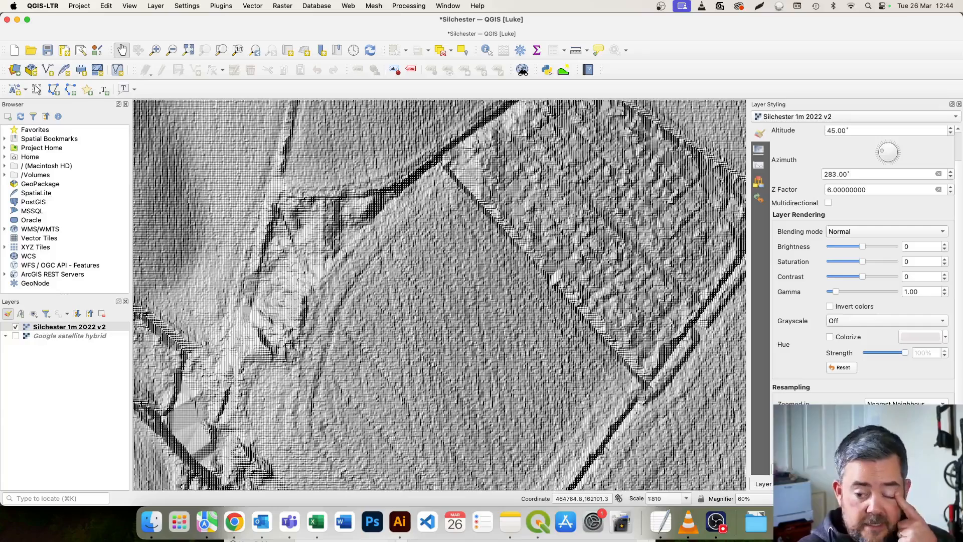
pyautogui.click(907, 405)
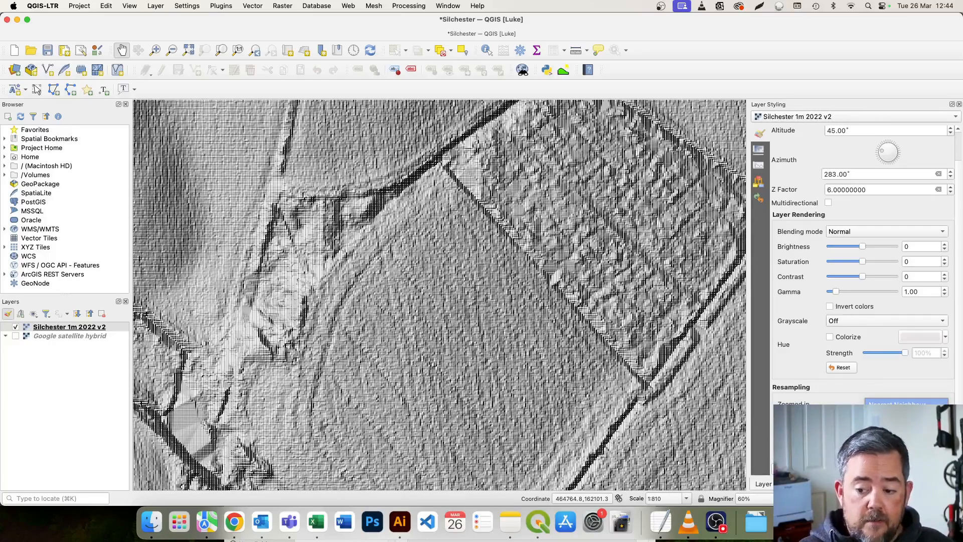
pyautogui.click(898, 415)
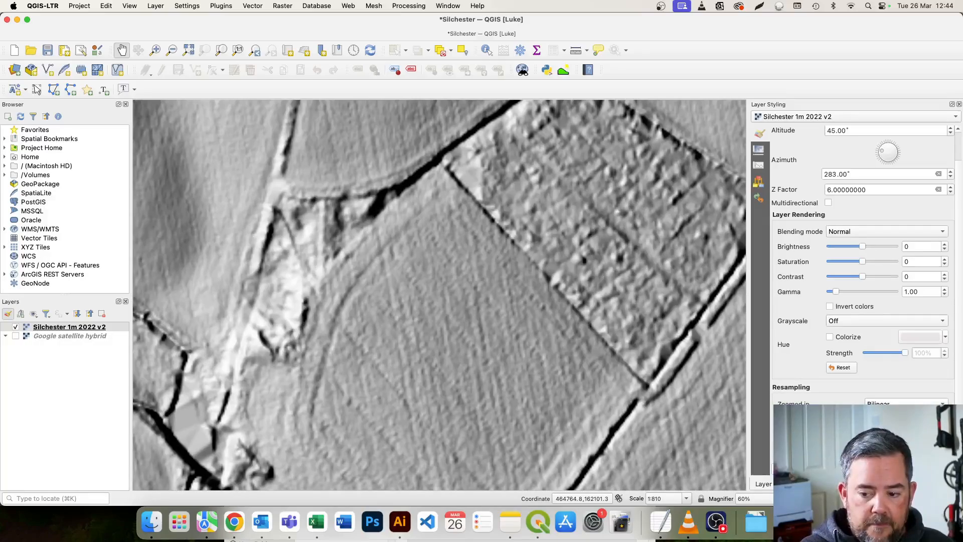
# Relight the large field east of the amphitheatre from different directions, turning the azimuth to 111°, 262° and finally 103°.
pyautogui.scroll(-3, 493, 315)
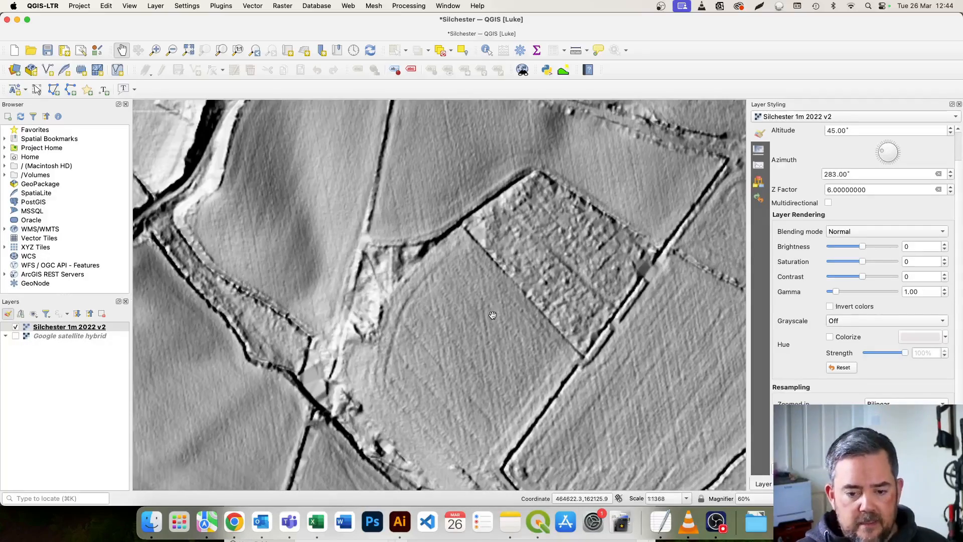
pyautogui.scroll(-3, 492, 315)
pyautogui.moveTo(723, 159); pyautogui.dragTo(518, 352)
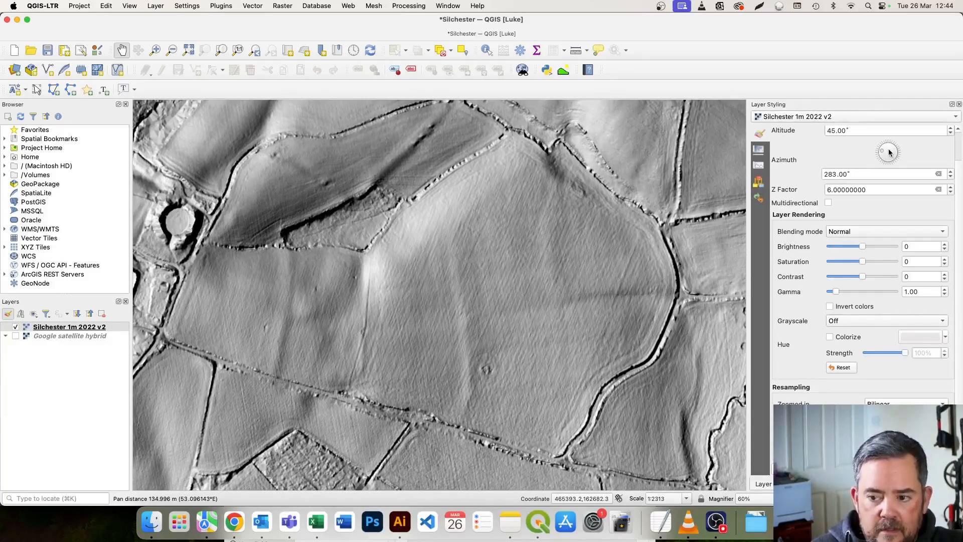
pyautogui.moveTo(885, 152); pyautogui.dragTo(932, 170)
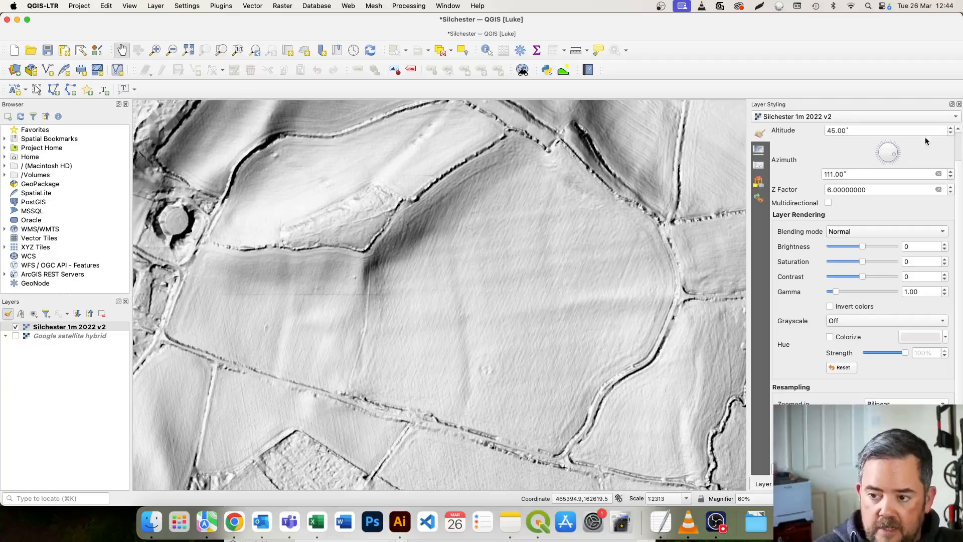
pyautogui.moveTo(897, 153)
pyautogui.mouseDown()
pyautogui.moveTo(889, 117)
pyautogui.moveTo(874, 110)
pyautogui.moveTo(753, 113)
pyautogui.mouseUp()
pyautogui.moveTo(693, 166); pyautogui.dragTo(690, 179)
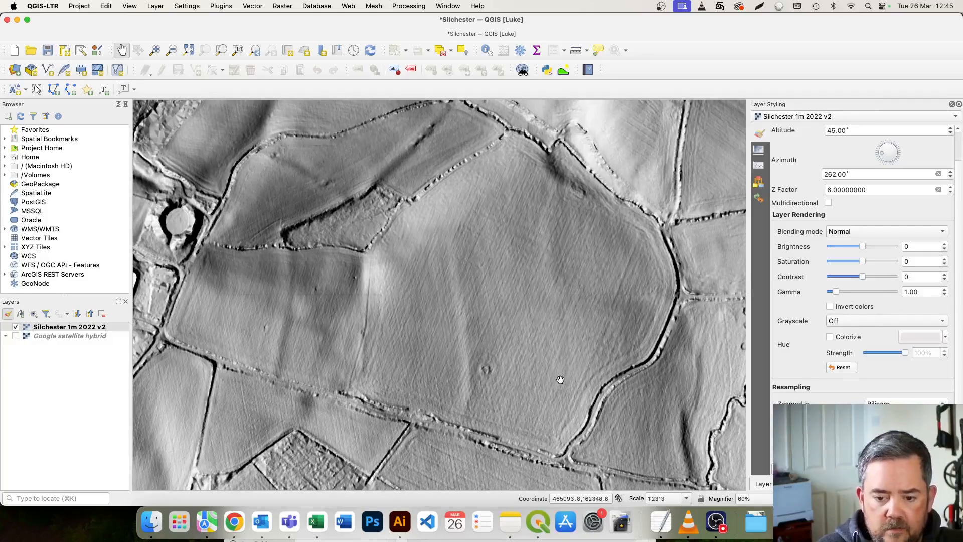
pyautogui.moveTo(881, 152); pyautogui.dragTo(910, 157)
pyautogui.scroll(-1, 586, 308)
pyautogui.scroll(-2, 587, 307)
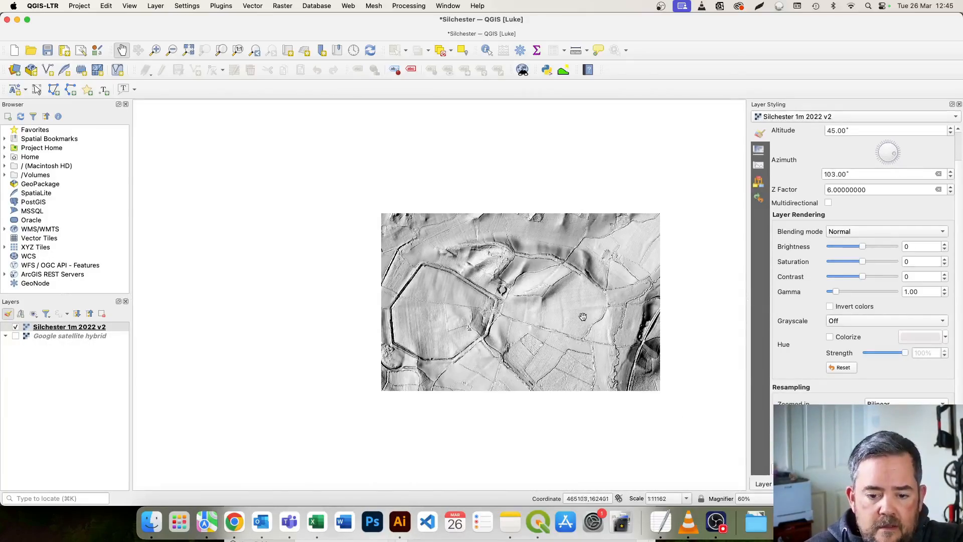
pyautogui.moveTo(498, 320); pyautogui.dragTo(489, 292)
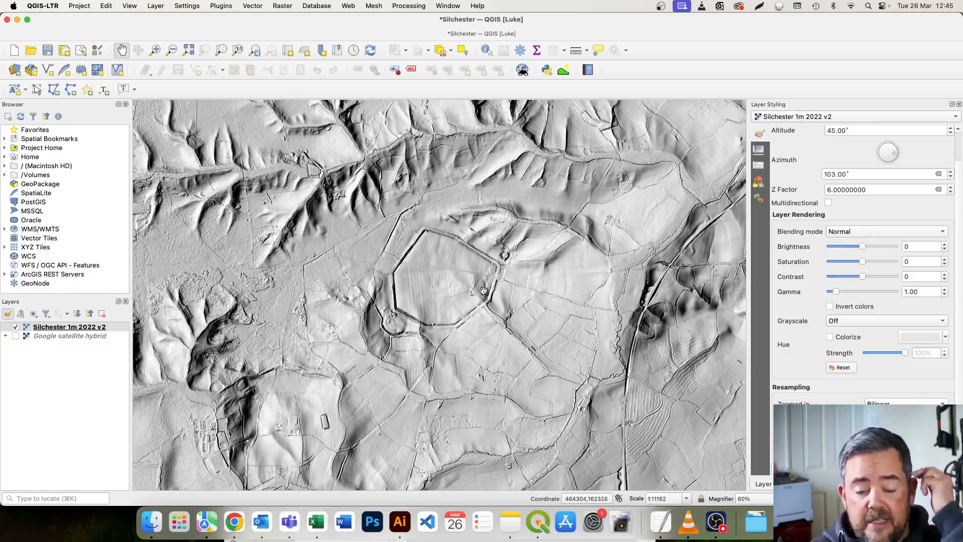
# Duplicate the Silchester 1m 2022 v2 layer and rename the copy Silchester 1m 2022 v2 colour.
pyautogui.click(113, 329)
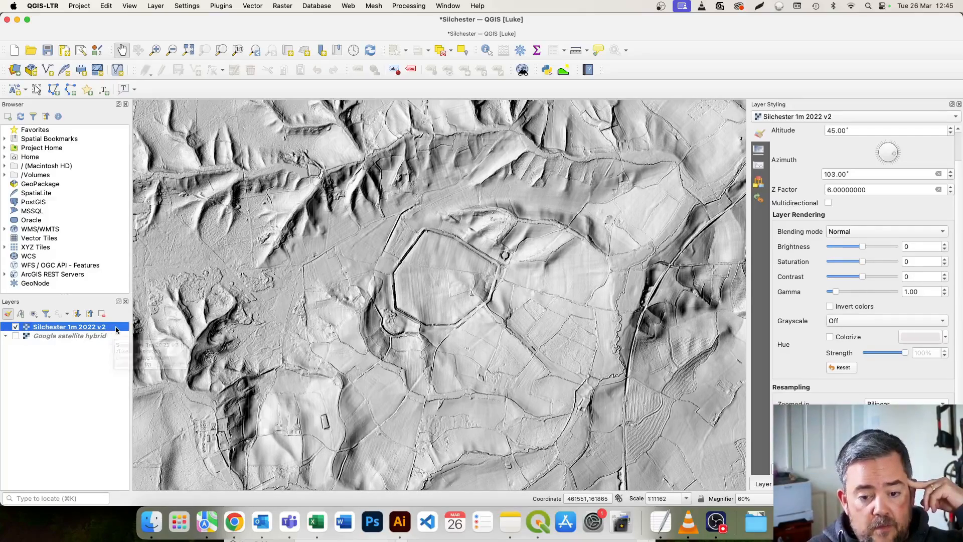
pyautogui.rightClick(116, 329)
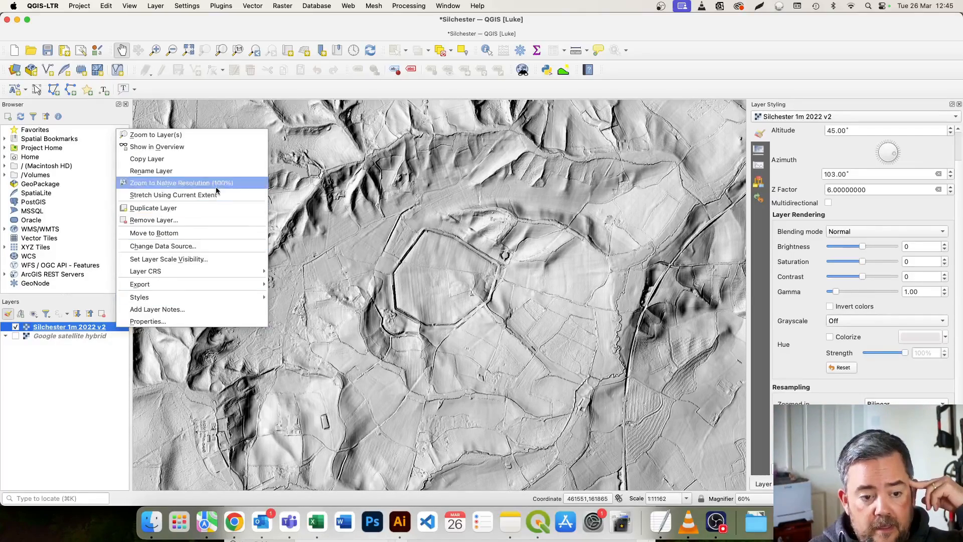
pyautogui.click(215, 207)
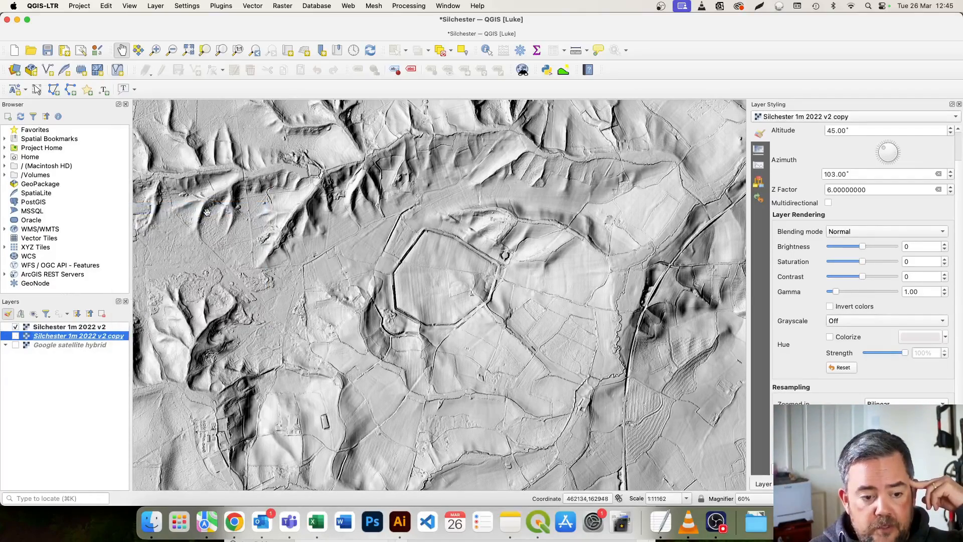
pyautogui.rightClick(115, 337)
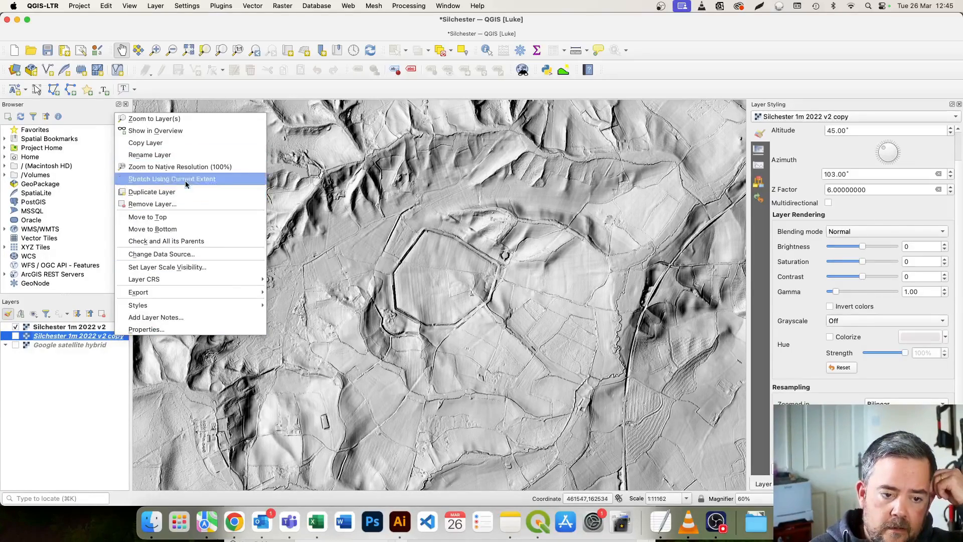
pyautogui.click(186, 156)
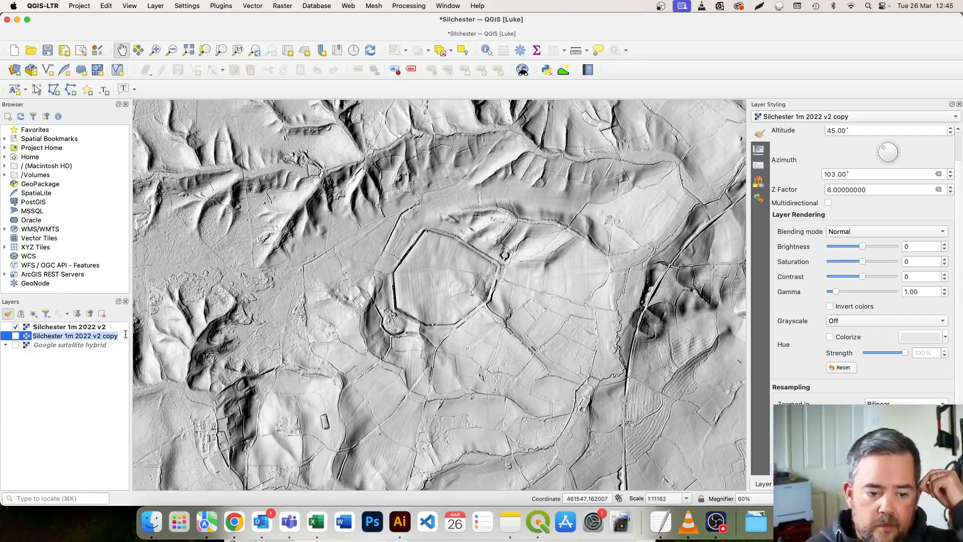
pyautogui.click(109, 334)
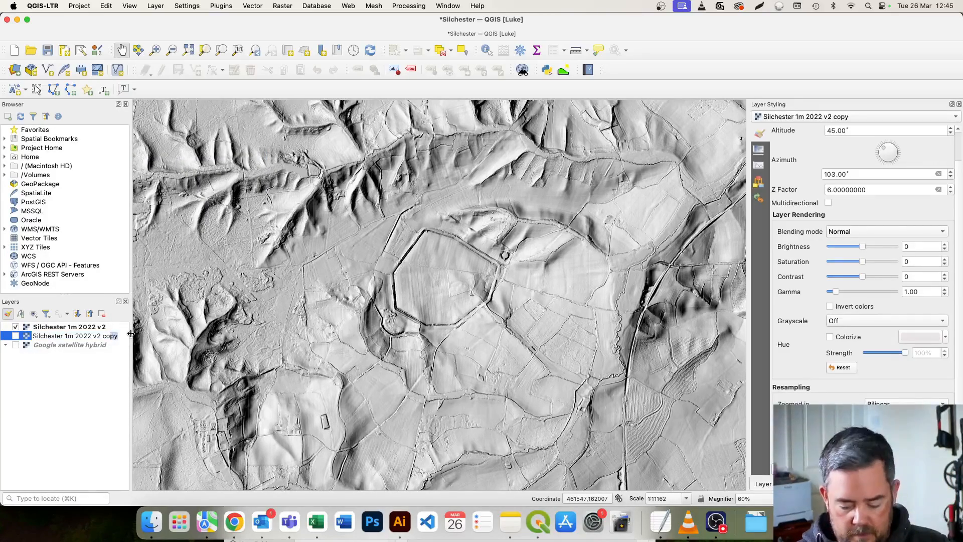
pyautogui.write('lour')
pyautogui.click(16, 377)
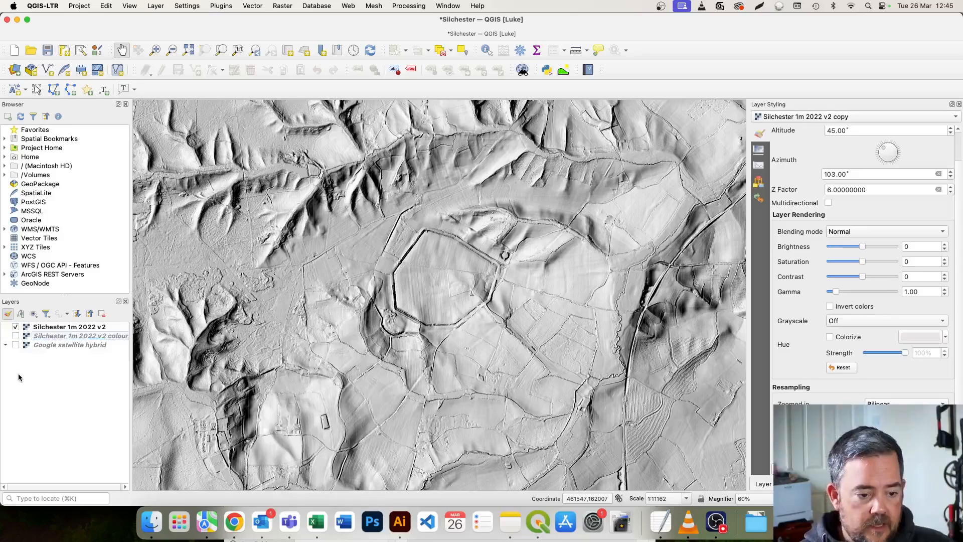
# Make the Silchester 1m 2022 v2 colour layer visible and change its rendering style to Singleband pseudocolor.
pyautogui.click(87, 335)
pyautogui.click(16, 336)
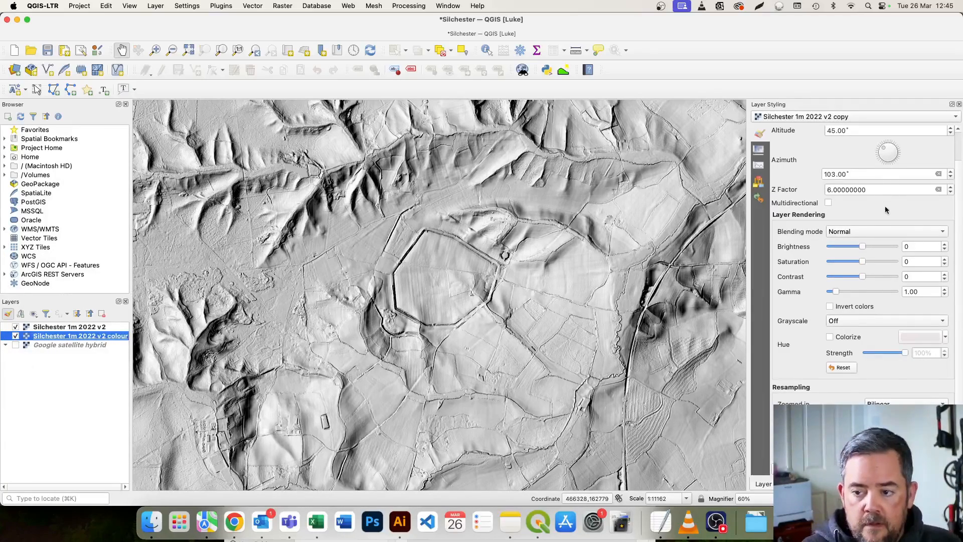
pyautogui.scroll(2, 885, 204)
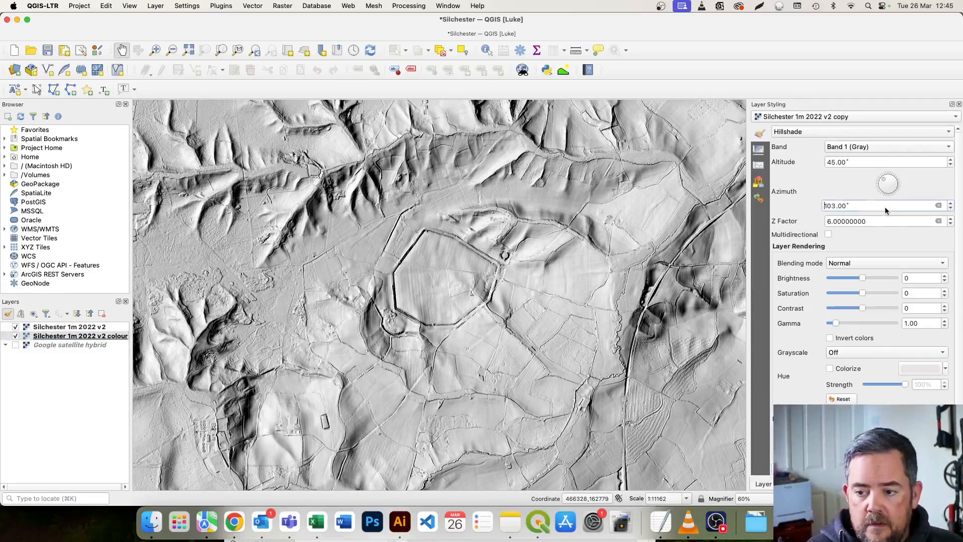
pyautogui.click(892, 132)
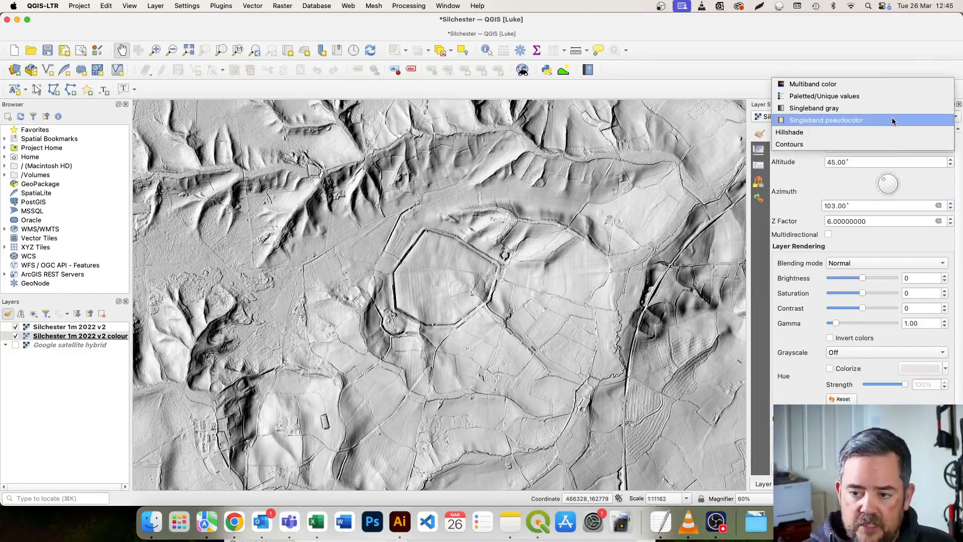
pyautogui.click(892, 121)
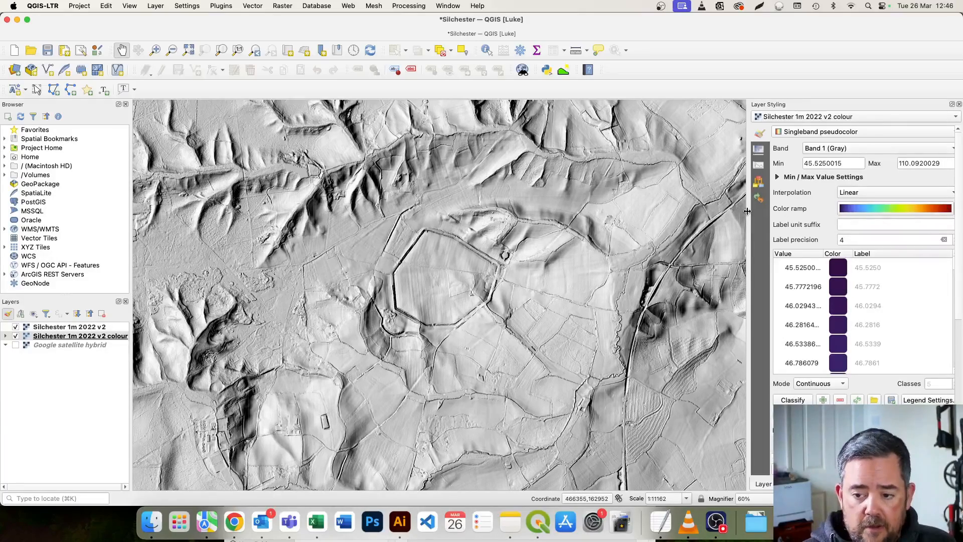
# Apply the Turbo colour ramp to the Silchester 1m 2022 v2 colour layer.
pyautogui.moveTo(747, 211); pyautogui.dragTo(737, 211)
pyautogui.click(950, 209)
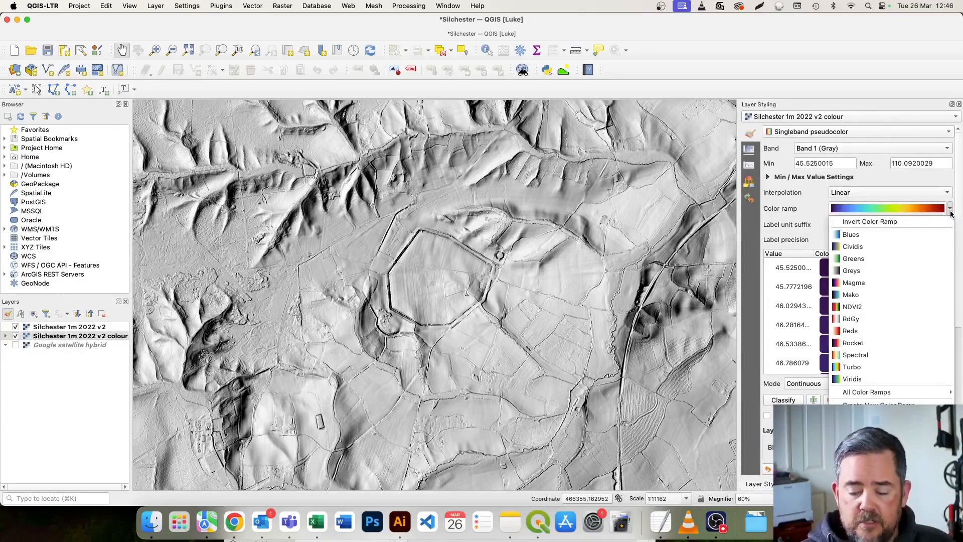
pyautogui.click(896, 369)
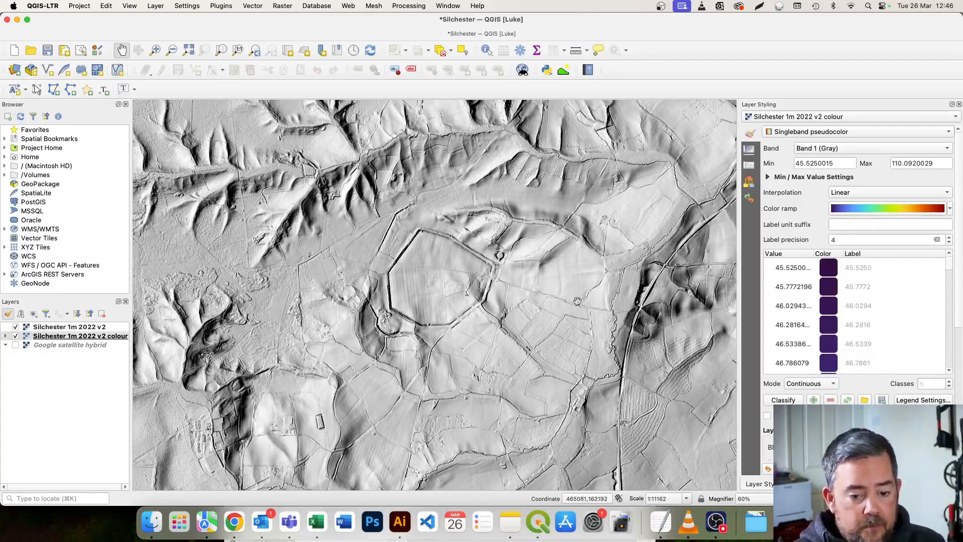
# Set the blending mode of the Silchester 1m 2022 v2 hillshade layer to Multiply.
pyautogui.click(77, 328)
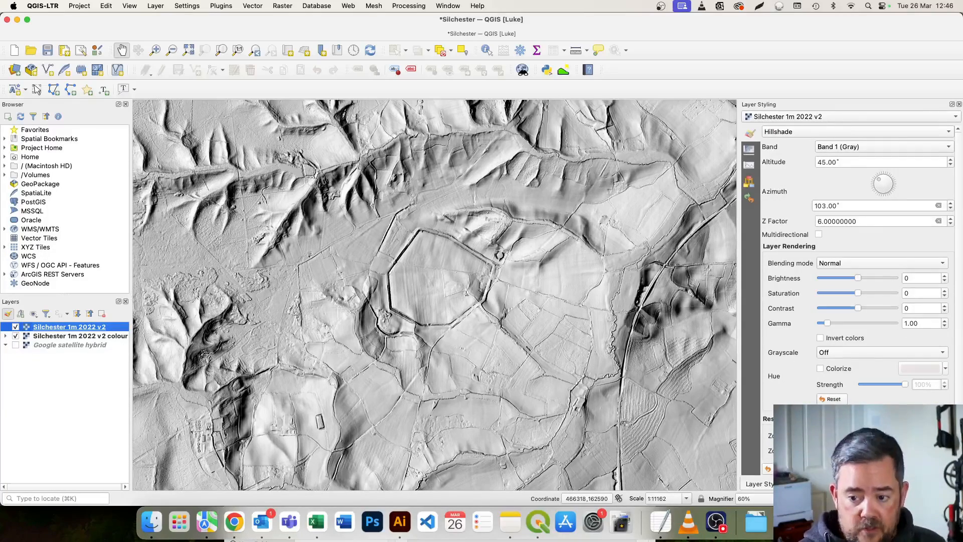
pyautogui.click(915, 262)
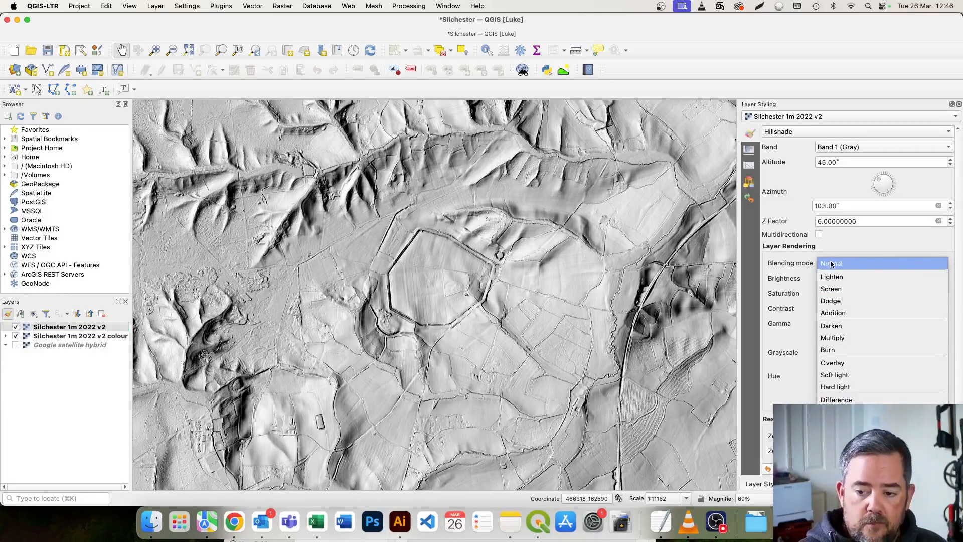
pyautogui.click(874, 338)
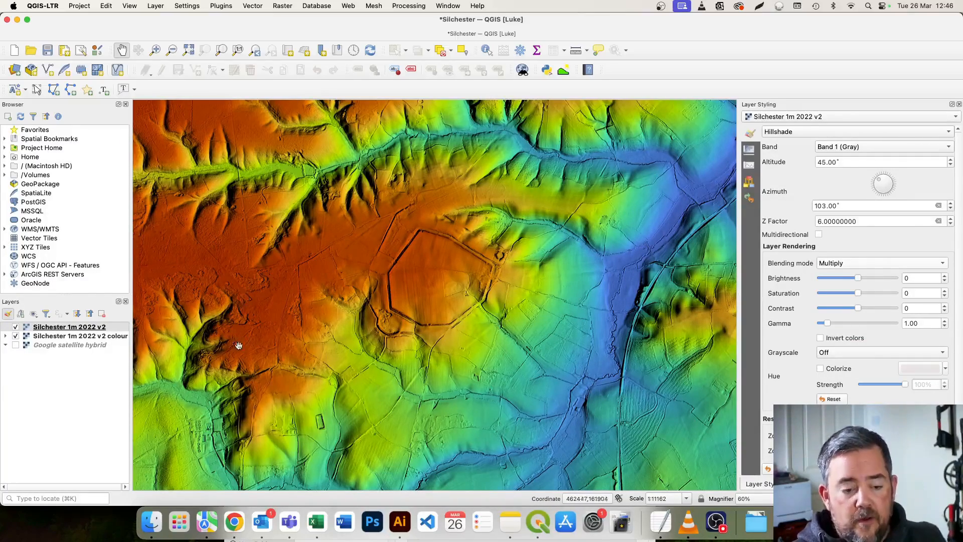
# Select the Silchester 1m 2022 v2 colour layer and examine the blended relief around the walled town and across the wider tile.
pyautogui.click(114, 336)
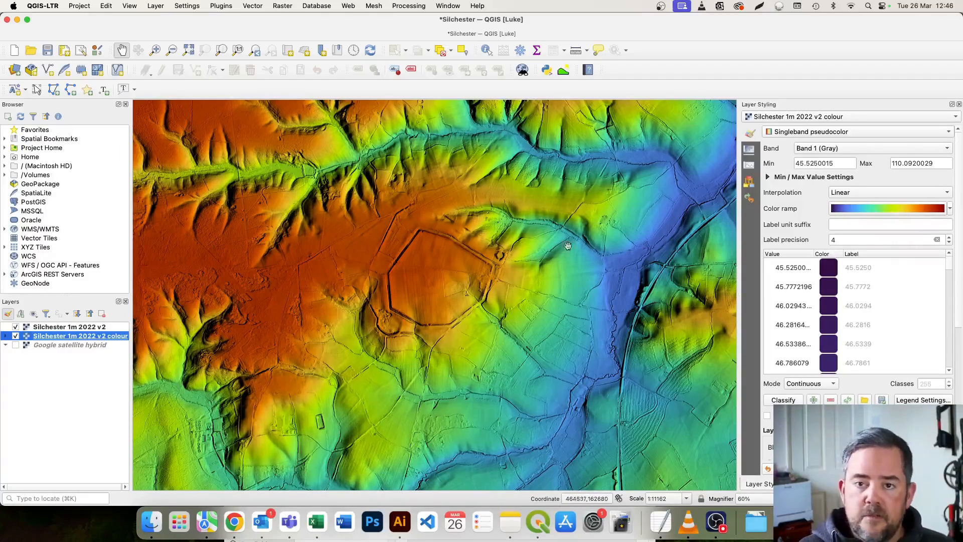
pyautogui.scroll(1, 568, 280)
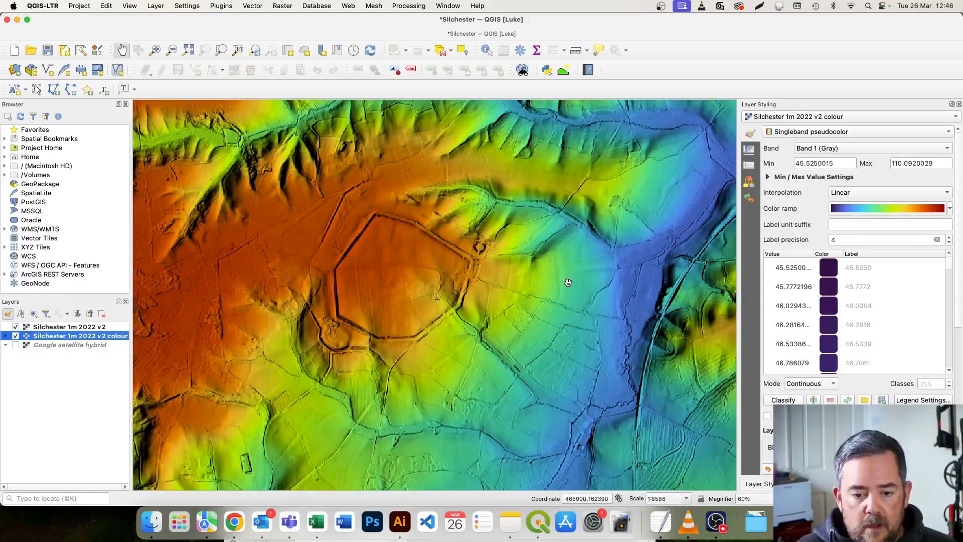
pyautogui.scroll(-1, 573, 283)
pyautogui.scroll(-1, 573, 280)
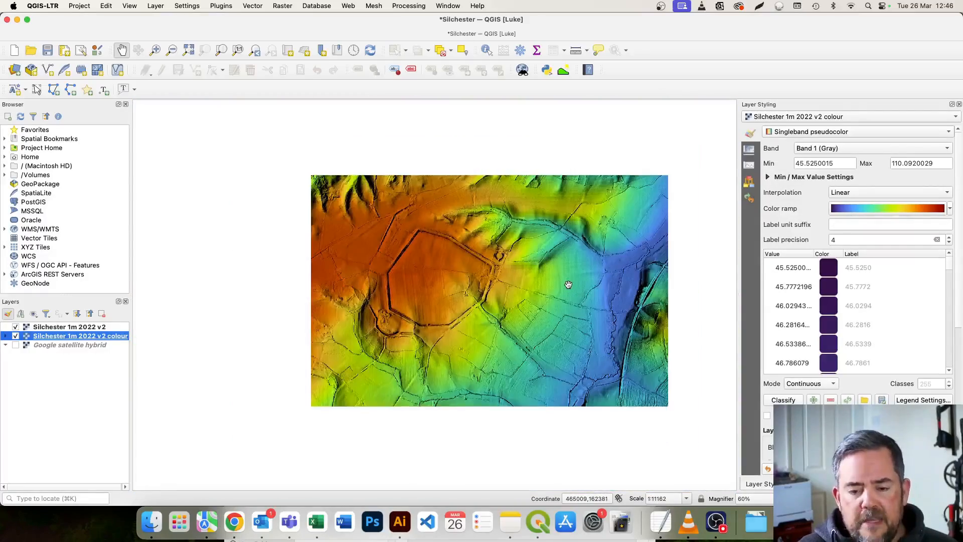
pyautogui.scroll(-3, 573, 279)
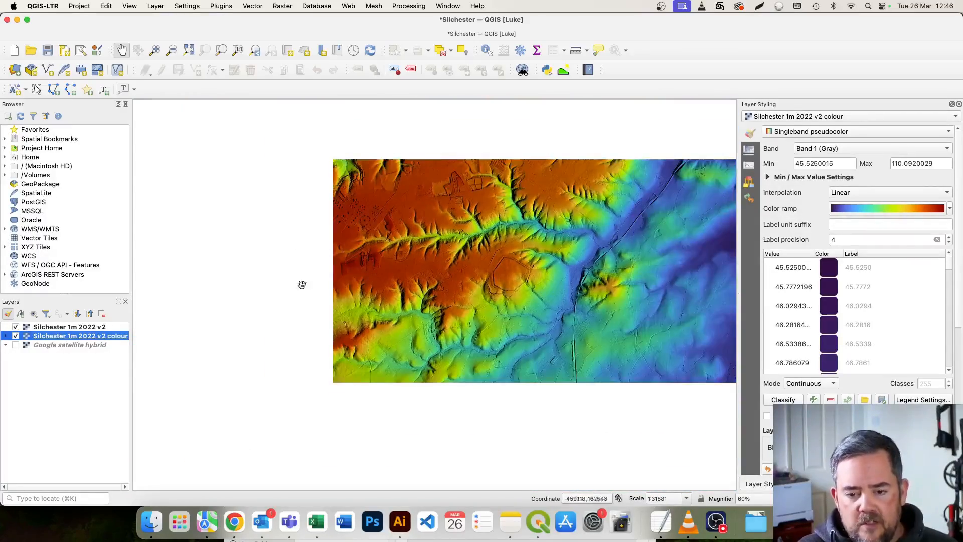
pyautogui.scroll(5, 609, 273)
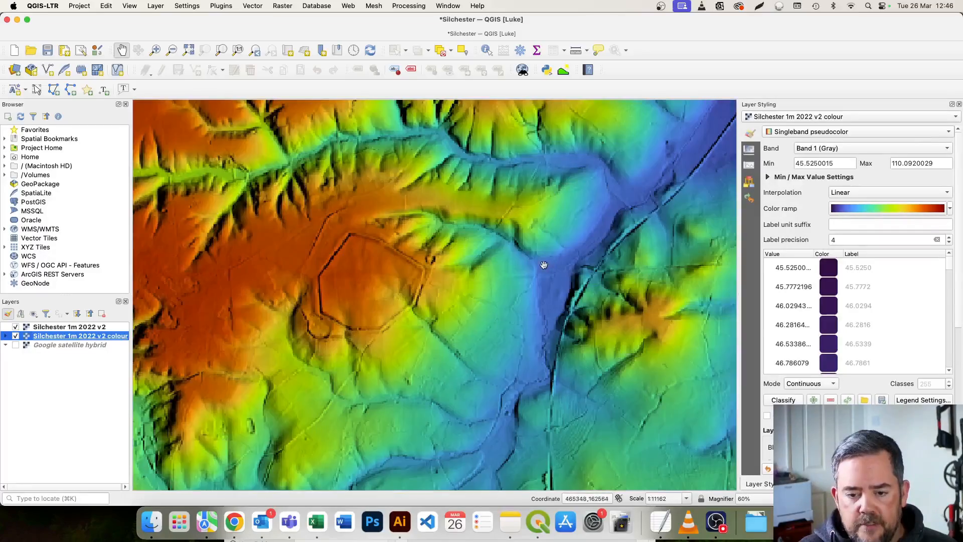
pyautogui.scroll(-2, 518, 279)
pyautogui.scroll(3, 497, 298)
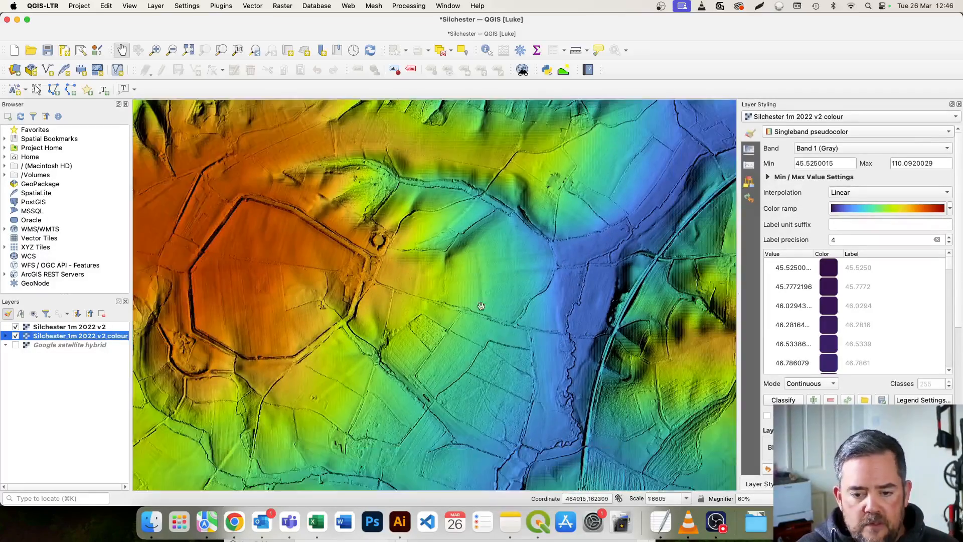
pyautogui.scroll(-1, 498, 297)
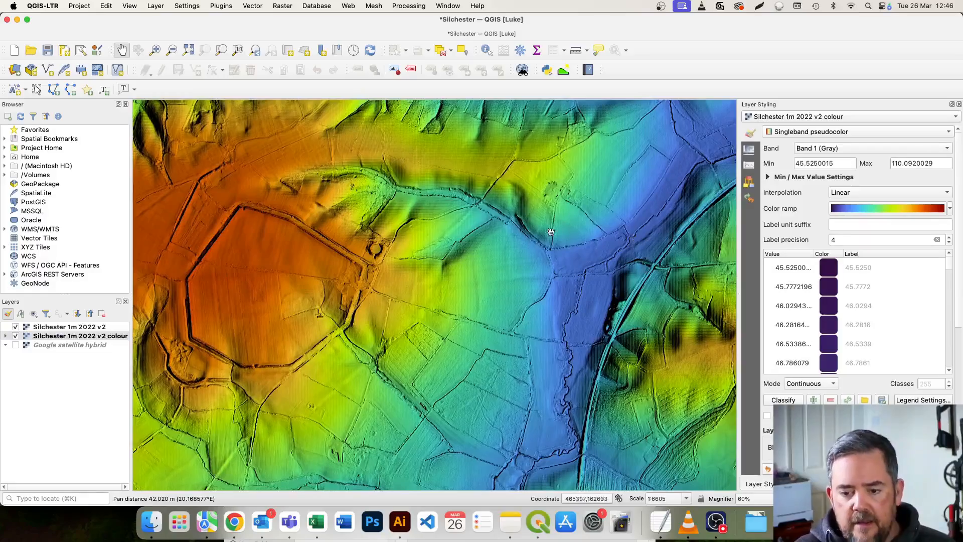
pyautogui.scroll(1, 498, 273)
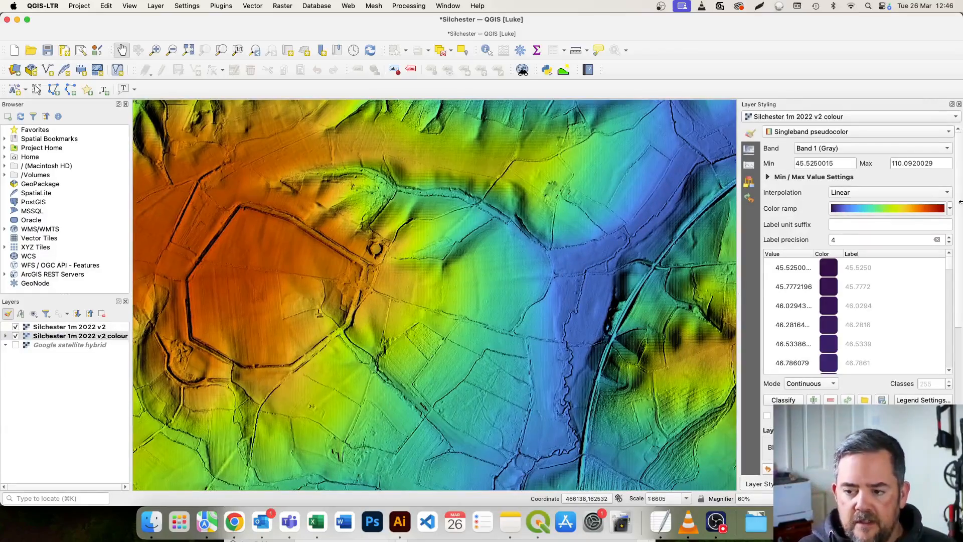
# Set the colour layer's elevation range to a minimum of 38 and a maximum of 120.
pyautogui.doubleClick(833, 165)
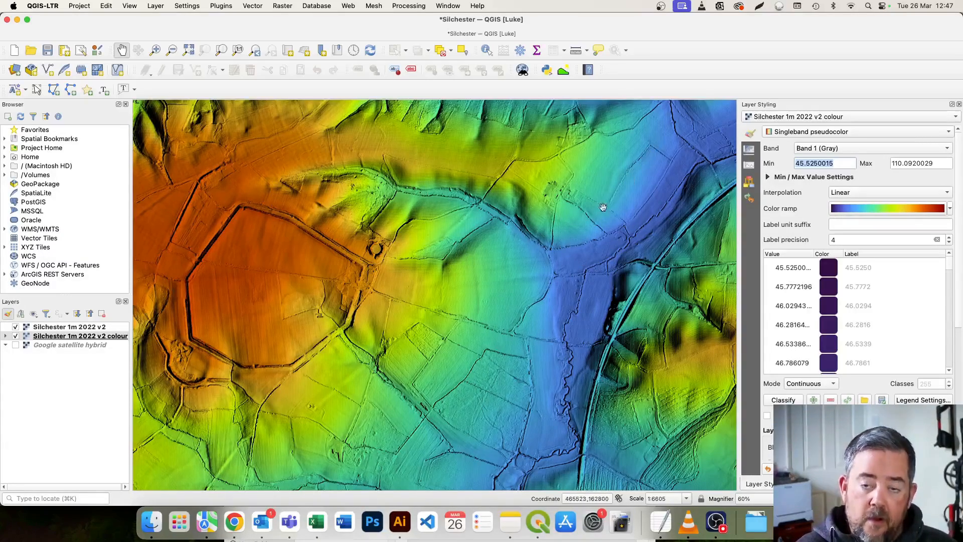
pyautogui.write('40')
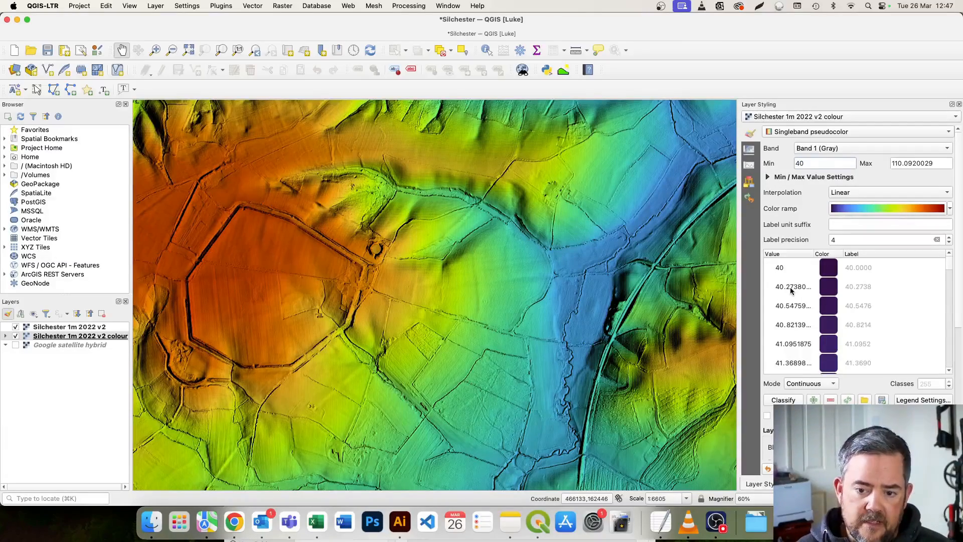
pyautogui.press('BackSpace')
pyautogui.press('BackSpace')
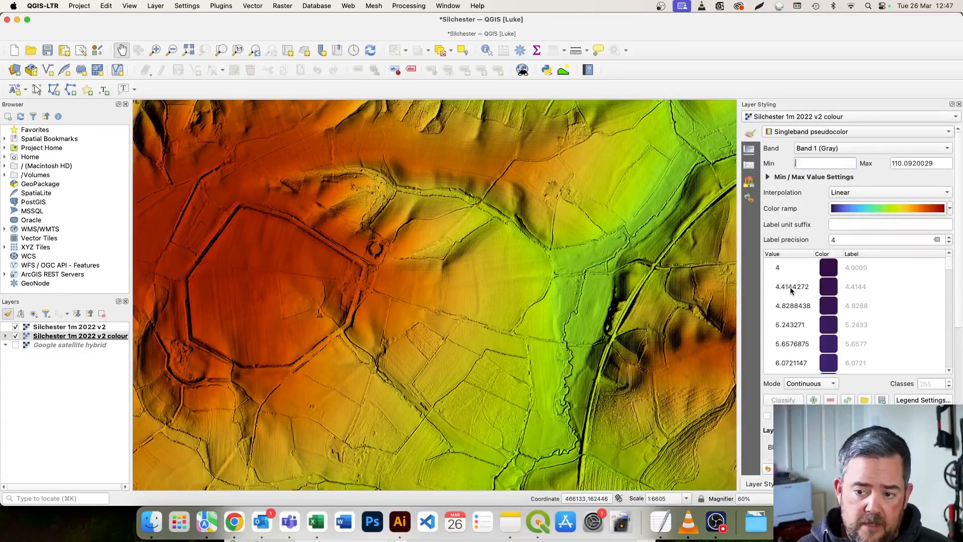
pyautogui.write('38')
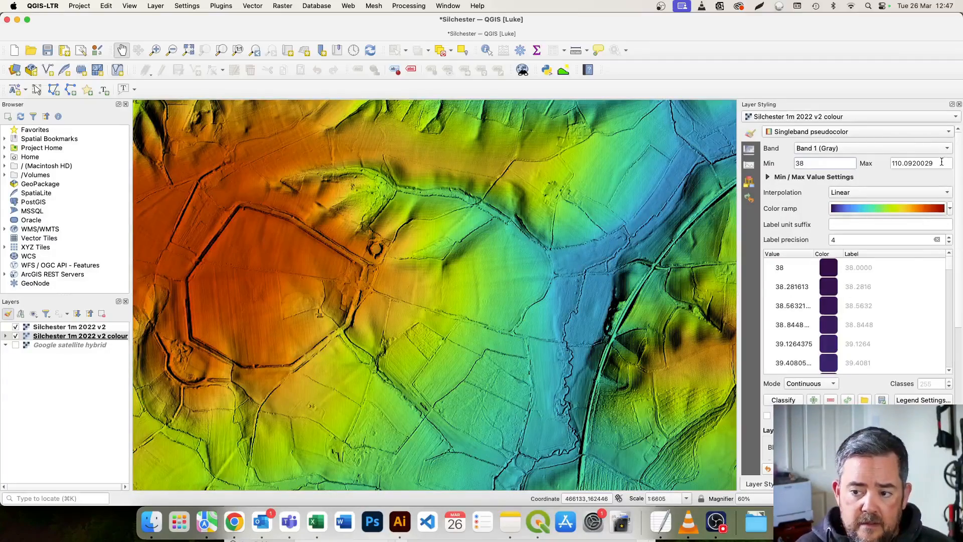
pyautogui.press('Tab')
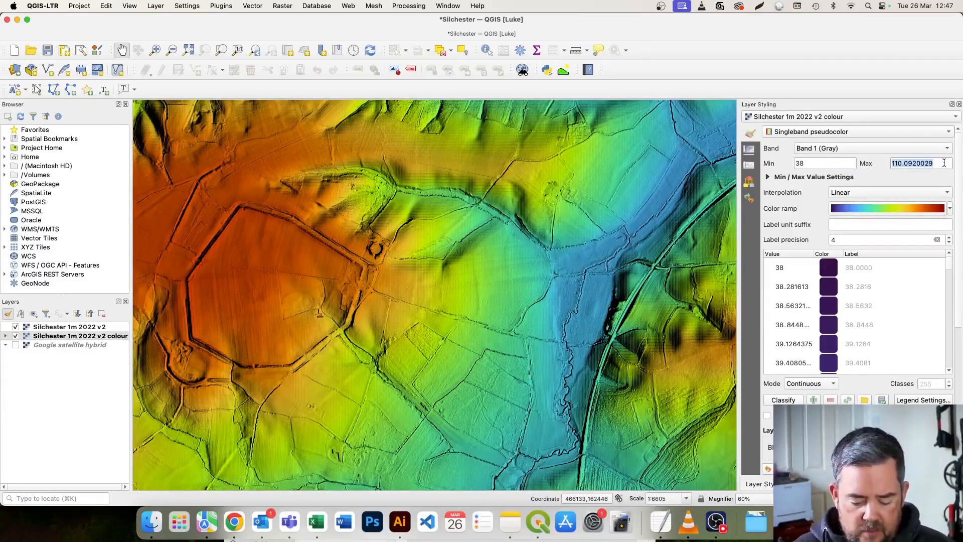
pyautogui.write('120')
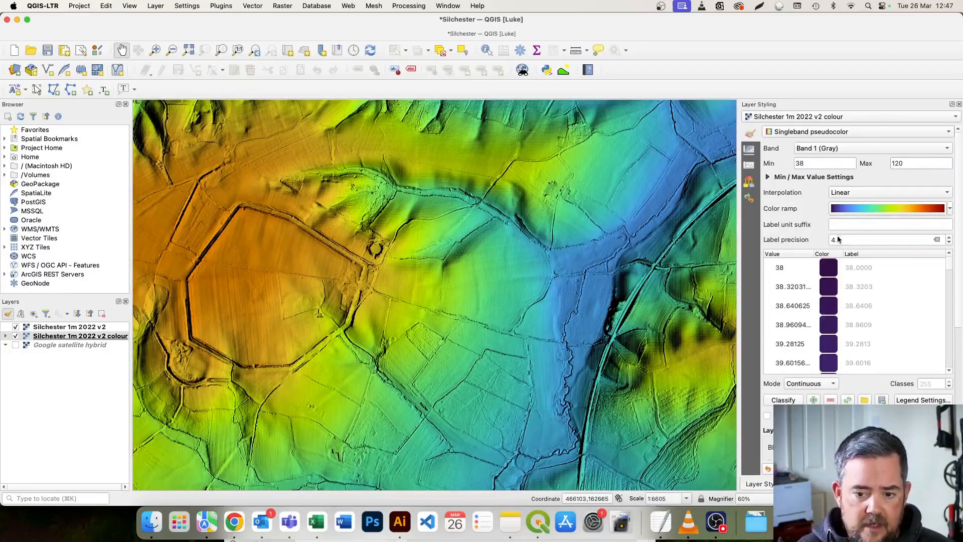
# Examine the recoloured relief of the walled town, the amphitheatre and the valleys to the north at several scales.
pyautogui.scroll(-2, 597, 264)
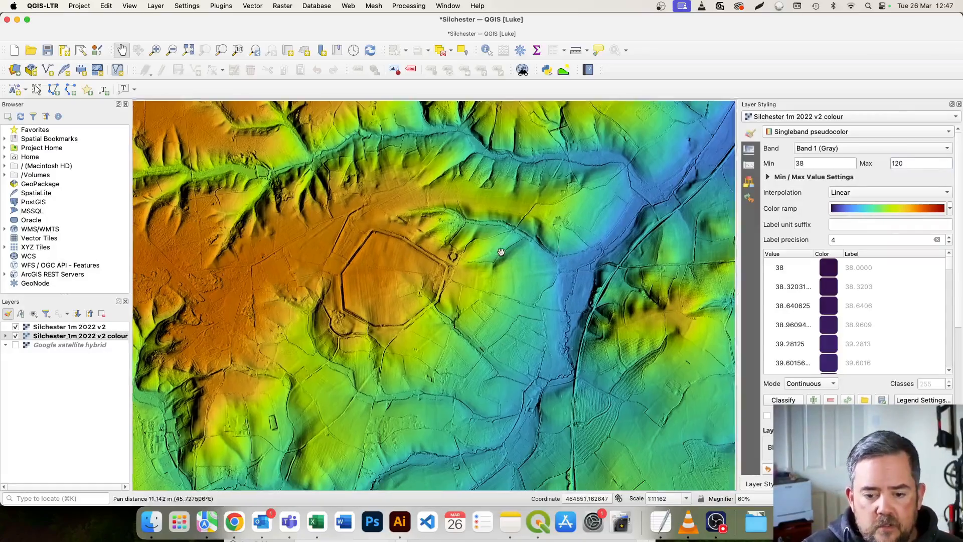
pyautogui.moveTo(502, 265); pyautogui.dragTo(491, 276)
pyautogui.scroll(1, 490, 276)
pyautogui.scroll(-1, 488, 276)
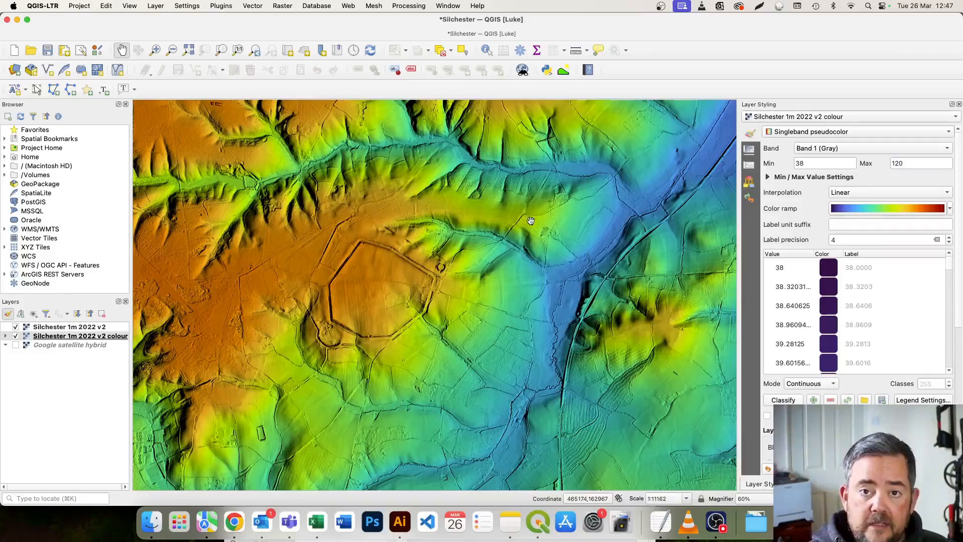
pyautogui.moveTo(531, 222); pyautogui.dragTo(563, 222)
pyautogui.moveTo(402, 300); pyautogui.dragTo(382, 307)
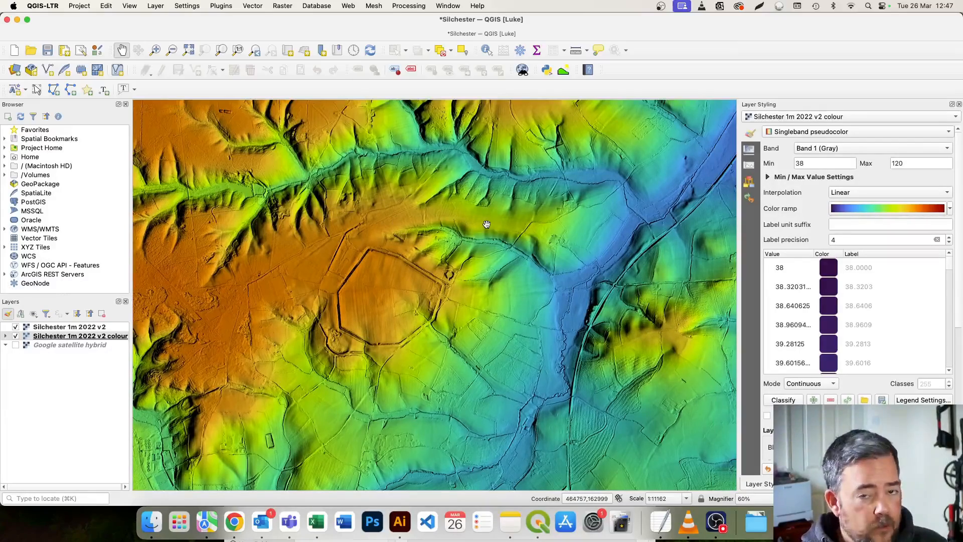
pyautogui.scroll(2, 479, 226)
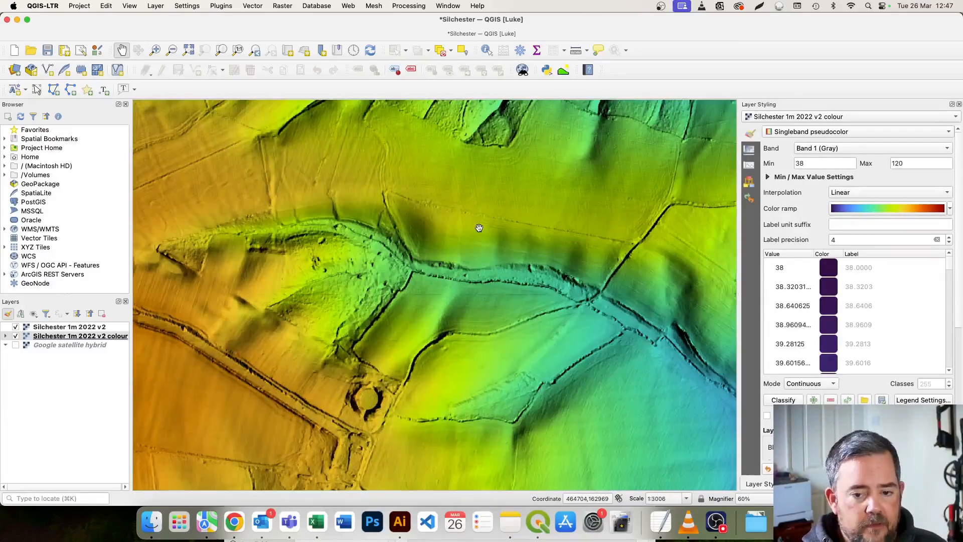
pyautogui.moveTo(305, 214); pyautogui.dragTo(403, 277)
pyautogui.moveTo(287, 266); pyautogui.dragTo(415, 279)
pyautogui.scroll(1, 351, 268)
pyautogui.scroll(-3, 415, 297)
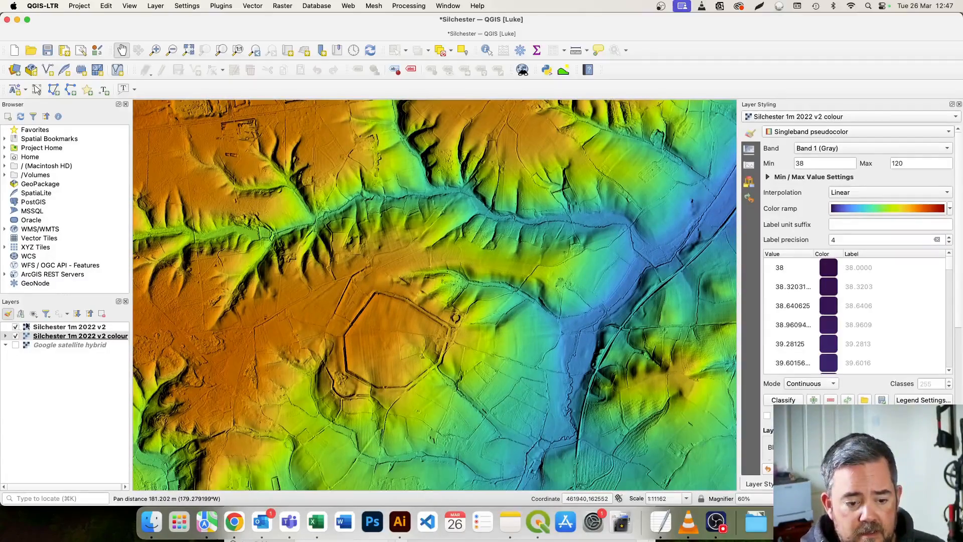
pyautogui.scroll(2, 404, 355)
pyautogui.scroll(1, 401, 317)
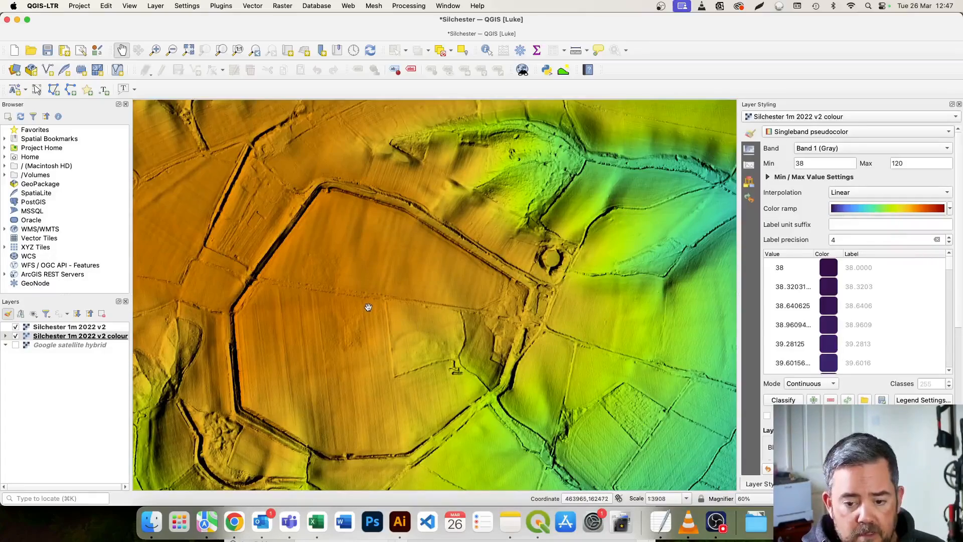
pyautogui.scroll(-1, 368, 307)
pyautogui.moveTo(444, 336)
pyautogui.mouseDown()
pyautogui.moveTo(406, 318)
pyautogui.moveTo(446, 327)
pyautogui.mouseUp()
pyautogui.scroll(-2, 407, 312)
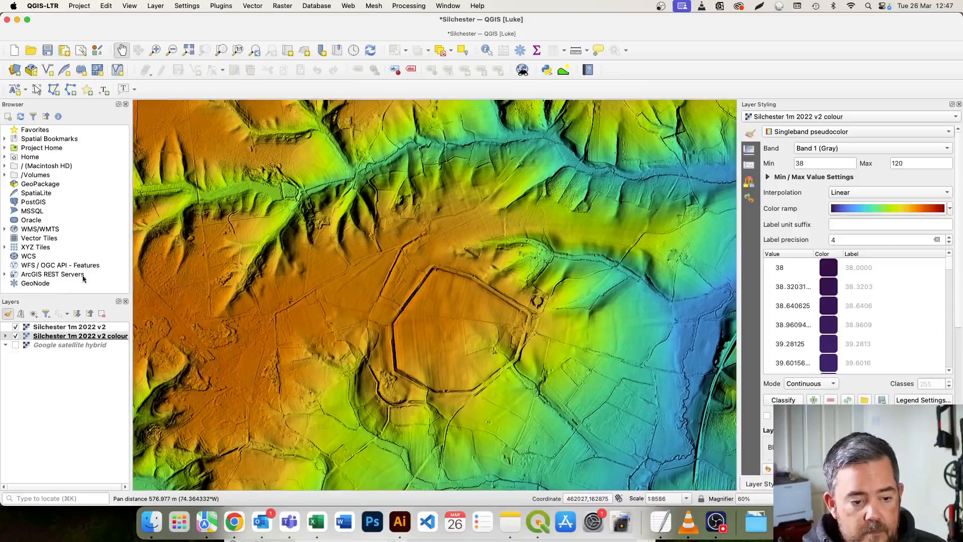
# Move the Google satellite hybrid layer above both Silchester layers and make it visible.
pyautogui.moveTo(31, 345); pyautogui.dragTo(36, 326)
pyautogui.click(15, 327)
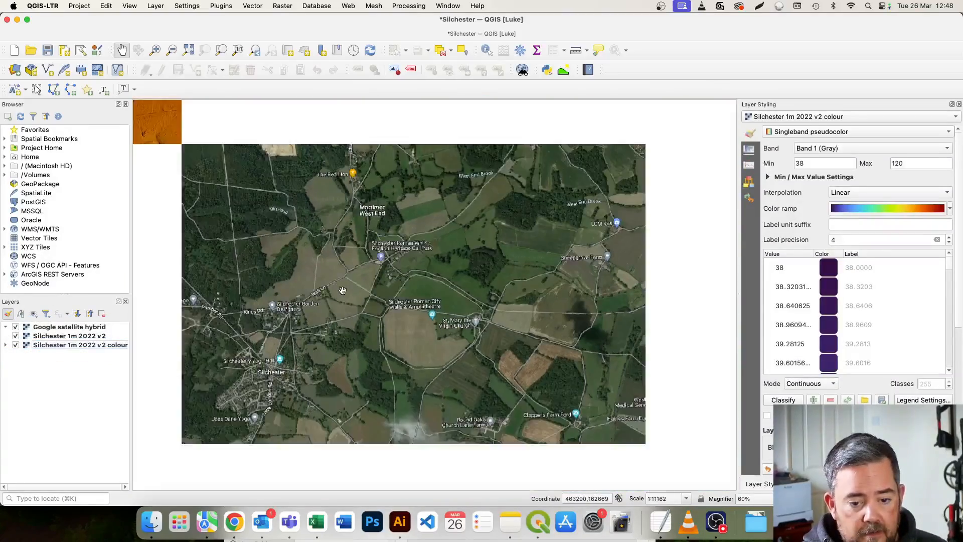
# Examine the satellite imagery of Silchester Roman town, the village and the surrounding fields and woodland.
pyautogui.moveTo(382, 290); pyautogui.dragTo(385, 263)
pyautogui.scroll(-2, 385, 263)
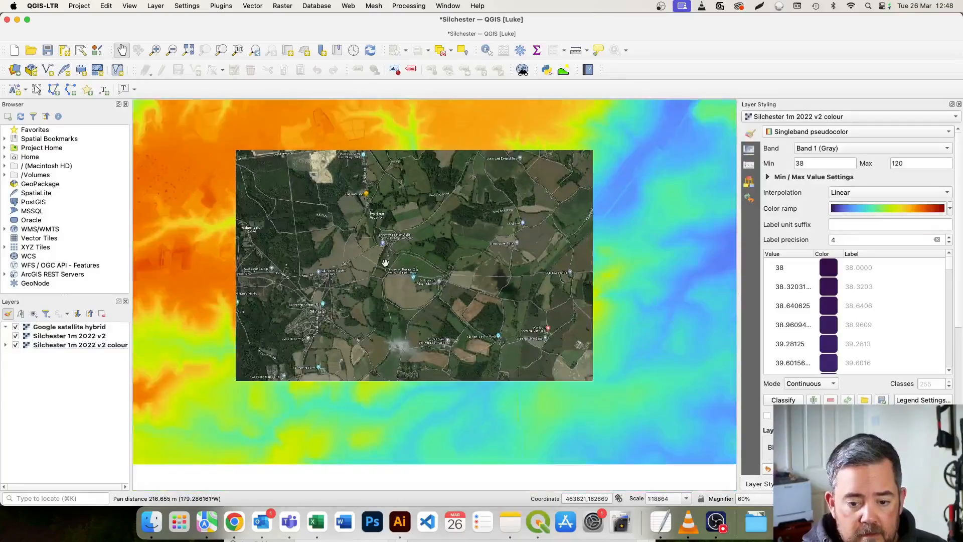
pyautogui.moveTo(529, 323); pyautogui.dragTo(424, 343)
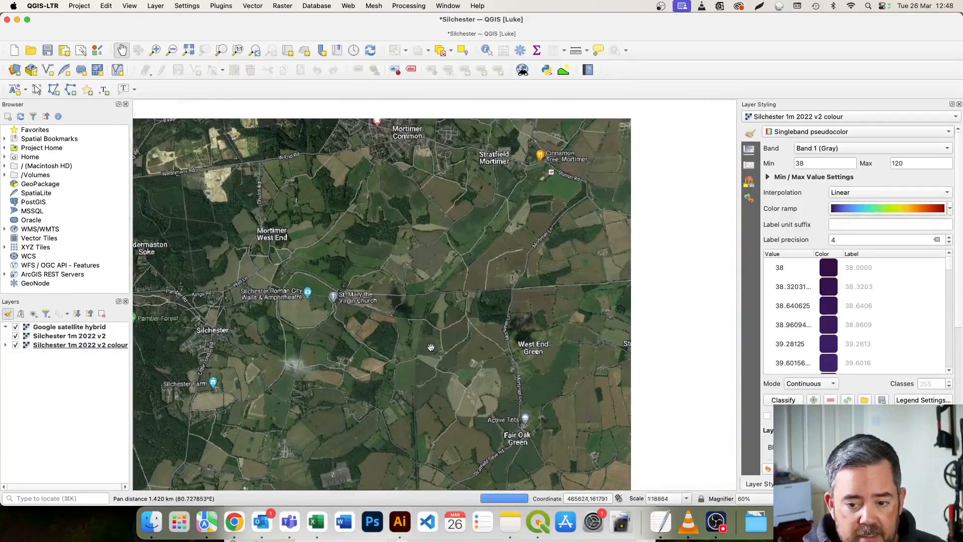
pyautogui.moveTo(349, 286); pyautogui.dragTo(579, 296)
pyautogui.scroll(2, 499, 296)
pyautogui.moveTo(481, 301); pyautogui.dragTo(470, 314)
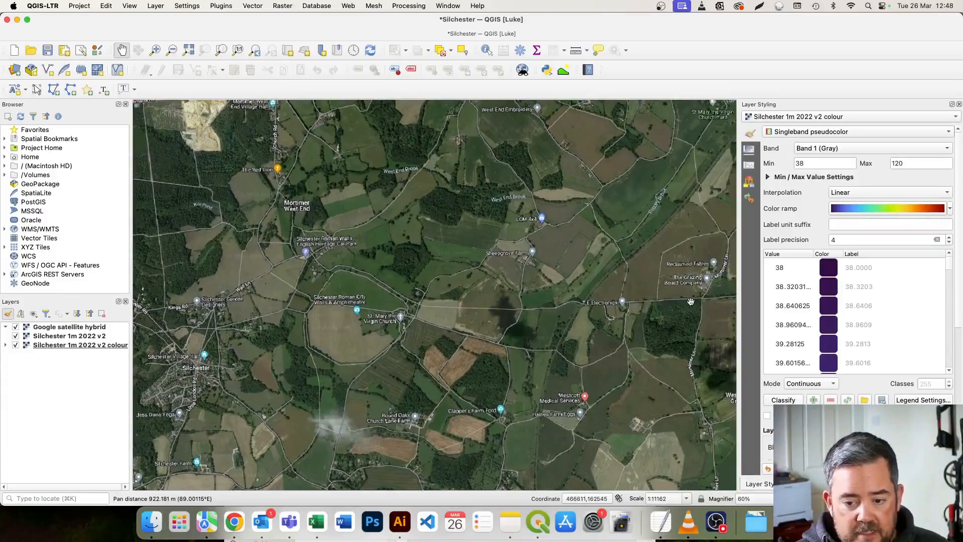
pyautogui.moveTo(371, 297); pyautogui.dragTo(531, 301)
pyautogui.scroll(2, 482, 295)
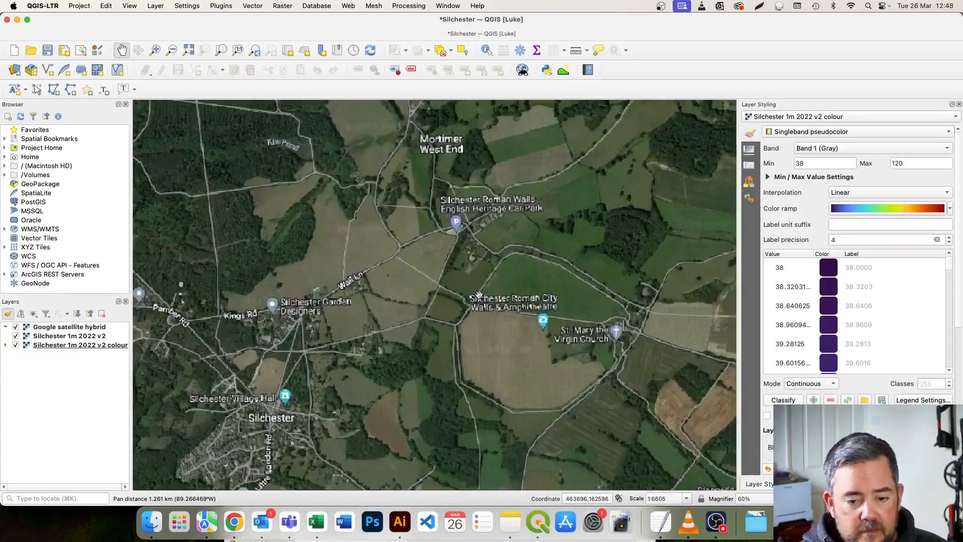
pyautogui.moveTo(478, 286); pyautogui.dragTo(478, 308)
pyautogui.scroll(-1, 478, 308)
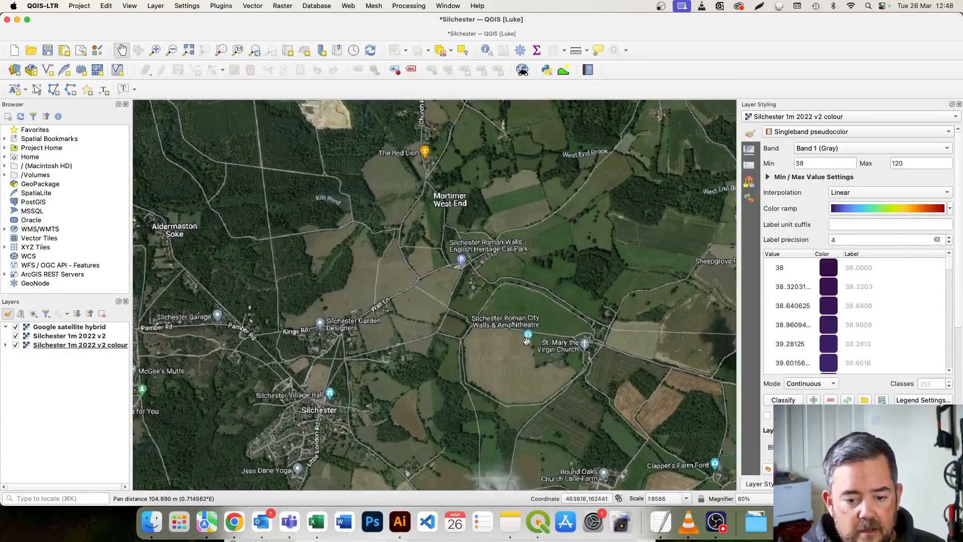
# Hide the Google satellite hybrid layer and bring up the styling settings of the Silchester 1m 2022 v2 hillshade layer.
pyautogui.click(15, 327)
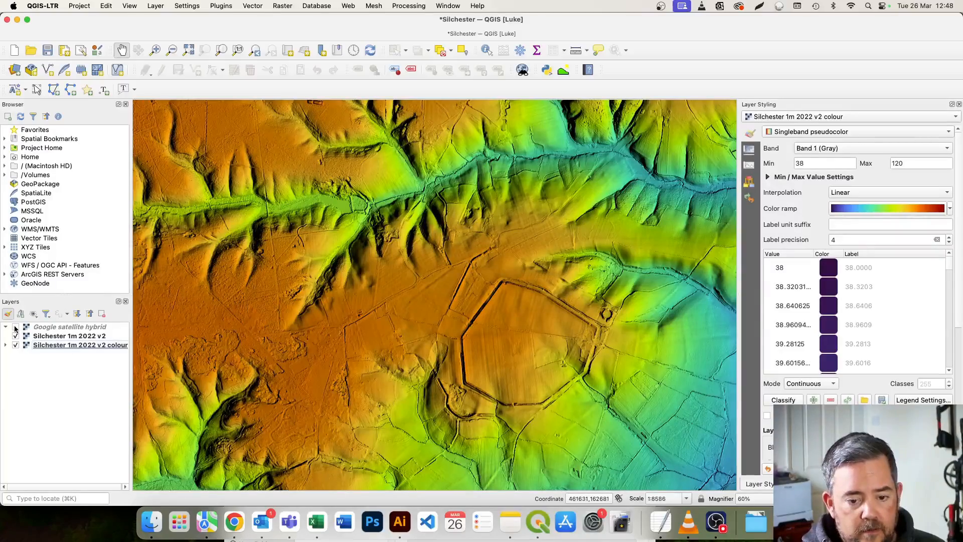
pyautogui.moveTo(534, 329); pyautogui.dragTo(526, 333)
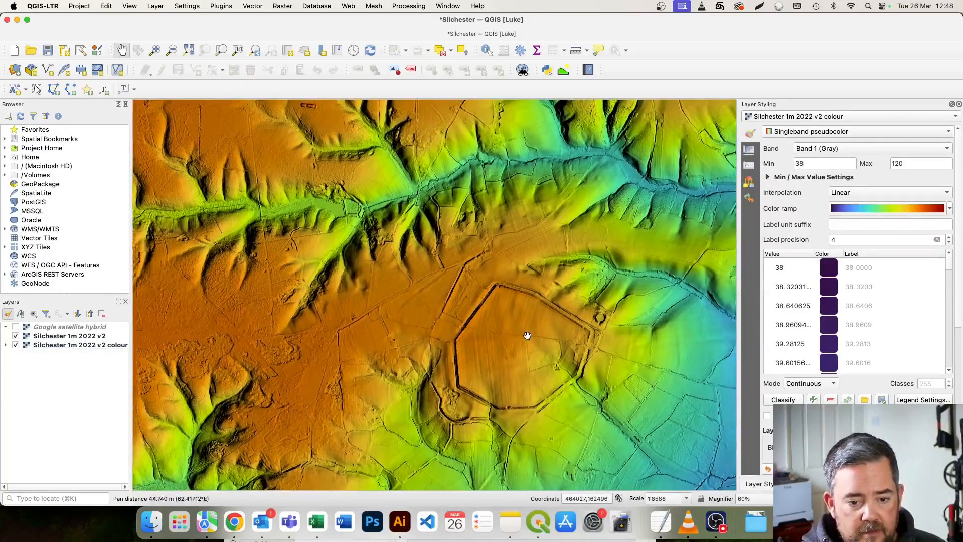
pyautogui.click(85, 337)
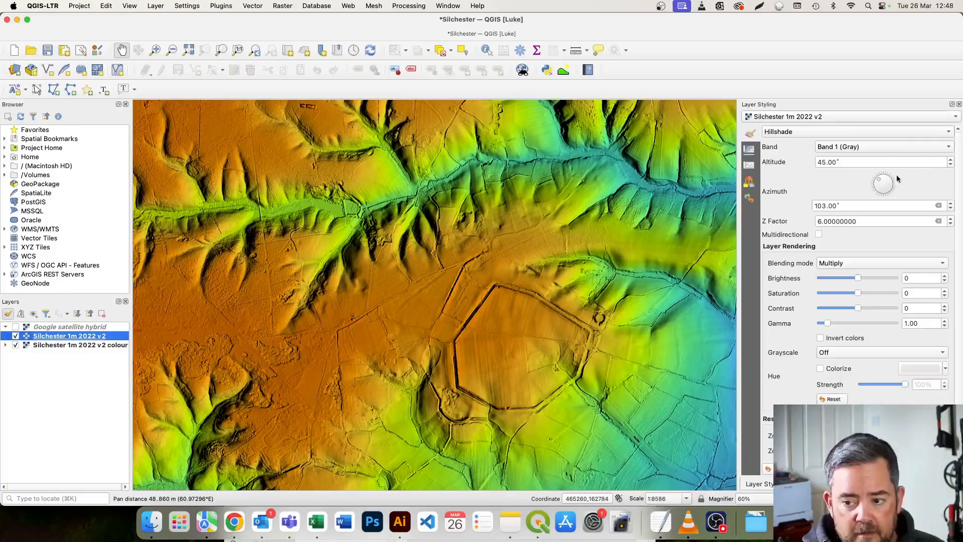
# Set the hillshade azimuth of the Silchester 1m 2022 v2 layer to 259° and inspect the relief west of the walled town.
pyautogui.moveTo(880, 181); pyautogui.dragTo(862, 185)
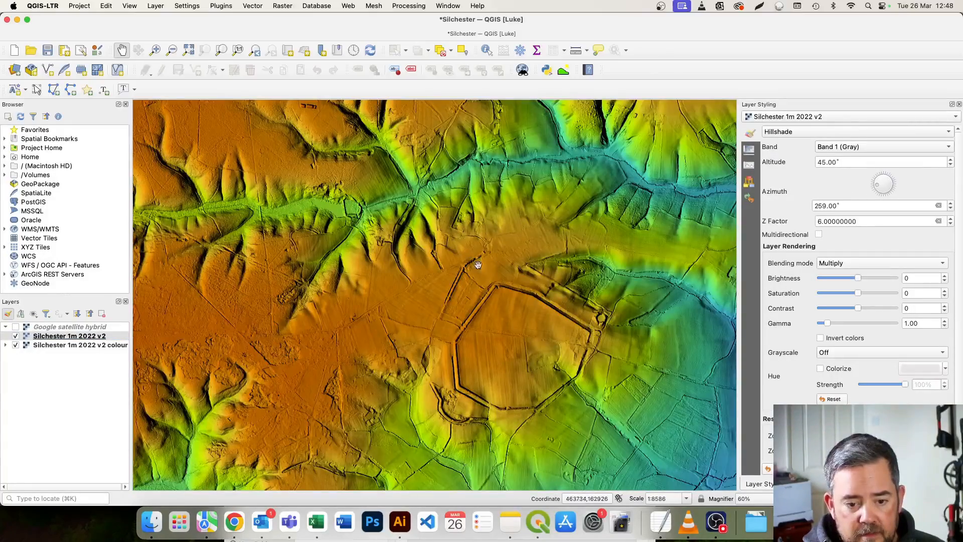
pyautogui.moveTo(478, 265); pyautogui.dragTo(612, 263)
pyautogui.scroll(-1, 612, 262)
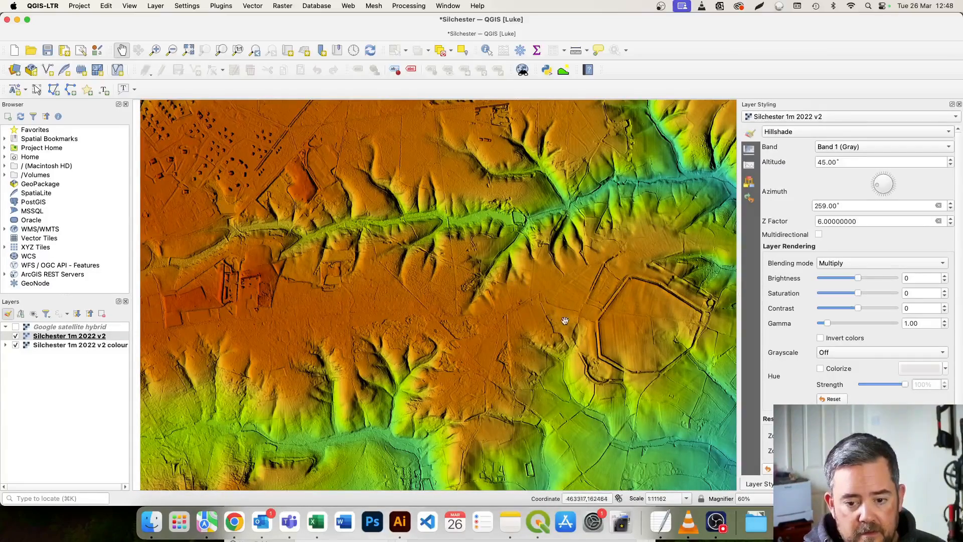
pyautogui.moveTo(505, 247); pyautogui.dragTo(407, 262)
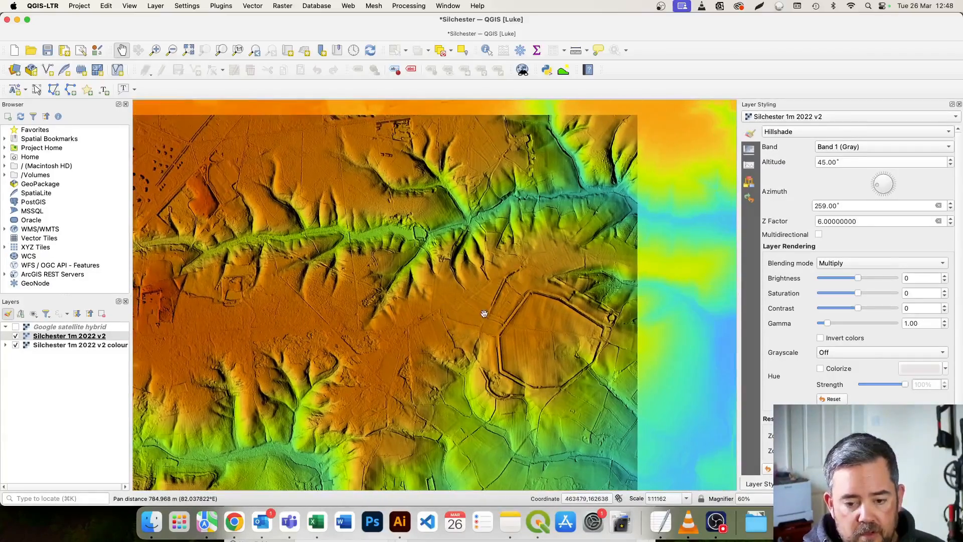
# Compare the coloured relief with the Google satellite hybrid imagery by showing and hiding the imagery twice, leaving it hidden.
pyautogui.click(15, 327)
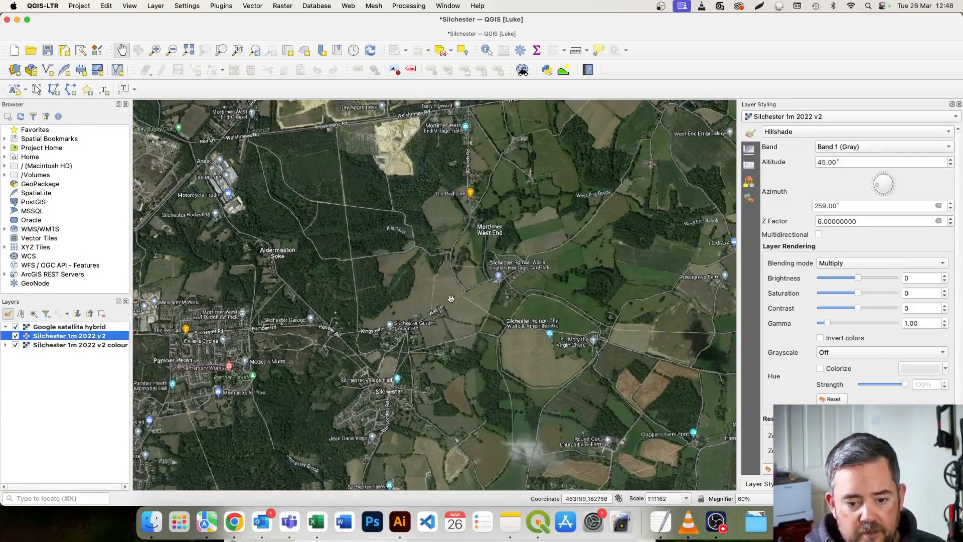
pyautogui.click(16, 326)
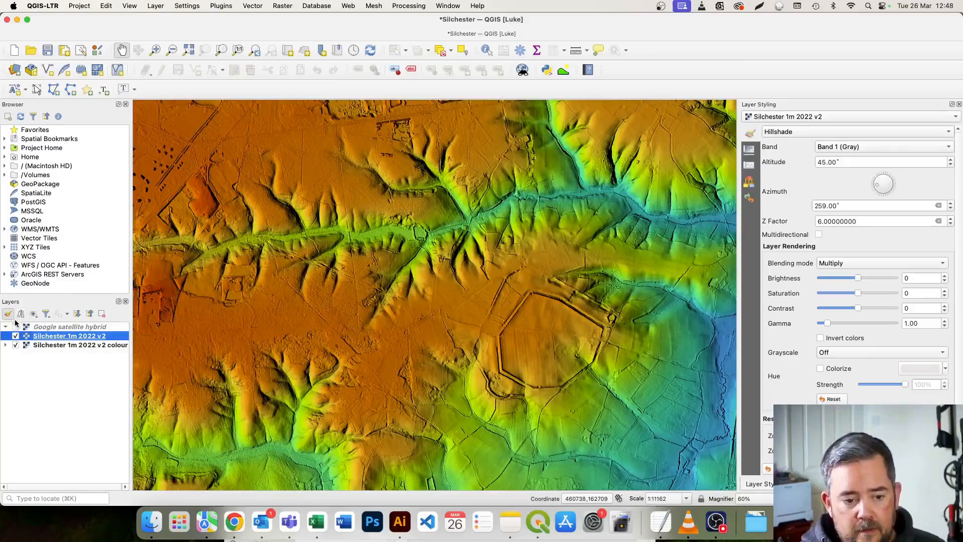
pyautogui.click(16, 326)
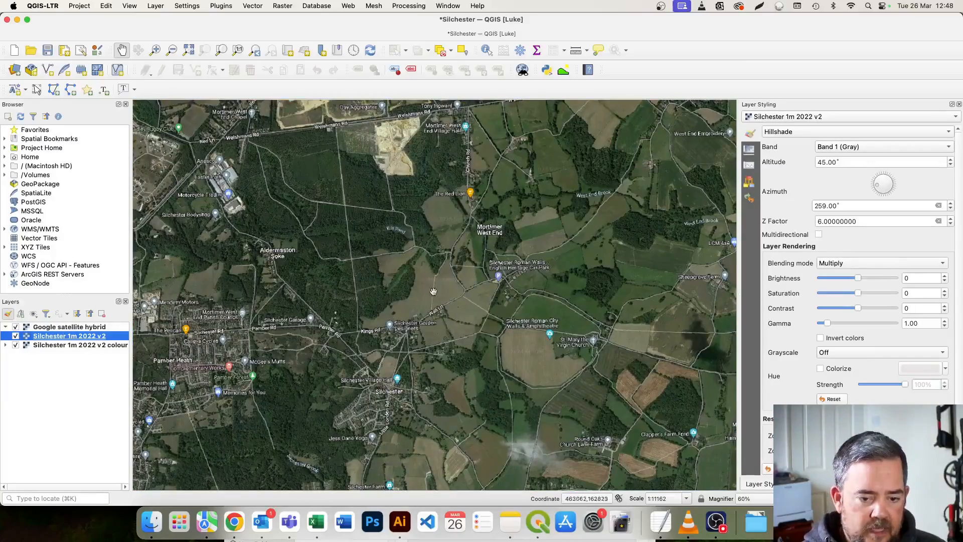
pyautogui.click(15, 326)
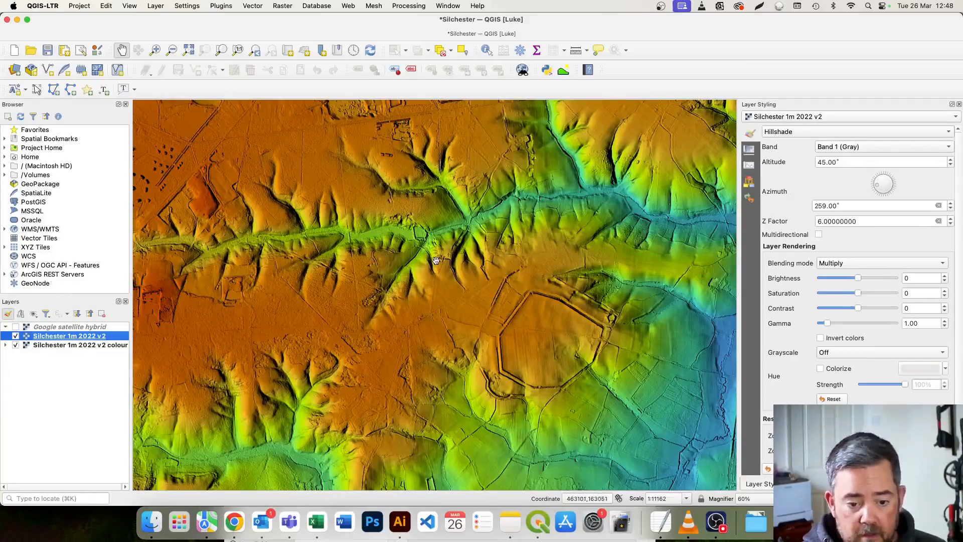
# Set the hillshade azimuth to 187° and inspect the relit valleys and the ground east of the walled town.
pyautogui.click(875, 186)
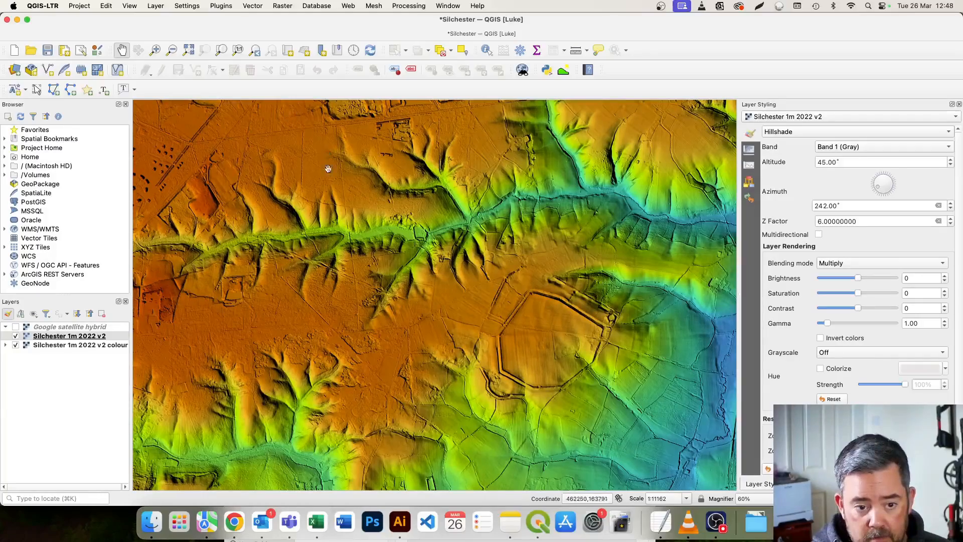
pyautogui.moveTo(879, 186); pyautogui.dragTo(882, 187)
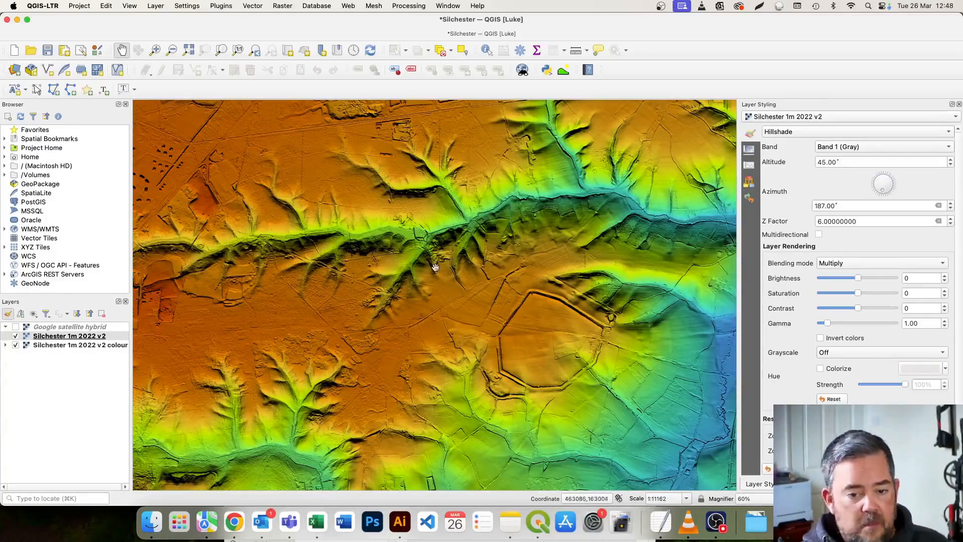
pyautogui.moveTo(459, 270); pyautogui.dragTo(435, 268)
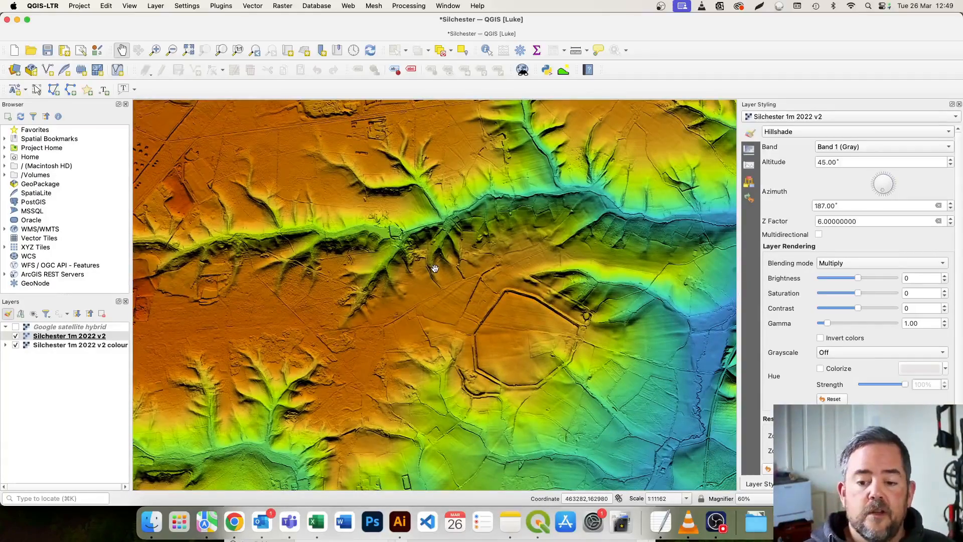
pyautogui.moveTo(525, 282); pyautogui.dragTo(471, 245)
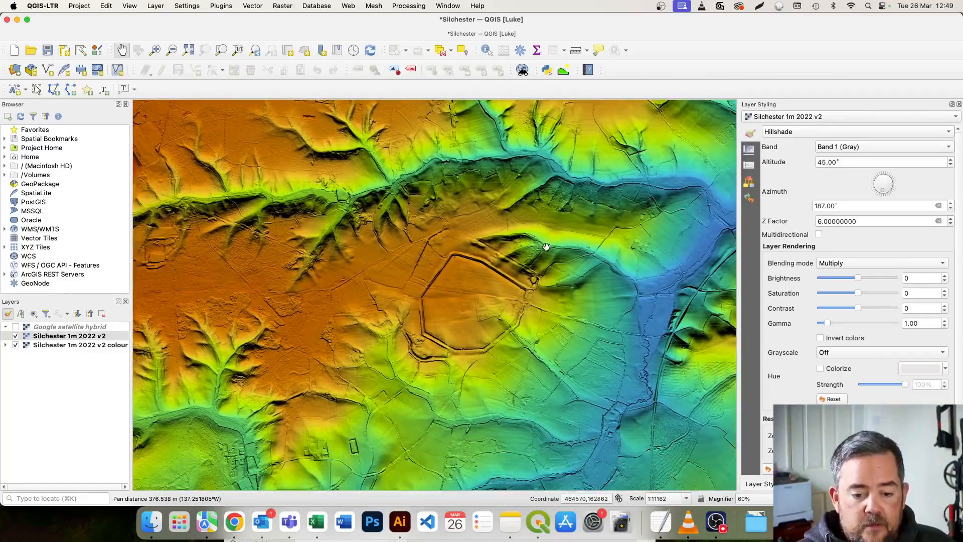
pyautogui.moveTo(542, 249); pyautogui.dragTo(519, 257)
pyautogui.click(96, 327)
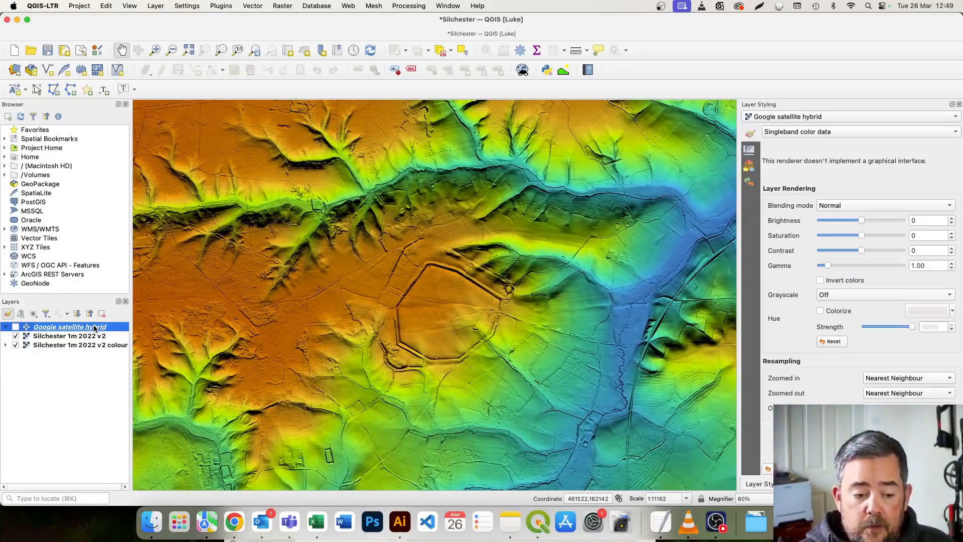
pyautogui.click(88, 336)
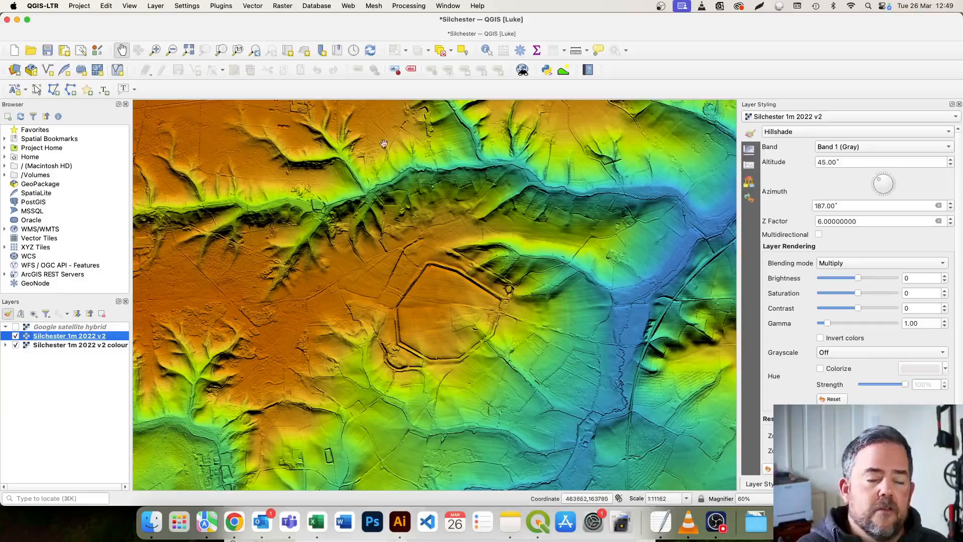
pyautogui.click(69, 330)
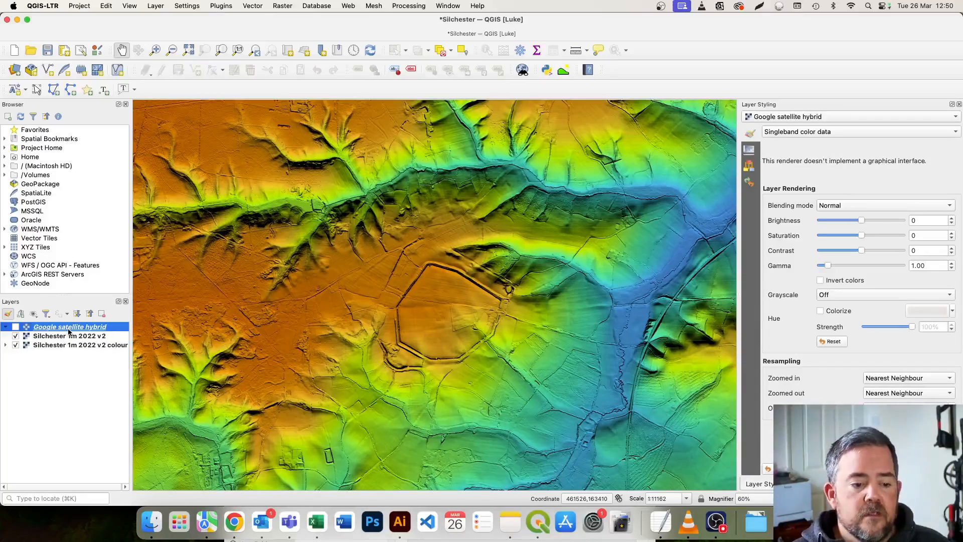
# Find the GDAL Slope algorithm in the processing toolbox and open it for the Silchester 1m 2022 v2 layer.
pyautogui.click(98, 337)
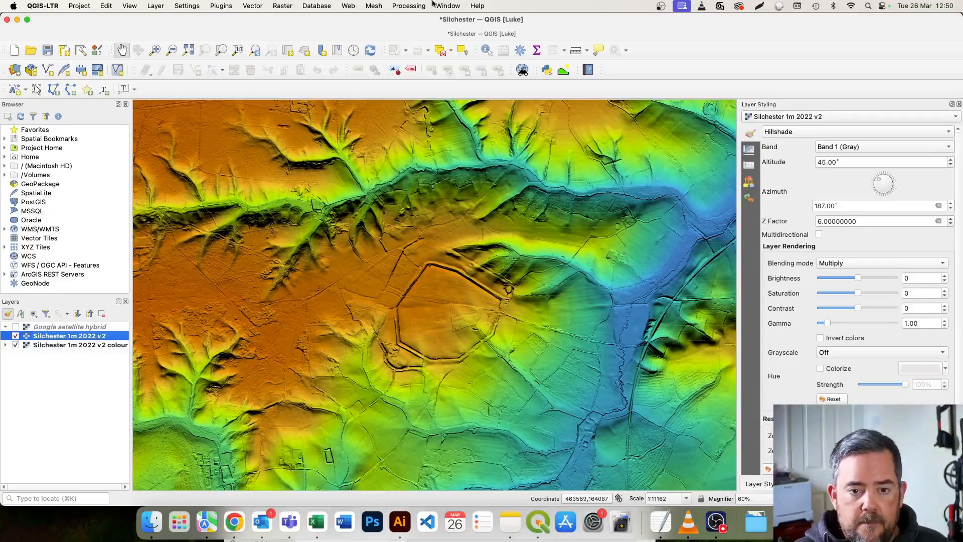
pyautogui.click(400, 6)
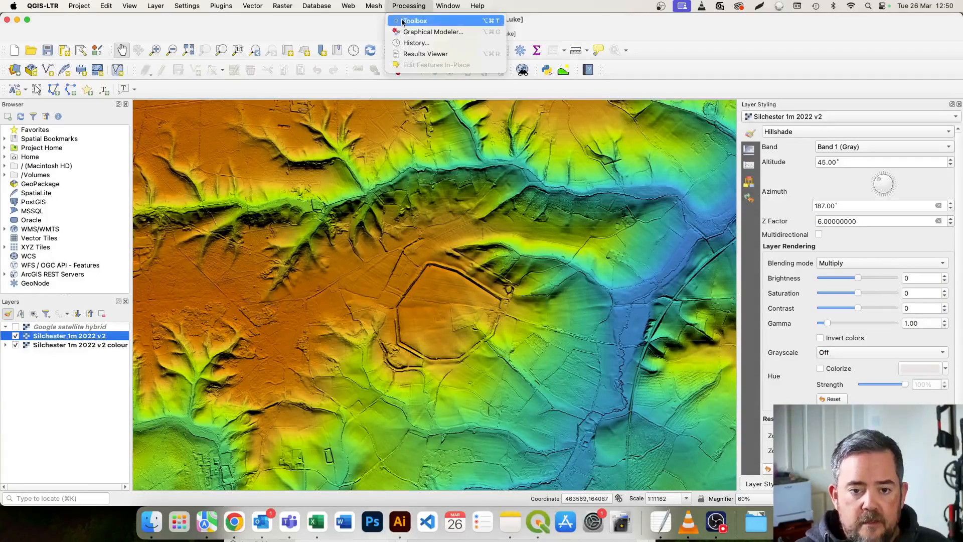
pyautogui.click(401, 20)
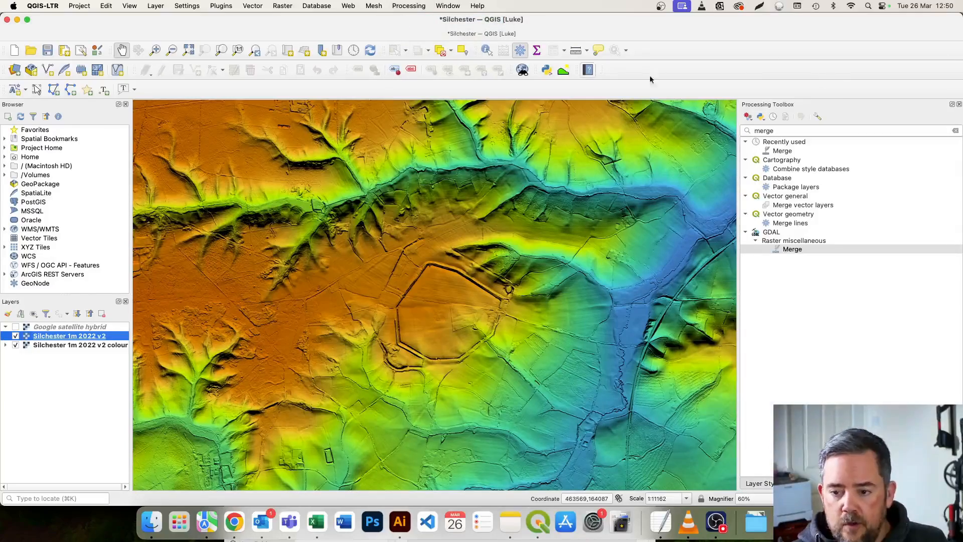
pyautogui.doubleClick(800, 129)
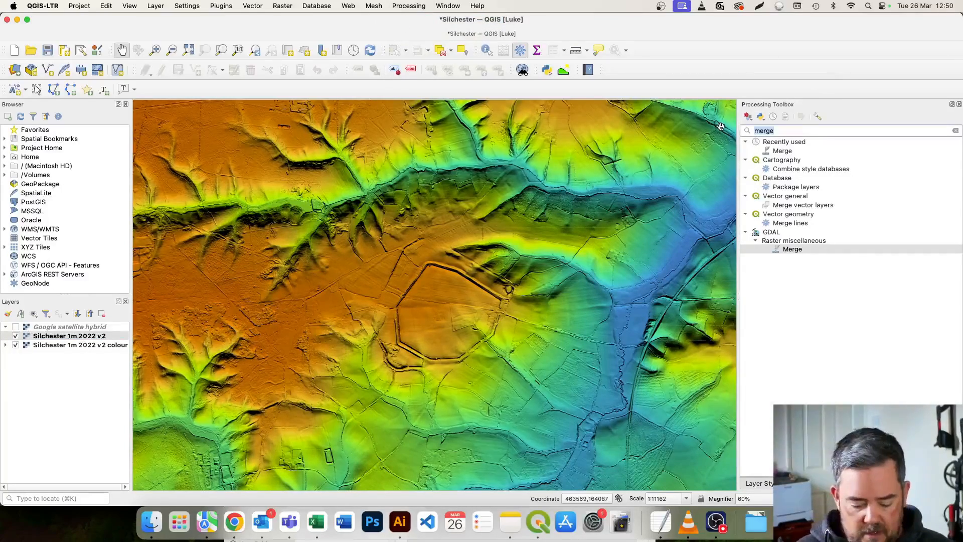
pyautogui.write('slope')
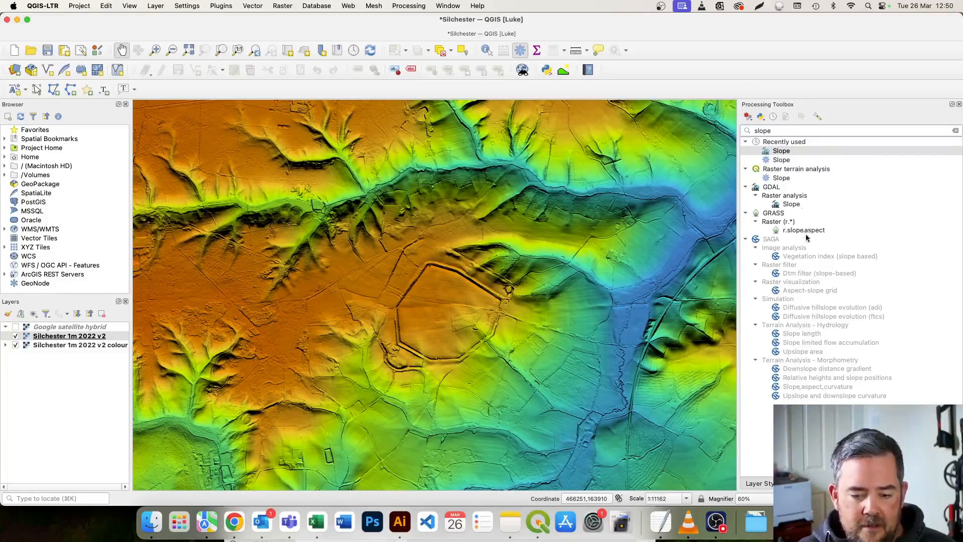
pyautogui.doubleClick(784, 203)
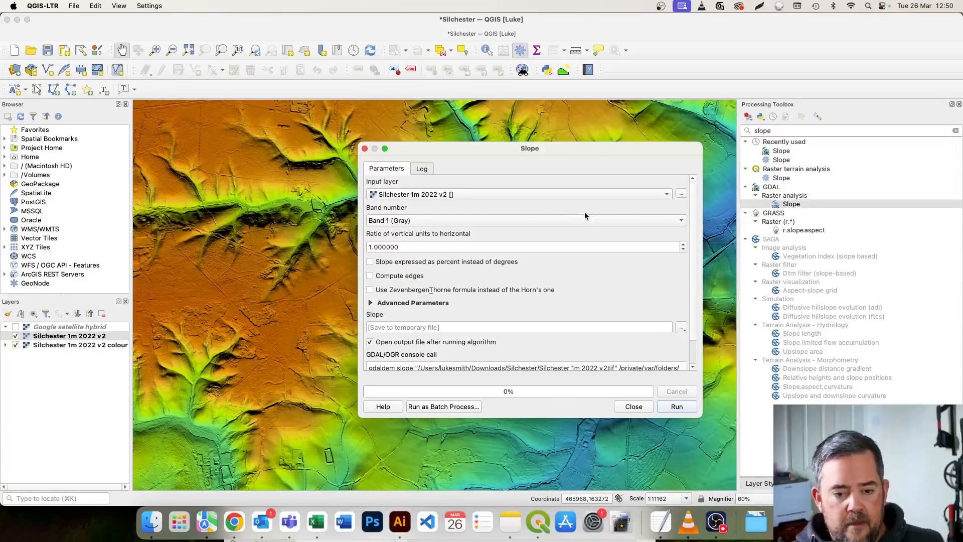
# Set the slope output to a TIF file named "silchester slope" in the Silchester folder.
pyautogui.click(681, 328)
pyautogui.click(683, 355)
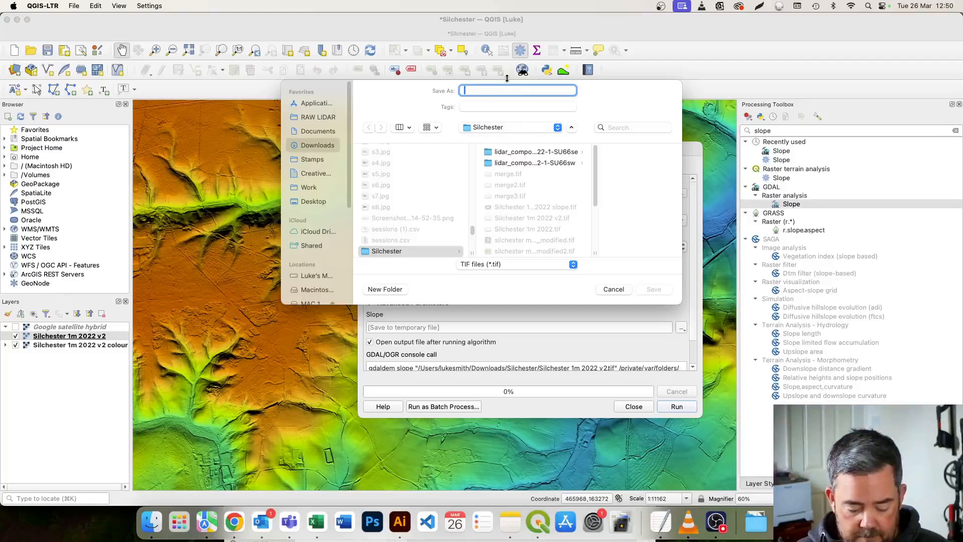
pyautogui.write('silvhe')
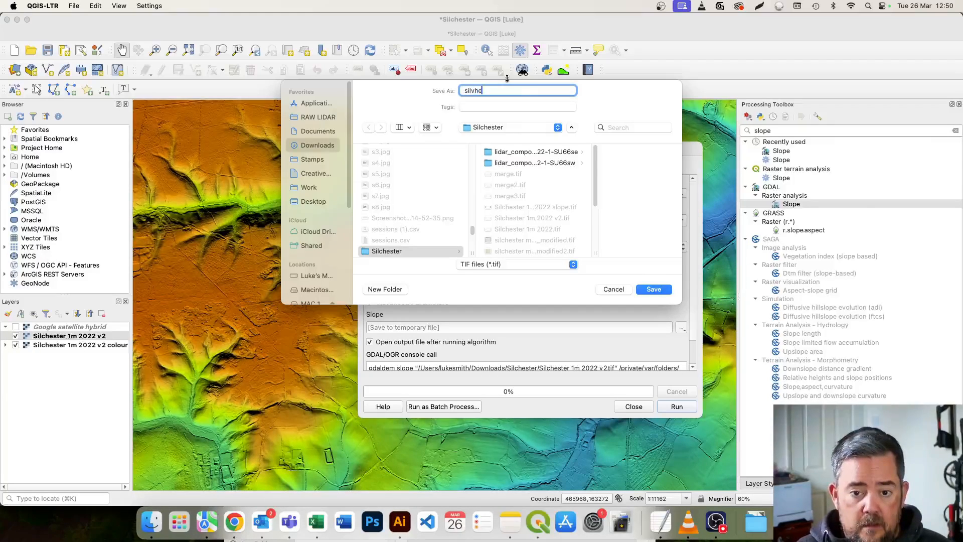
pyautogui.press('BackSpace')
pyautogui.press('BackSpace')
pyautogui.press('BackSpace')
pyautogui.write('chester slope')
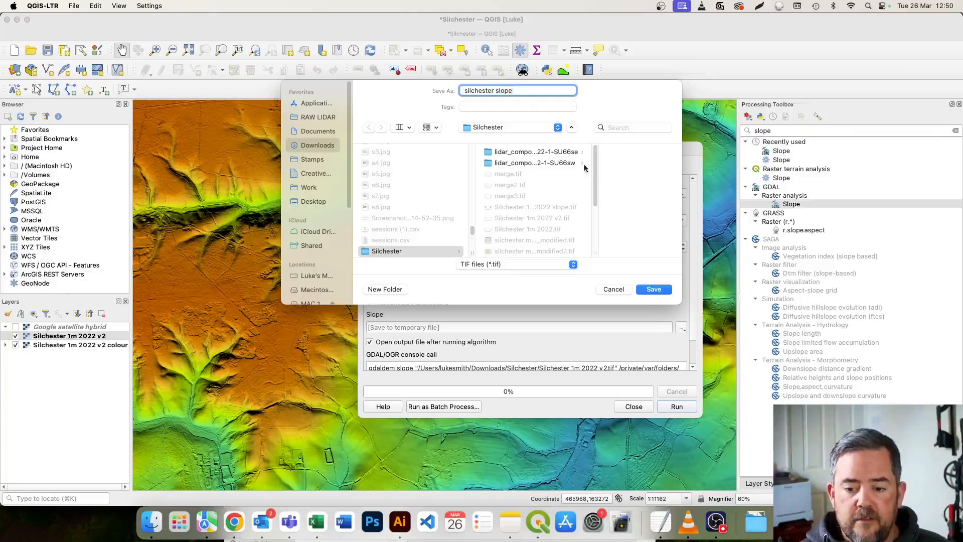
pyautogui.click(653, 289)
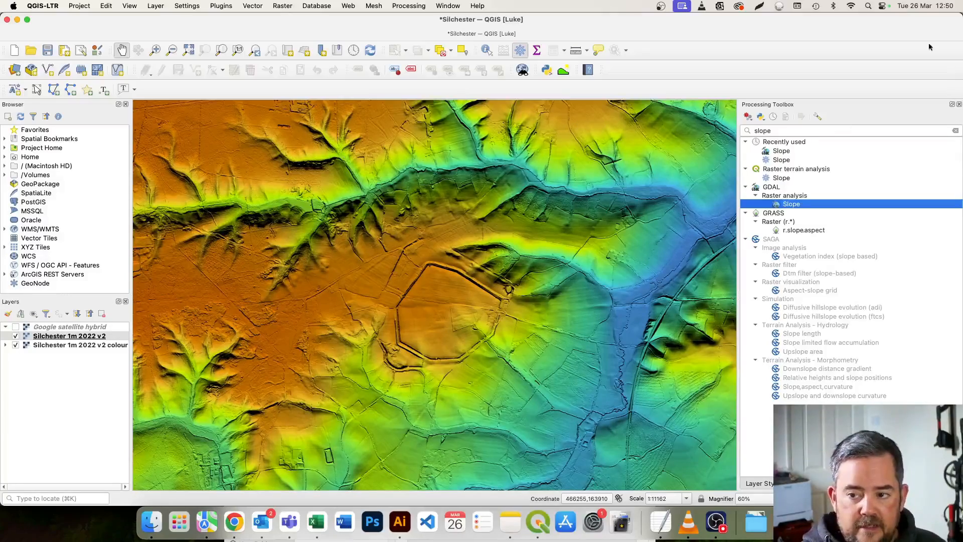
# Bring the hidden Slope dialog back into view, run the algorithm and restore the main window to its place.
pyautogui.moveTo(910, 26); pyautogui.dragTo(501, 95)
pyautogui.click(663, 148)
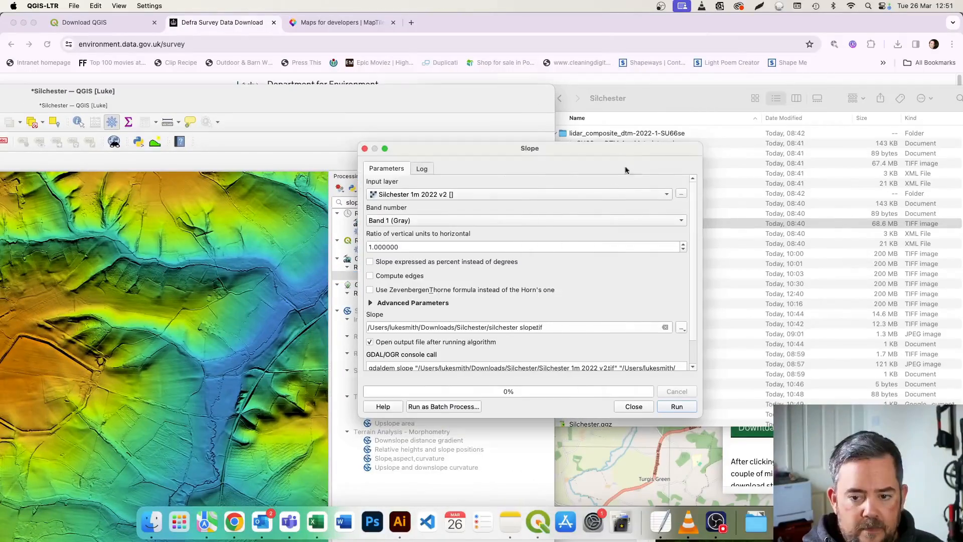
pyautogui.click(684, 405)
pyautogui.moveTo(306, 96); pyautogui.dragTo(714, 22)
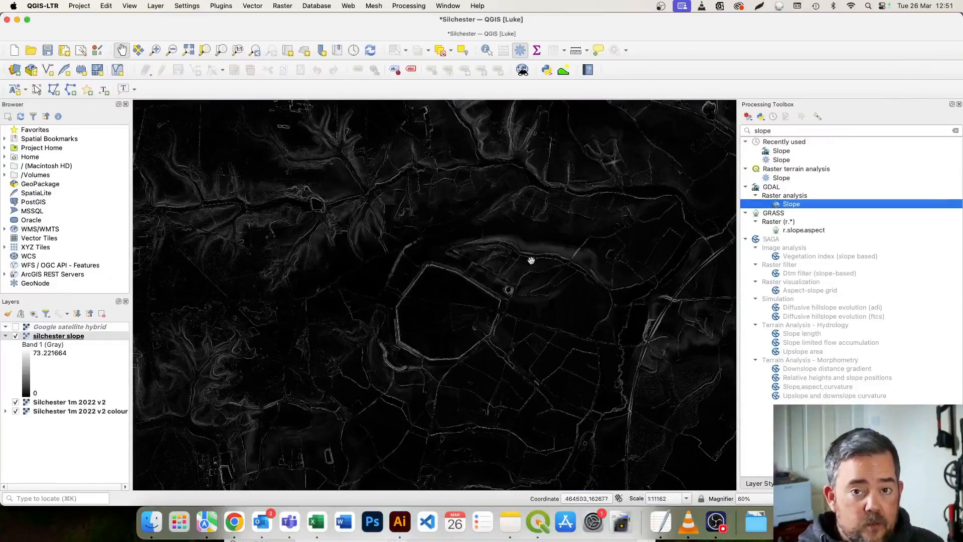
# Set the maximum of the silchester slope layer's black-to-white gradient to 4 after trying 6, 65 and 5.
pyautogui.click(99, 336)
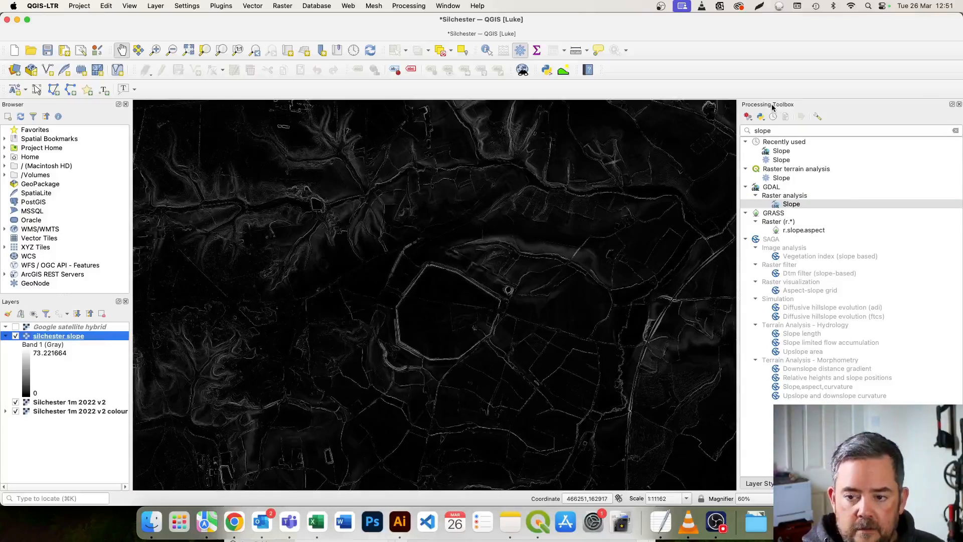
pyautogui.click(959, 104)
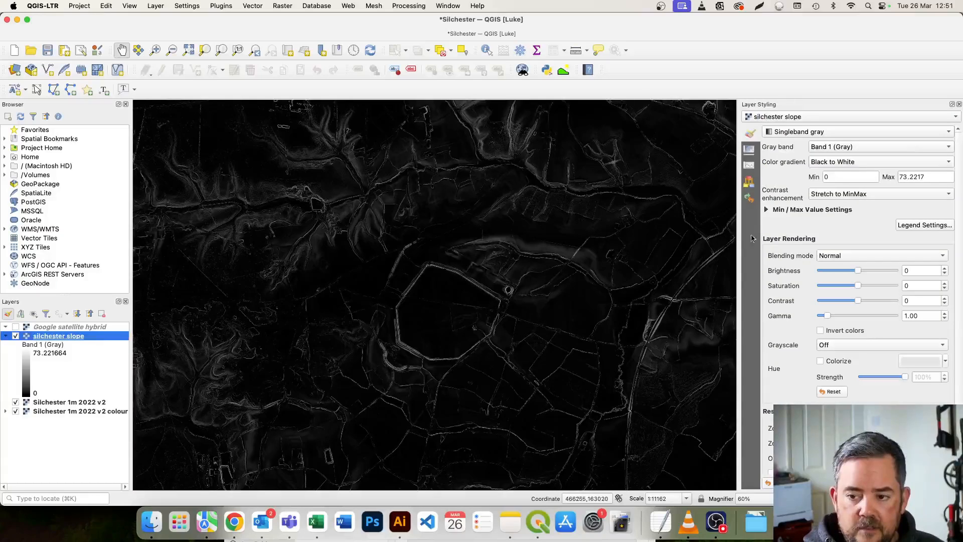
pyautogui.click(841, 176)
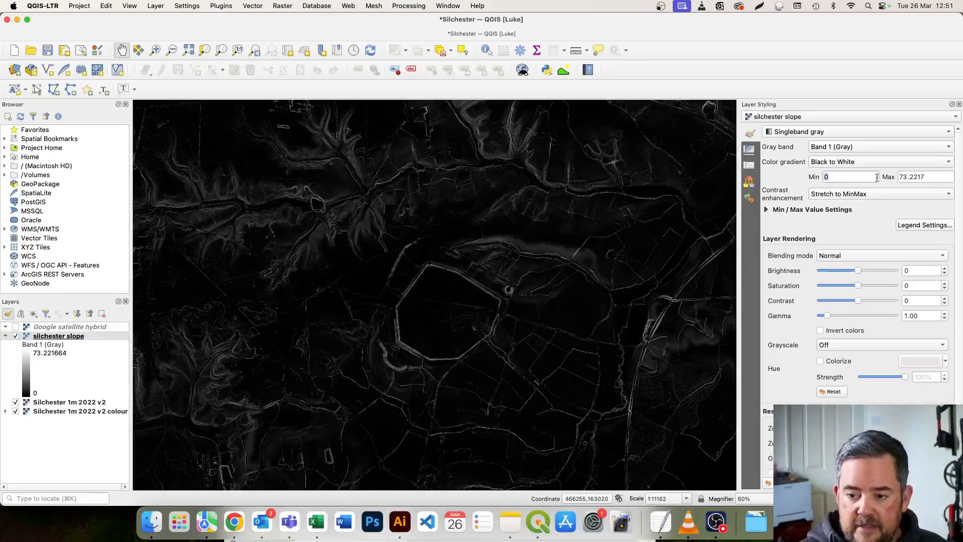
pyautogui.doubleClick(928, 175)
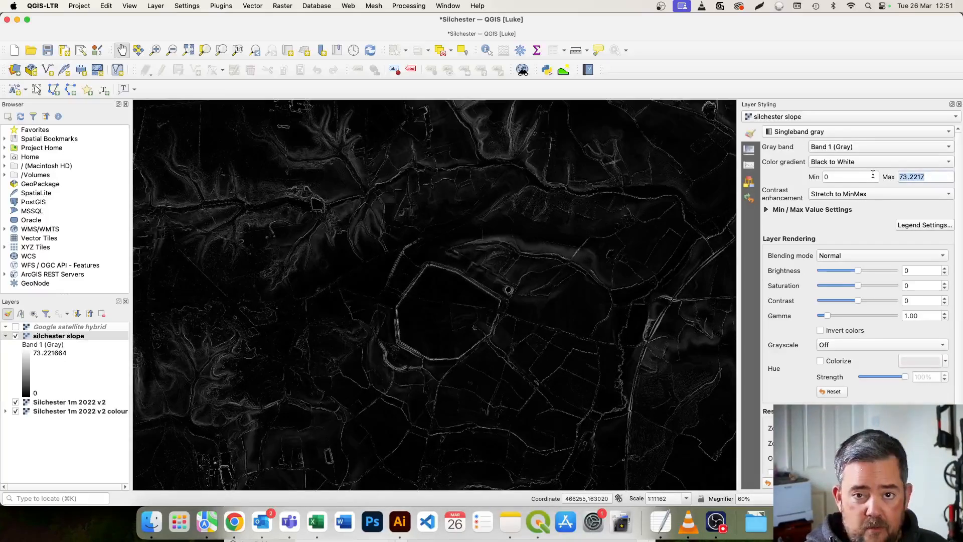
pyautogui.write('6')
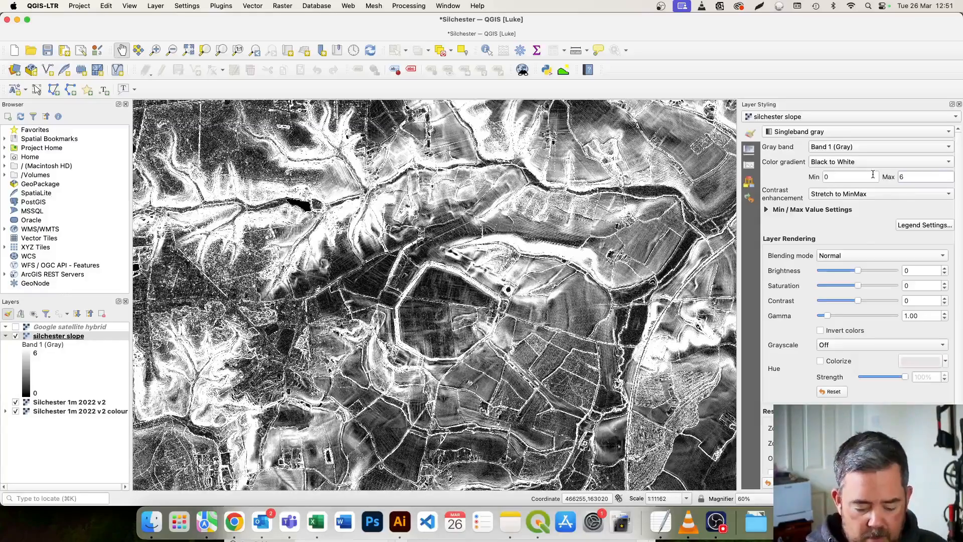
pyautogui.write('5')
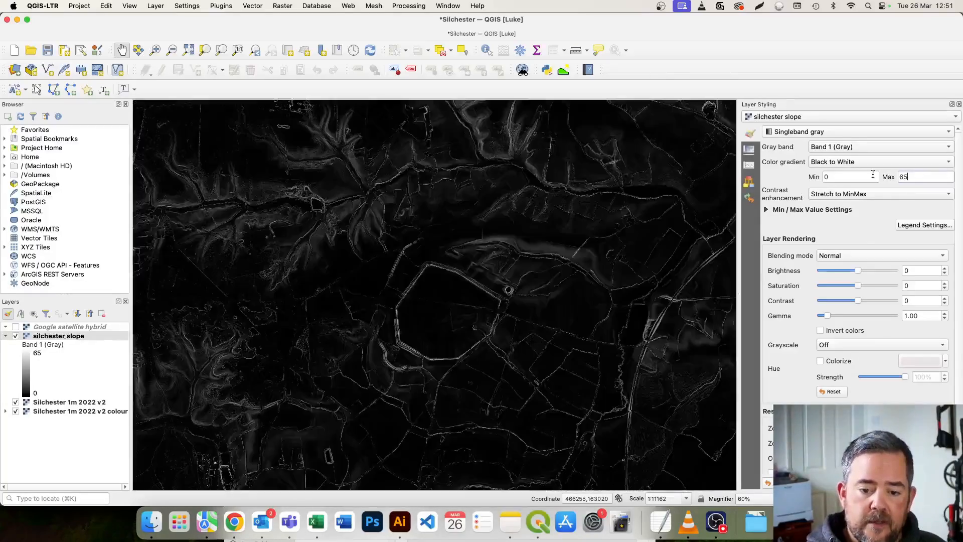
pyautogui.press('BackSpace')
pyautogui.press('BackSpace')
pyautogui.write('5')
pyautogui.press('BackSpace')
pyautogui.write('4')
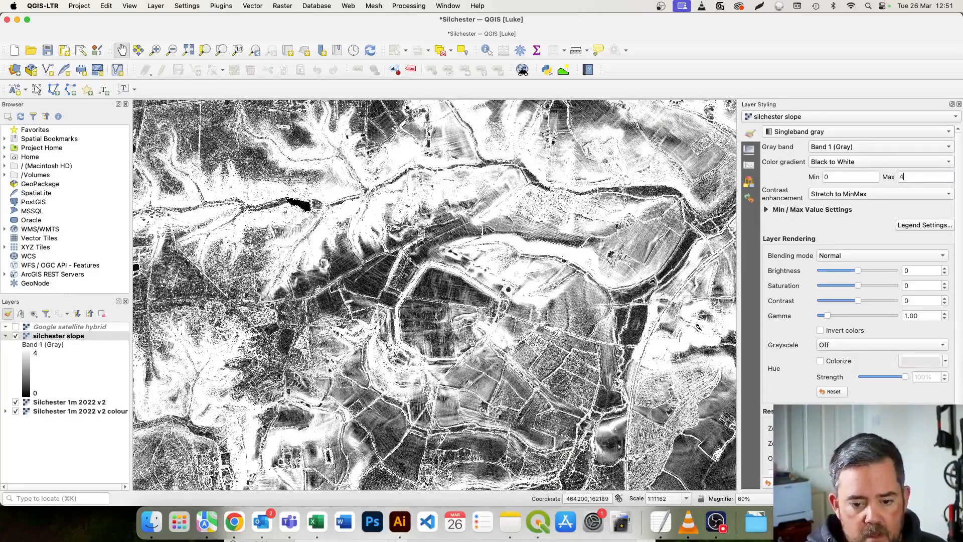
# Examine the silchester slope raster around the town walls and across the fields to its south-east at several scales.
pyautogui.scroll(1, 463, 341)
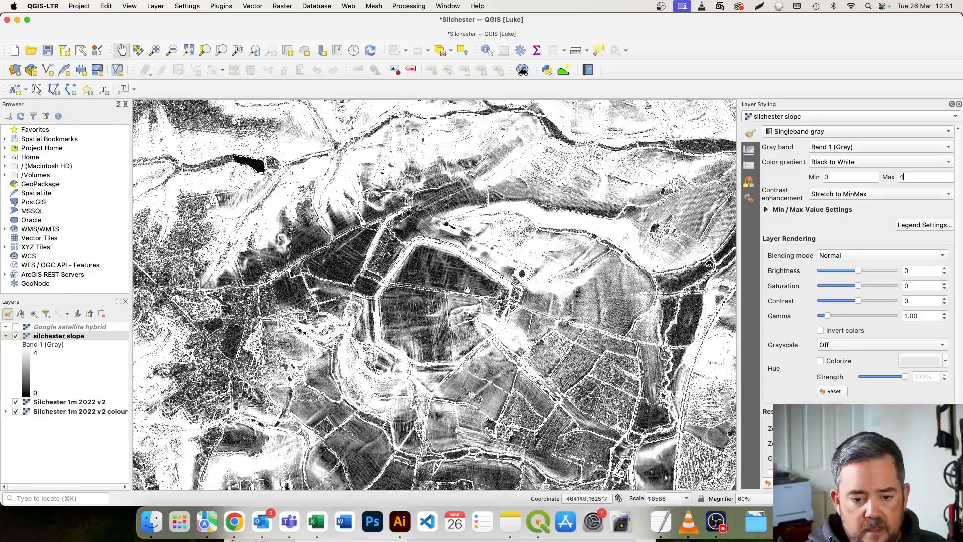
pyautogui.scroll(-1, 464, 305)
pyautogui.scroll(1, 430, 268)
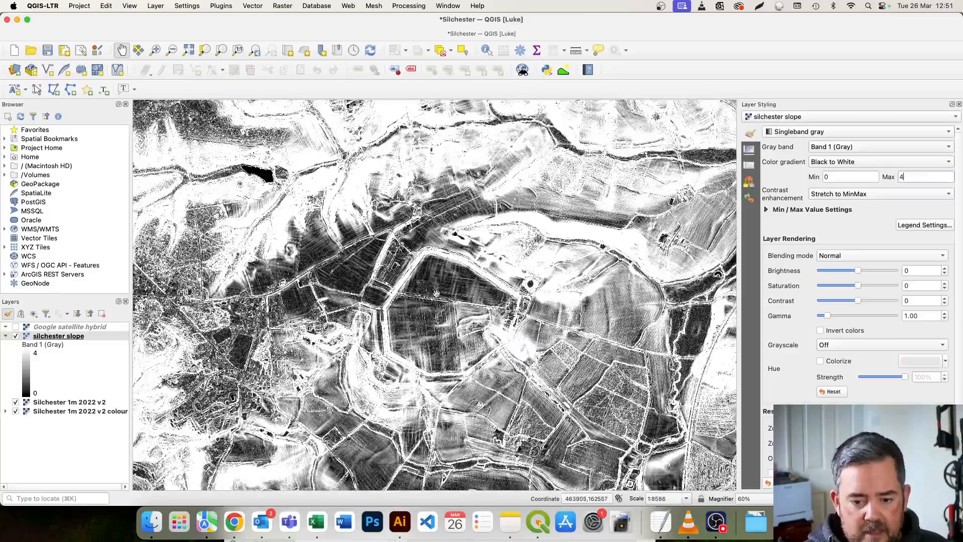
pyautogui.moveTo(449, 237); pyautogui.dragTo(453, 254)
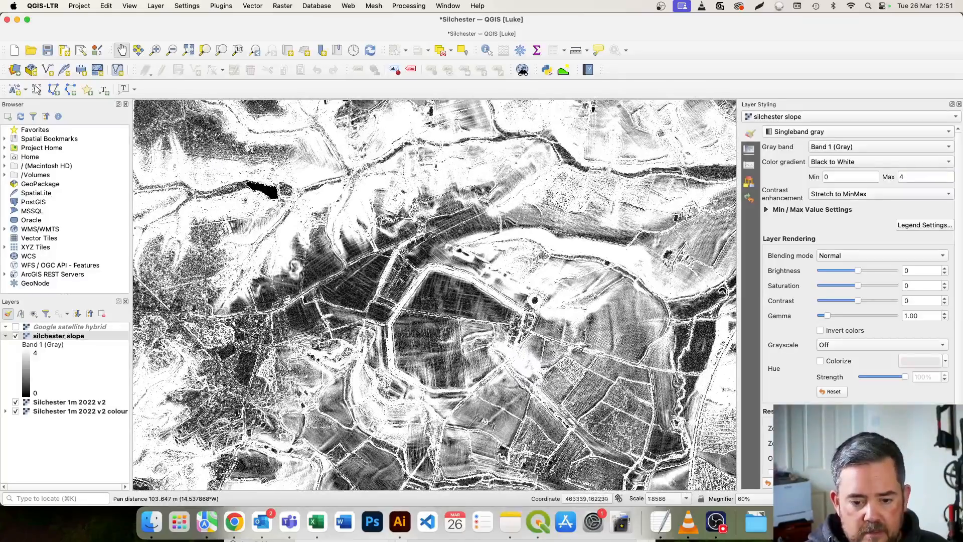
pyautogui.scroll(-1, 399, 304)
pyautogui.scroll(-2, 401, 305)
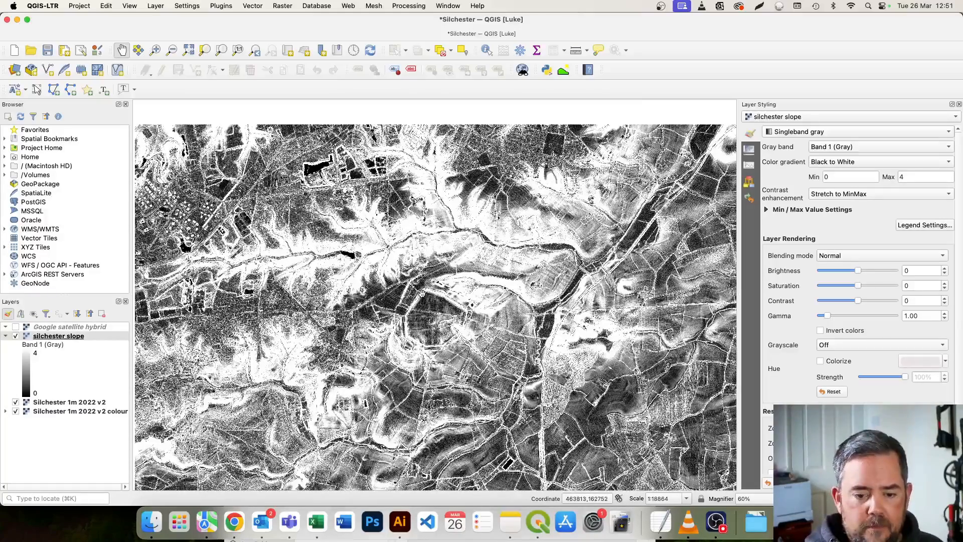
pyautogui.scroll(1, 428, 317)
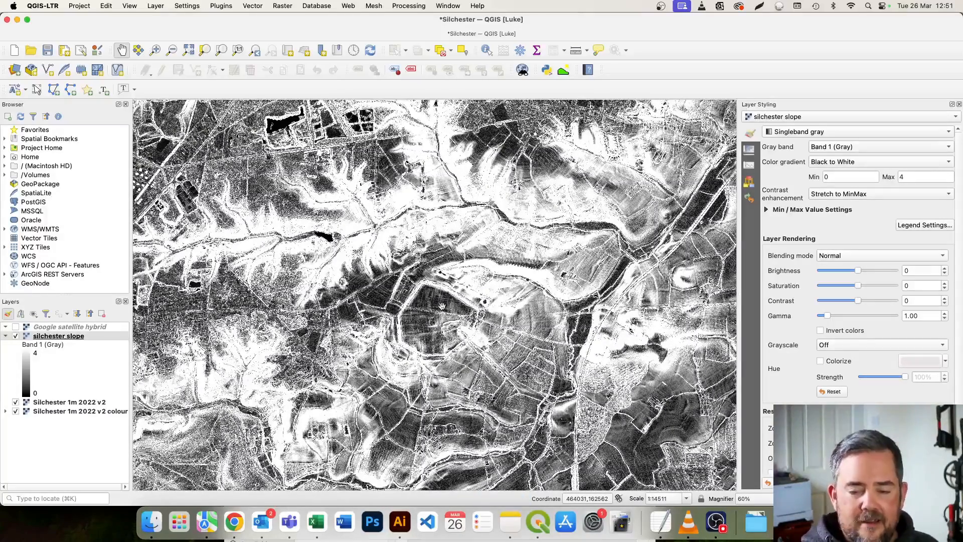
pyautogui.scroll(1, 446, 343)
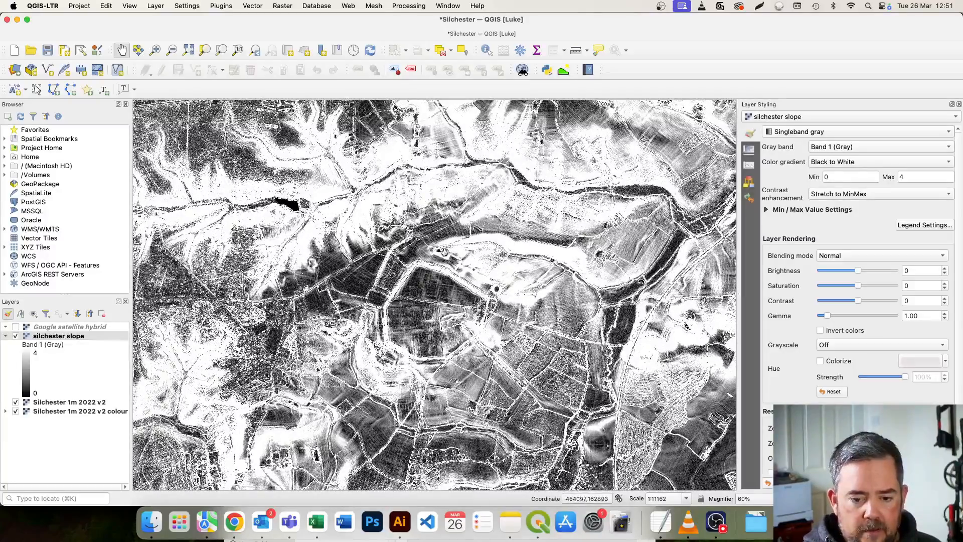
pyautogui.moveTo(429, 412); pyautogui.dragTo(412, 355)
pyautogui.scroll(3, 437, 357)
pyautogui.moveTo(608, 335); pyautogui.dragTo(424, 289)
pyautogui.moveTo(487, 388); pyautogui.dragTo(480, 284)
pyautogui.moveTo(487, 372); pyautogui.dragTo(478, 309)
pyautogui.moveTo(523, 356); pyautogui.dragTo(530, 325)
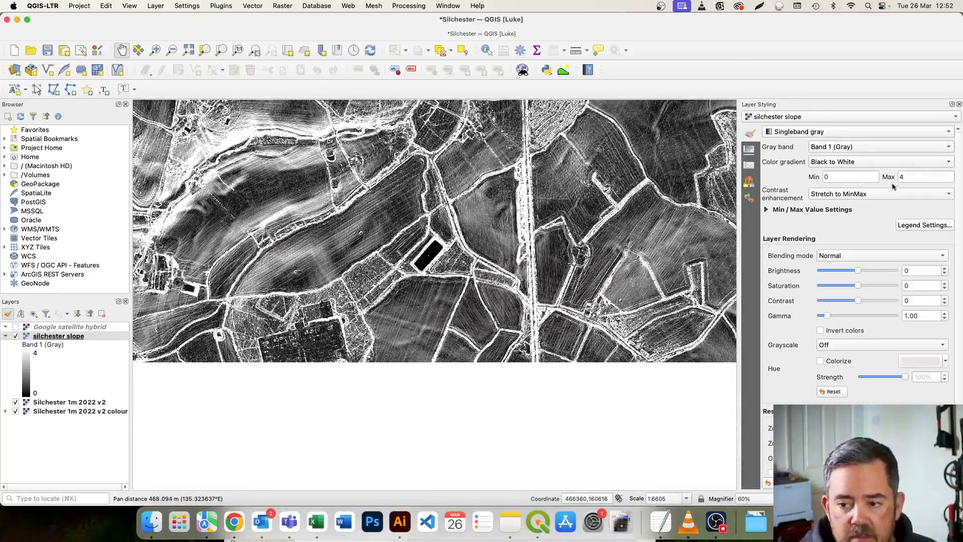
# Set the maximum of the silchester slope layer's gradient to 3 and inspect the fields south and east of the town walls.
pyautogui.write('3')
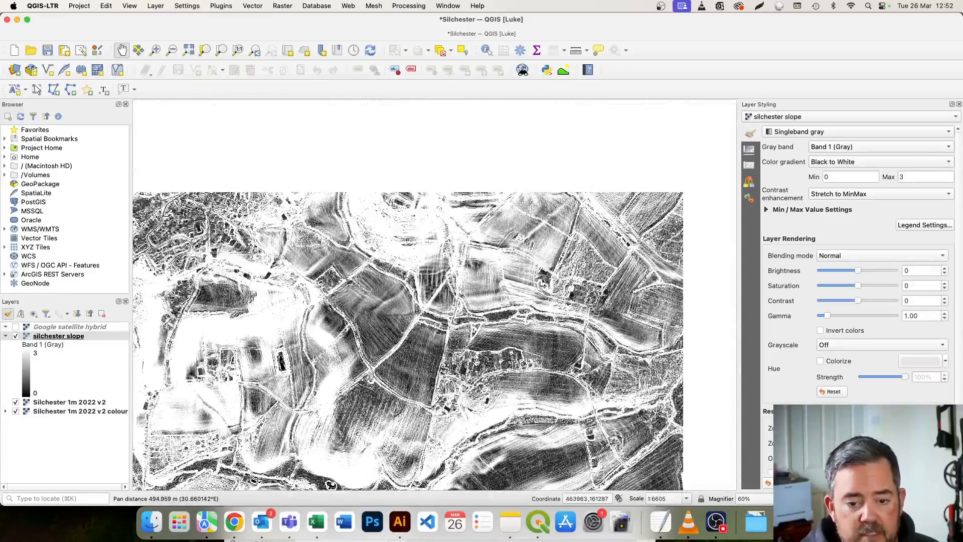
pyautogui.moveTo(487, 330); pyautogui.dragTo(425, 398)
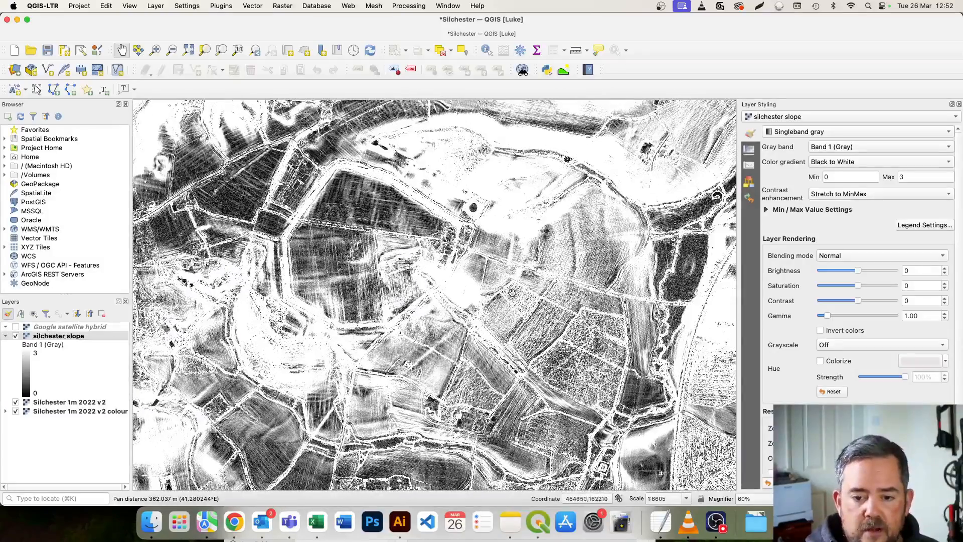
pyautogui.moveTo(511, 295); pyautogui.dragTo(454, 340)
pyautogui.scroll(3, 498, 315)
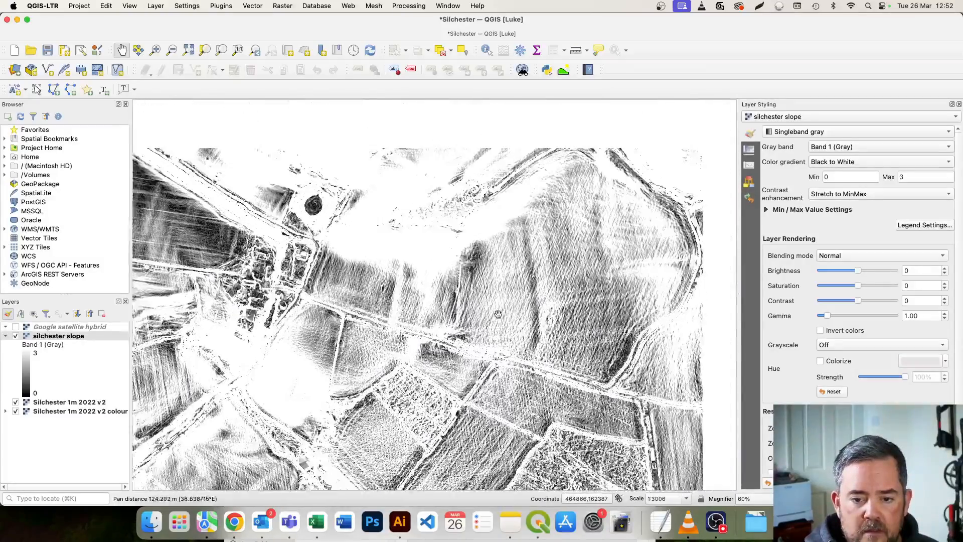
pyautogui.moveTo(494, 248); pyautogui.dragTo(429, 294)
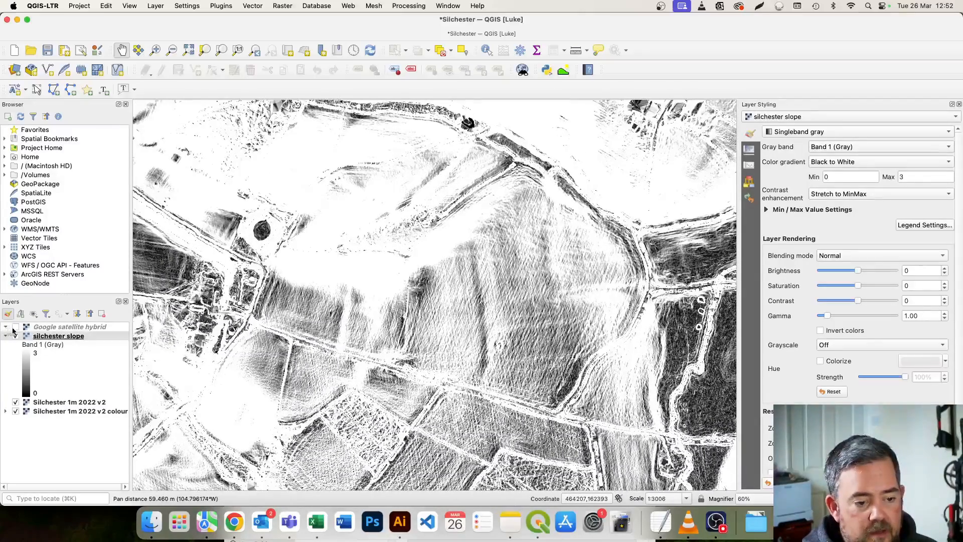
# Compare the field east of the town walls in the slope raster with the Google satellite hybrid imagery and the coloured hillshade.
pyautogui.click(15, 327)
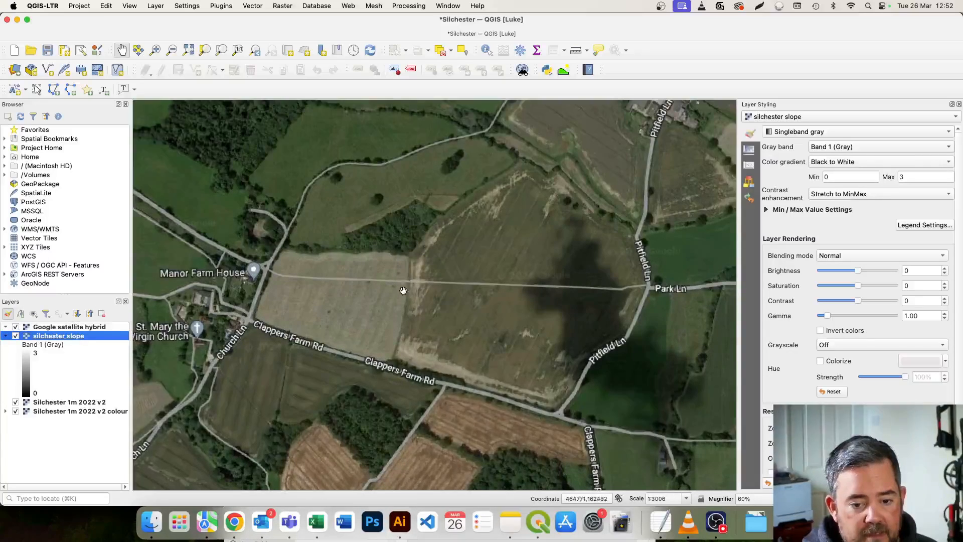
pyautogui.click(16, 327)
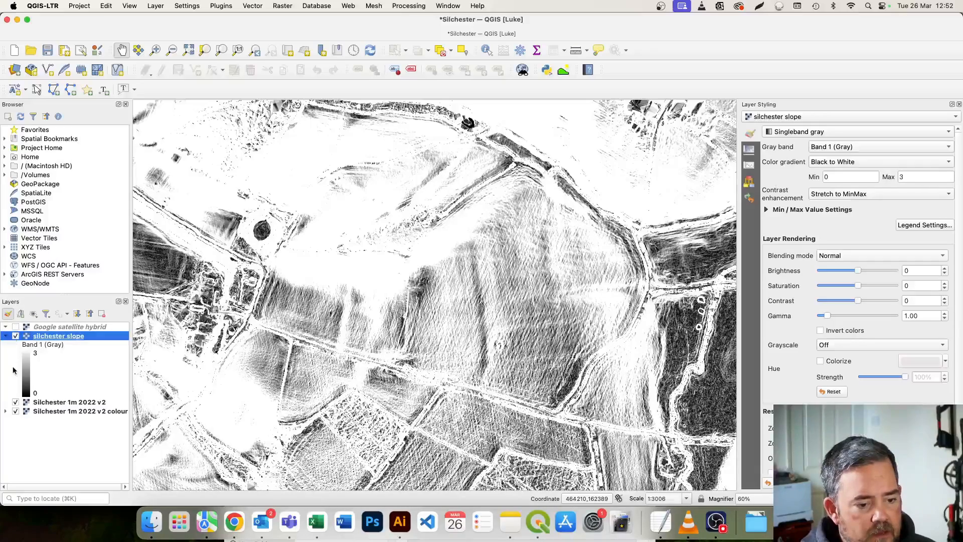
pyautogui.click(16, 336)
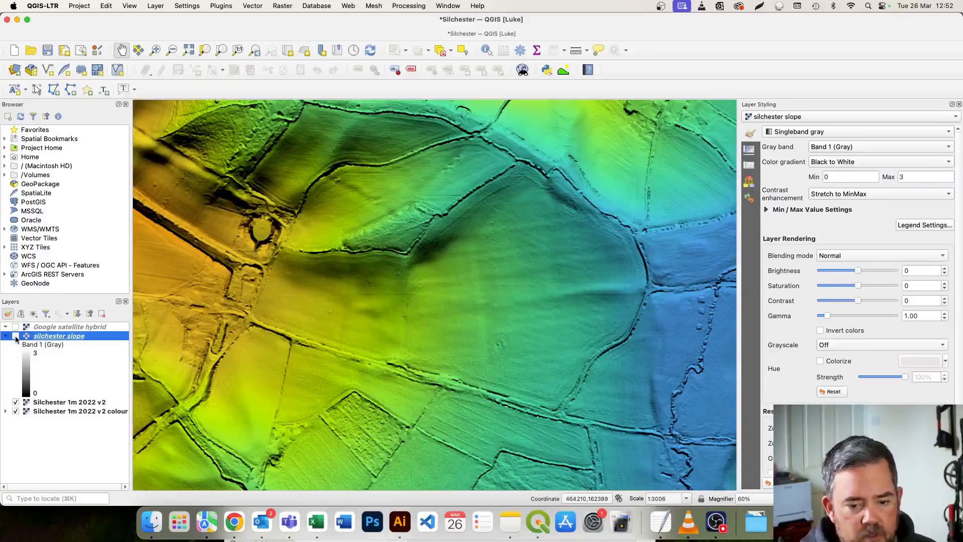
pyautogui.scroll(2, 397, 273)
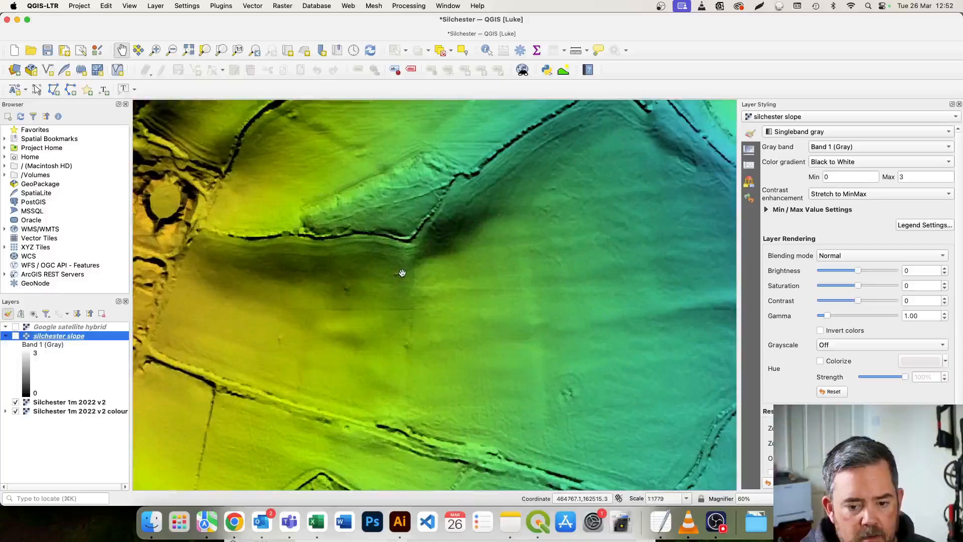
# Set the Silchester 1m 2022 v2 hillshade's azimuth to 42° and show the silchester slope layer again.
pyautogui.click(91, 403)
pyautogui.moveTo(885, 186); pyautogui.dragTo(938, 127)
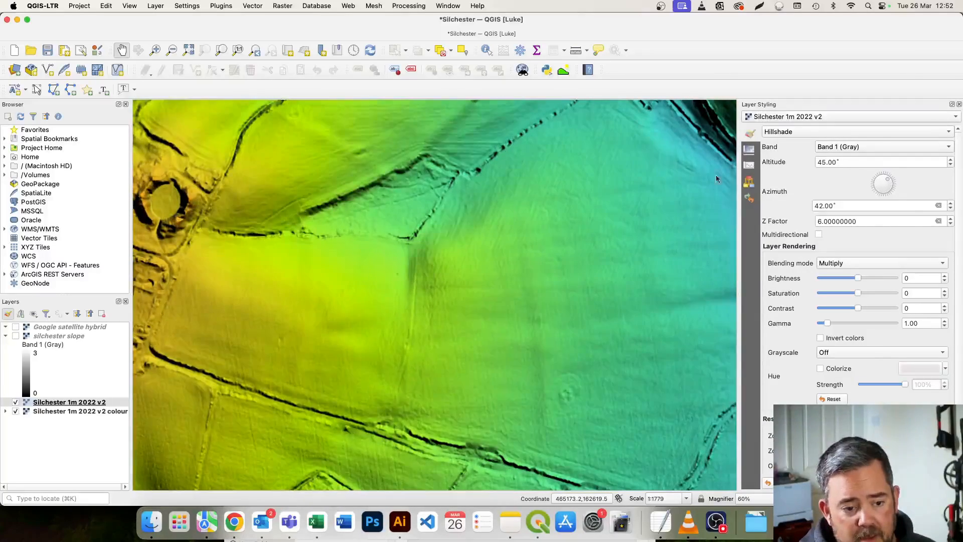
pyautogui.click(19, 336)
pyautogui.click(16, 336)
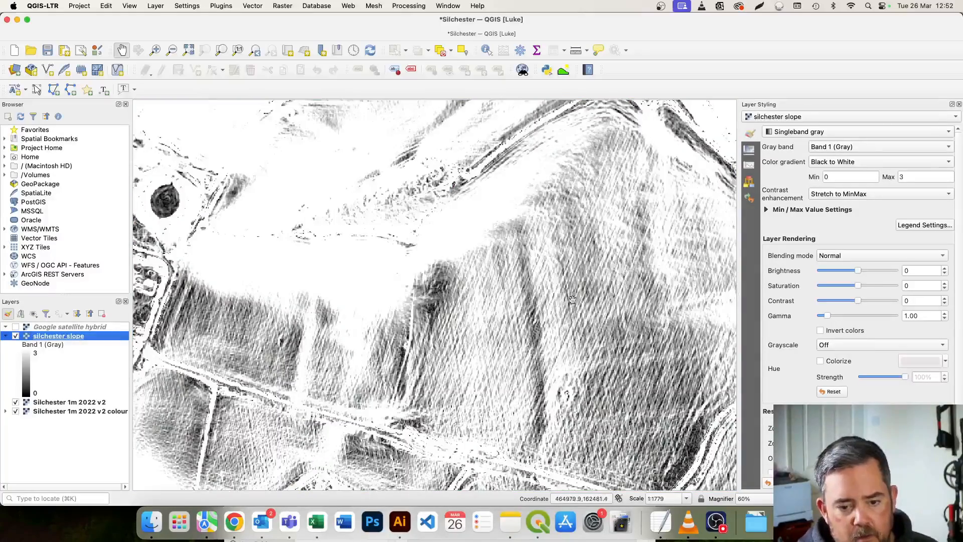
# Examine the slope raster across the large eastern field and the fields just south-east of the town walls.
pyautogui.scroll(-2, 446, 346)
pyautogui.moveTo(450, 368); pyautogui.dragTo(454, 316)
pyautogui.scroll(2, 517, 350)
pyautogui.moveTo(519, 315); pyautogui.dragTo(490, 315)
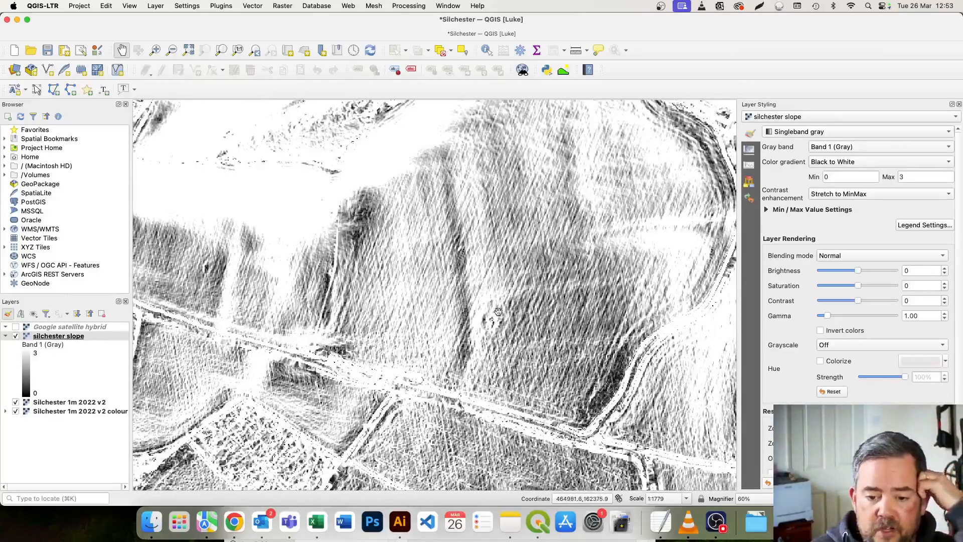
pyautogui.scroll(-2, 452, 326)
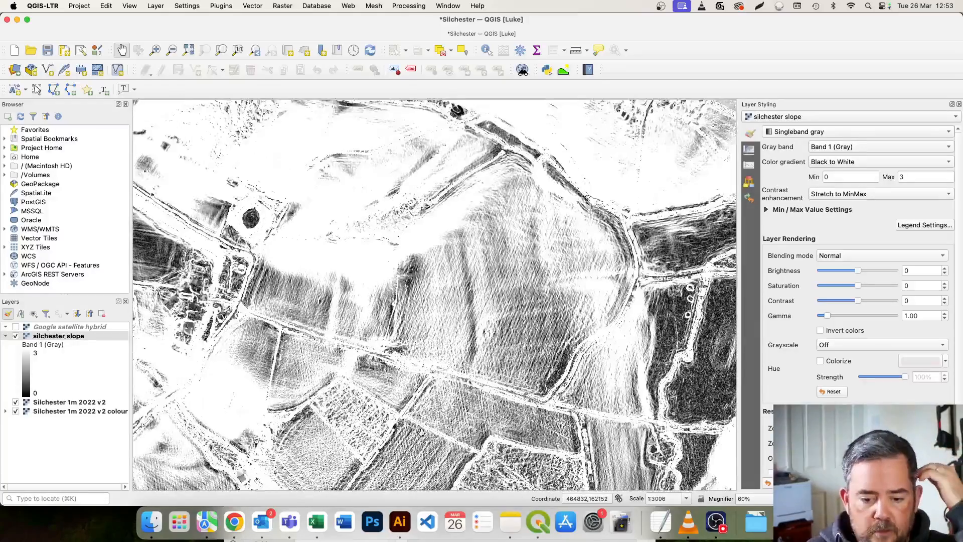
pyautogui.moveTo(445, 352); pyautogui.dragTo(473, 300)
pyautogui.moveTo(227, 349); pyautogui.dragTo(399, 320)
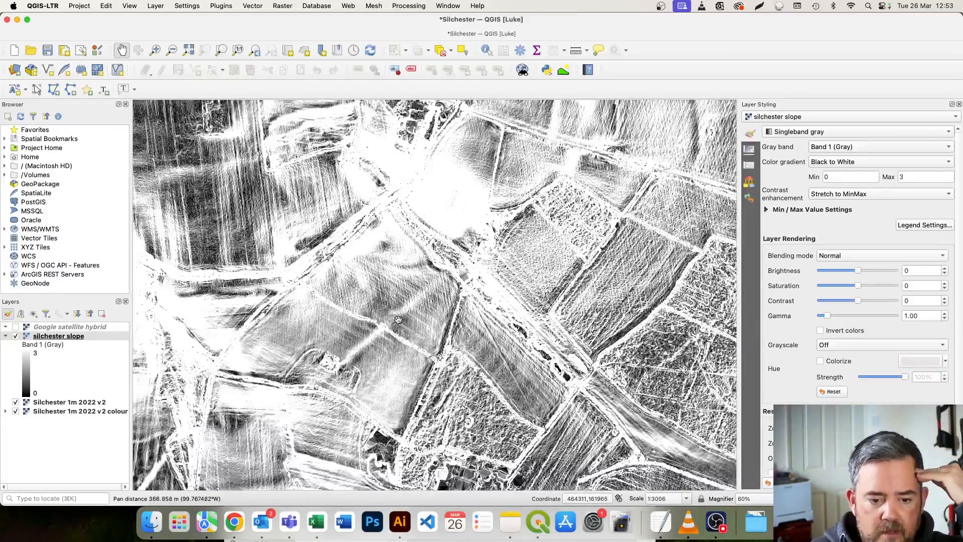
pyautogui.scroll(2, 407, 313)
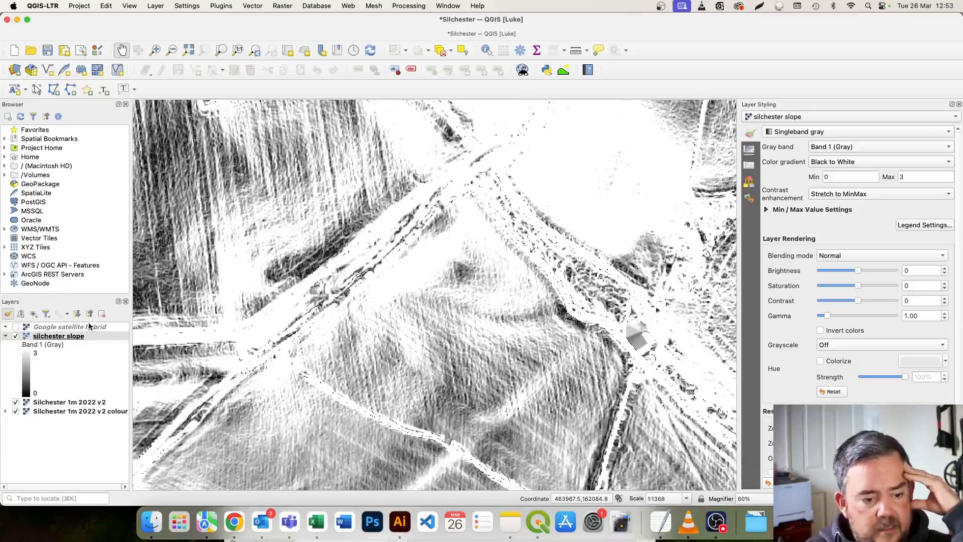
# Hide the silchester slope layer, set the Silchester 1m 2022 v2 hillshade's azimuth to 244° and inspect the south-eastern fields.
pyautogui.click(16, 336)
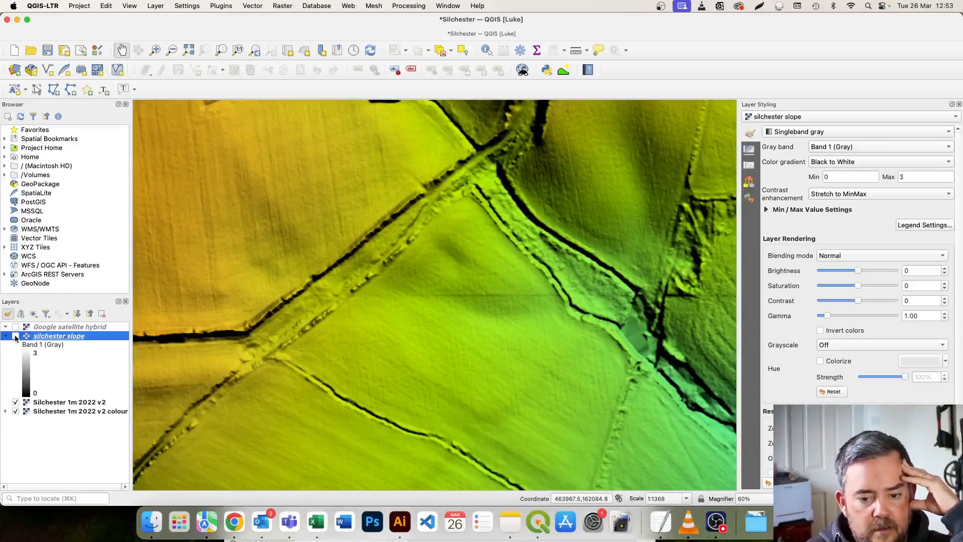
pyautogui.click(59, 410)
pyautogui.click(77, 401)
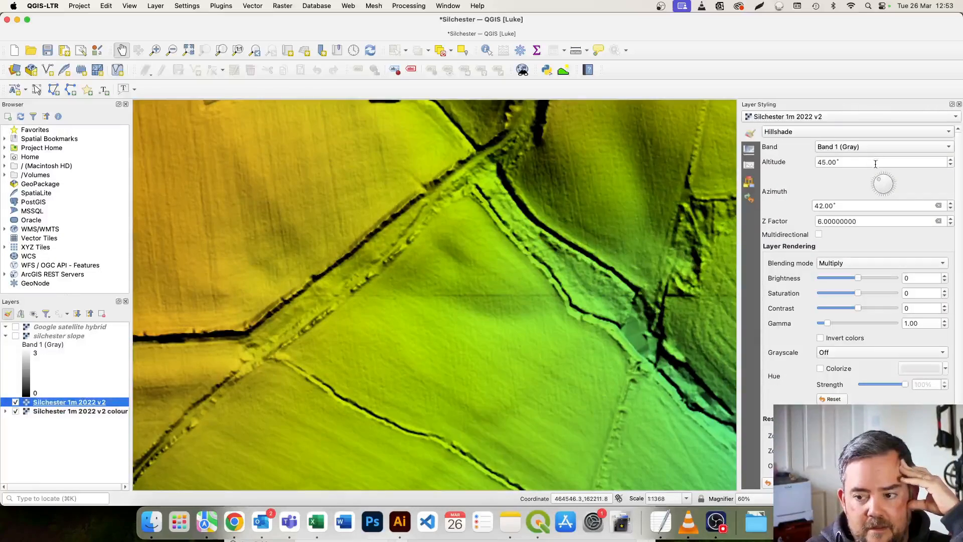
pyautogui.moveTo(881, 183)
pyautogui.mouseDown()
pyautogui.moveTo(870, 209)
pyautogui.moveTo(865, 192)
pyautogui.mouseUp()
pyautogui.scroll(3, 504, 281)
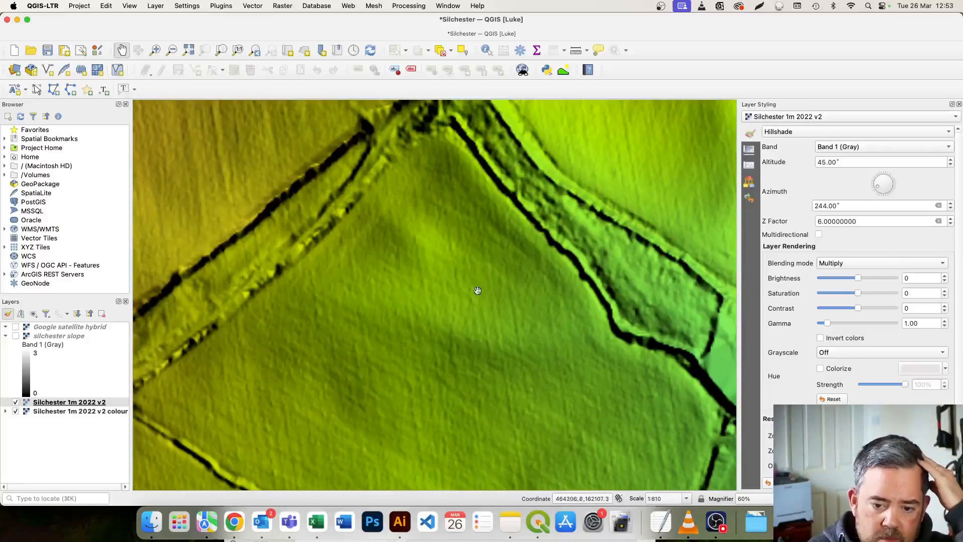
pyautogui.scroll(-3, 501, 341)
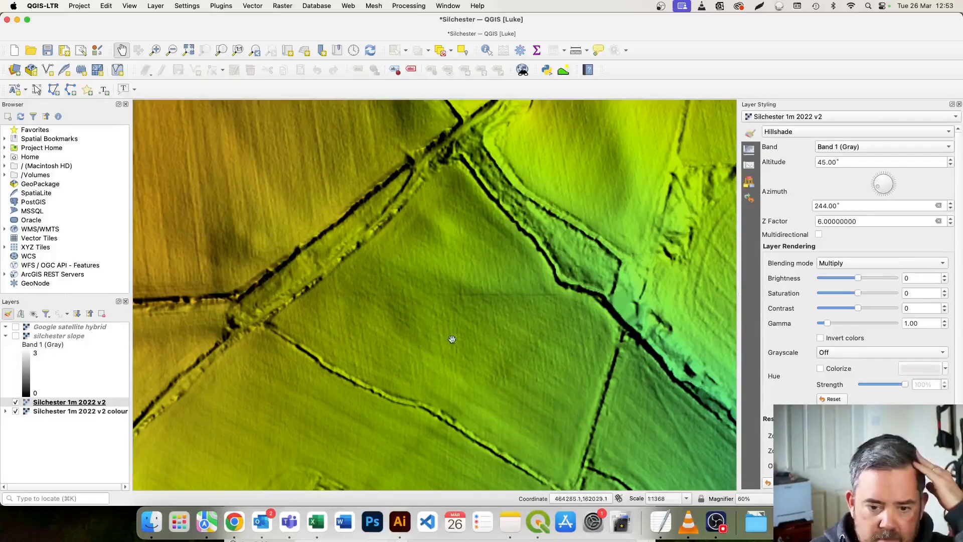
pyautogui.moveTo(456, 375); pyautogui.dragTo(458, 263)
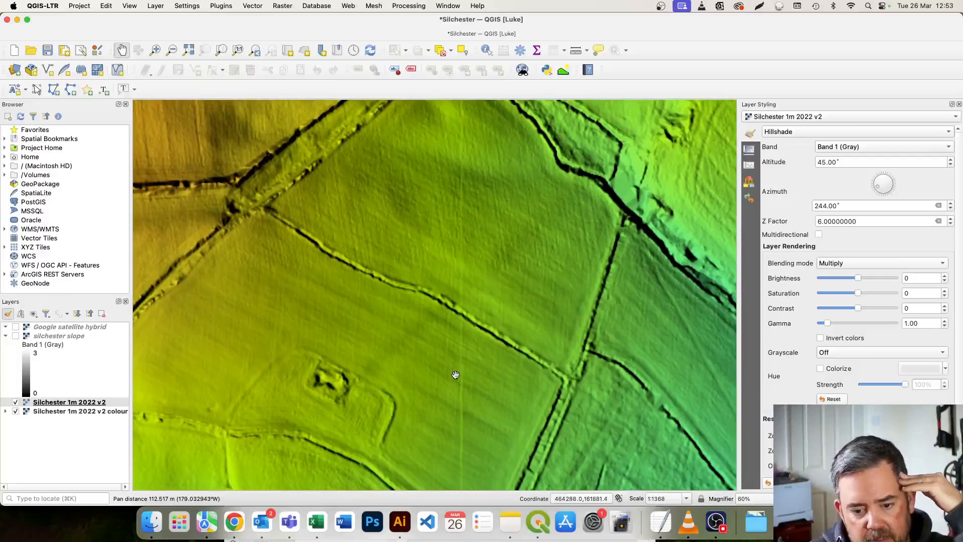
pyautogui.moveTo(450, 380); pyautogui.dragTo(452, 293)
pyautogui.moveTo(450, 329); pyautogui.dragTo(443, 403)
# Set the Silchester 1m 2022 v2 hillshade's azimuth to 266° and raise its Z factor to 13.
pyautogui.moveTo(895, 192); pyautogui.dragTo(647, 209)
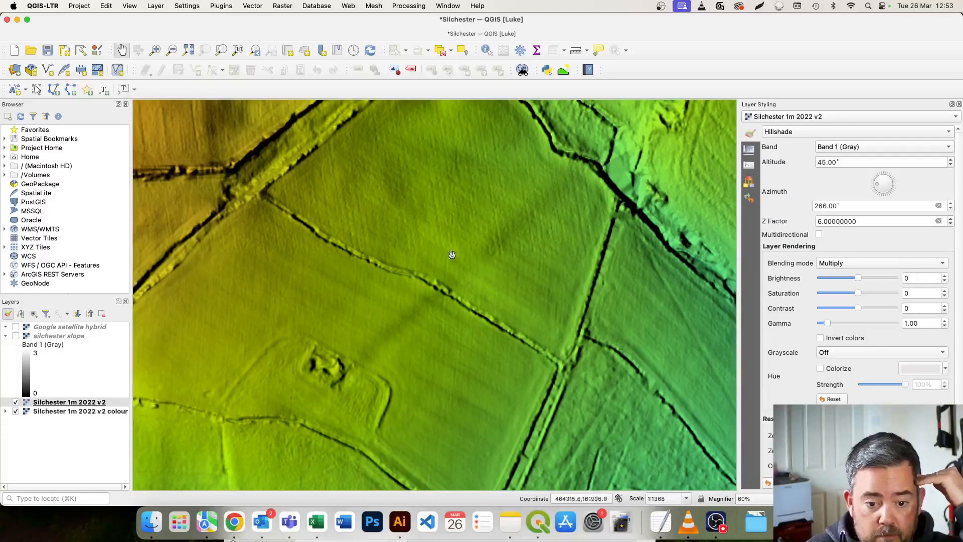
pyautogui.moveTo(334, 344); pyautogui.dragTo(332, 377)
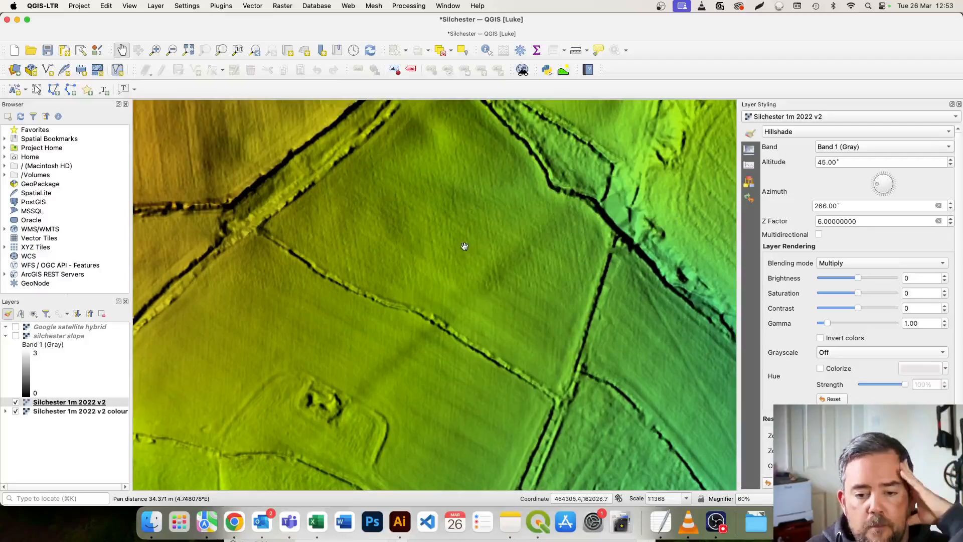
pyautogui.click(950, 219)
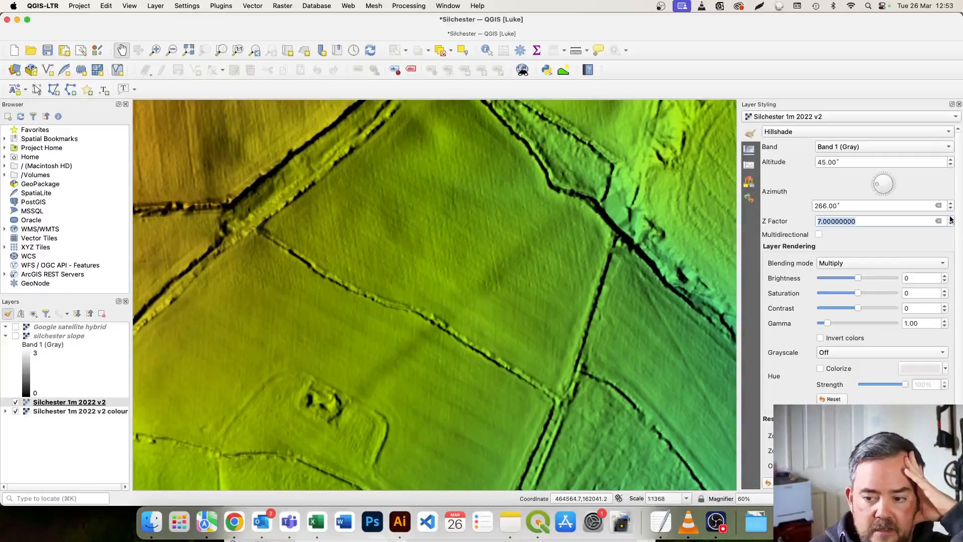
pyautogui.click(950, 219)
pyautogui.click(950, 219)
pyautogui.click(951, 220)
pyautogui.click(951, 219)
pyautogui.click(951, 219)
pyautogui.click(951, 219)
pyautogui.moveTo(525, 287); pyautogui.dragTo(516, 323)
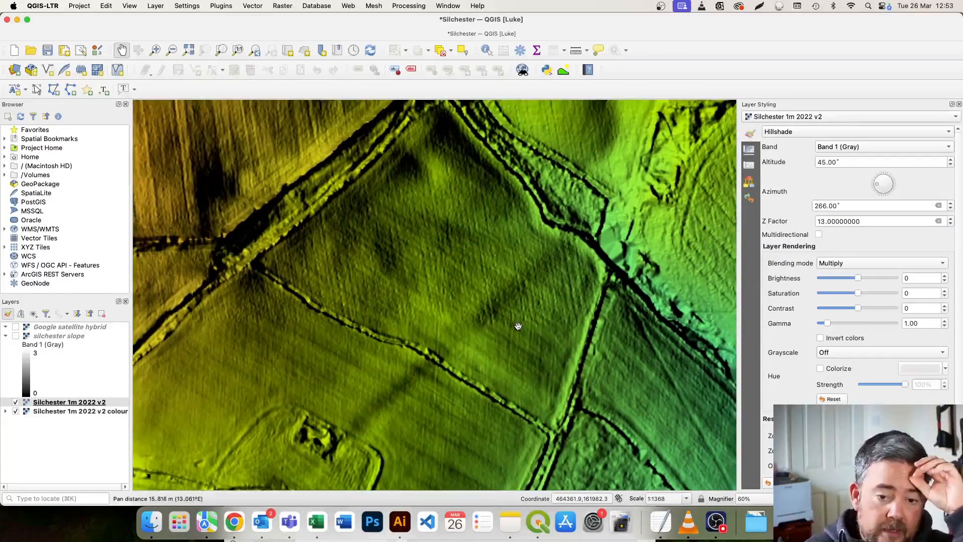
# Set the hillshade's azimuth to 322° after trying 292°, and show the silchester slope layer for comparison.
pyautogui.moveTo(877, 184)
pyautogui.mouseDown()
pyautogui.moveTo(881, 165)
pyautogui.moveTo(862, 173)
pyautogui.mouseUp()
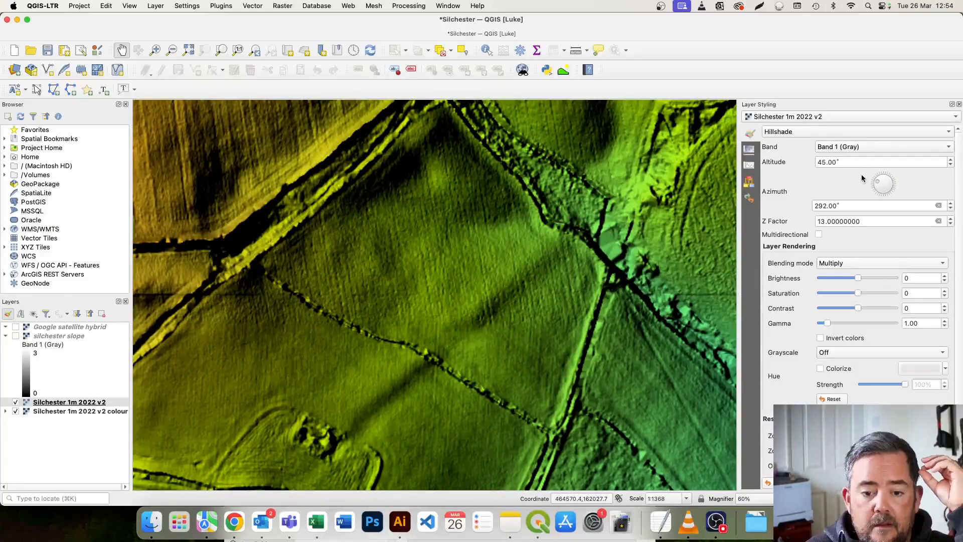
pyautogui.moveTo(473, 279); pyautogui.dragTo(468, 295)
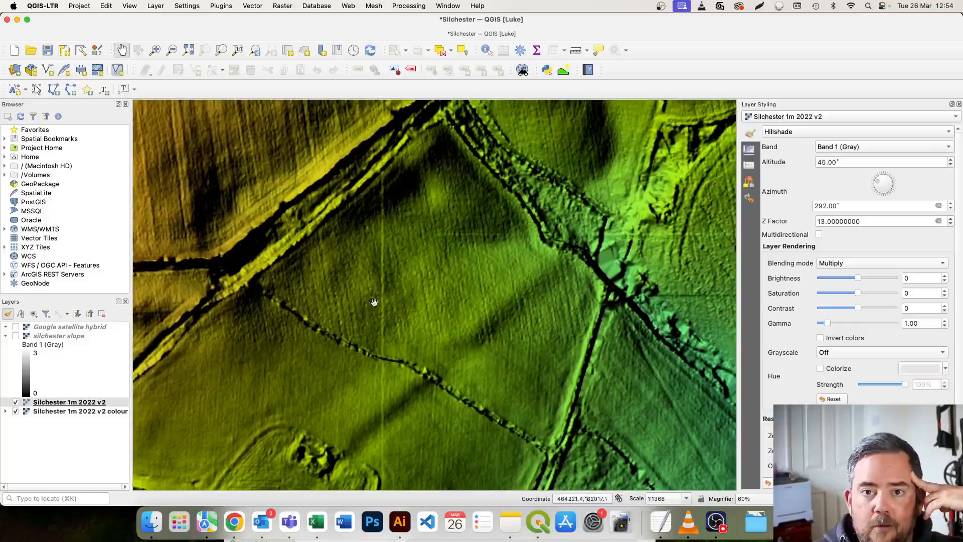
pyautogui.moveTo(895, 181); pyautogui.dragTo(877, 176)
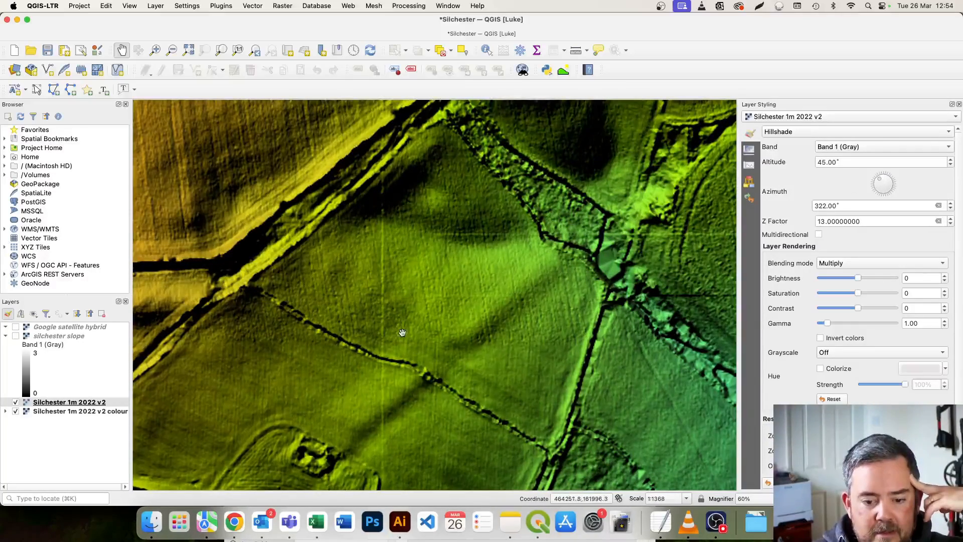
pyautogui.moveTo(421, 237); pyautogui.dragTo(422, 245)
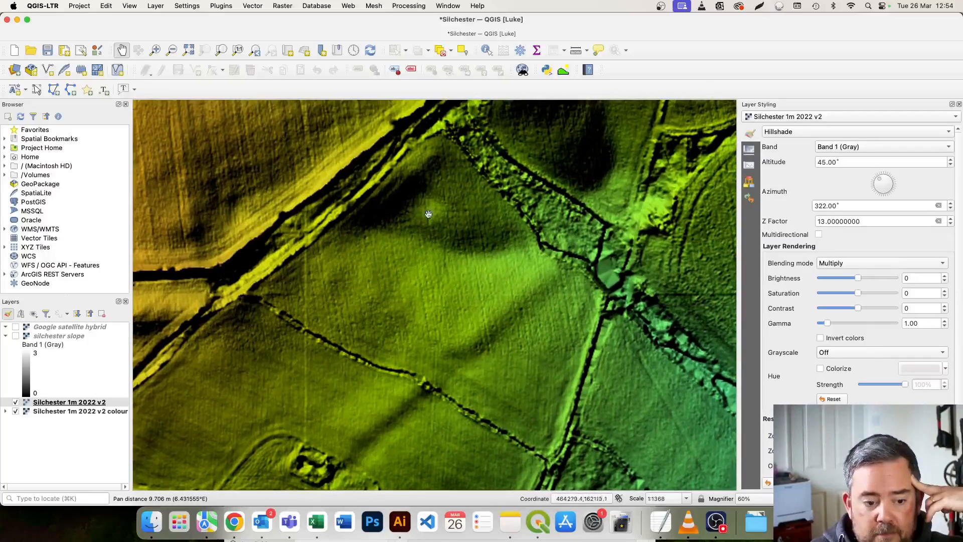
pyautogui.click(16, 336)
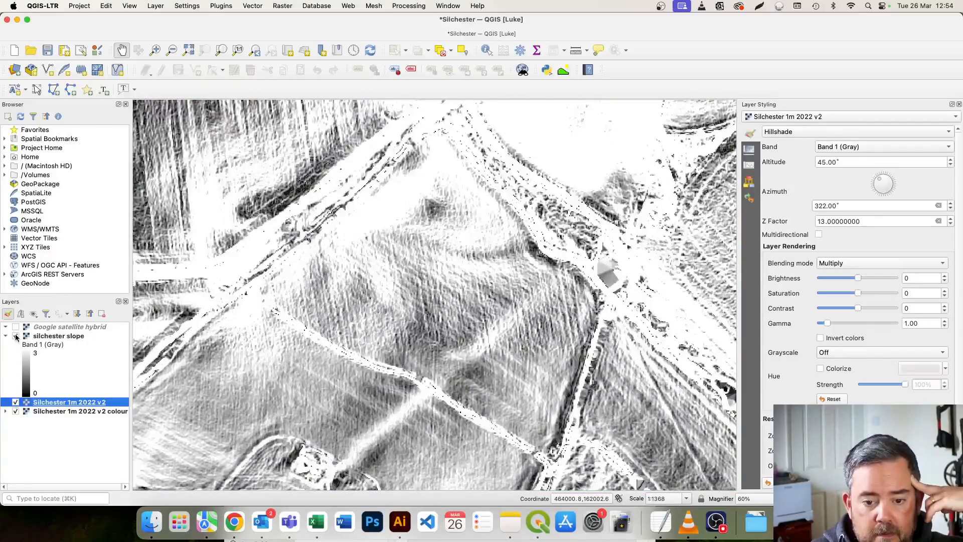
# Hide the silchester slope layer and inspect the triangular field south-east of the town walls on the coloured hillshade.
pyautogui.click(16, 336)
pyautogui.moveTo(440, 235); pyautogui.dragTo(391, 234)
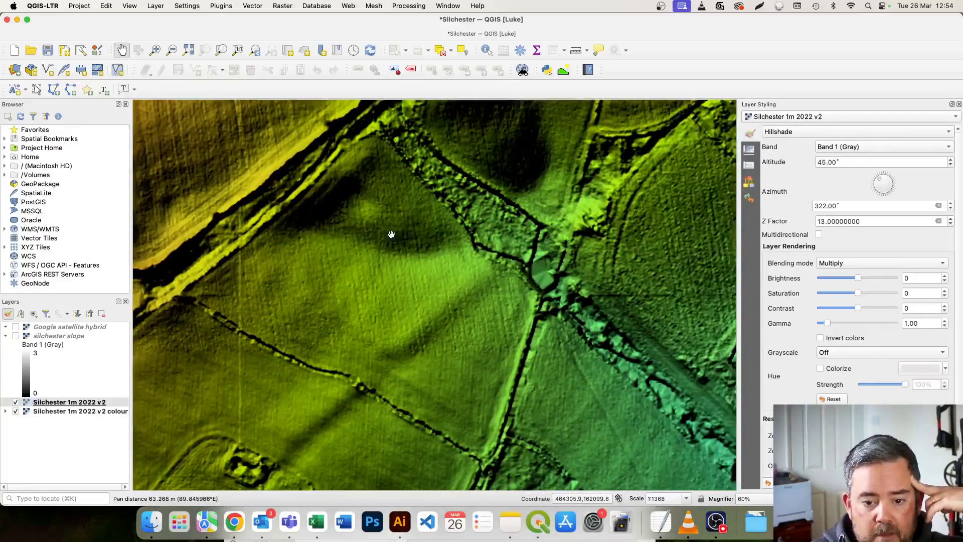
pyautogui.scroll(2, 391, 235)
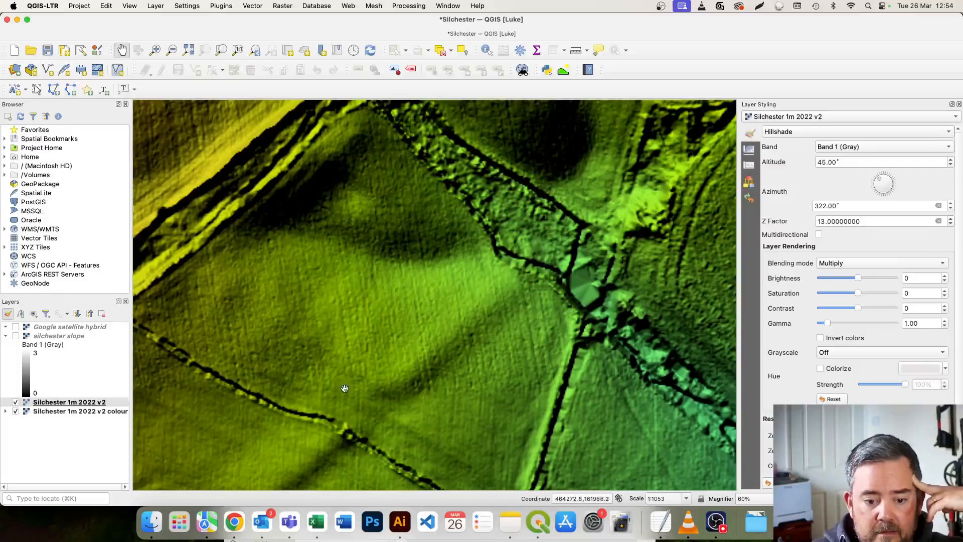
pyautogui.moveTo(351, 332); pyautogui.dragTo(429, 284)
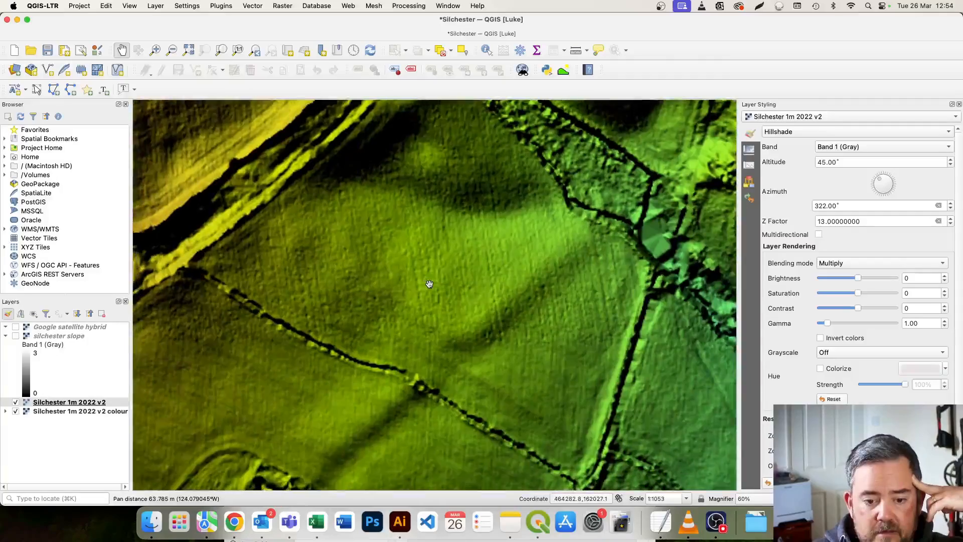
pyautogui.scroll(-3, 430, 284)
# Set the Silchester 1m 2022 v2 hillshade's azimuth to 101° after trying 274°, and inspect the same field under the new light.
pyautogui.moveTo(876, 178); pyautogui.dragTo(869, 181)
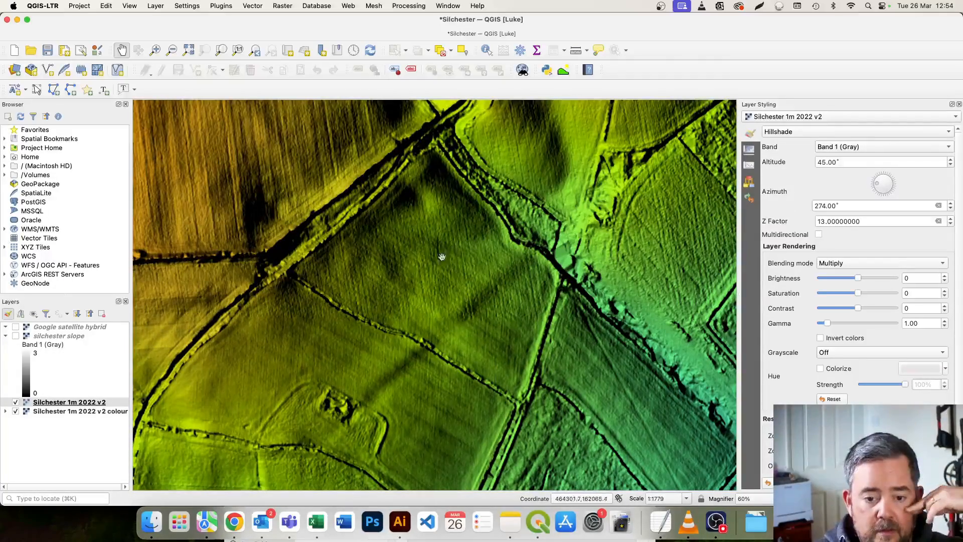
pyautogui.moveTo(873, 187); pyautogui.dragTo(945, 198)
pyautogui.scroll(1, 401, 283)
pyautogui.scroll(1, 432, 279)
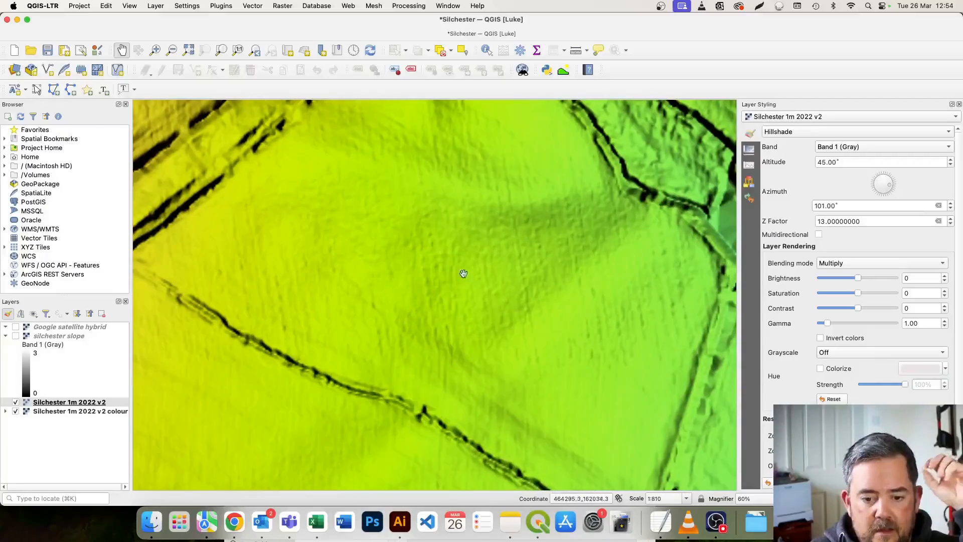
pyautogui.scroll(-3, 437, 240)
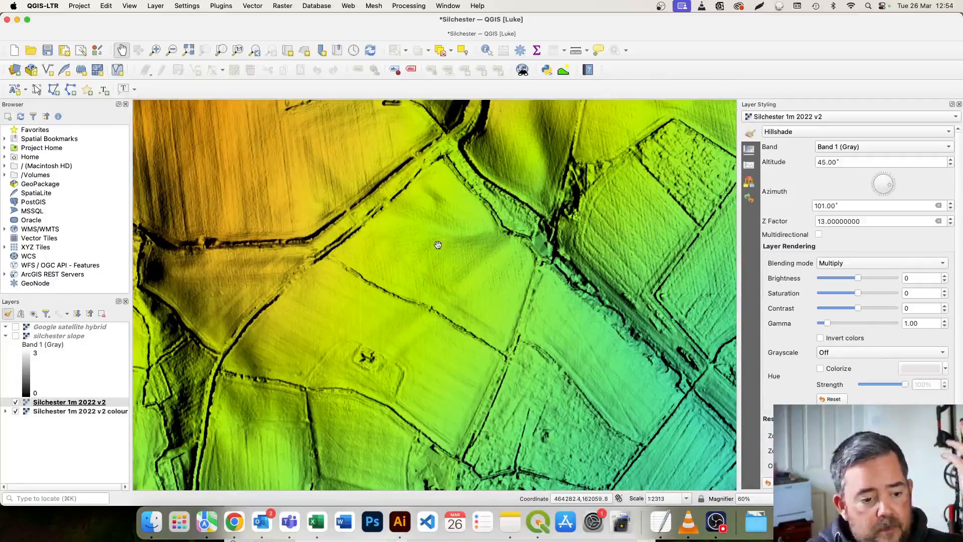
# Examine the whole walled town and its surrounding fields on the re-lit coloured hillshade.
pyautogui.moveTo(440, 240); pyautogui.dragTo(434, 274)
pyautogui.scroll(-1, 434, 275)
pyautogui.scroll(-2, 439, 261)
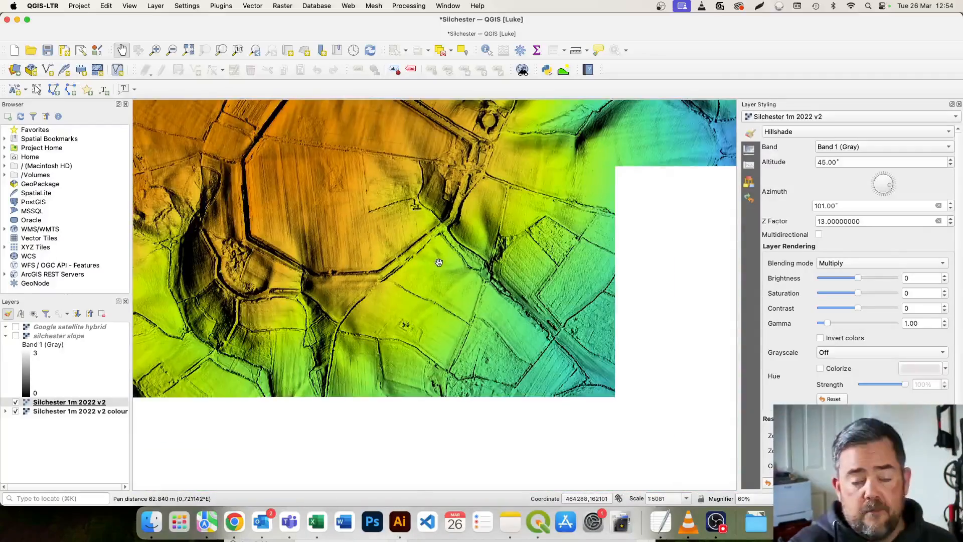
pyautogui.moveTo(431, 224); pyautogui.dragTo(447, 314)
pyautogui.scroll(-1, 448, 314)
pyautogui.scroll(1, 438, 306)
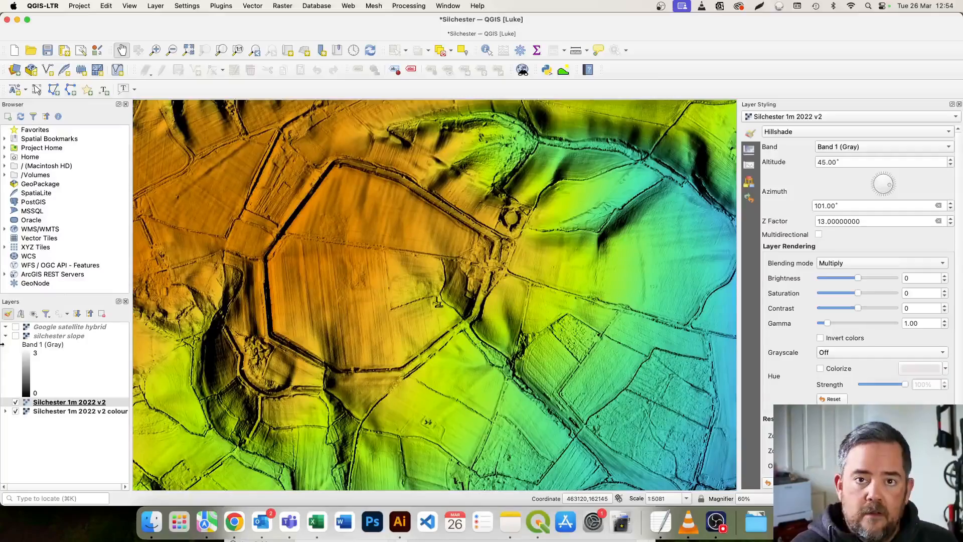
pyautogui.moveTo(317, 284); pyautogui.dragTo(318, 292)
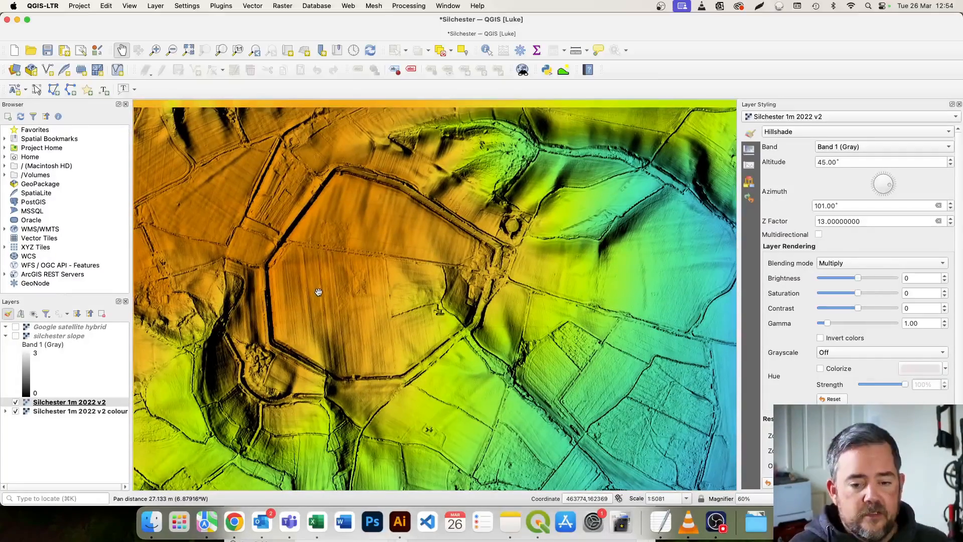
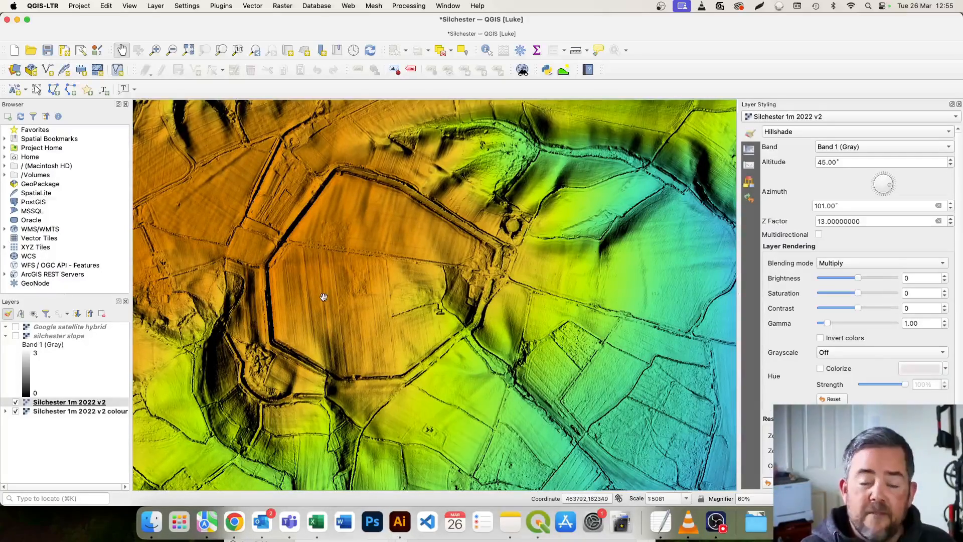
# Switch to Chrome and open MapTiler Cloud's tile collection to look through the United Kingdom historical map tilesets.
pyautogui.moveTo(576, 240); pyautogui.dragTo(573, 247)
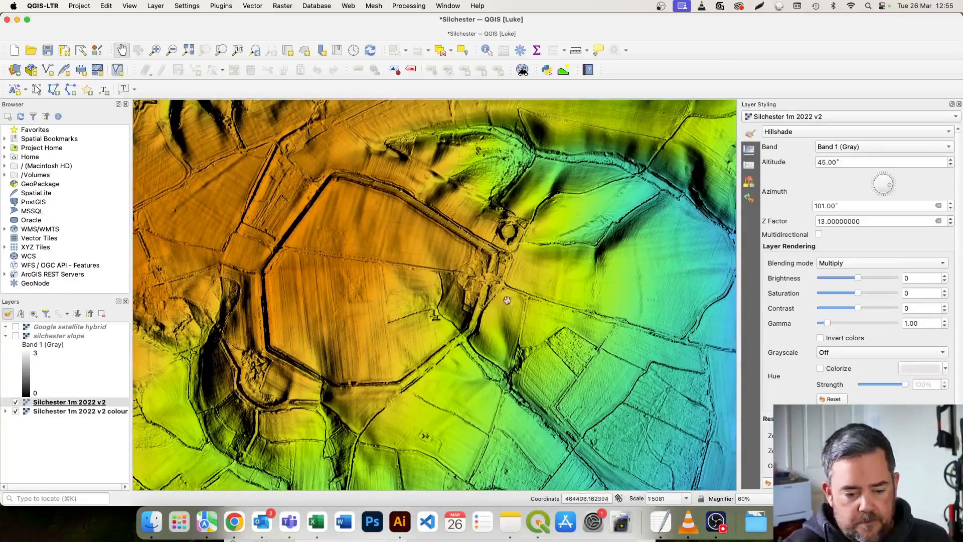
pyautogui.click(228, 524)
pyautogui.click(343, 23)
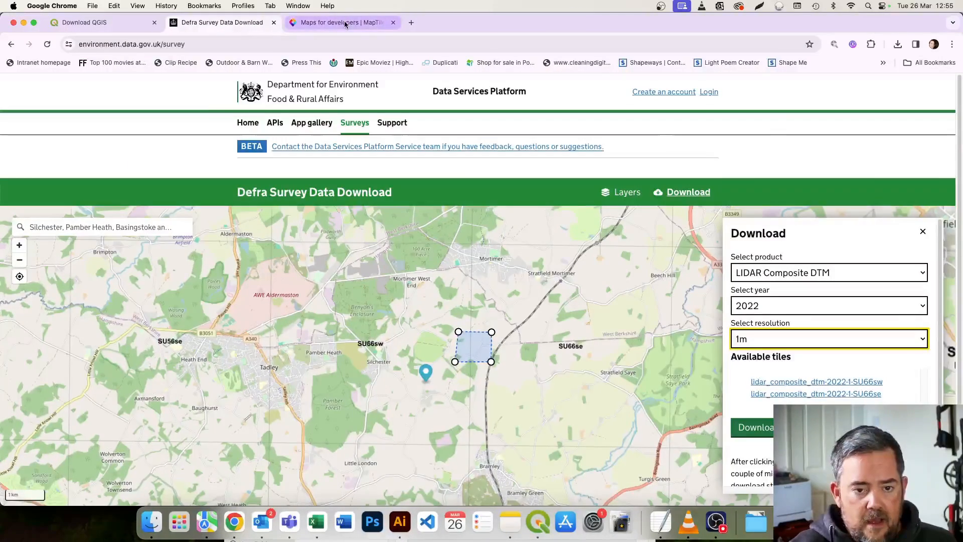
pyautogui.click(744, 93)
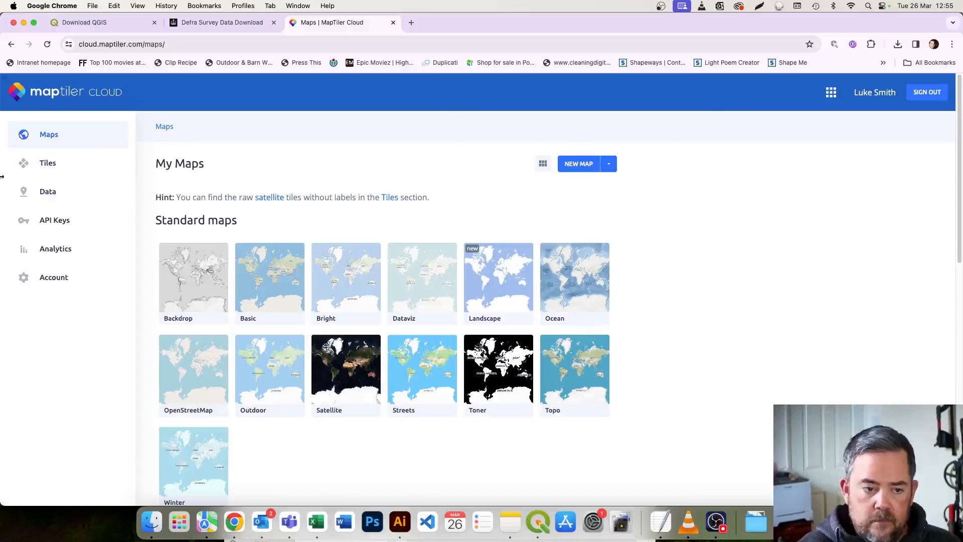
pyautogui.click(54, 163)
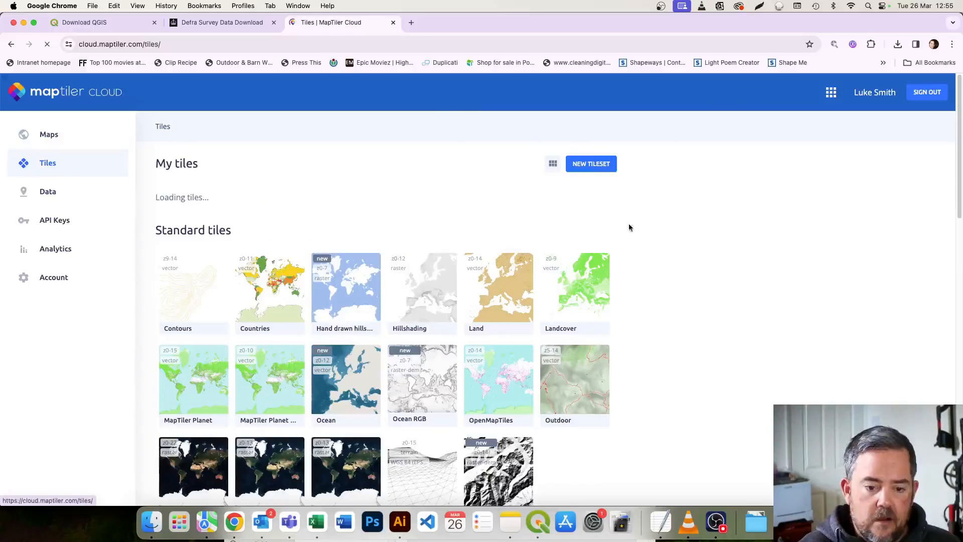
pyautogui.scroll(-12, 738, 236)
pyautogui.scroll(-7, 739, 241)
pyautogui.scroll(-1, 344, 204)
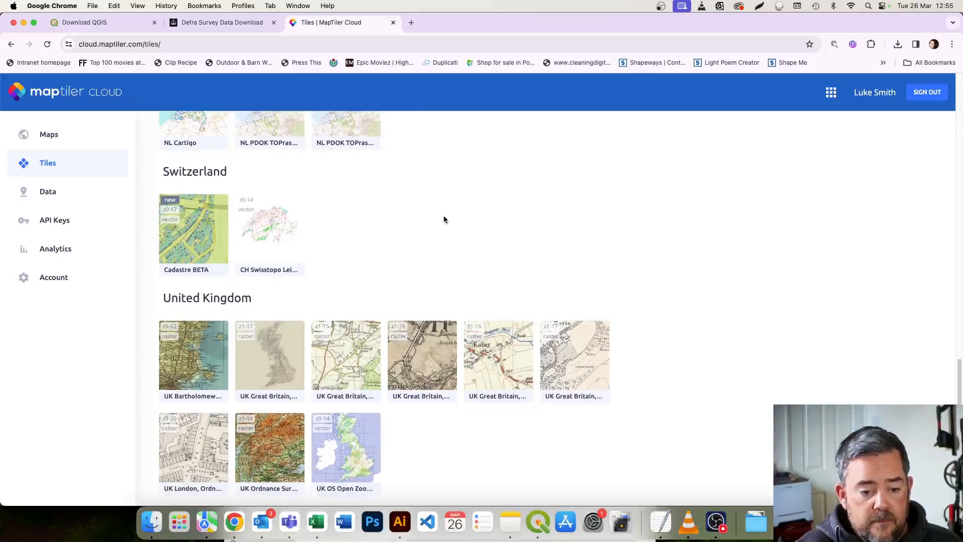
pyautogui.scroll(-2, 444, 219)
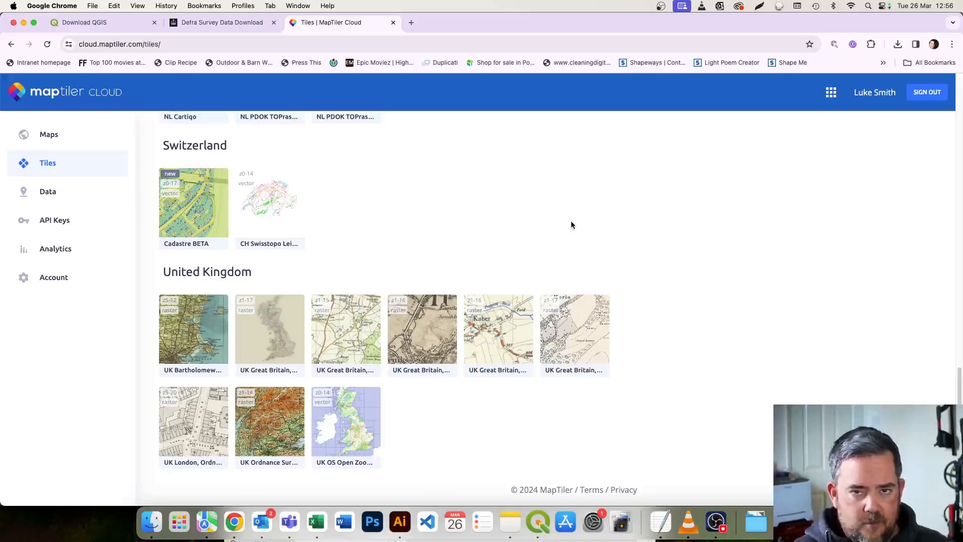
# Open the UK Ordnance Survey six-inch to the mile 1888-1913 tileset and copy its XYZ raster tile URL.
pyautogui.click(589, 334)
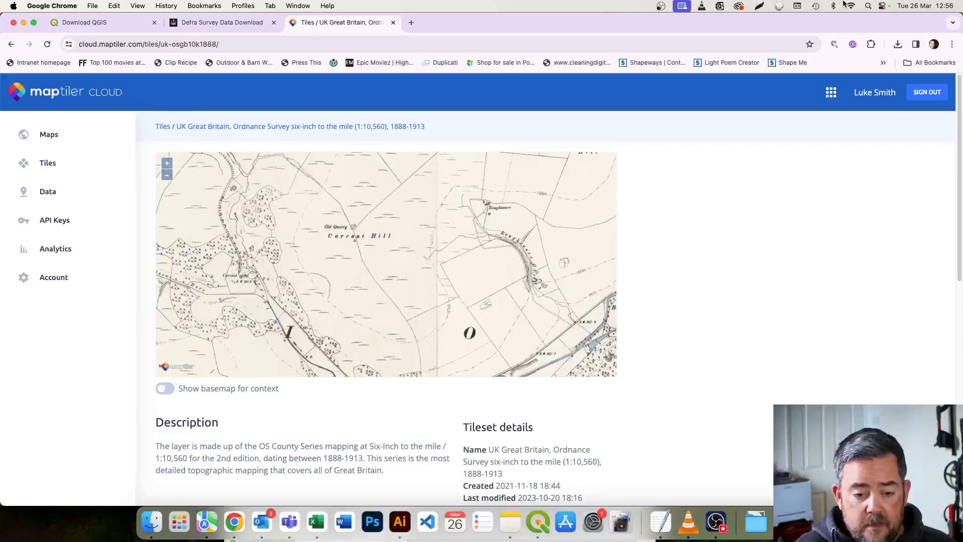
pyautogui.scroll(-5, 762, 224)
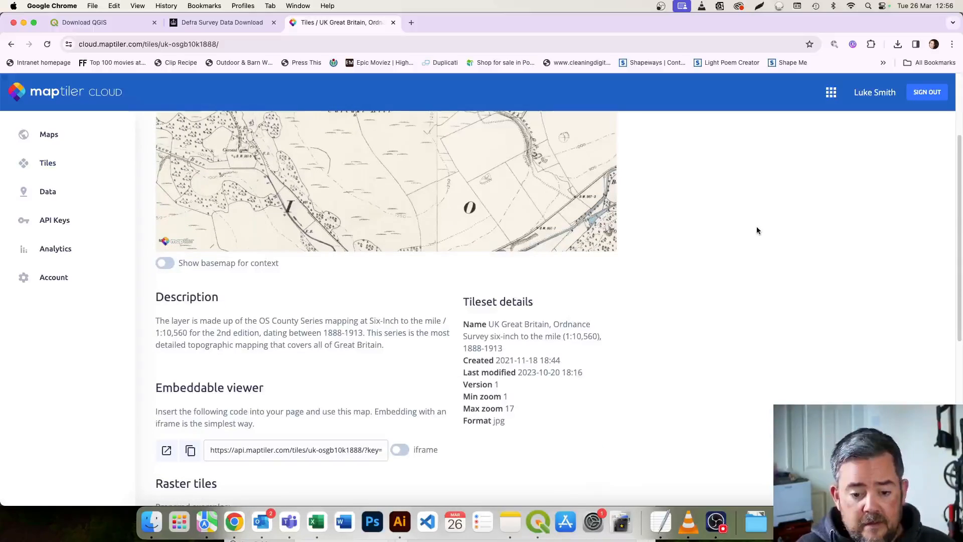
pyautogui.scroll(-4, 757, 230)
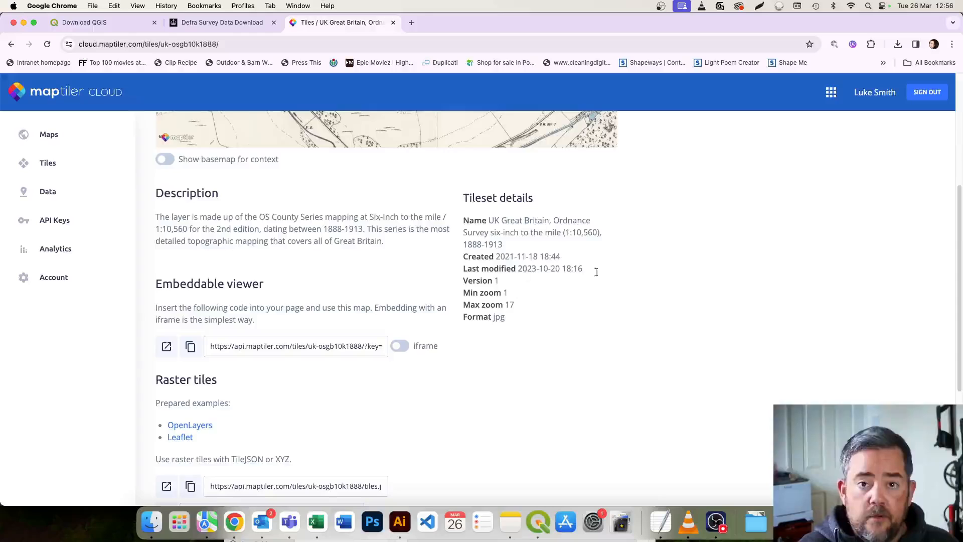
pyautogui.scroll(-4, 615, 274)
pyautogui.scroll(-1, 616, 275)
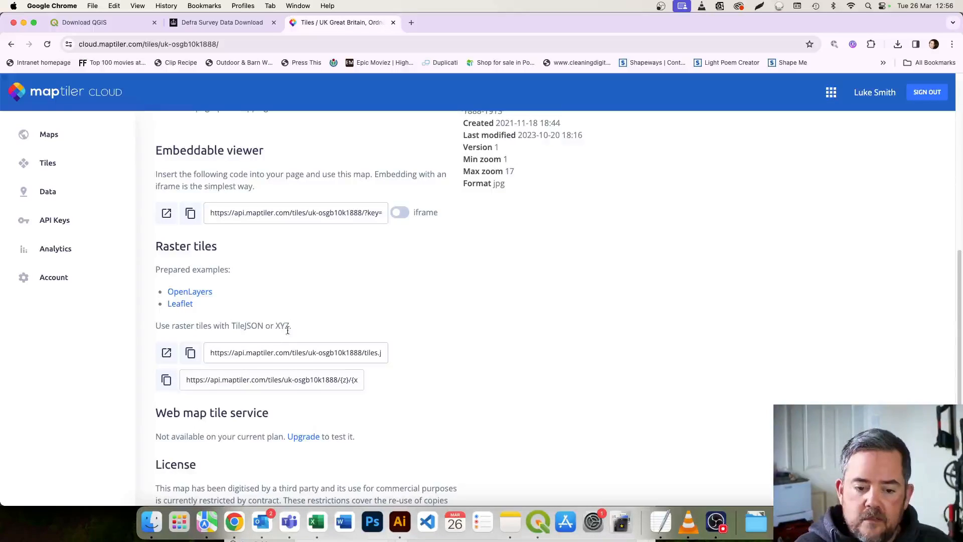
pyautogui.click(165, 383)
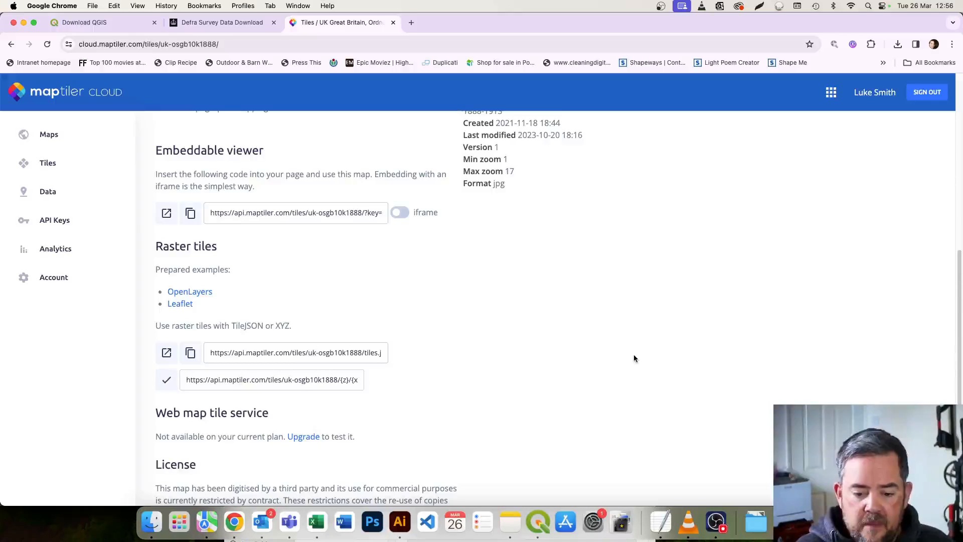
# Back in QGIS, try to create an XYZ tile connection named OS 1900 6 inch with the copied tile URL containing the API key.
pyautogui.click(529, 530)
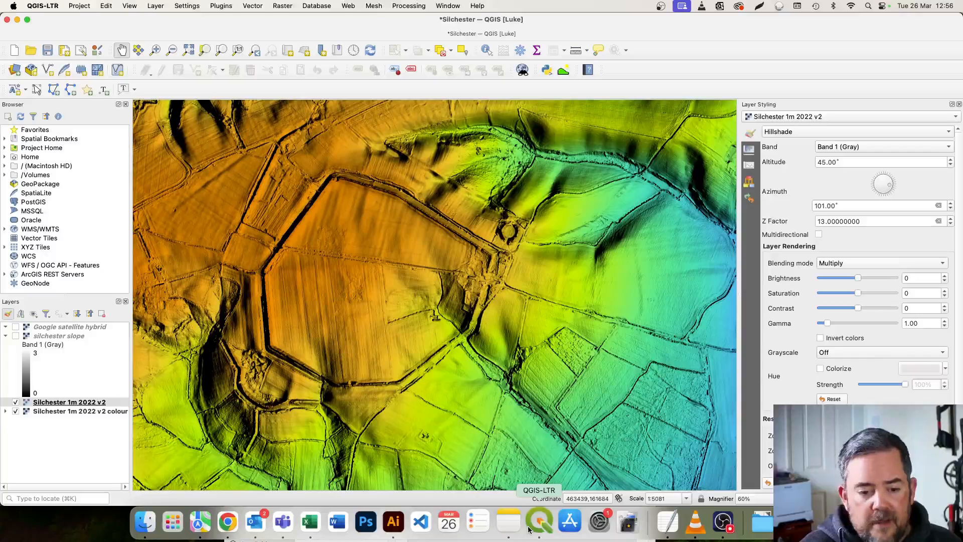
pyautogui.click(28, 249)
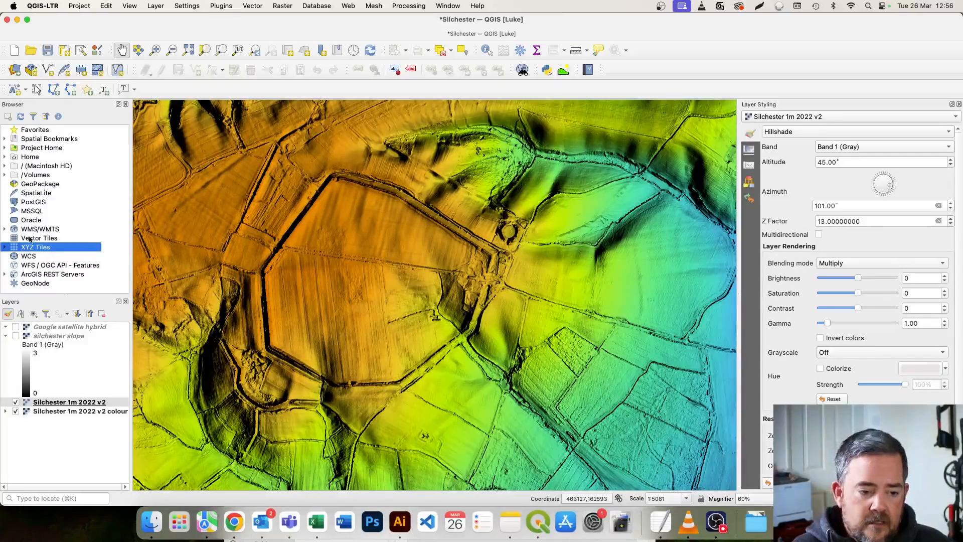
pyautogui.rightClick(26, 249)
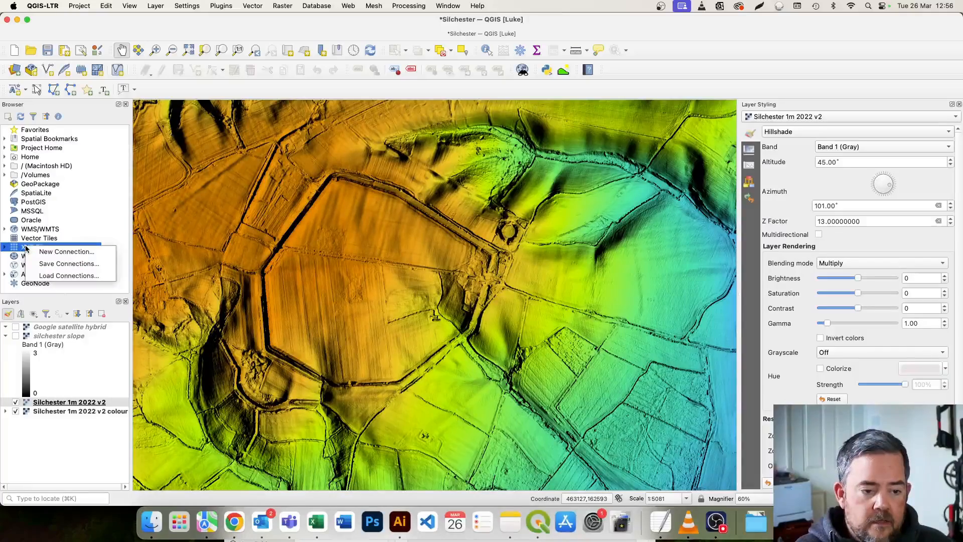
pyautogui.click(46, 251)
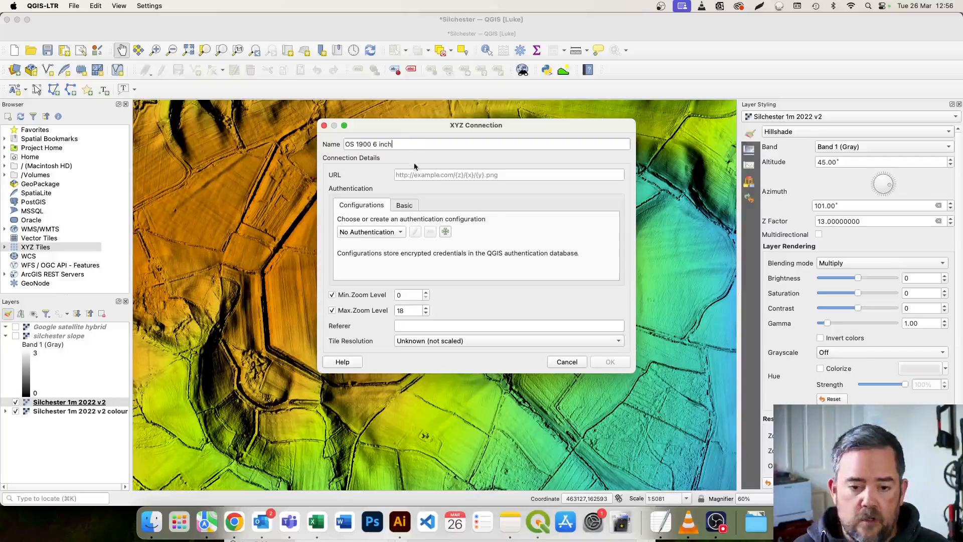
pyautogui.press('super+v')
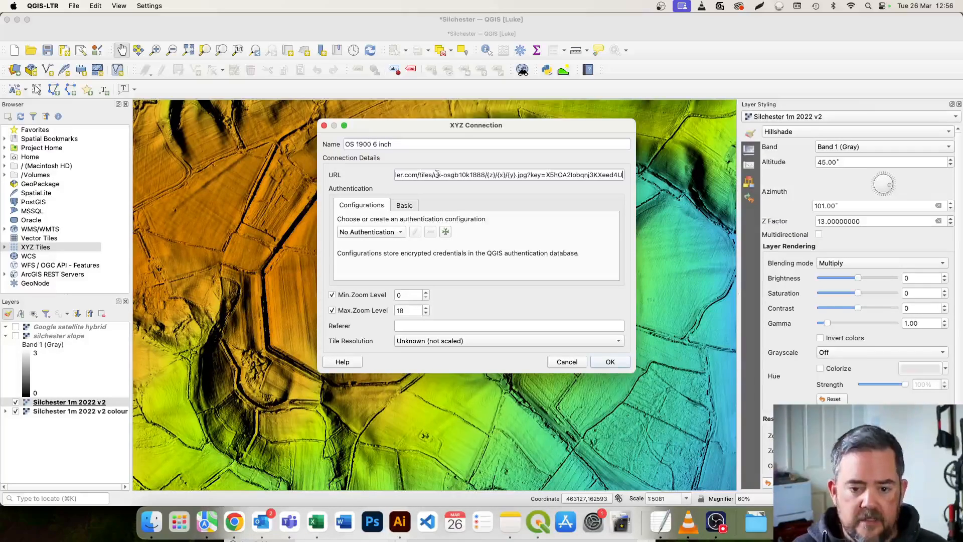
pyautogui.tripleClick(557, 171)
pyautogui.press('BackSpace')
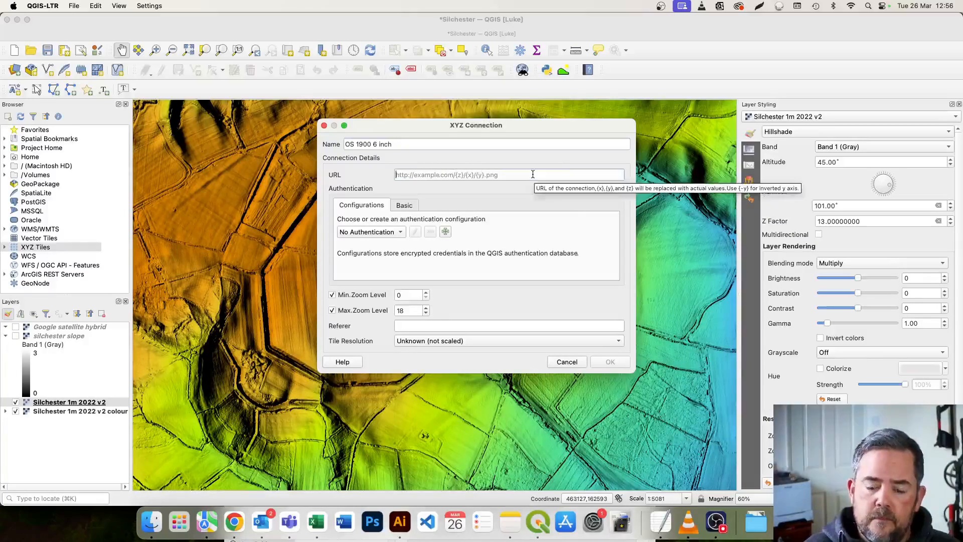
pyautogui.click(564, 362)
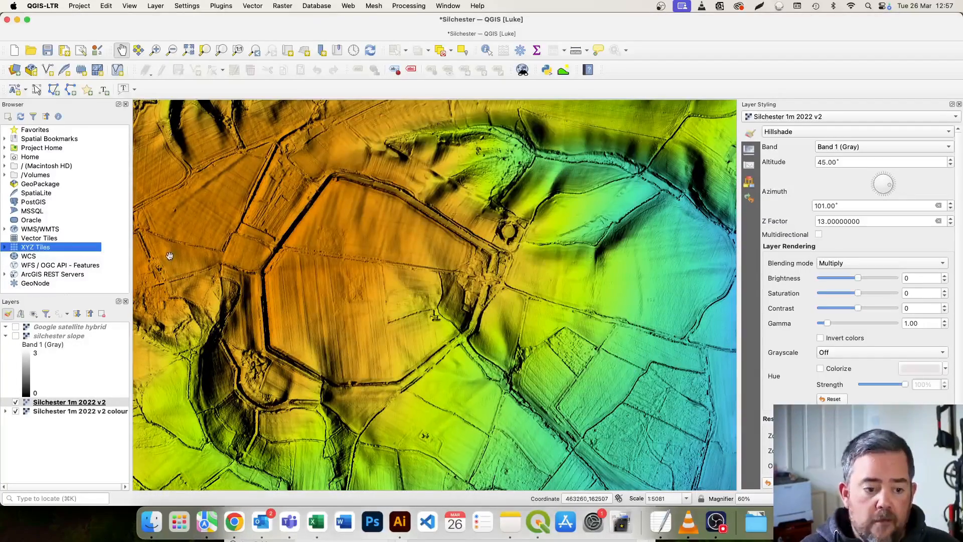
# Add the saved NLS 6 inch 1892-1960 XYZ tiles to the project as a layer above the Silchester 1m 2022 v2 hillshade.
pyautogui.click(5, 247)
pyautogui.scroll(-5, 45, 250)
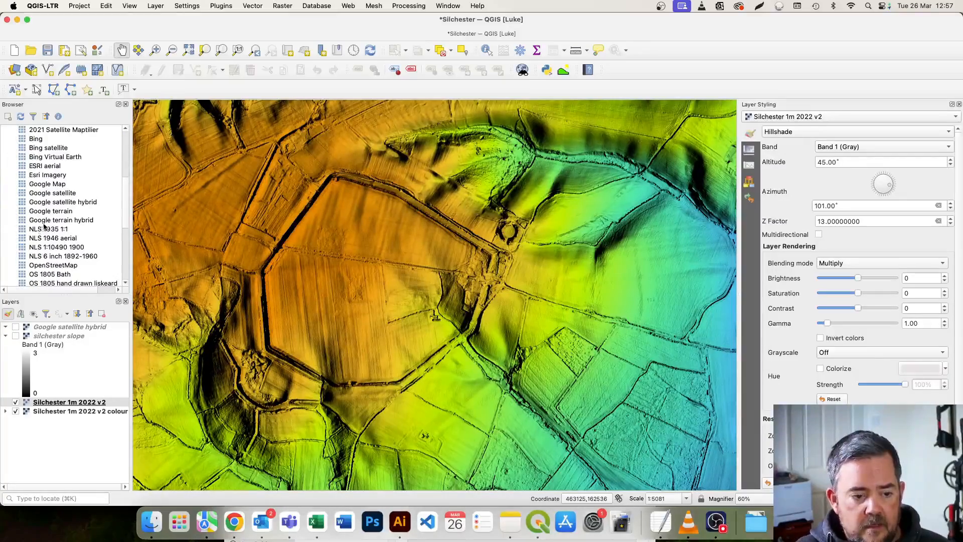
pyautogui.scroll(-1, 56, 240)
pyautogui.moveTo(56, 203); pyautogui.dragTo(56, 327)
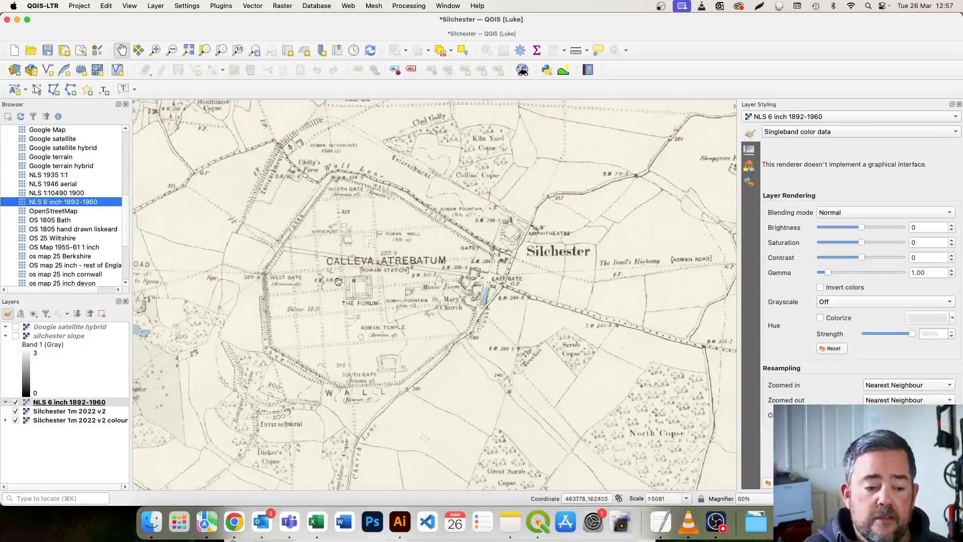
# Examine the Roman town, its walls and the surrounding roads and fields on the historic six-inch map.
pyautogui.scroll(-1, 354, 276)
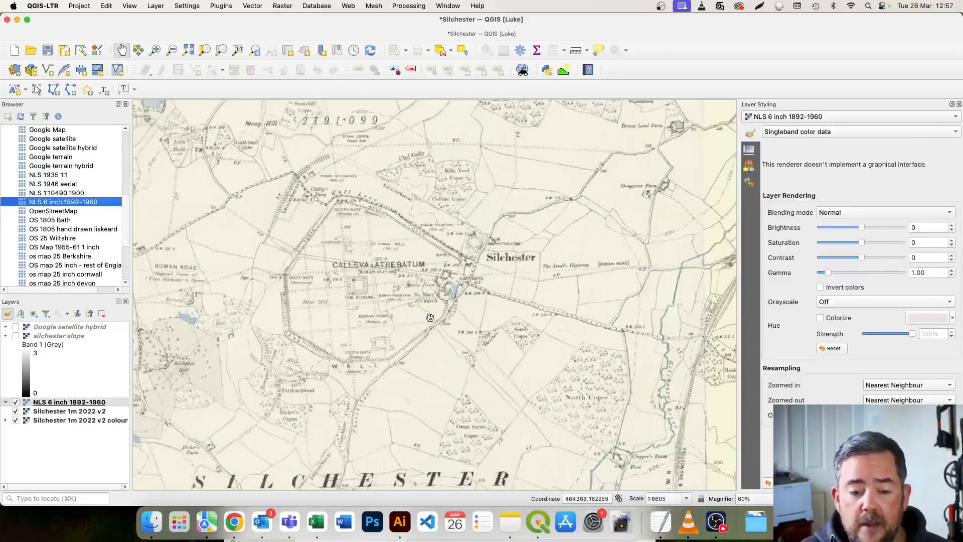
pyautogui.moveTo(373, 253); pyautogui.dragTo(395, 282)
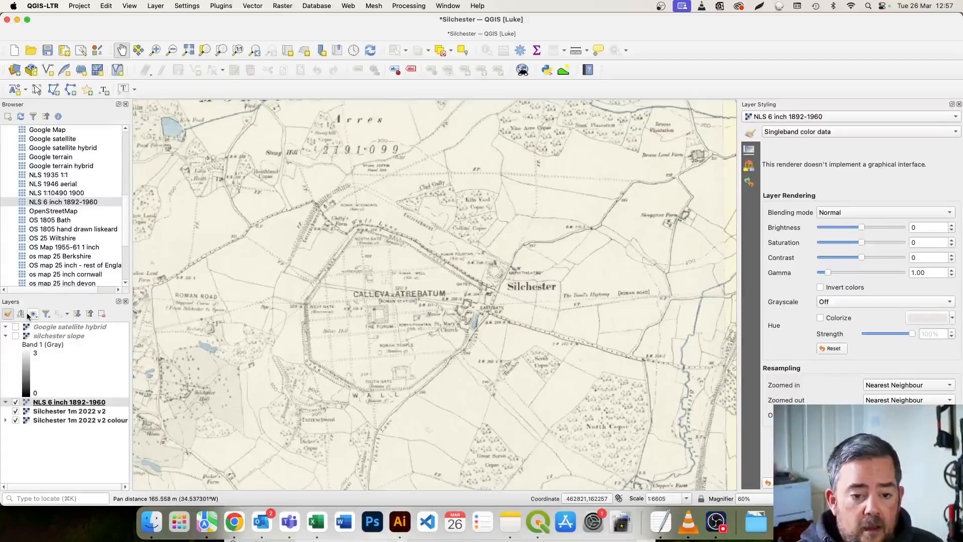
pyautogui.moveTo(354, 308); pyautogui.dragTo(358, 302)
pyautogui.moveTo(276, 294); pyautogui.dragTo(327, 289)
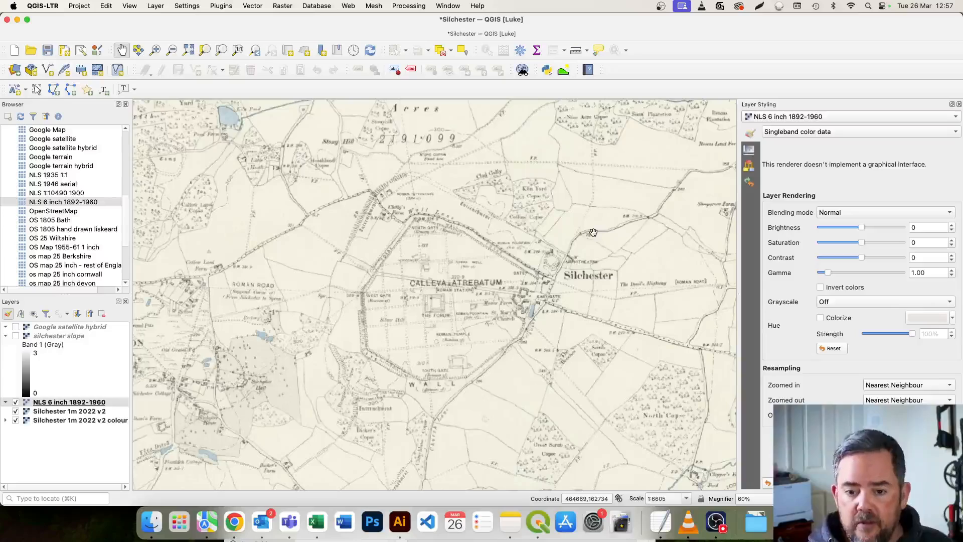
pyautogui.moveTo(566, 255); pyautogui.dragTo(473, 198)
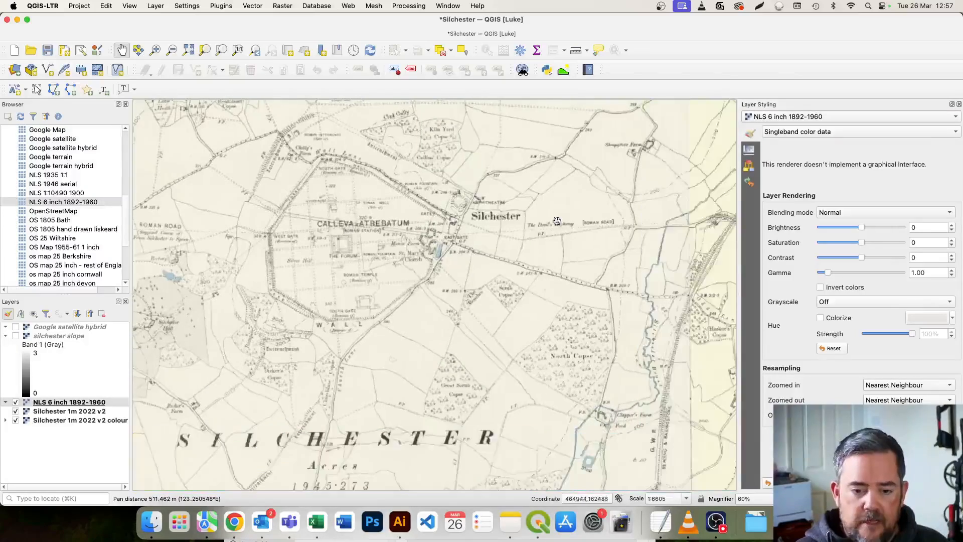
pyautogui.moveTo(321, 233); pyautogui.dragTo(330, 256)
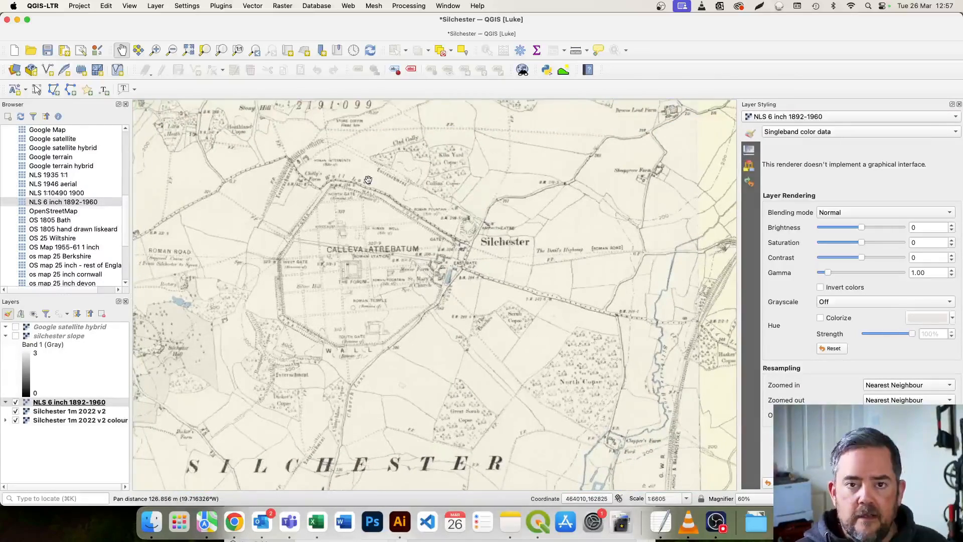
pyautogui.moveTo(368, 180); pyautogui.dragTo(373, 193)
pyautogui.moveTo(453, 179); pyautogui.dragTo(454, 211)
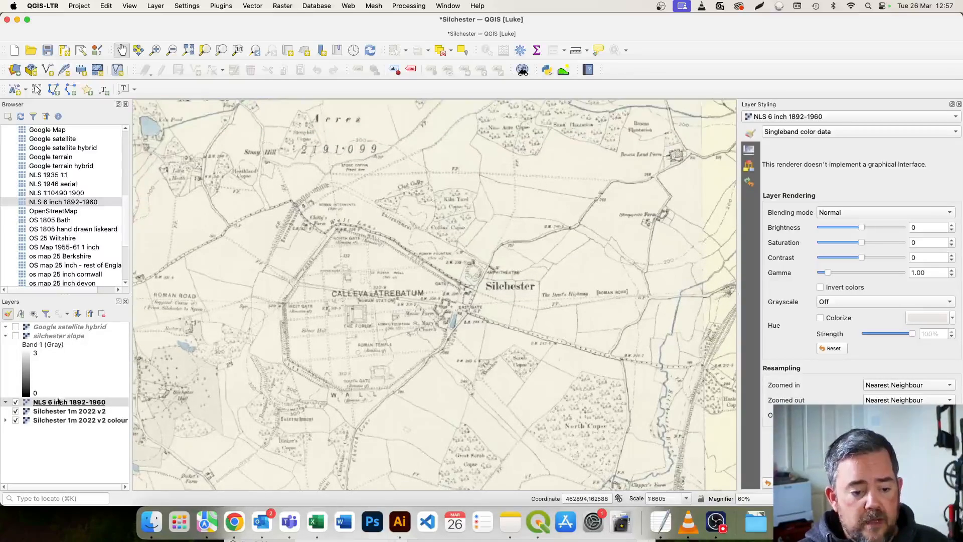
# Switch the NLS 6 inch 1892-1960 layer off and on to compare it with the coloured hillshade beneath.
pyautogui.click(17, 403)
pyautogui.click(16, 402)
pyautogui.click(15, 402)
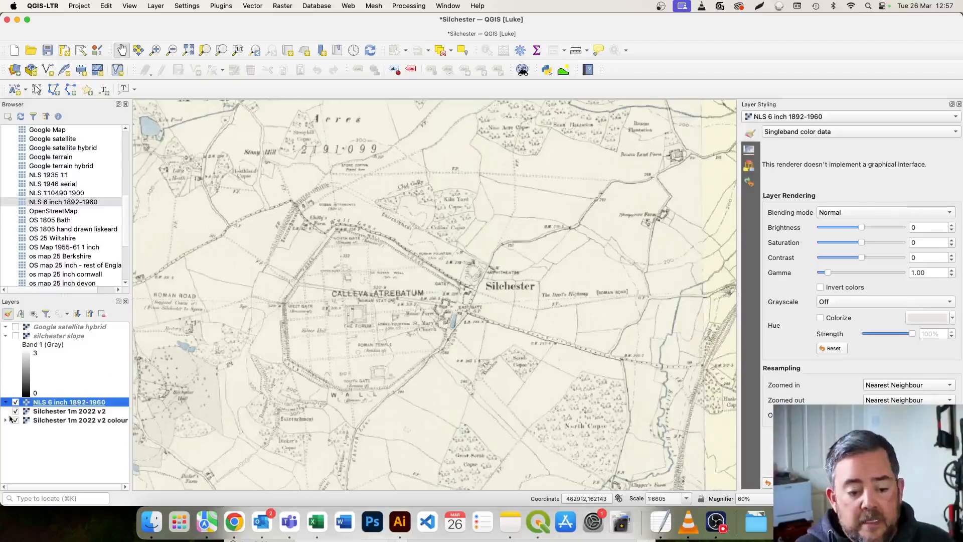
# Set the NLS 6 inch 1892-1960 layer's blending mode to Multiply so it overlays the coloured hillshade.
pyautogui.click(91, 411)
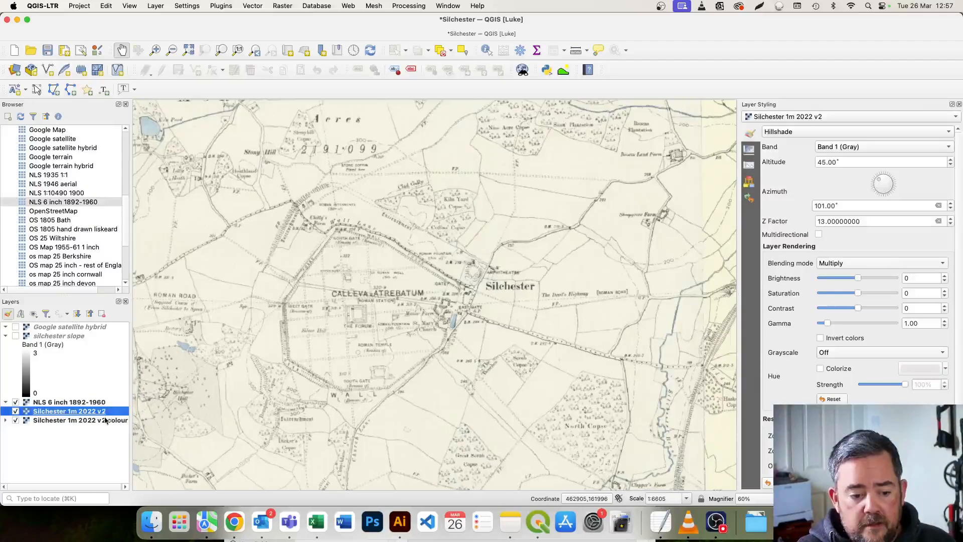
pyautogui.click(106, 403)
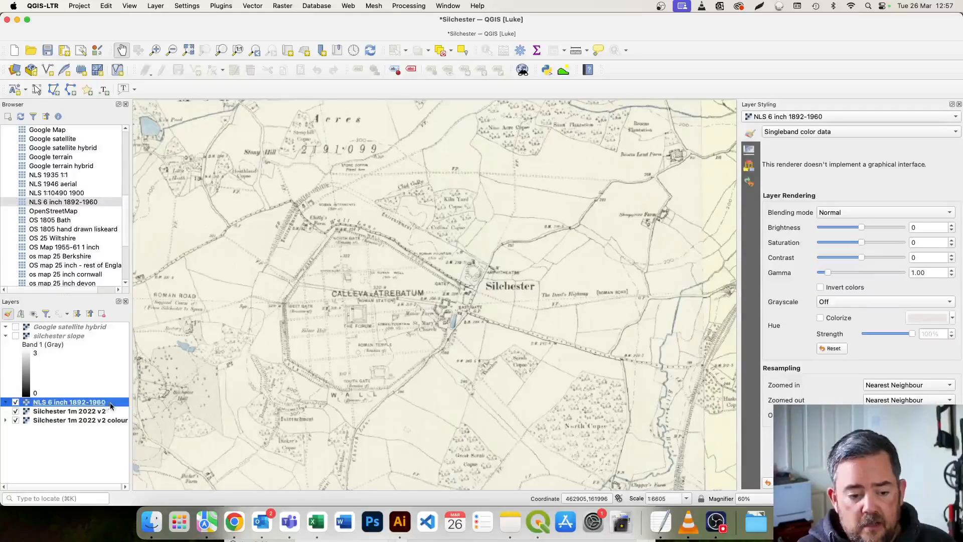
pyautogui.click(897, 215)
pyautogui.click(890, 285)
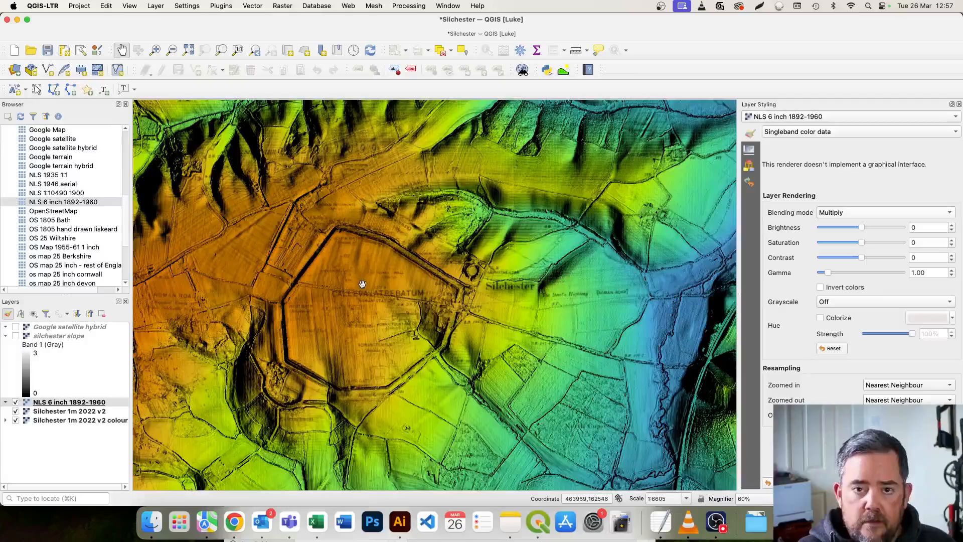
pyautogui.scroll(2, 361, 284)
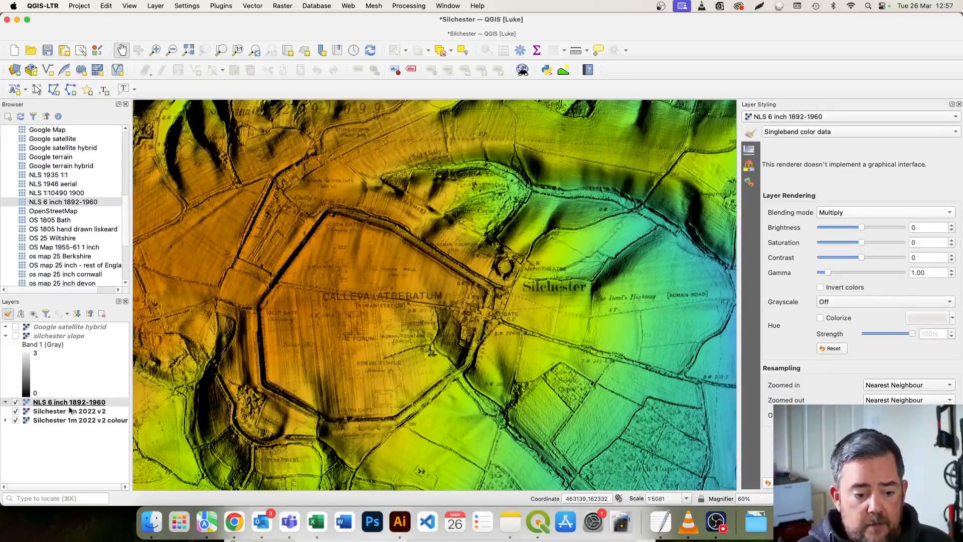
# Move the Google satellite hybrid layer directly below NLS 6 inch 1892-1960 and make it visible.
pyautogui.moveTo(70, 327); pyautogui.dragTo(69, 408)
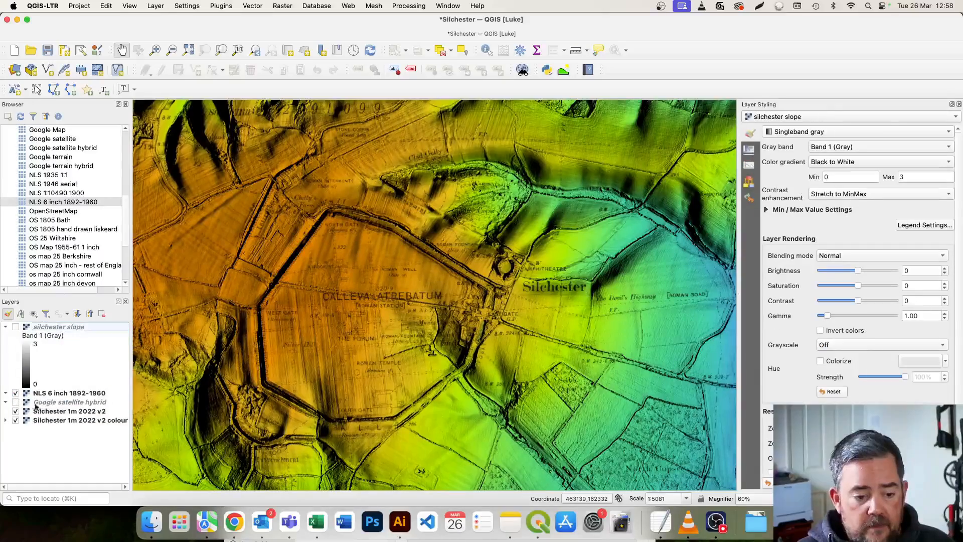
pyautogui.click(15, 402)
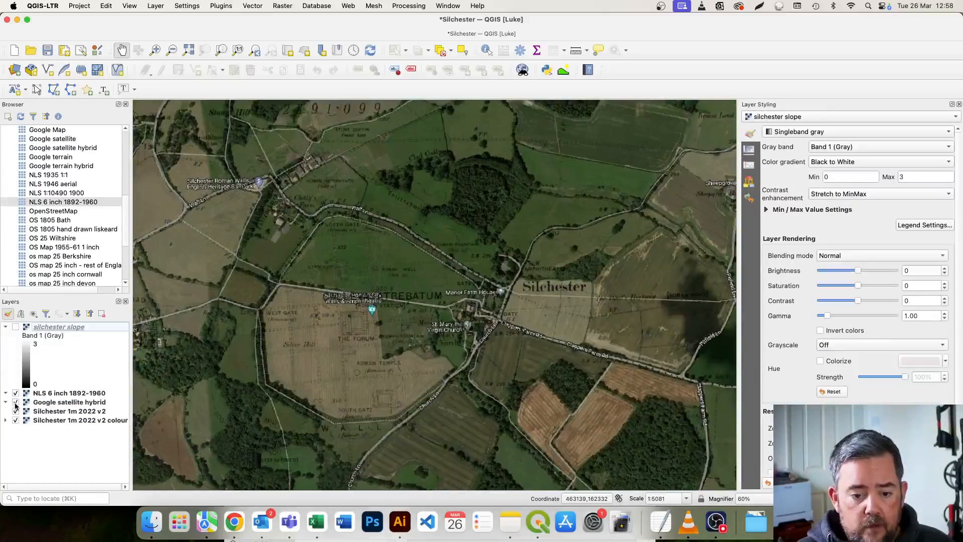
# Invert the colours of the NLS 6 inch 1892-1960 layer over the satellite imagery.
pyautogui.click(59, 394)
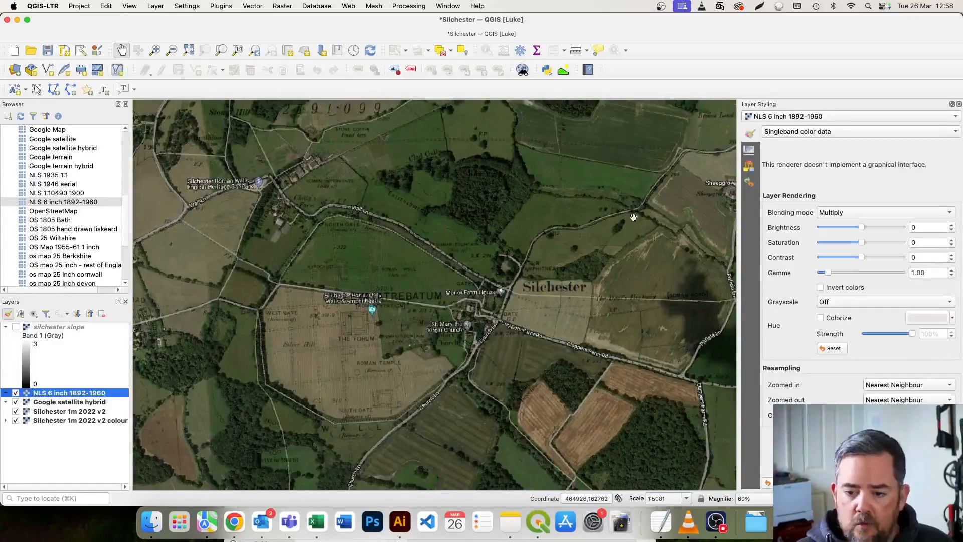
pyautogui.click(820, 287)
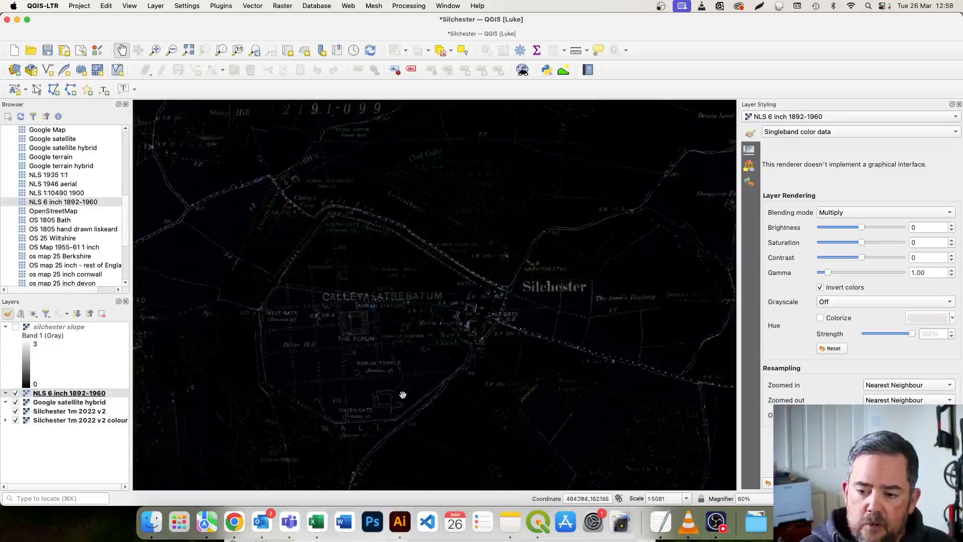
# Set the NLS 6 inch 1892-1960 layer's blending mode to Screen and hide the layer to compare with the plain satellite imagery.
pyautogui.click(896, 215)
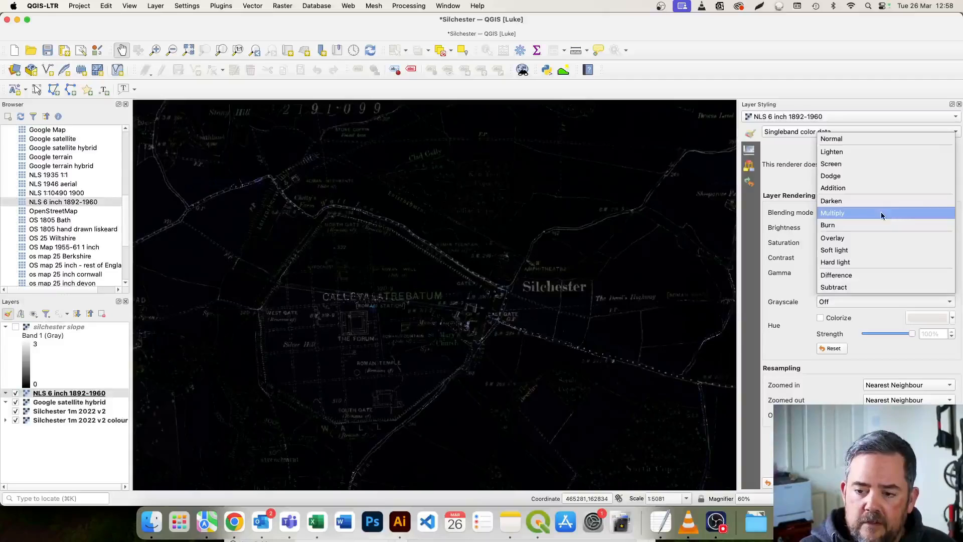
pyautogui.click(879, 164)
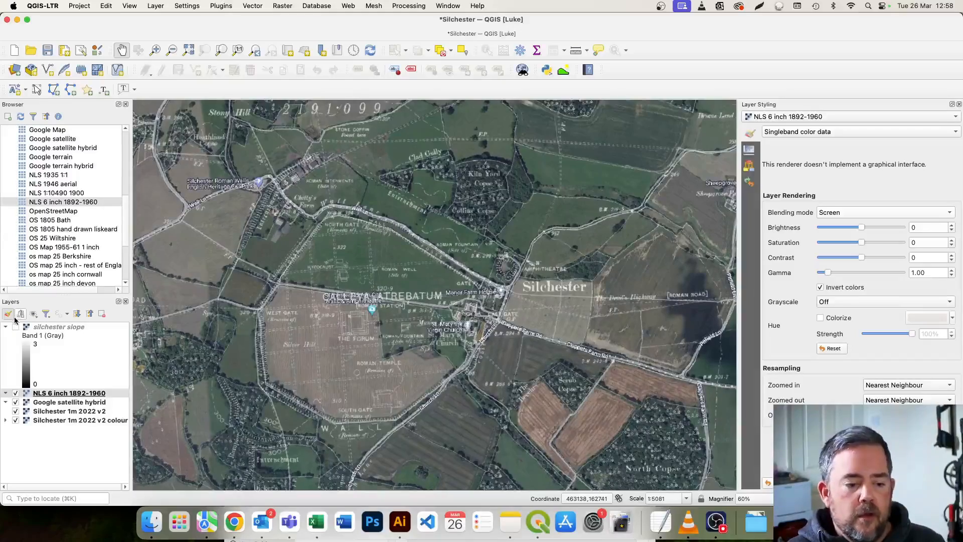
pyautogui.click(16, 393)
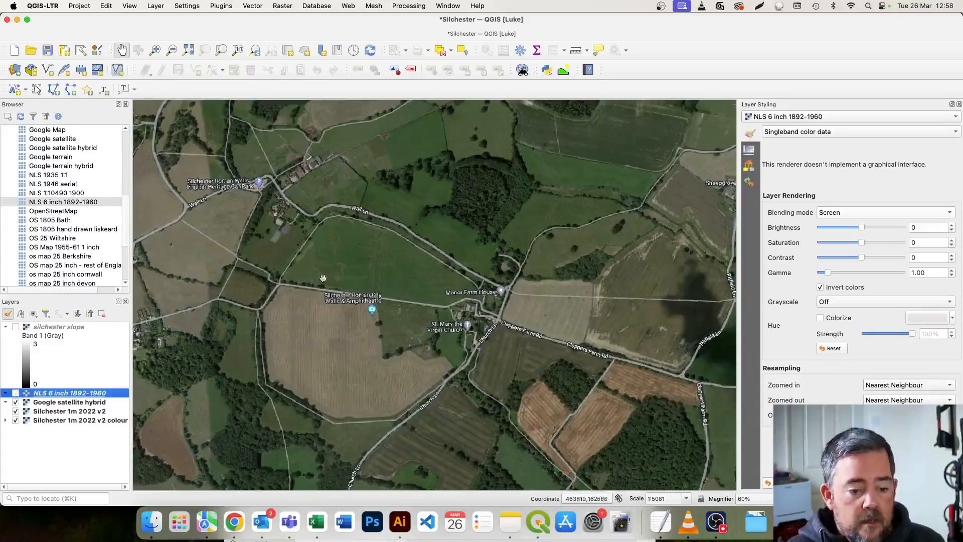
pyautogui.scroll(-1, 379, 264)
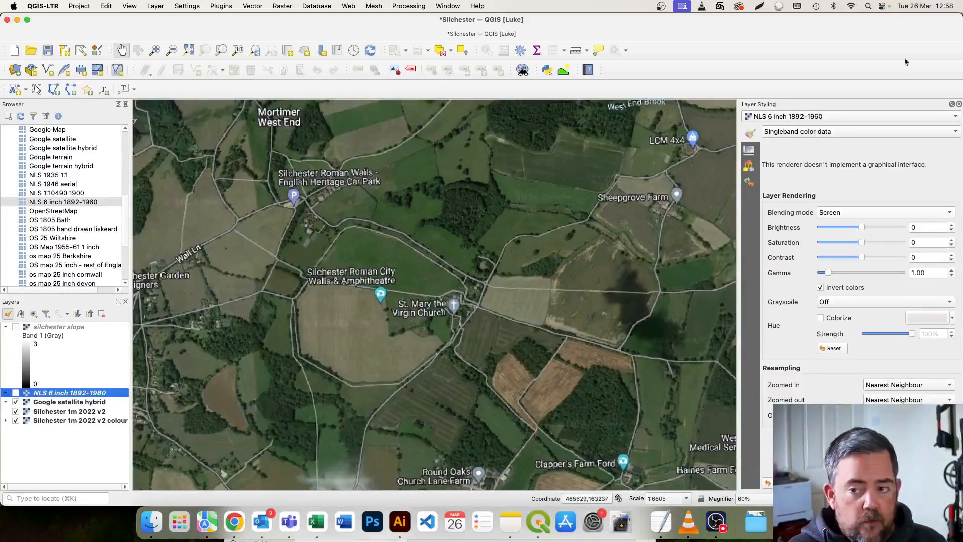
# Close the finished Slope dialog and narrow the main QGIS window to leave room beside it, keeping the Roman town in view.
pyautogui.moveTo(960, 39); pyautogui.dragTo(518, 92)
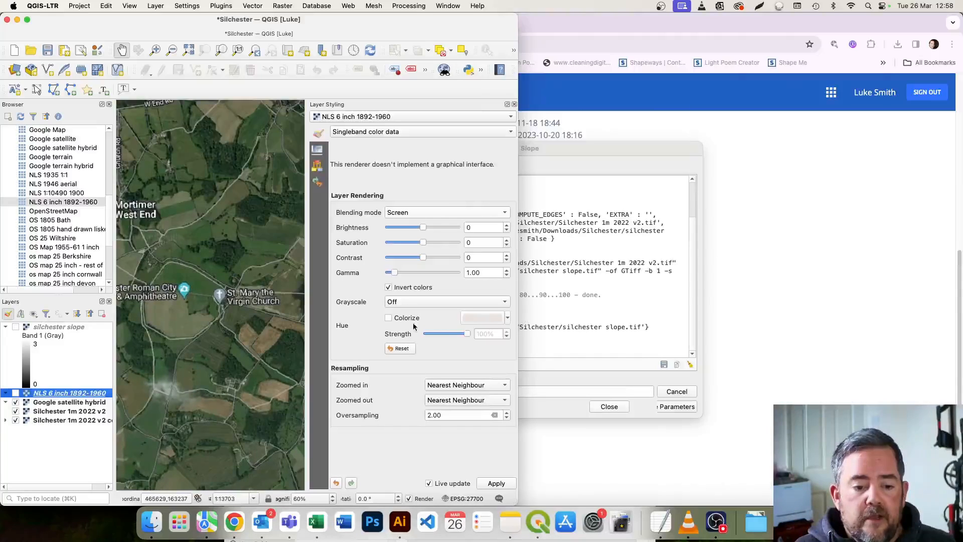
pyautogui.click(609, 409)
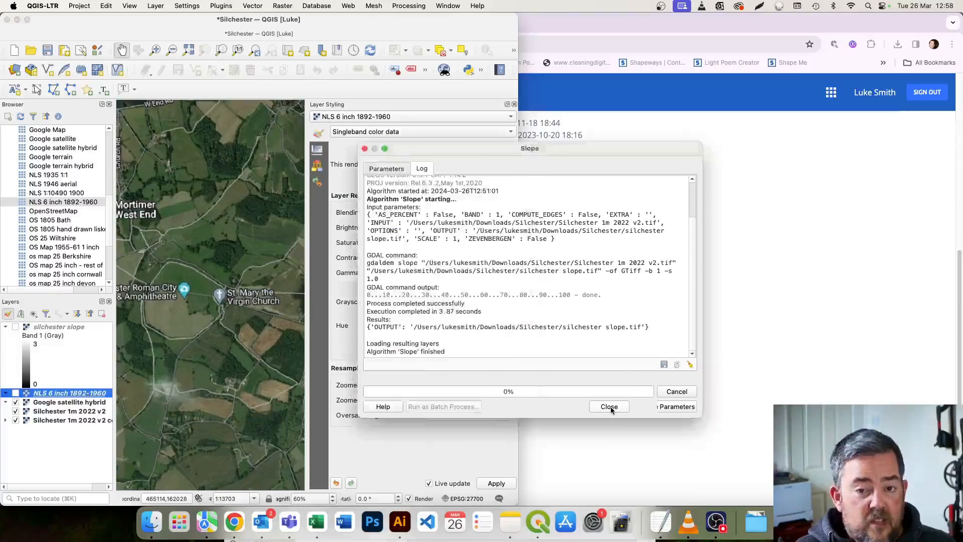
pyautogui.moveTo(519, 84); pyautogui.dragTo(607, 86)
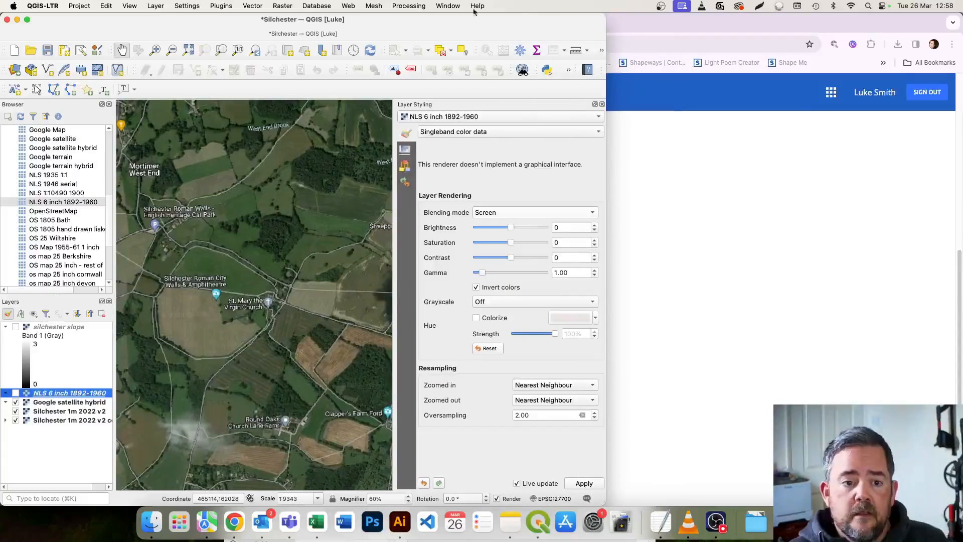
pyautogui.moveTo(186, 283); pyautogui.dragTo(218, 281)
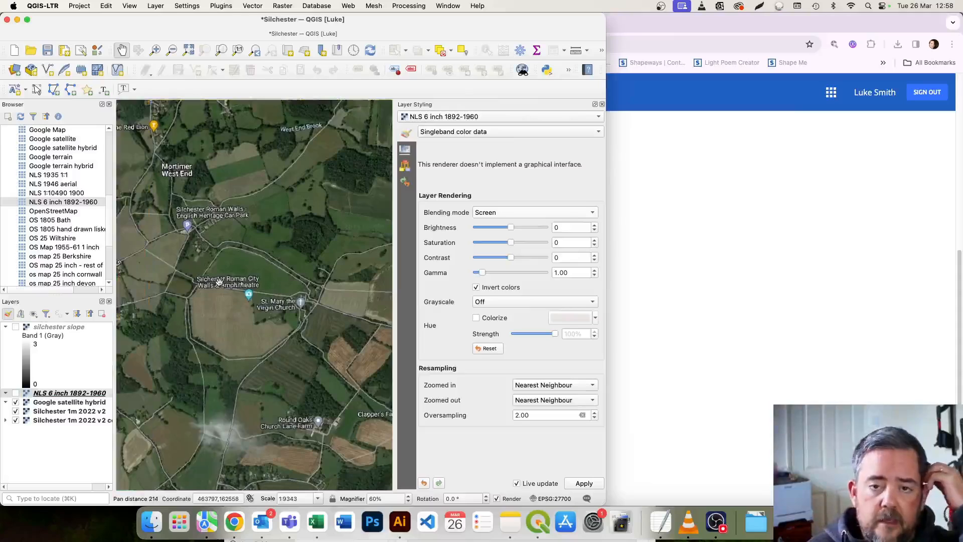
pyautogui.scroll(1, 220, 282)
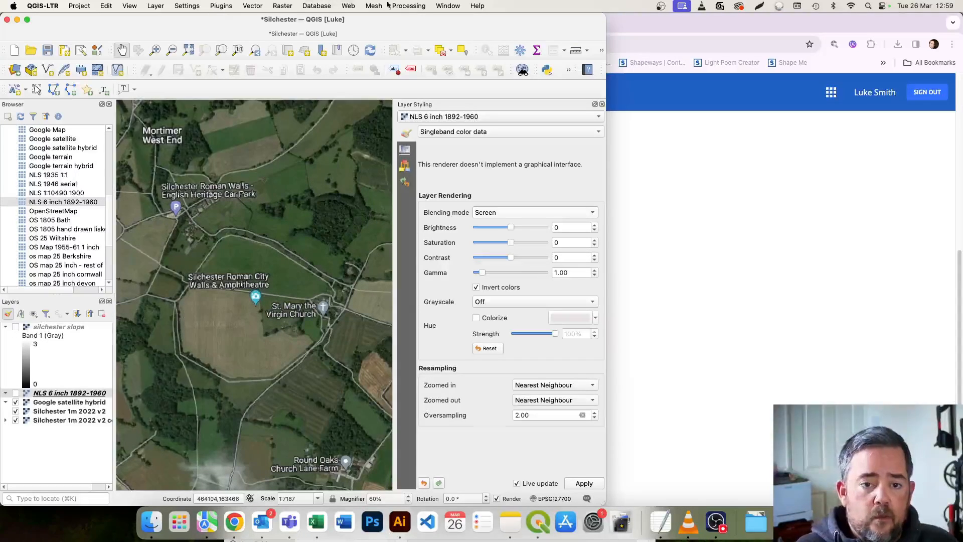
# Open the Georeferencer and load the raster silchester map 2.jpg from the Silchester folder.
pyautogui.click(284, 6)
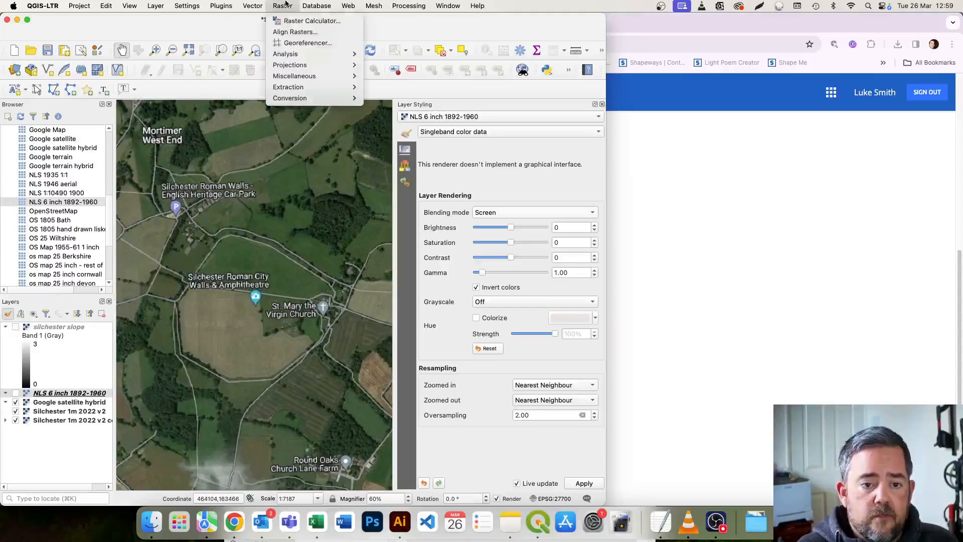
pyautogui.click(300, 44)
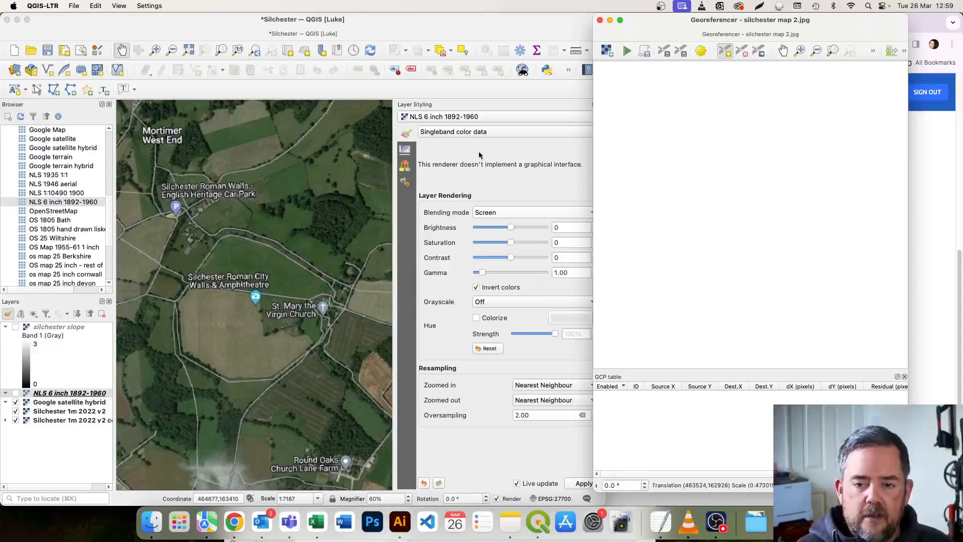
pyautogui.click(605, 51)
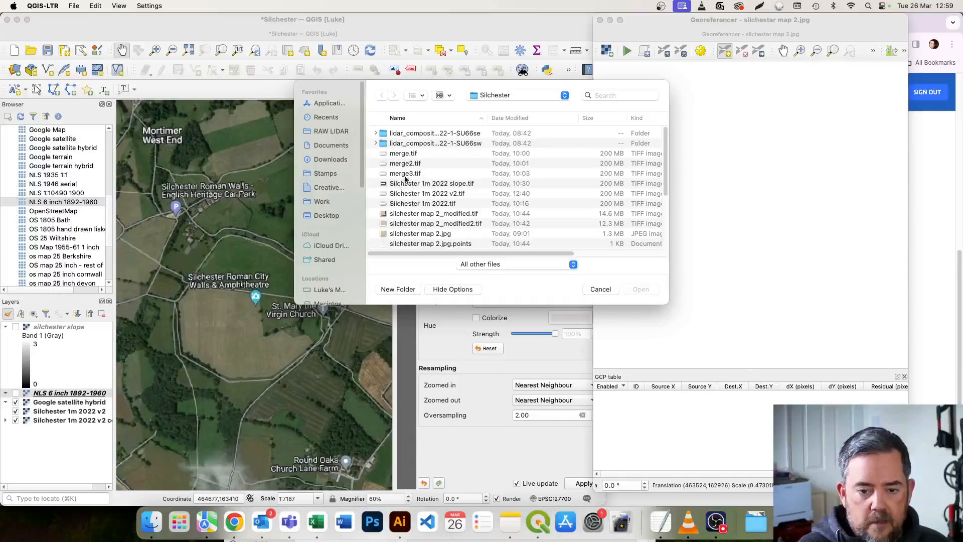
pyautogui.doubleClick(409, 236)
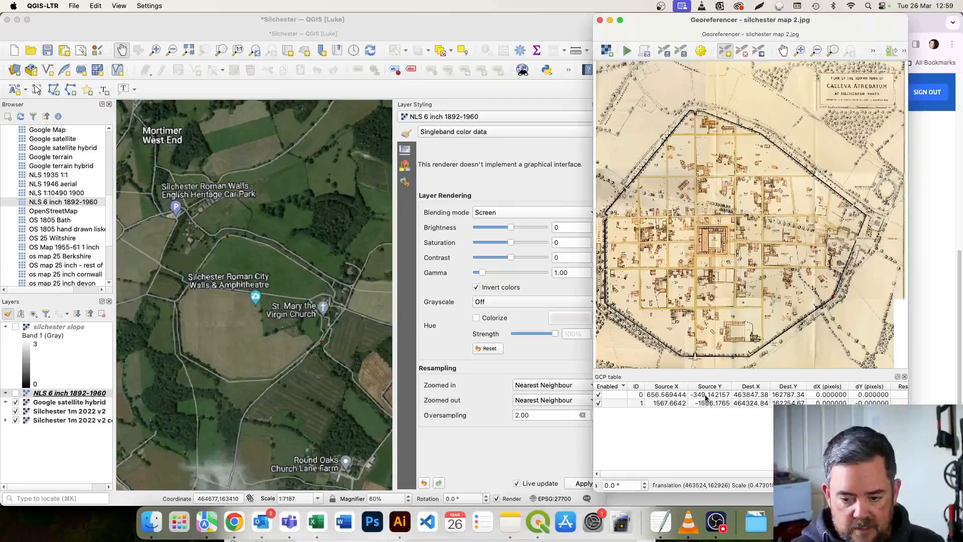
# Delete both existing control points from the GCP table and widen the Georeferencer window.
pyautogui.click(706, 395)
pyautogui.press('Delete')
pyautogui.press('Delete')
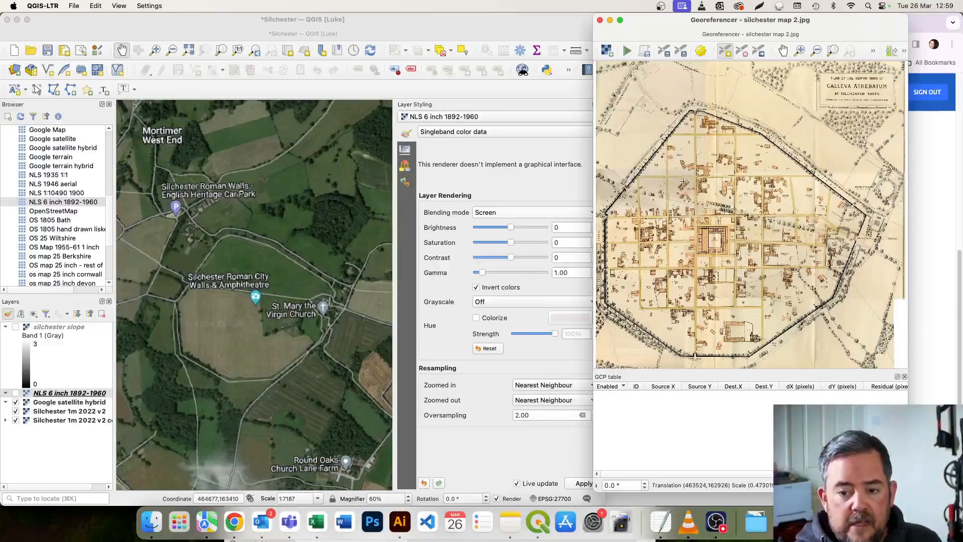
pyautogui.moveTo(592, 93); pyautogui.dragTo(530, 99)
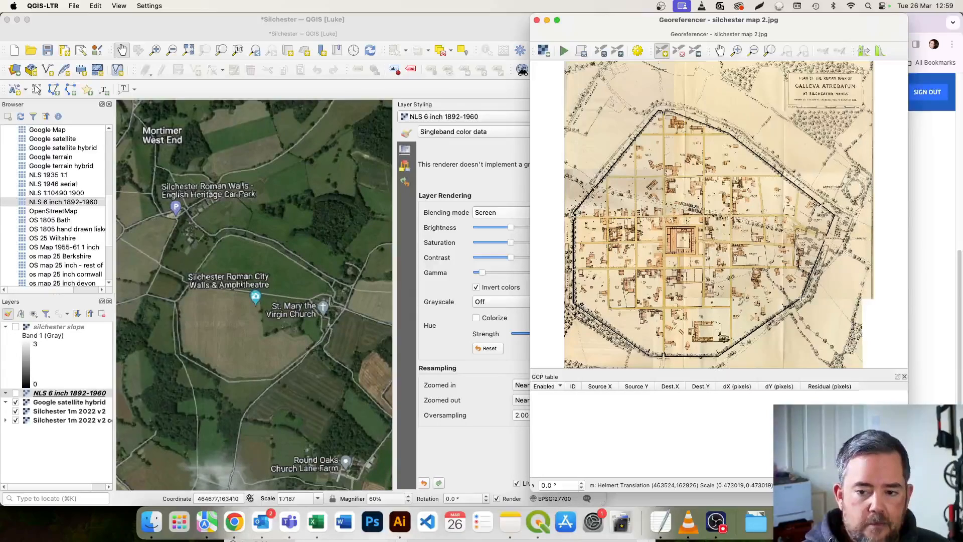
# Hide the Google satellite hybrid layer to expose the coloured hillshade around the town wall's northern corner.
pyautogui.scroll(5, 232, 240)
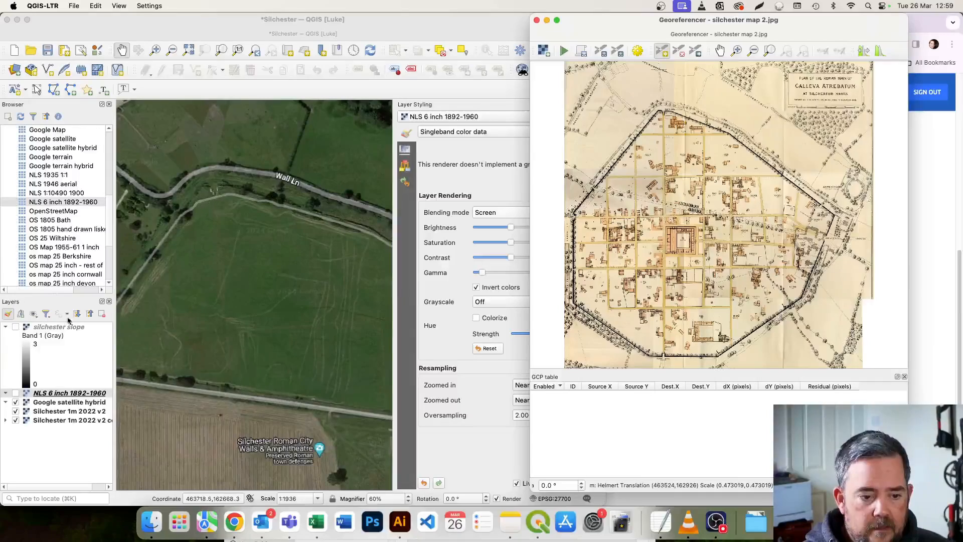
pyautogui.click(16, 402)
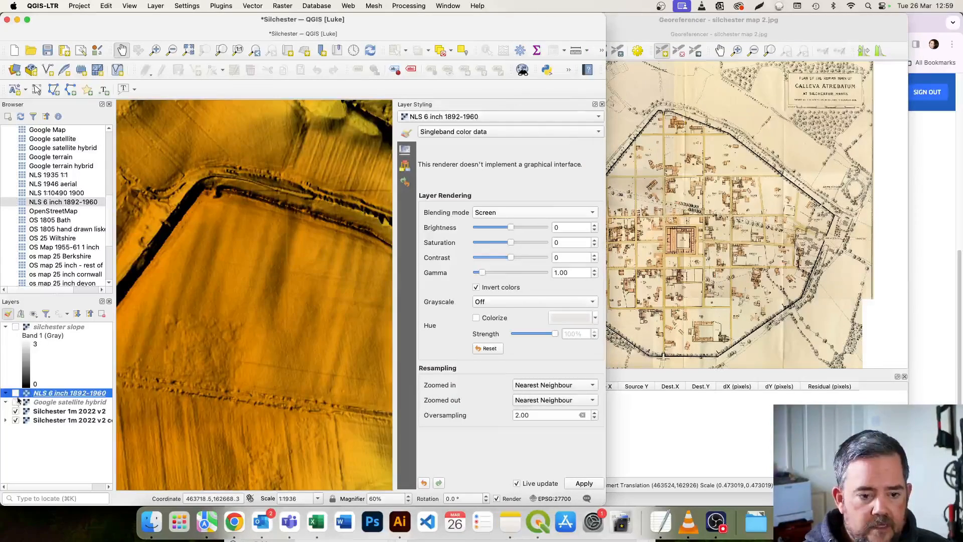
pyautogui.scroll(-1, 197, 219)
pyautogui.scroll(-1, 206, 220)
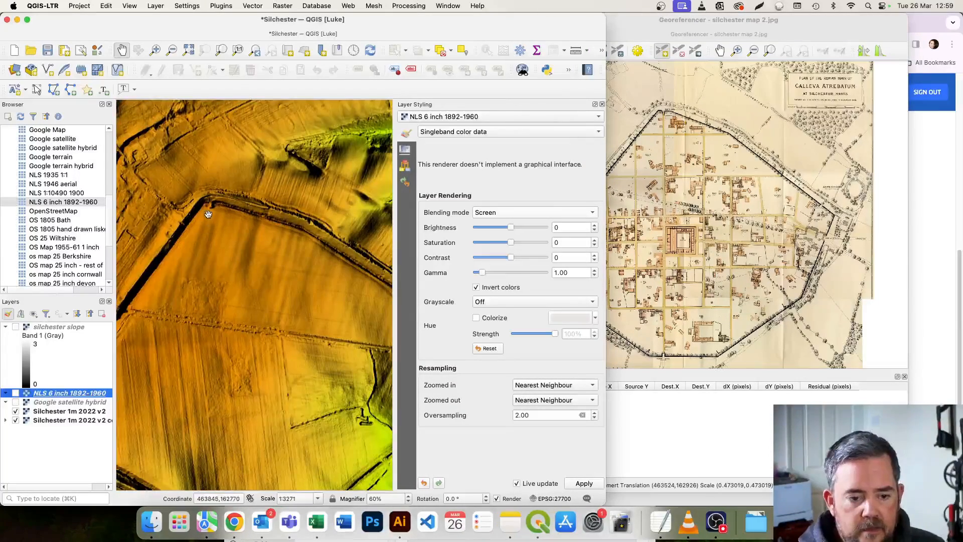
pyautogui.scroll(1, 217, 259)
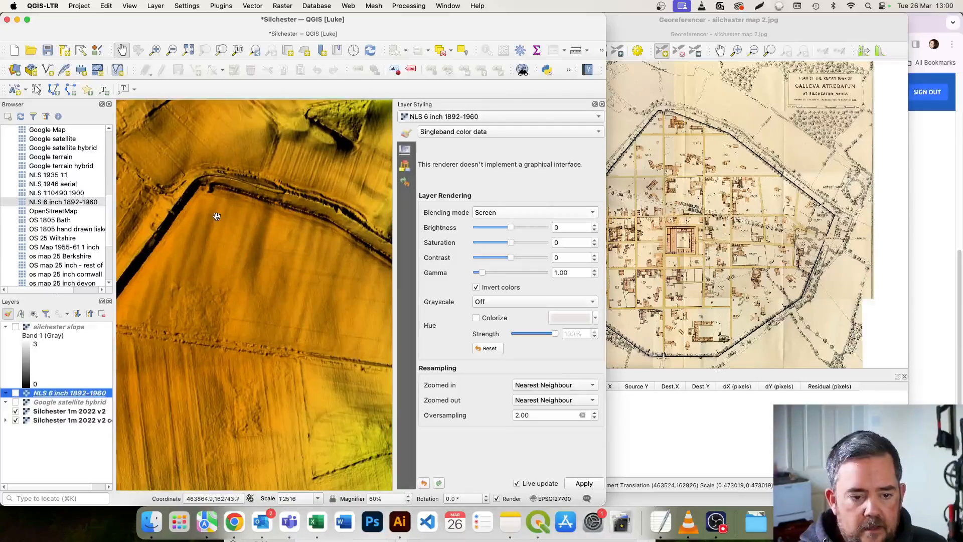
pyautogui.moveTo(216, 217); pyautogui.dragTo(224, 204)
pyautogui.scroll(2, 670, 120)
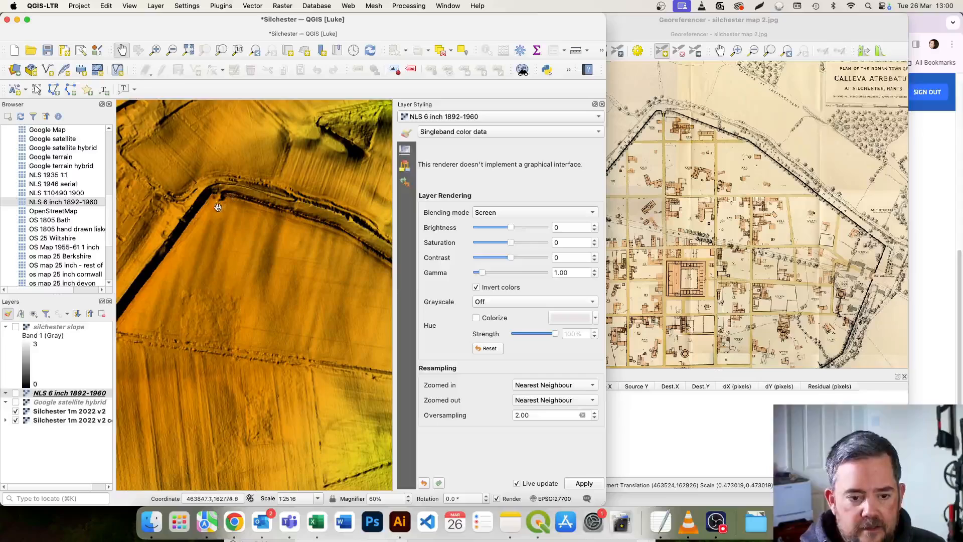
# Add a control point linking the plan's northern wall corner to the same corner on the hillshade, at about 463843.6, 162788.1 in EPSG:27700.
pyautogui.click(721, 22)
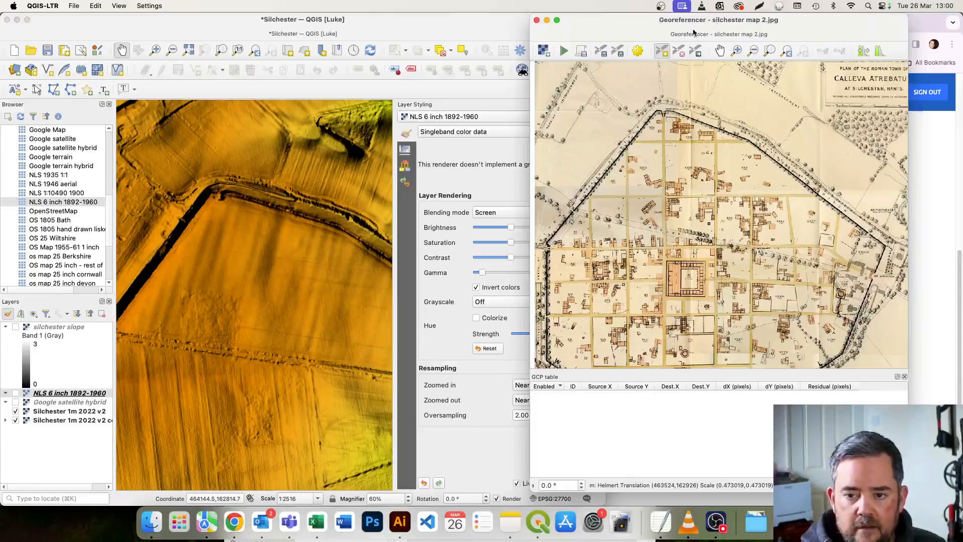
pyautogui.click(661, 52)
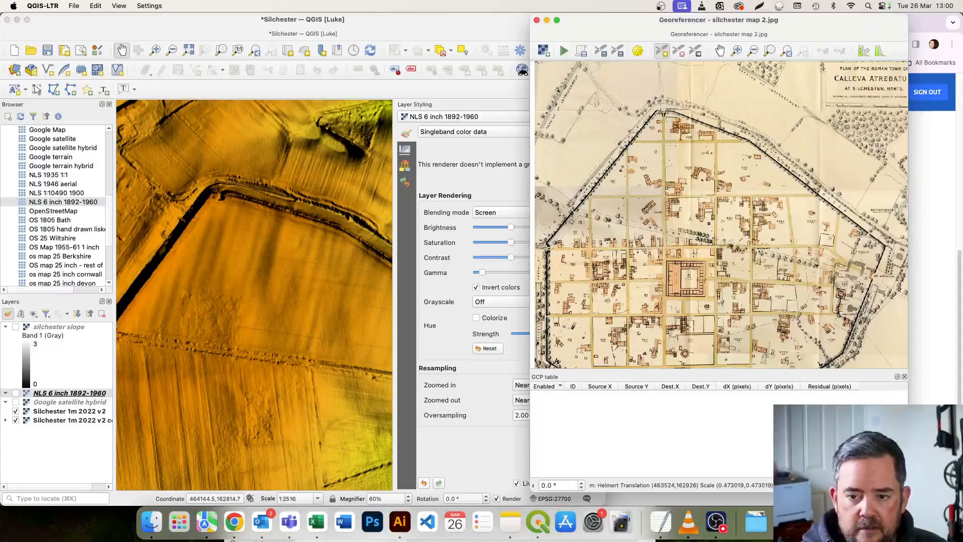
pyautogui.click(663, 114)
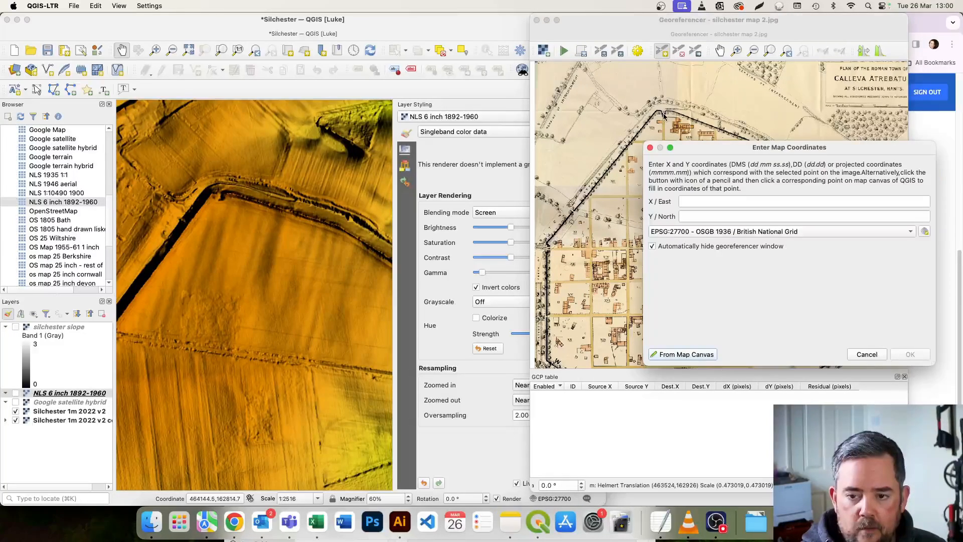
pyautogui.click(685, 355)
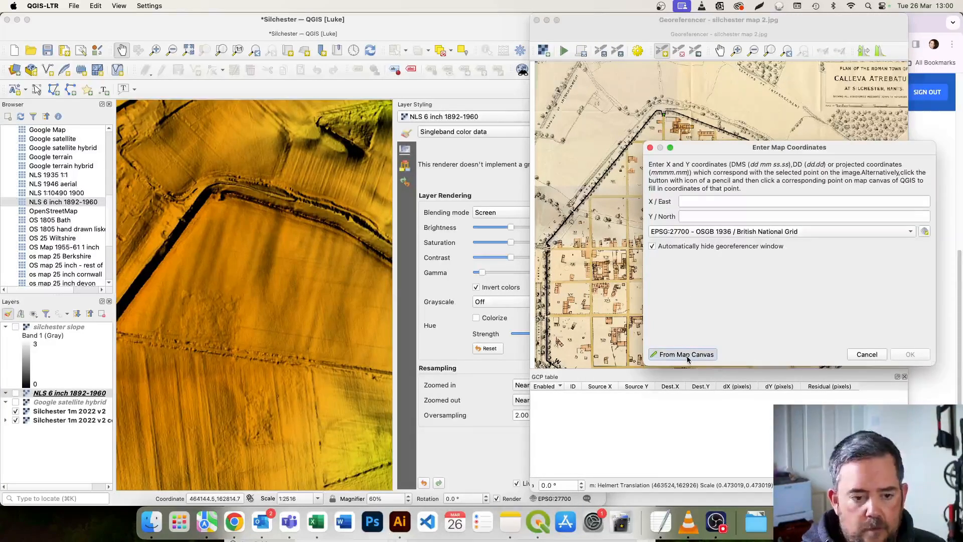
pyautogui.click(216, 199)
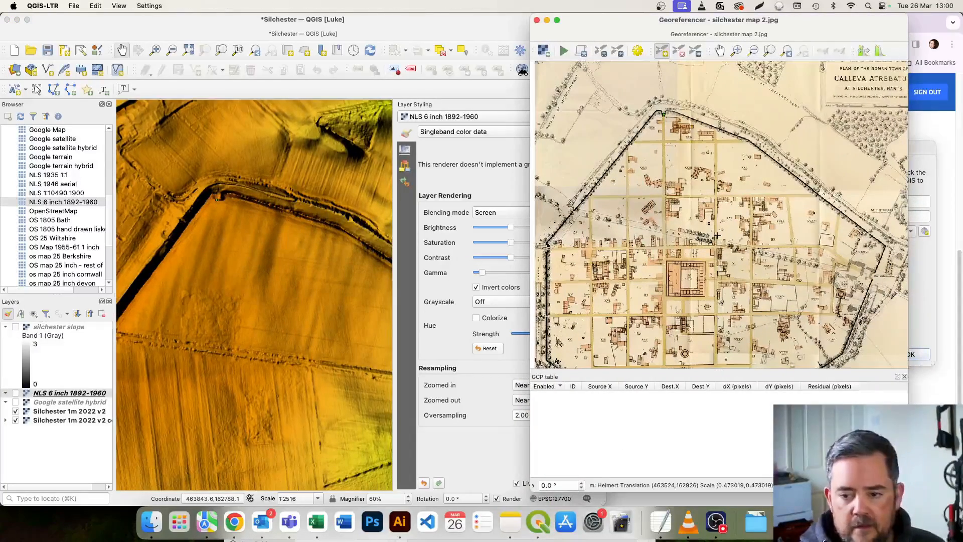
pyautogui.click(932, 273)
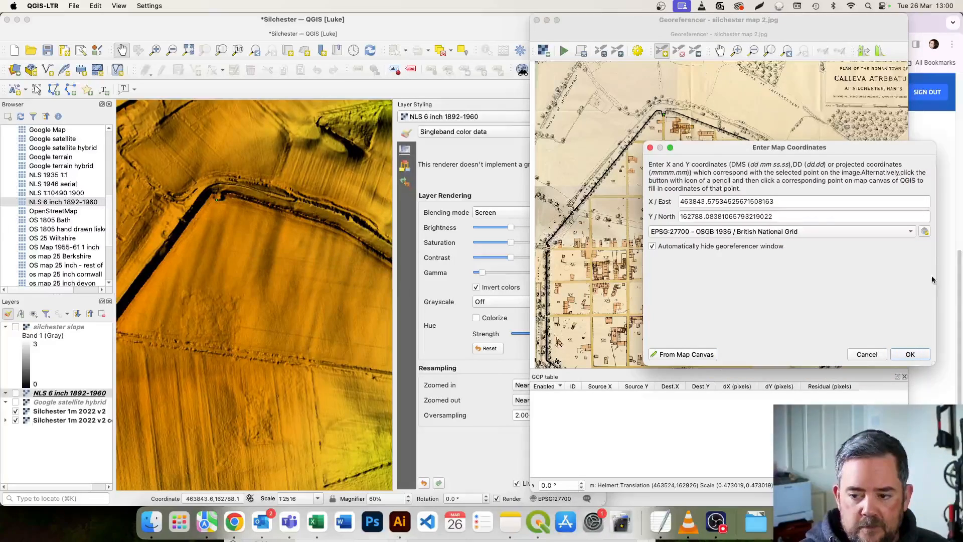
pyautogui.click(910, 354)
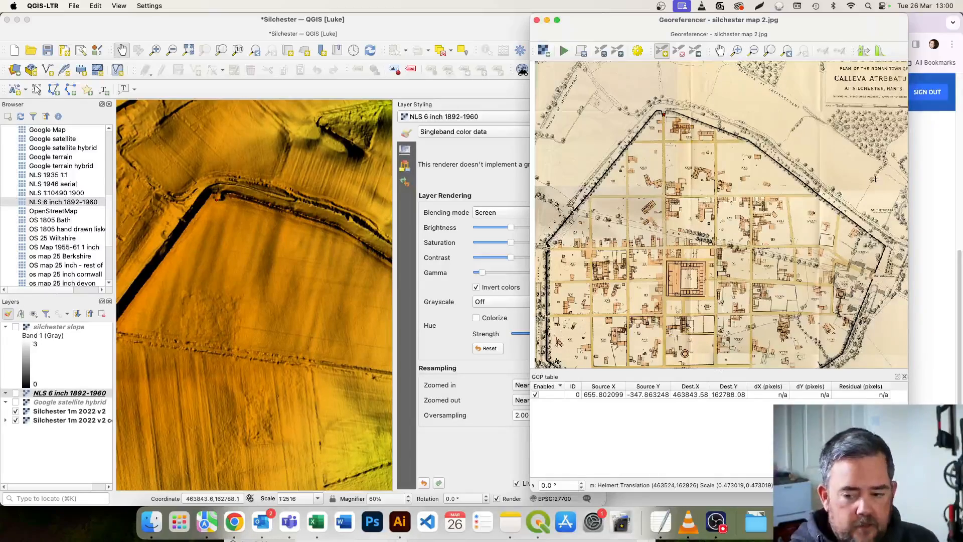
# Add a second control point linking the plan's south-eastern wall corner to the same corner on the hillshade, at about 464317.5, 162268.2 in EPSG:27700.
pyautogui.click(720, 50)
pyautogui.moveTo(784, 280); pyautogui.dragTo(718, 258)
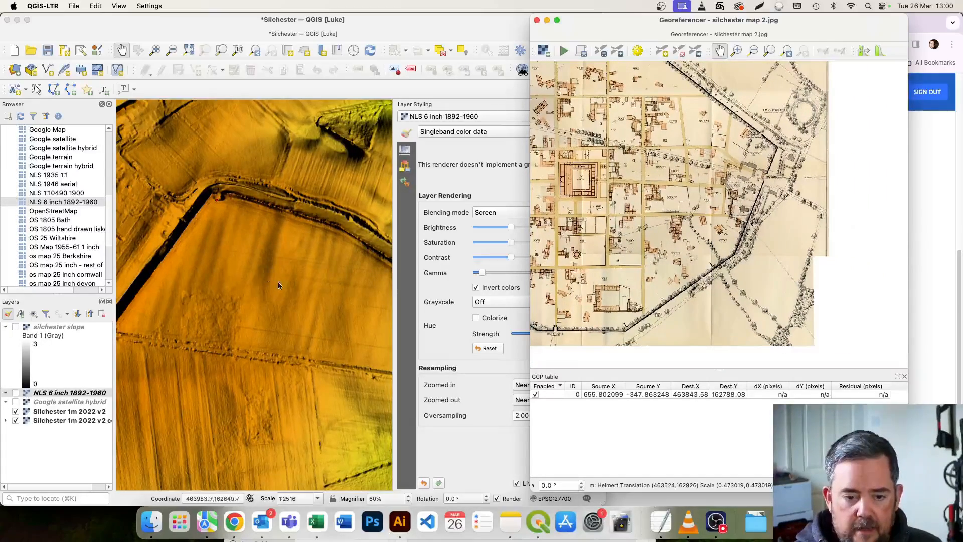
pyautogui.moveTo(299, 290); pyautogui.dragTo(210, 215)
pyautogui.moveTo(297, 301); pyautogui.dragTo(296, 295)
pyautogui.scroll(-2, 295, 290)
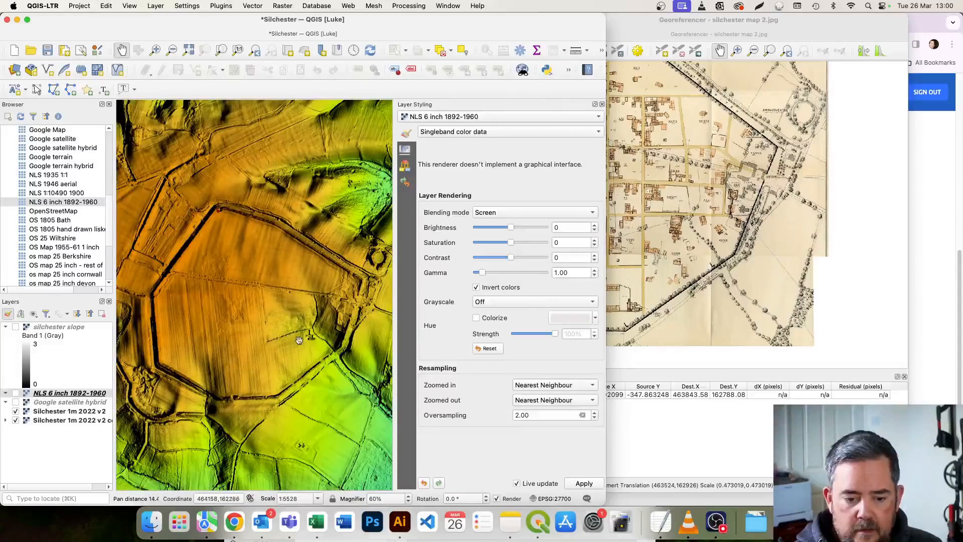
pyautogui.moveTo(300, 340); pyautogui.dragTo(289, 298)
pyautogui.scroll(1, 338, 312)
pyautogui.scroll(1, 331, 306)
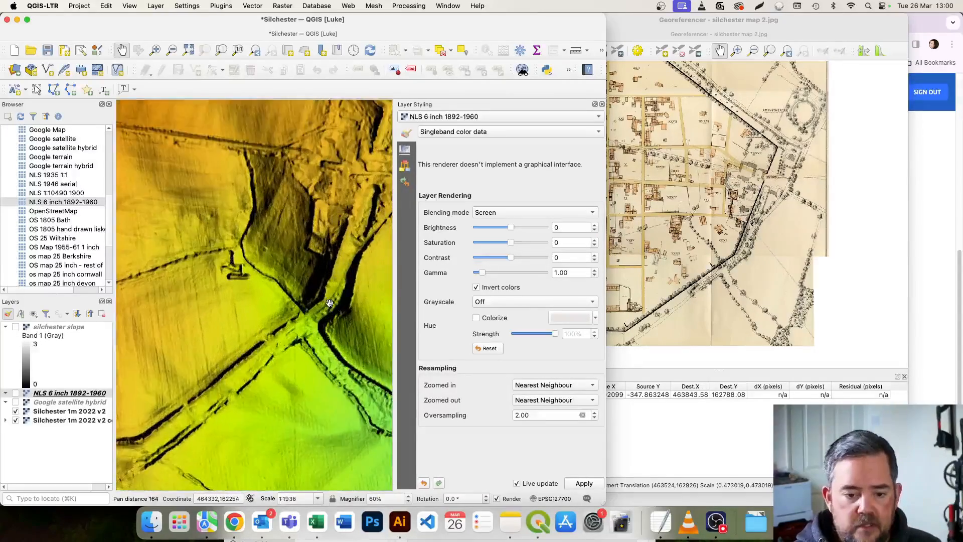
pyautogui.click(757, 26)
pyautogui.click(661, 52)
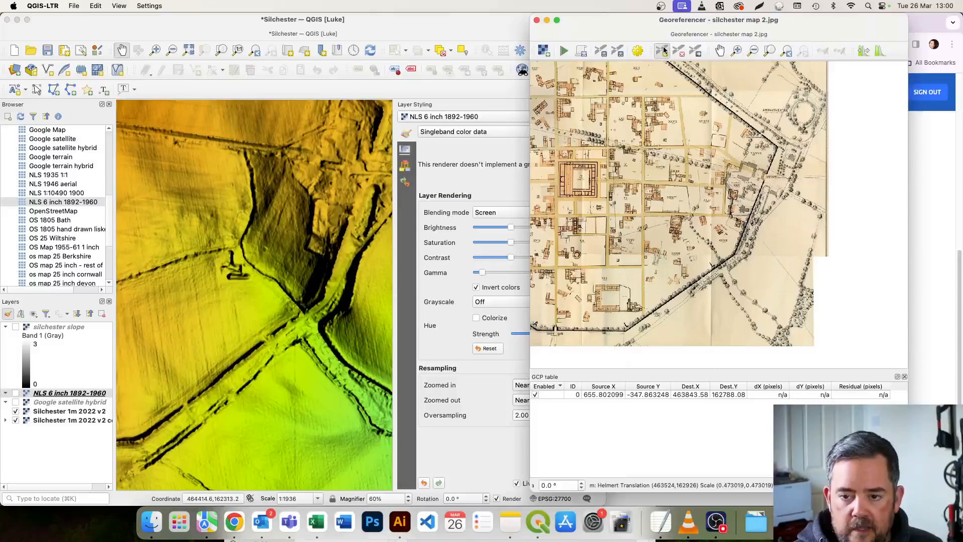
pyautogui.click(734, 253)
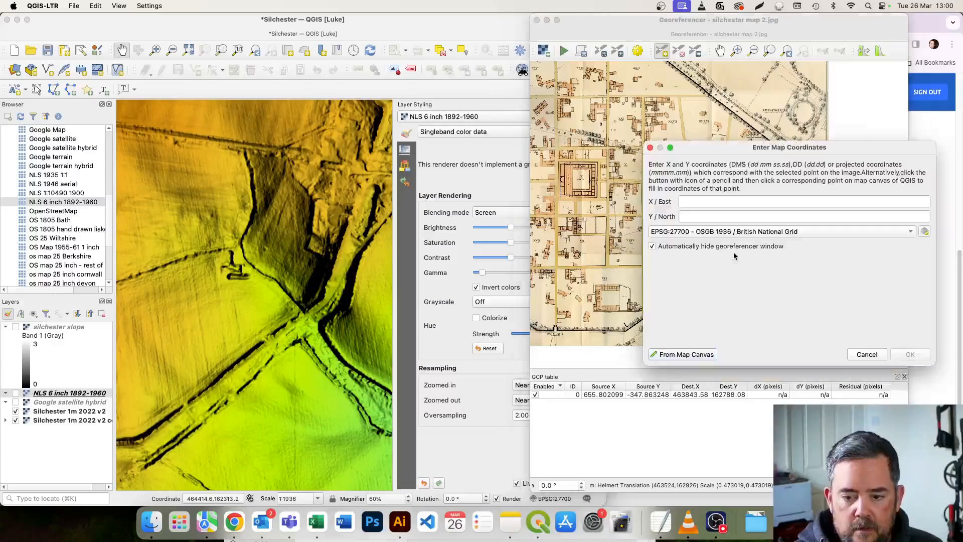
pyautogui.click(686, 355)
pyautogui.scroll(-1, 314, 296)
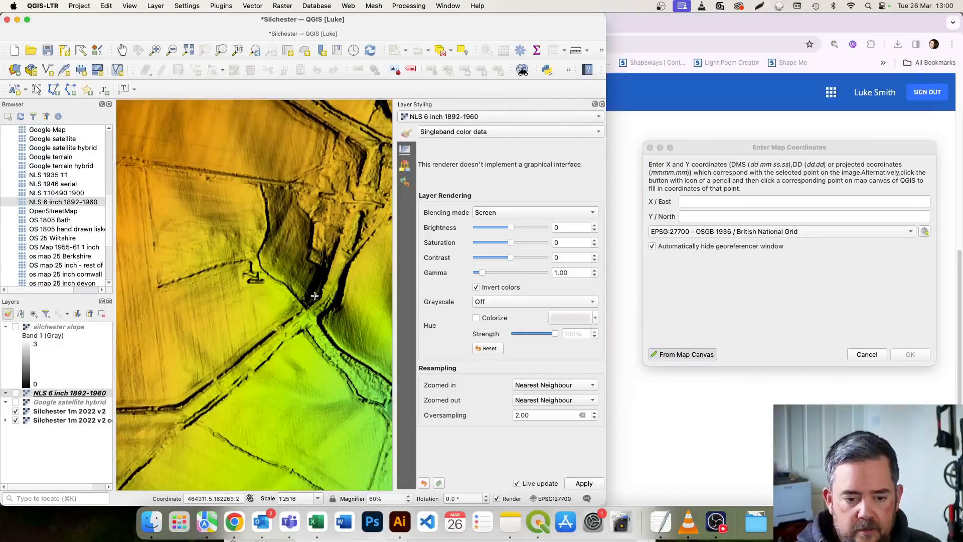
pyautogui.scroll(-2, 314, 296)
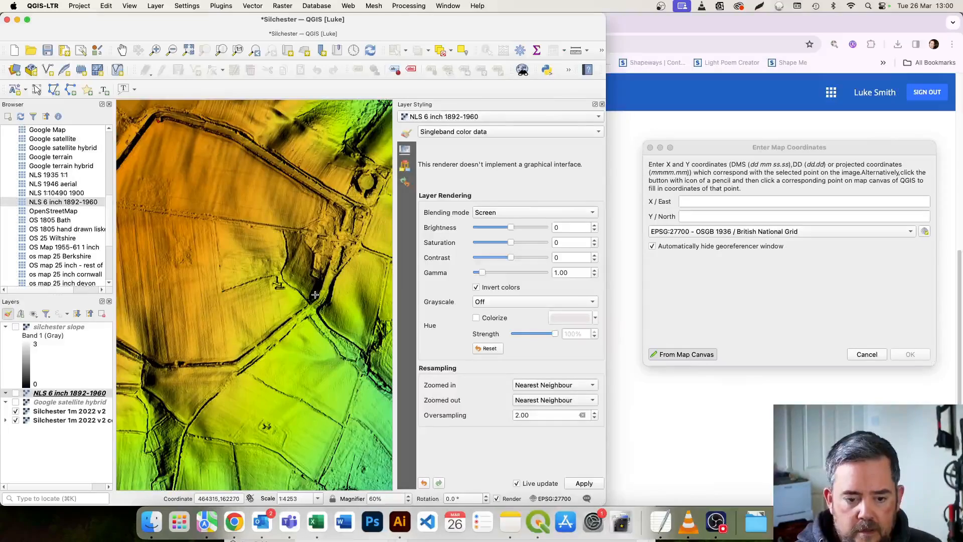
pyautogui.click(316, 296)
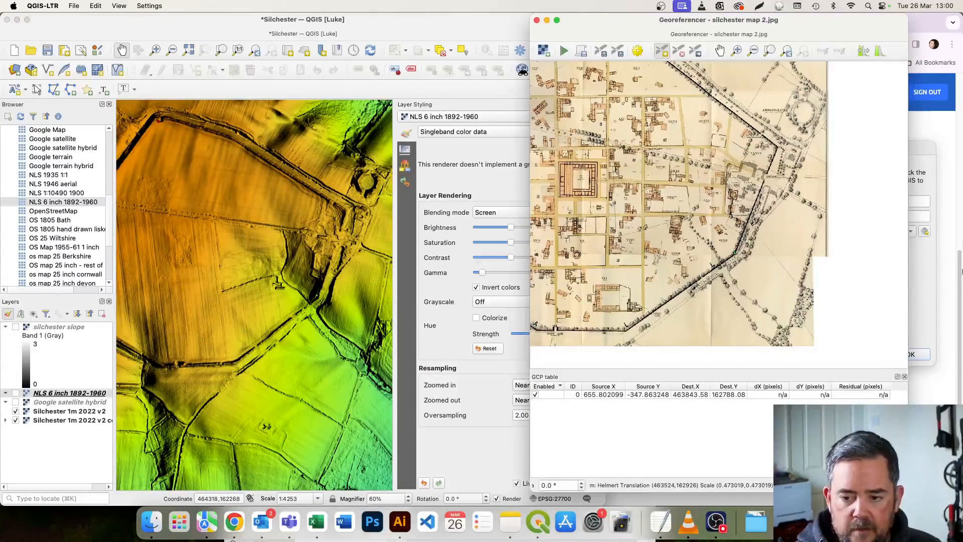
pyautogui.click(918, 359)
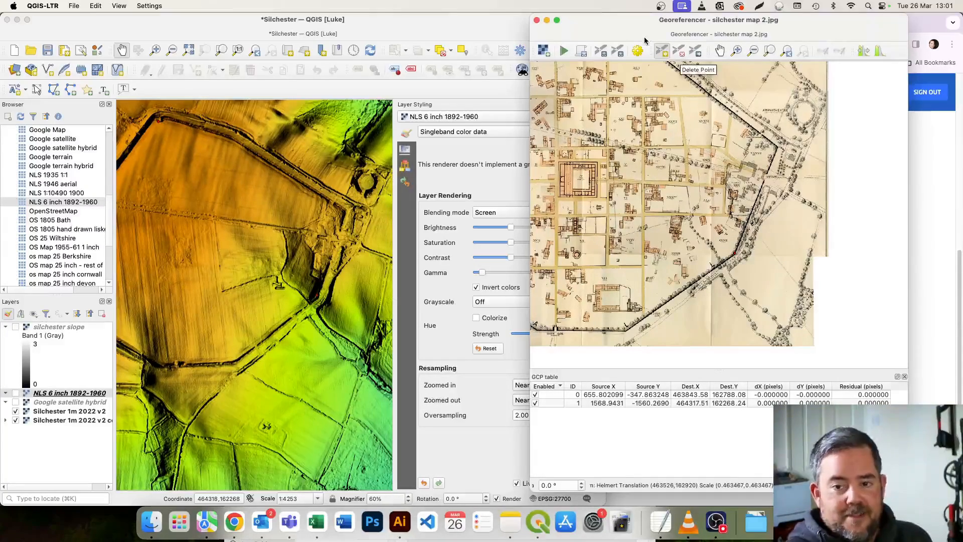
# Georeference the plan with a Linear transformation, Cubic resampling and EPSG:27700 as the target SRS, loading the result into the project.
pyautogui.click(566, 52)
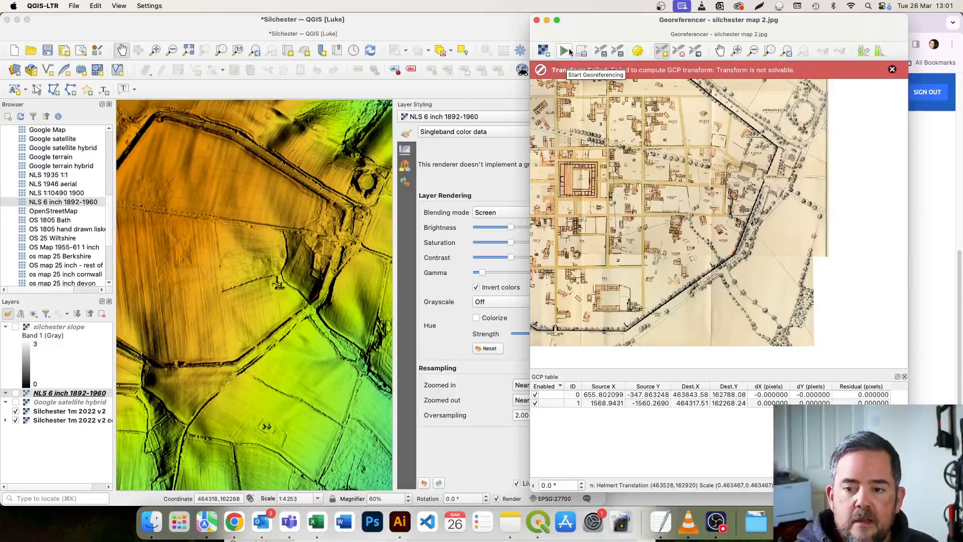
pyautogui.click(893, 70)
pyautogui.click(638, 51)
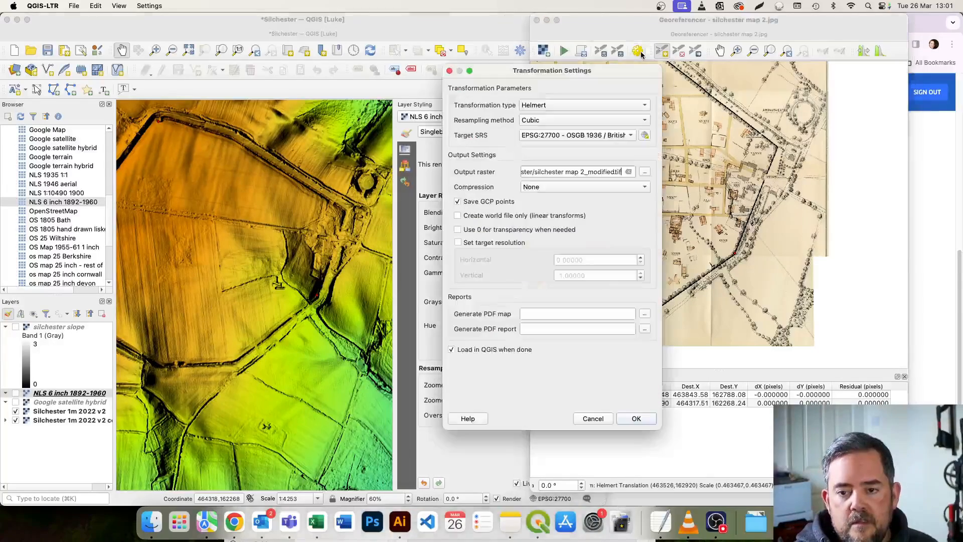
pyautogui.click(572, 104)
pyautogui.click(572, 91)
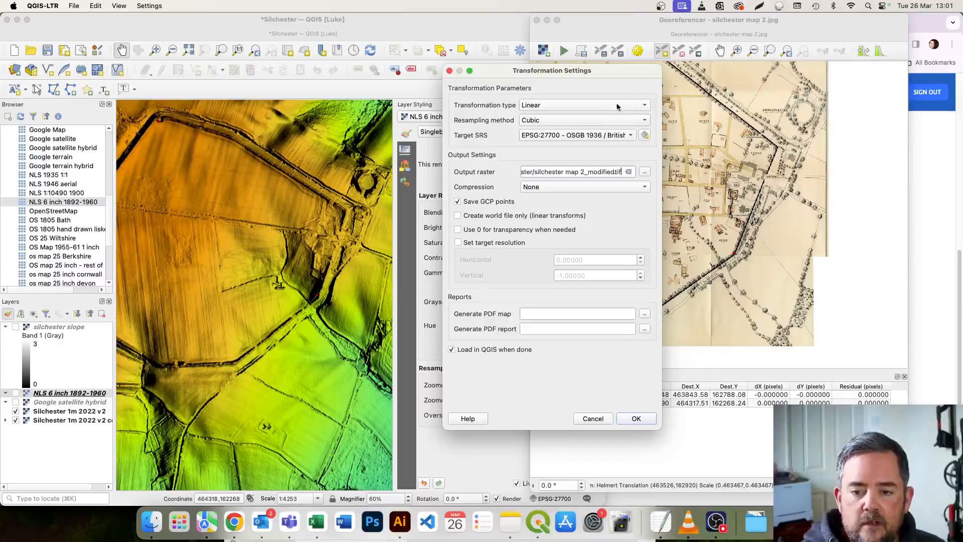
pyautogui.click(617, 104)
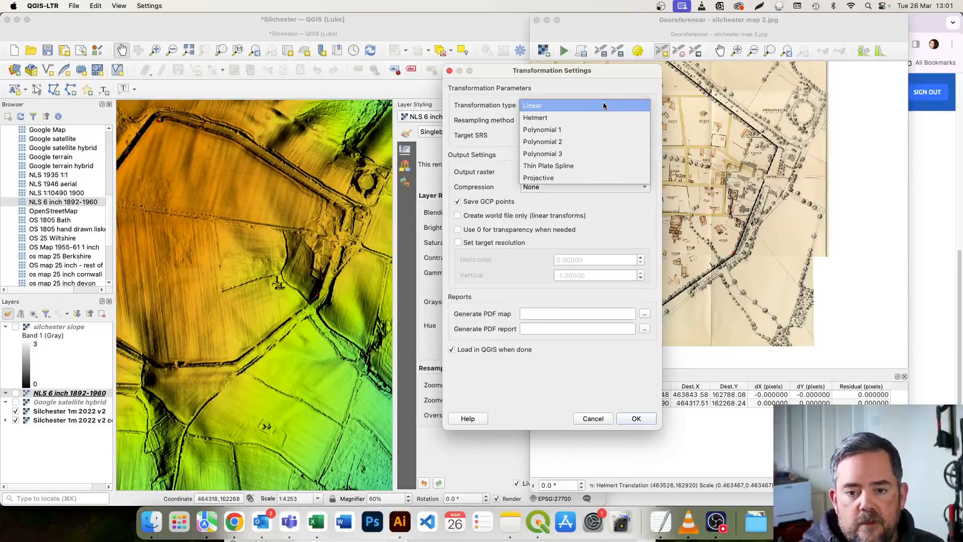
pyautogui.click(601, 105)
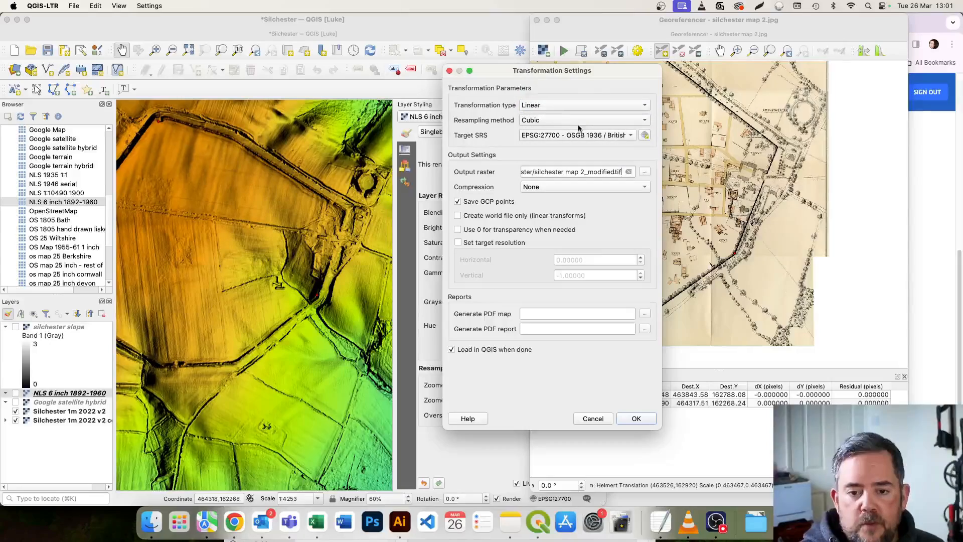
pyautogui.click(557, 102)
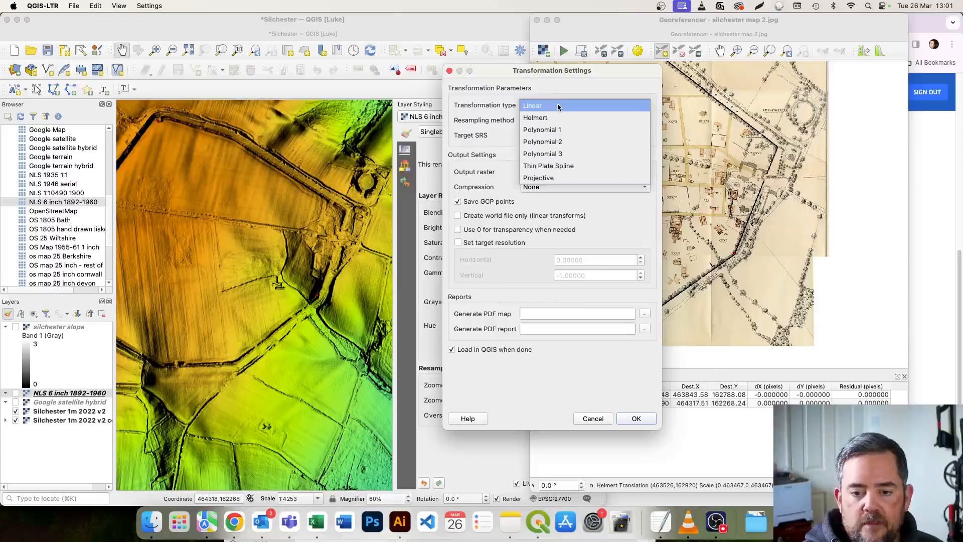
pyautogui.click(558, 106)
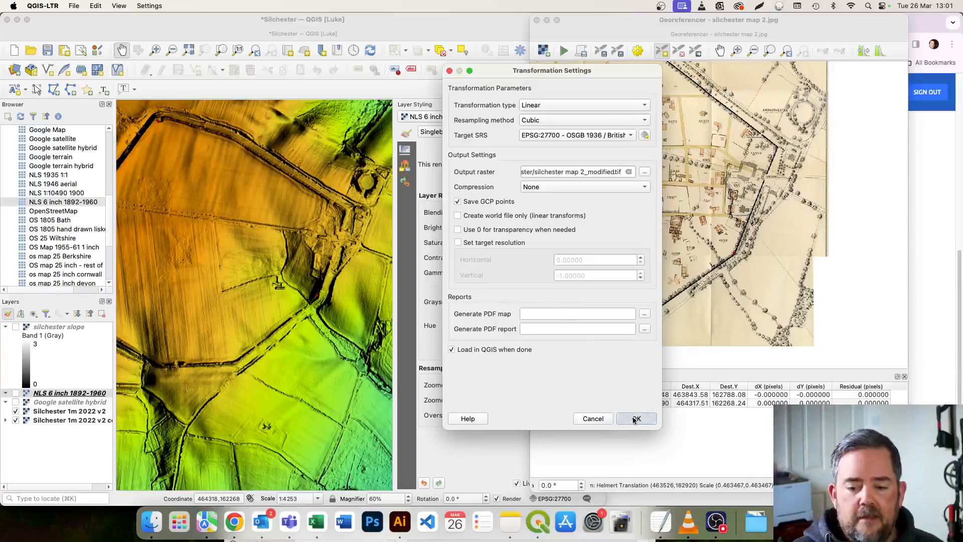
pyautogui.click(635, 418)
pyautogui.click(715, 25)
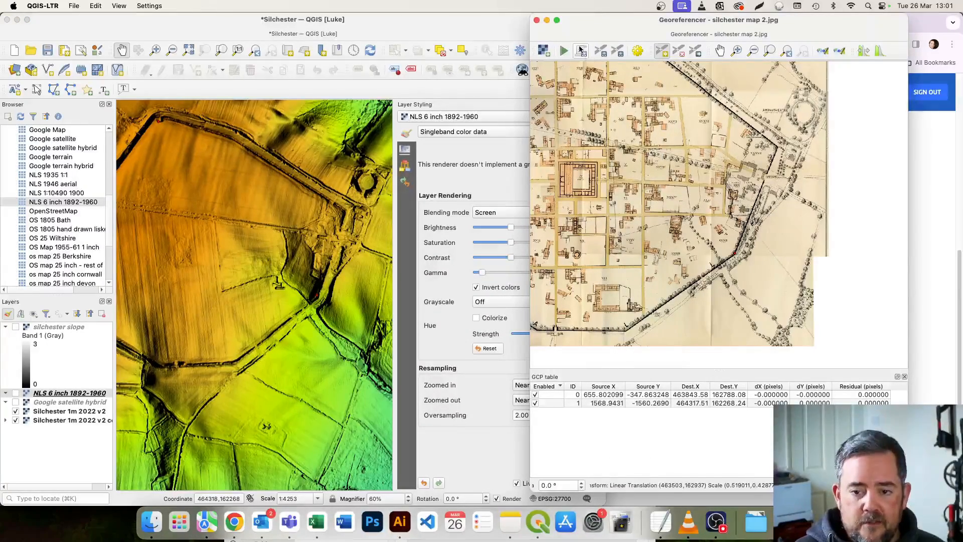
pyautogui.click(563, 51)
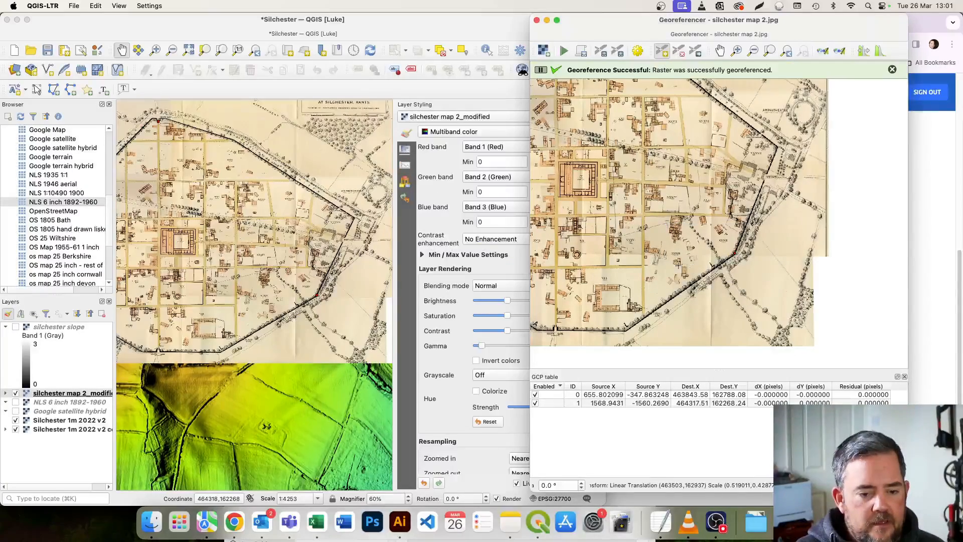
# Compare the linearly georeferenced plan with the hillshade by switching the silchester map 2_modified layer off and on repeatedly.
pyautogui.scroll(-1, 257, 315)
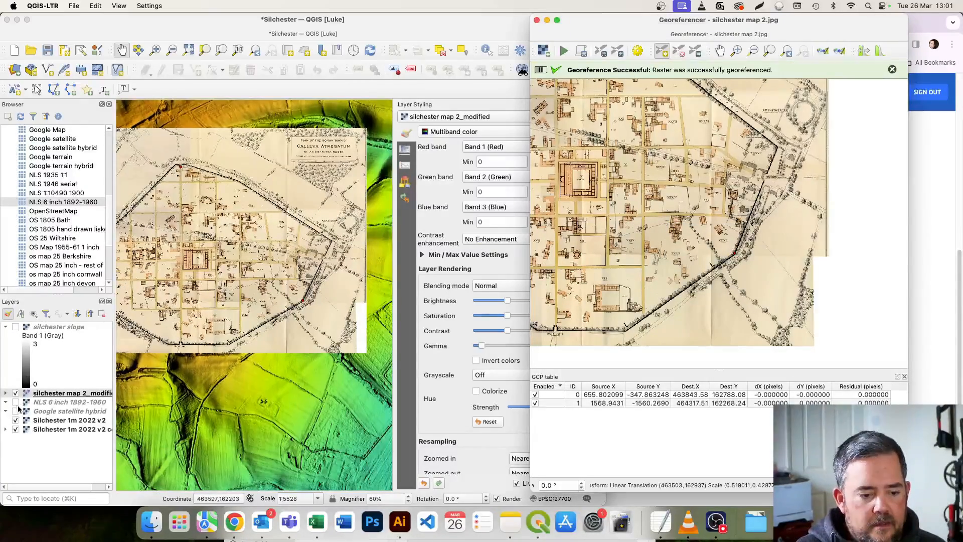
pyautogui.click(15, 393)
pyautogui.click(15, 393)
pyautogui.click(15, 393)
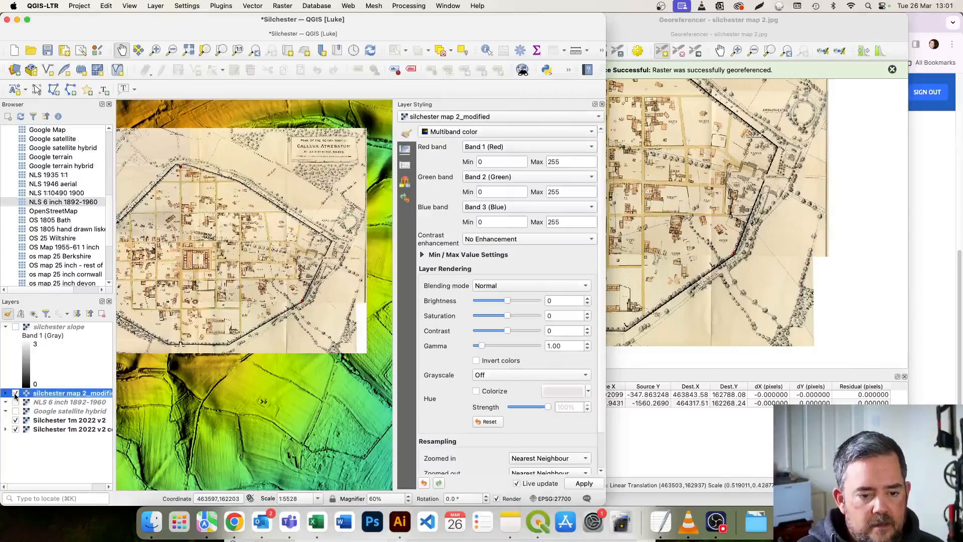
pyautogui.click(15, 394)
pyautogui.click(15, 394)
pyautogui.click(15, 394)
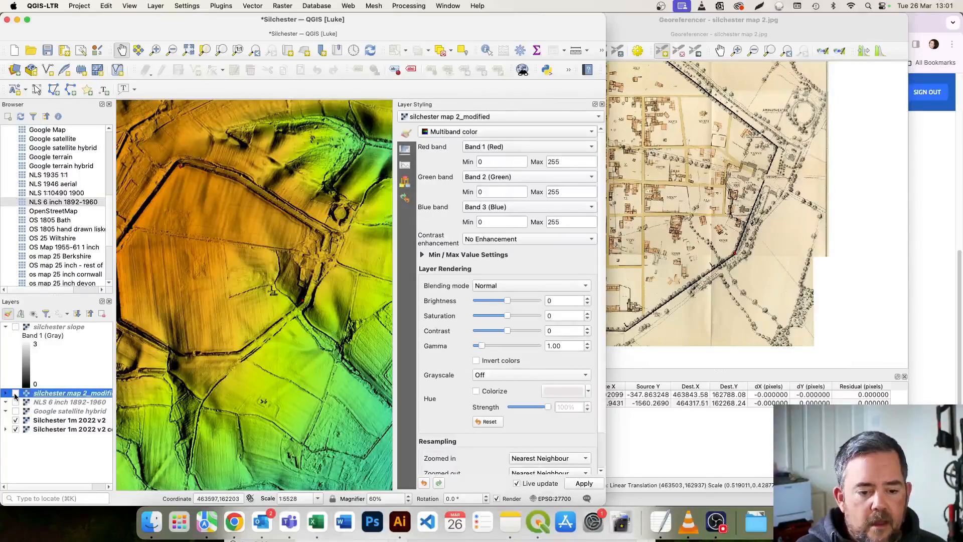
pyautogui.click(15, 393)
# Remove the linearly georeferenced silchester map 2_modified layer from the project.
pyautogui.rightClick(48, 395)
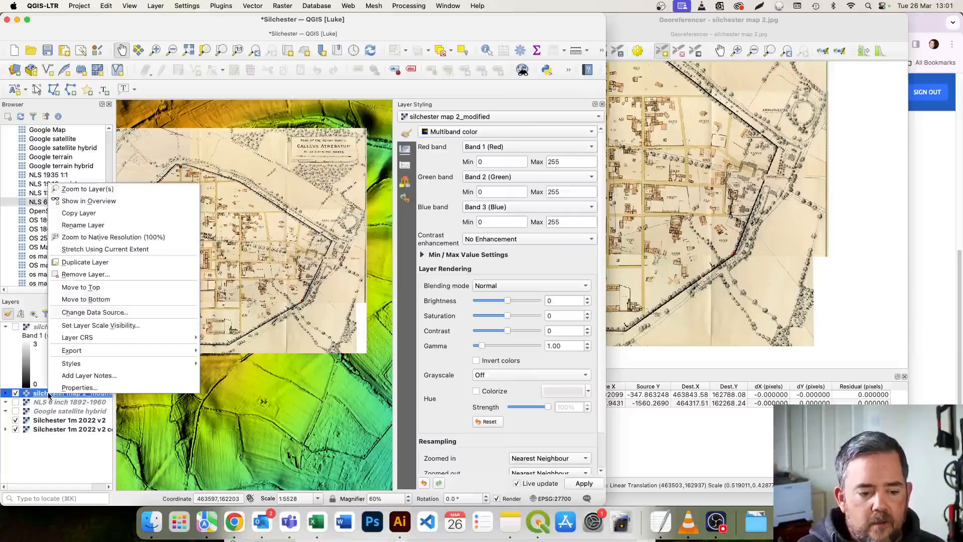
pyautogui.click(86, 274)
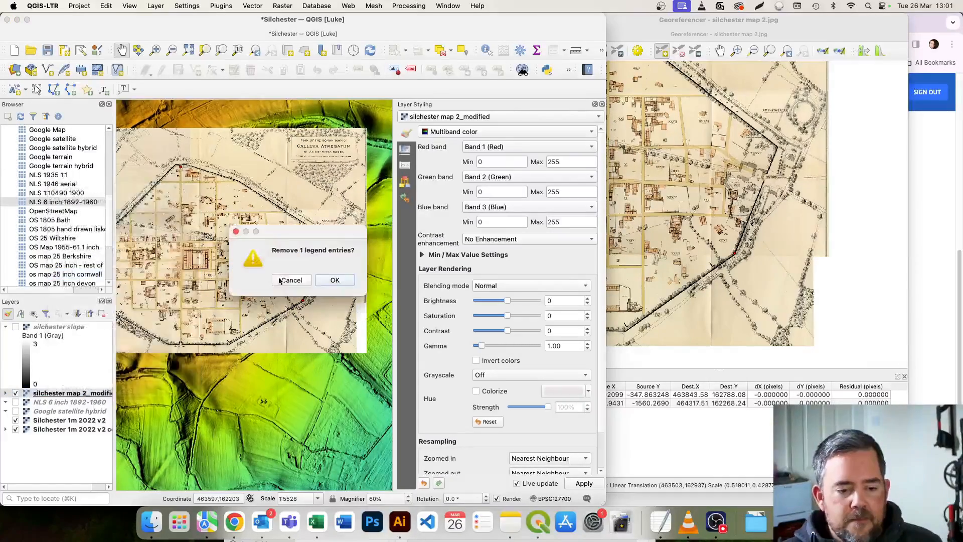
pyautogui.click(334, 280)
# Georeference the plan with a Helmert transformation, keeping Cubic resampling and EPSG:27700, and close the Georeferencer.
pyautogui.click(743, 23)
pyautogui.click(635, 54)
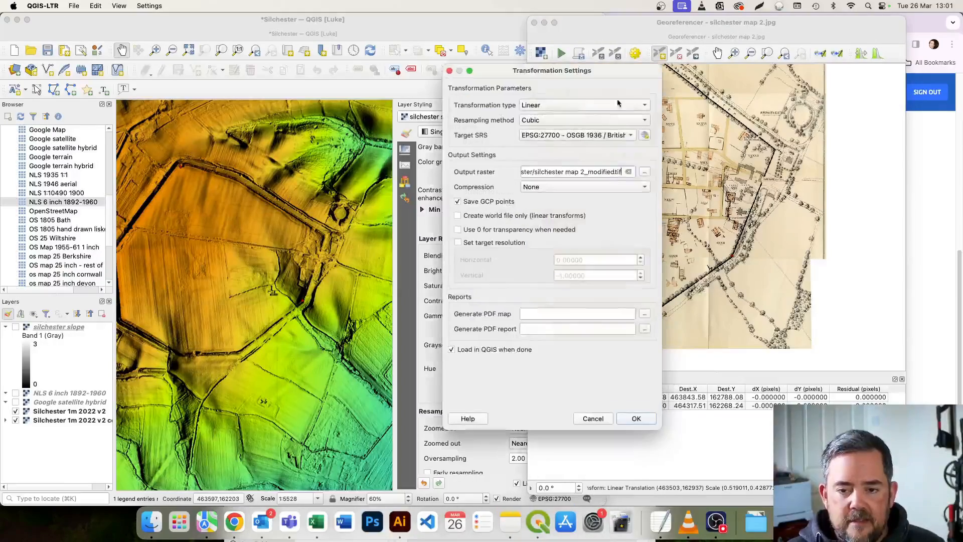
pyautogui.click(577, 105)
pyautogui.click(570, 117)
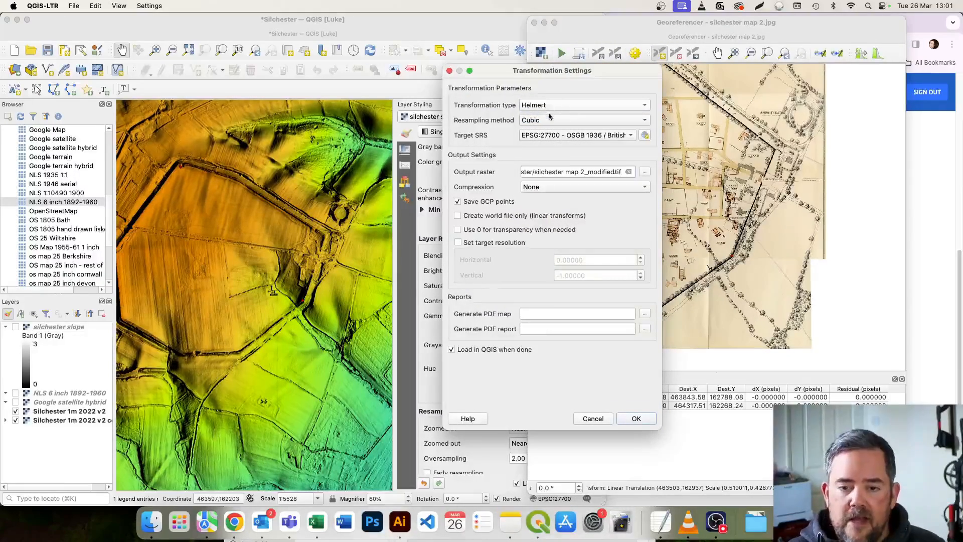
pyautogui.click(634, 420)
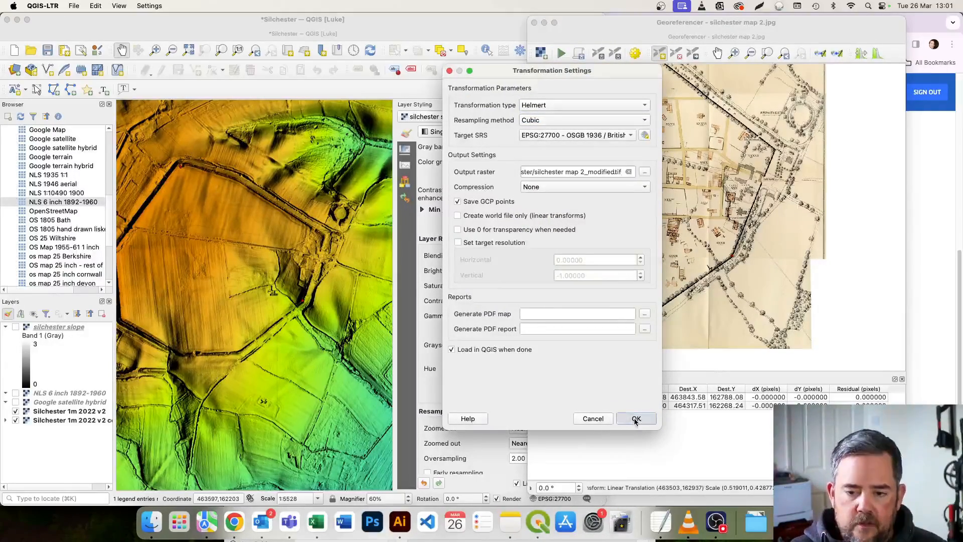
pyautogui.click(681, 39)
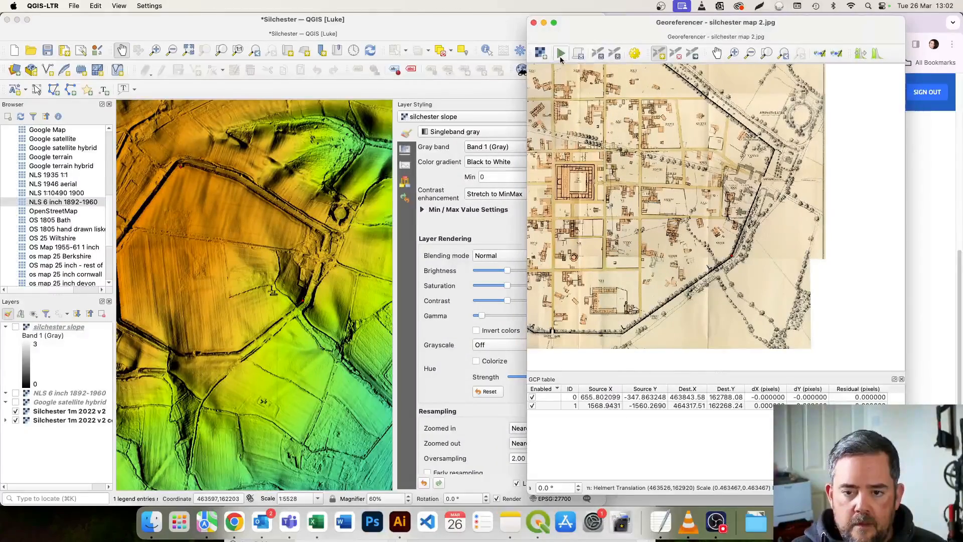
pyautogui.click(561, 53)
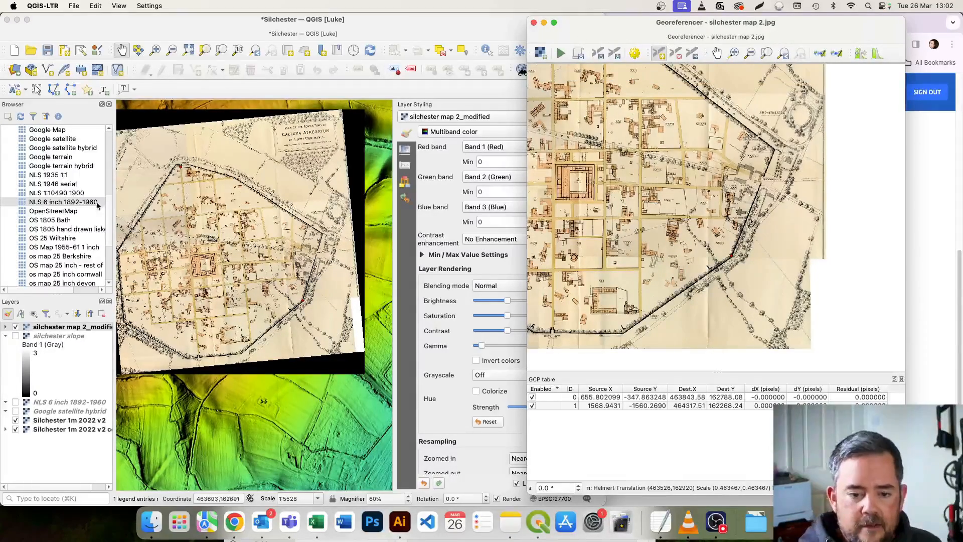
pyautogui.click(534, 23)
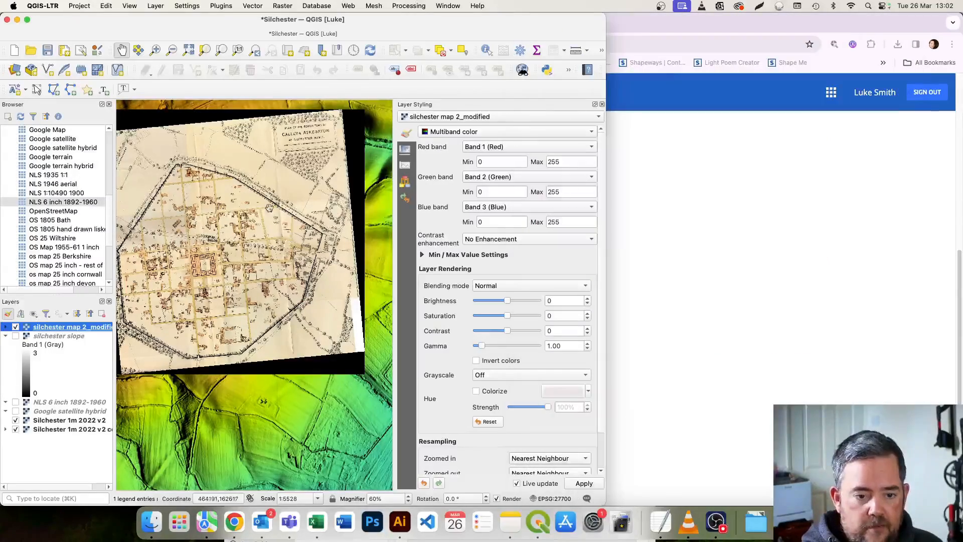
# Maximise the main QGIS window and compare the Helmert-georeferenced plan with the hillshade by toggling the plan layer's visibility.
pyautogui.doubleClick(401, 25)
pyautogui.moveTo(304, 203); pyautogui.dragTo(305, 262)
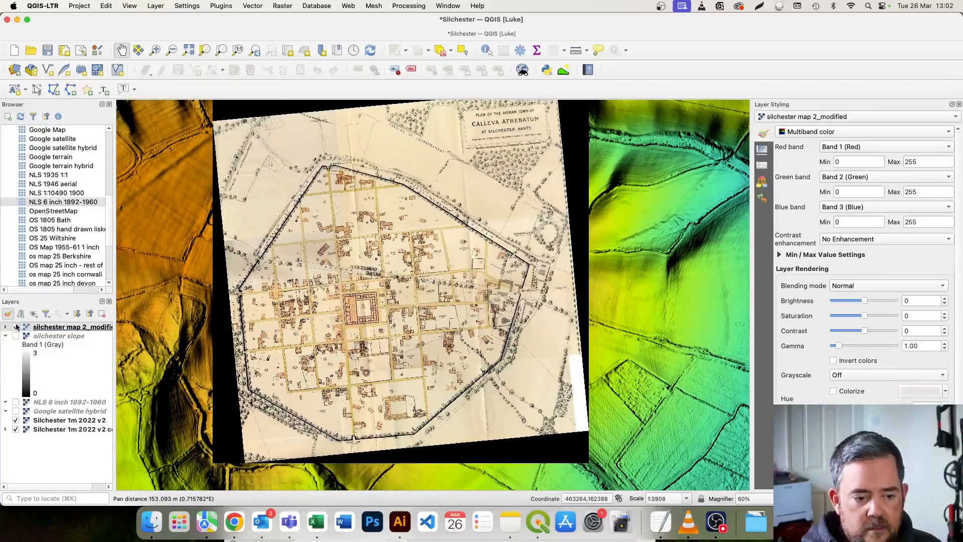
pyautogui.click(15, 326)
pyautogui.click(15, 327)
pyautogui.click(15, 327)
pyautogui.click(15, 327)
pyautogui.click(15, 326)
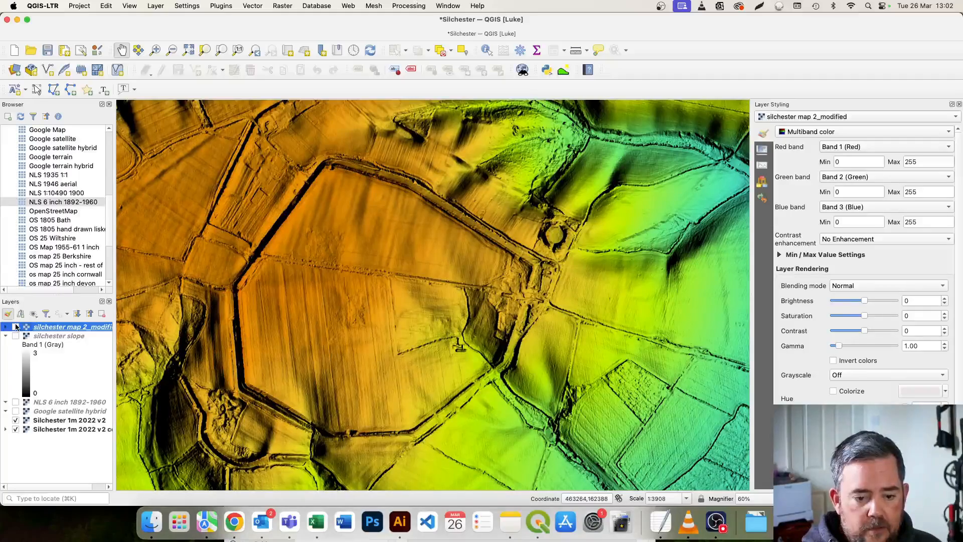
pyautogui.click(15, 326)
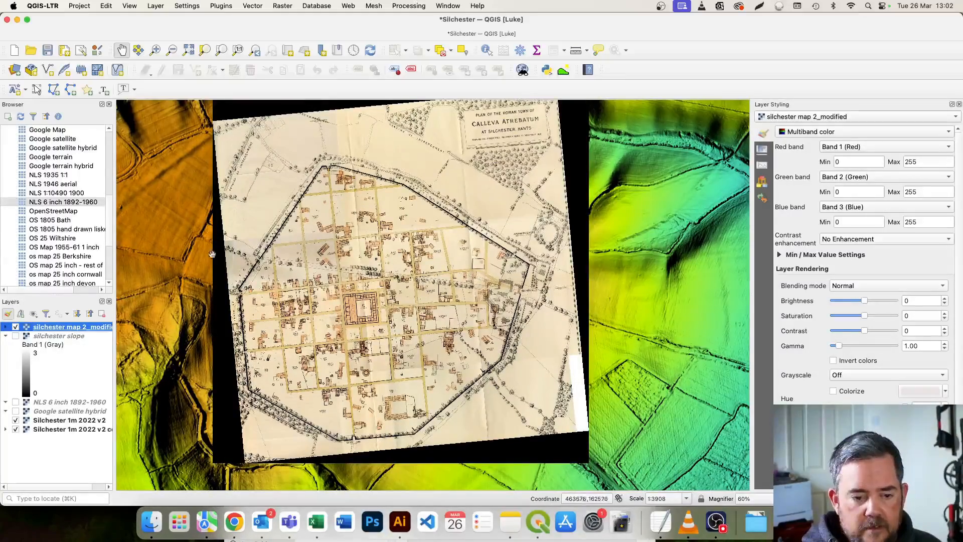
# Make the black border of the silchester map 2_modified layer transparent by setting its additional no data value to 0.
pyautogui.rightClick(77, 327)
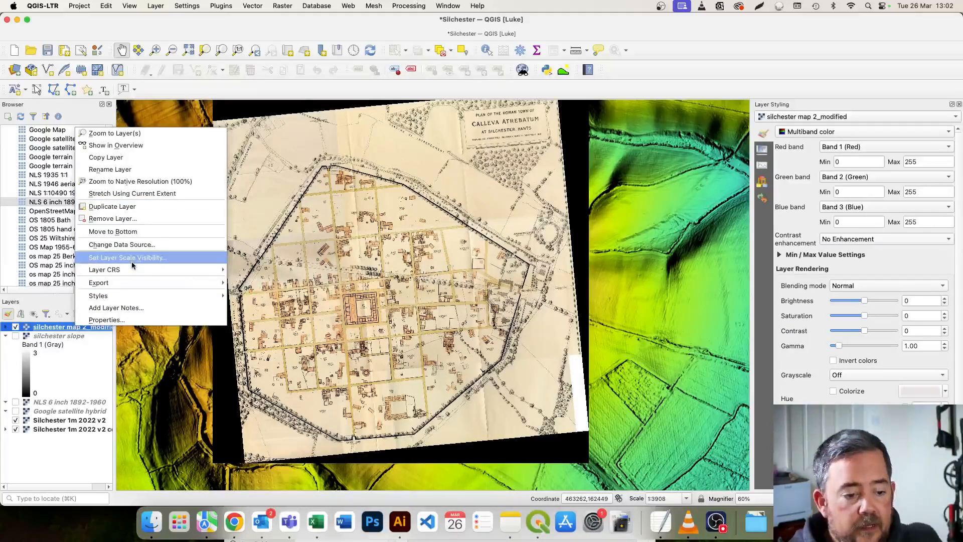
pyautogui.click(128, 319)
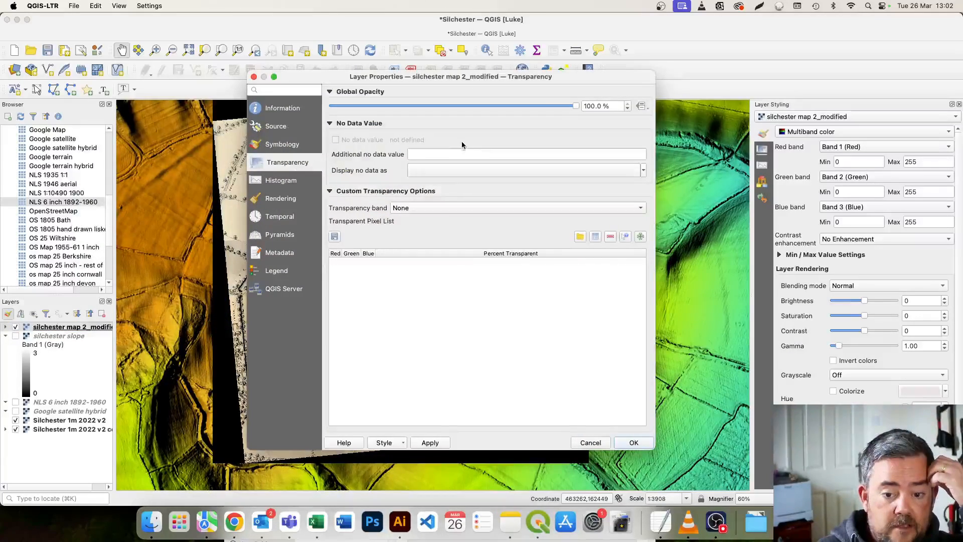
pyautogui.write('0')
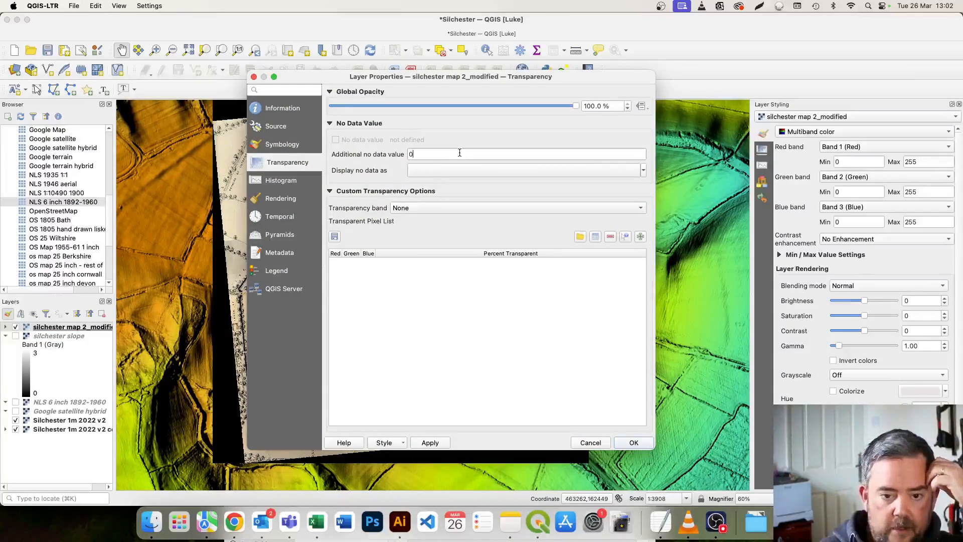
pyautogui.click(634, 443)
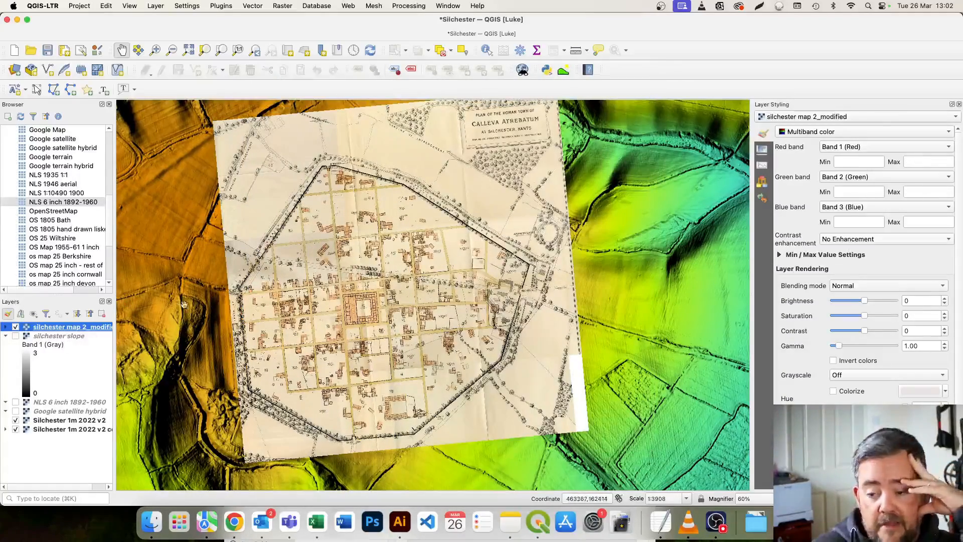
# Set the plan layer's blending mode to Multiply and inspect how its streets and walls line up with the hillshade.
pyautogui.click(872, 286)
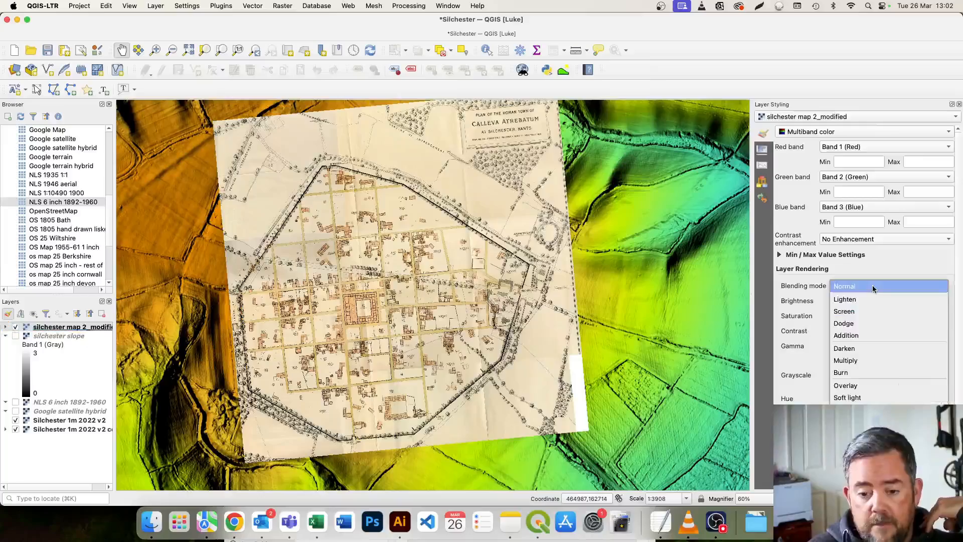
pyautogui.click(873, 359)
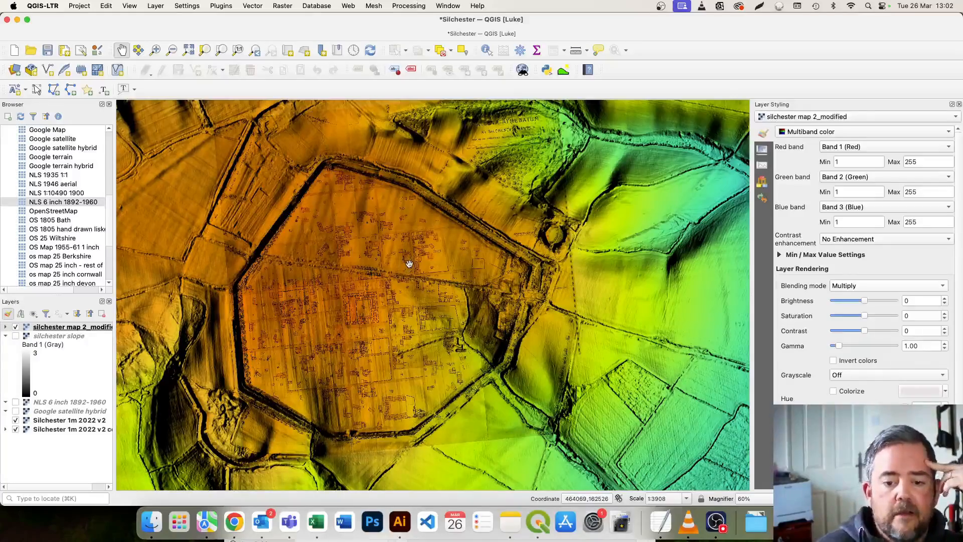
pyautogui.moveTo(385, 273); pyautogui.dragTo(409, 264)
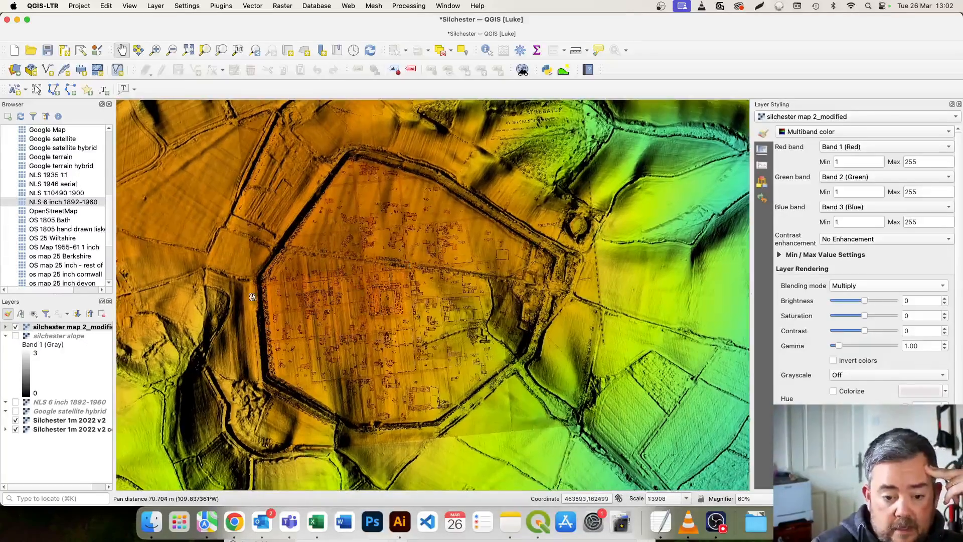
pyautogui.moveTo(299, 287); pyautogui.dragTo(340, 242)
pyautogui.moveTo(507, 446); pyautogui.dragTo(443, 489)
pyautogui.moveTo(431, 193); pyautogui.dragTo(396, 224)
pyautogui.moveTo(372, 294); pyautogui.dragTo(377, 281)
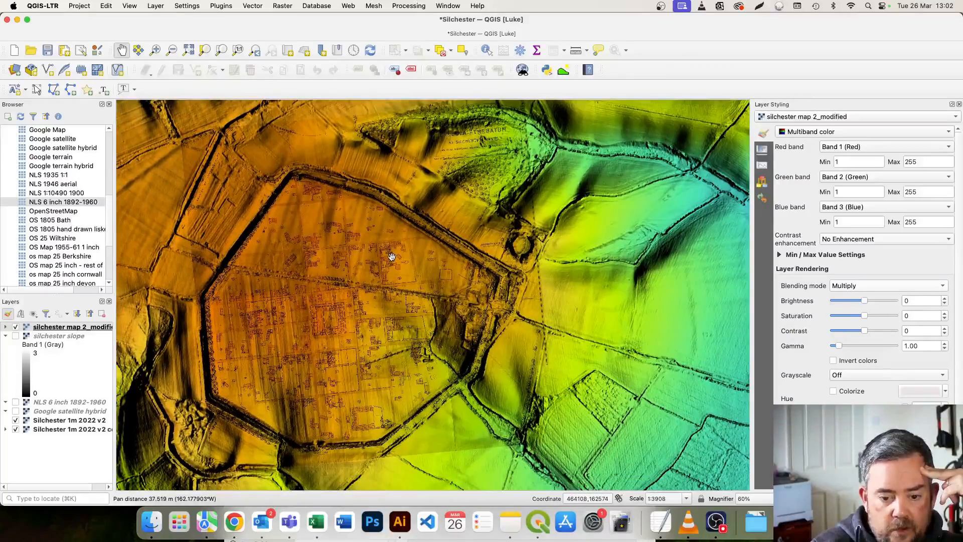
# Save the Silchester project.
pyautogui.scroll(-1, 370, 284)
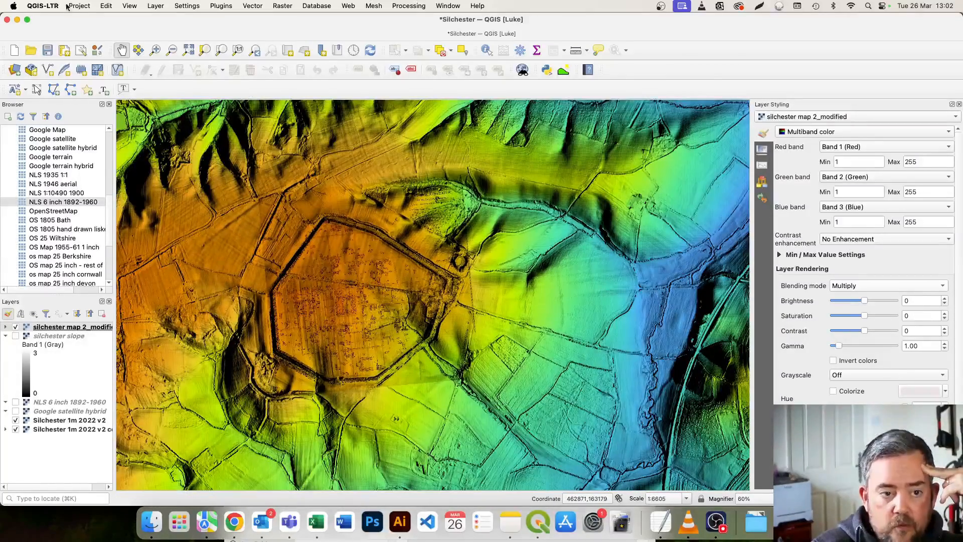
pyautogui.click(71, 6)
pyautogui.click(83, 104)
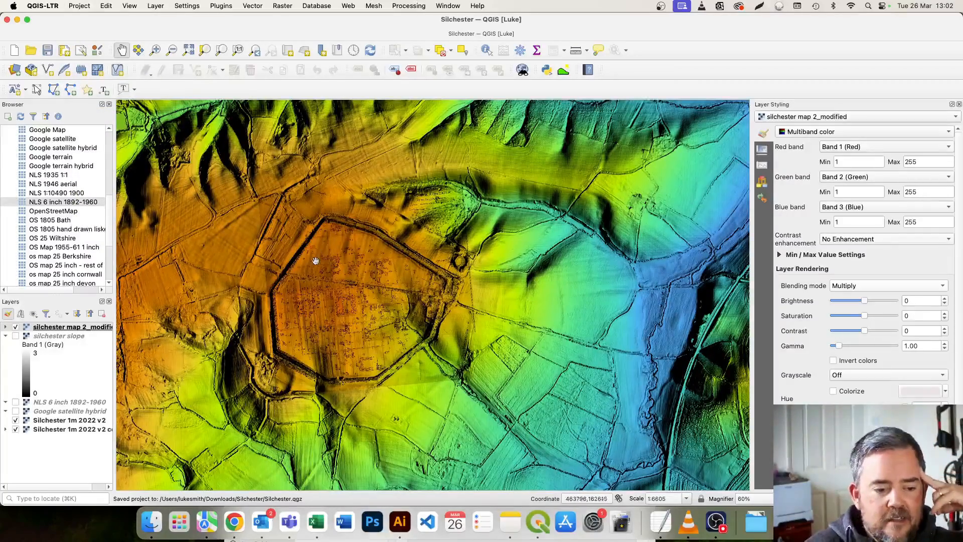
pyautogui.scroll(2, 316, 259)
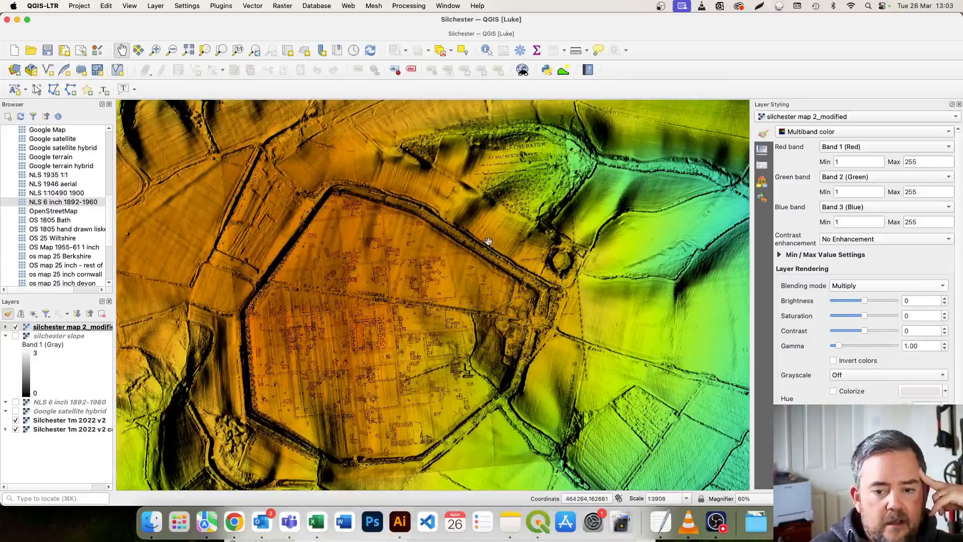
pyautogui.scroll(1, 487, 241)
pyautogui.moveTo(489, 231); pyautogui.dragTo(450, 264)
pyautogui.moveTo(465, 205); pyautogui.dragTo(486, 189)
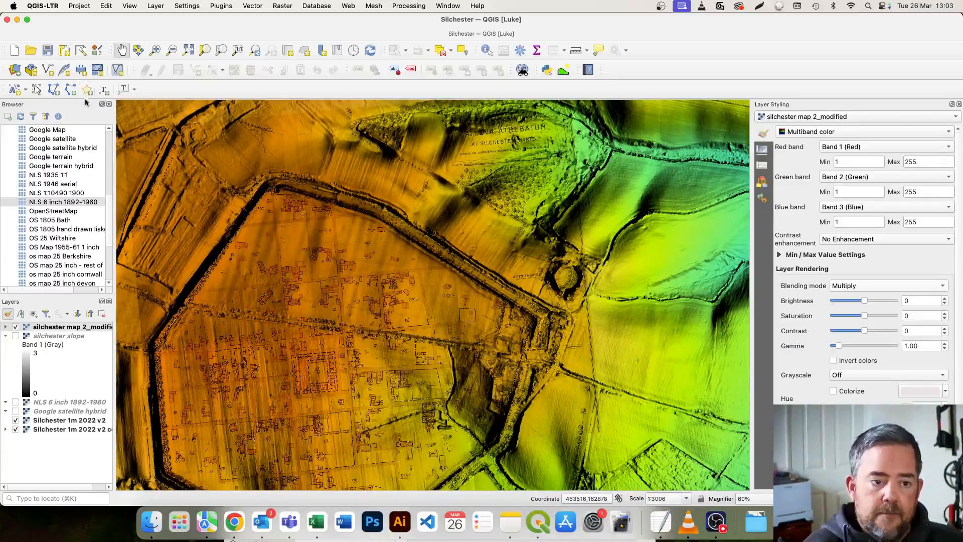
pyautogui.click(49, 70)
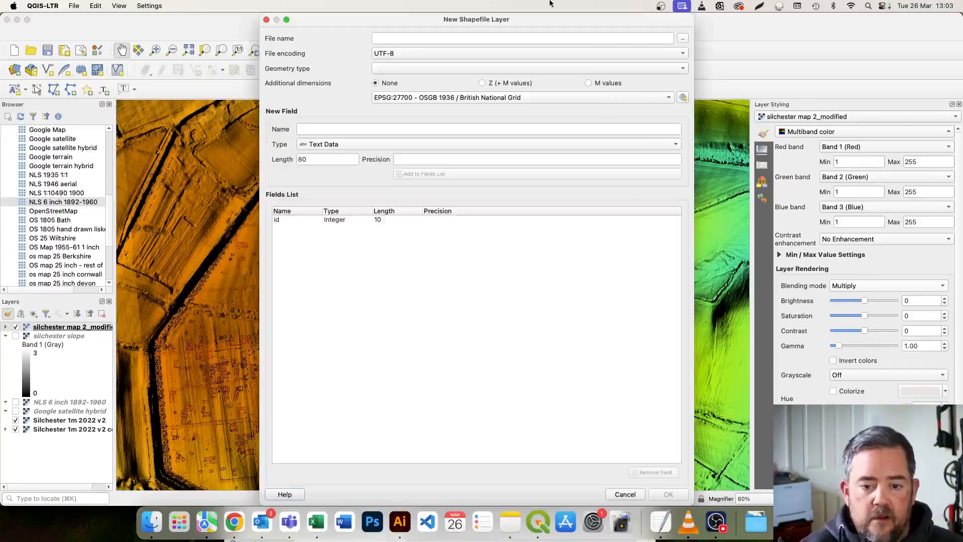
pyautogui.click(640, 493)
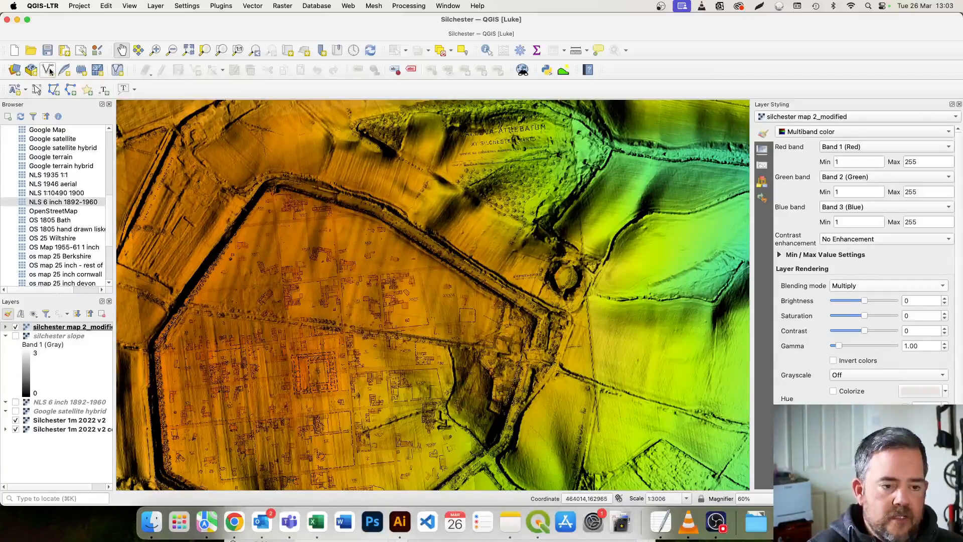
# Hide the Vector Toolbar and show it again.
pyautogui.rightClick(208, 91)
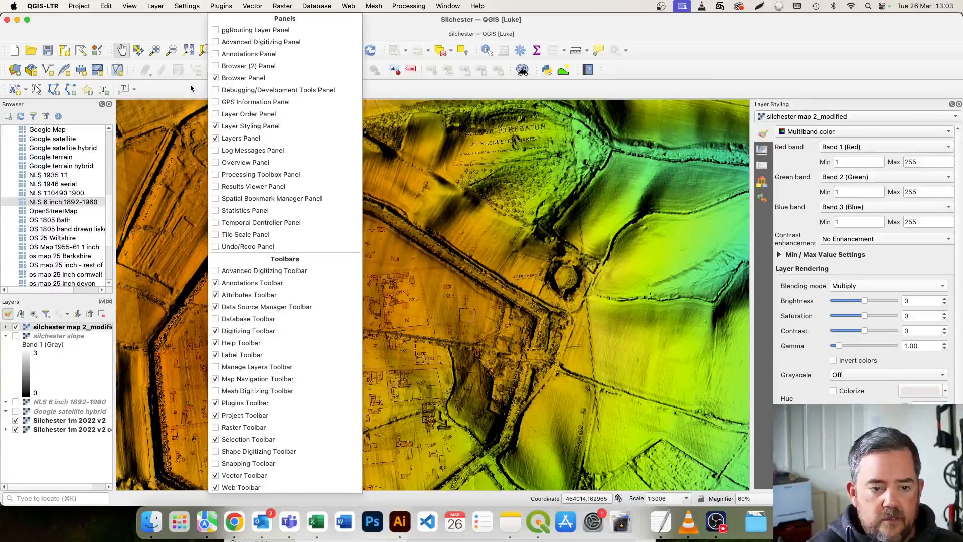
pyautogui.click(191, 88)
pyautogui.rightClick(294, 91)
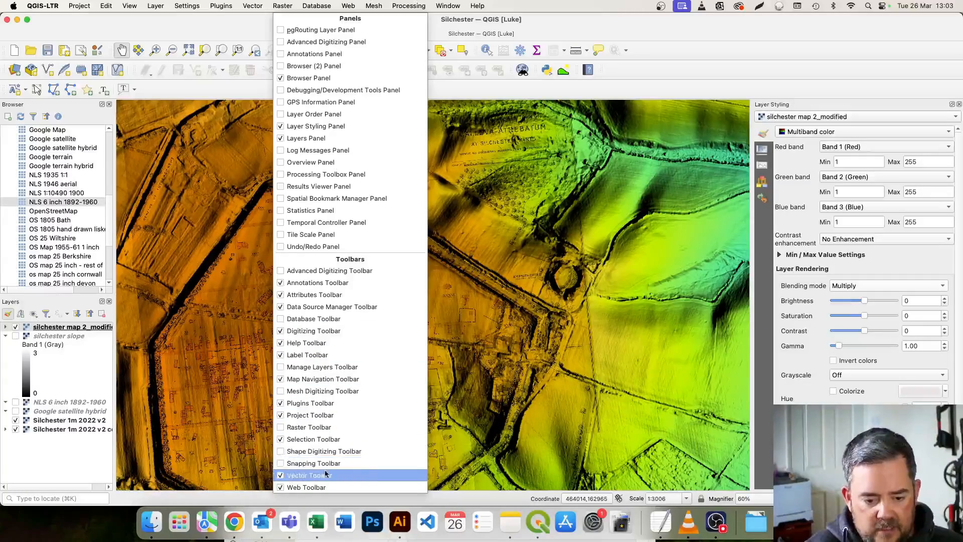
pyautogui.click(282, 476)
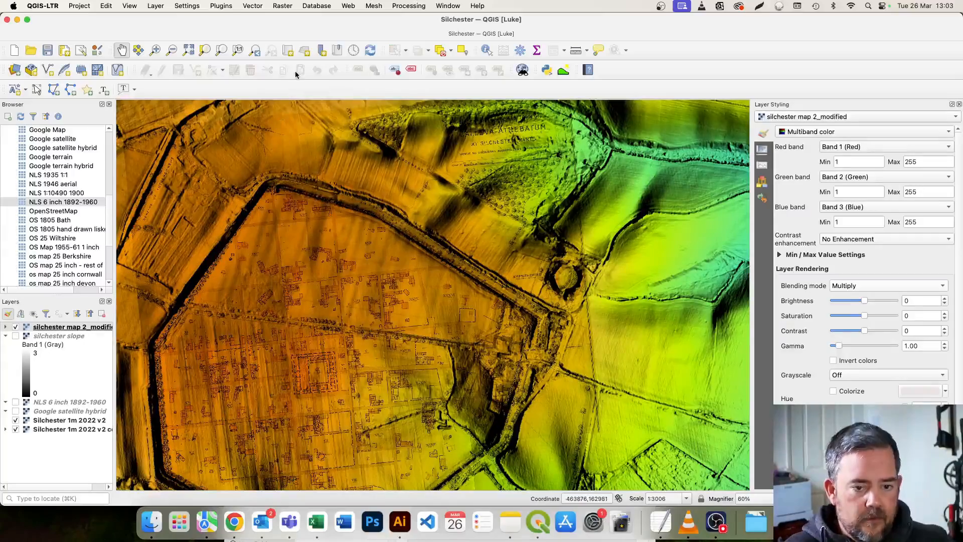
pyautogui.rightClick(296, 71)
pyautogui.click(300, 475)
# Hide the Digitizing Toolbar, and briefly show and hide the Advanced Digitizing Toolbar.
pyautogui.rightClick(295, 93)
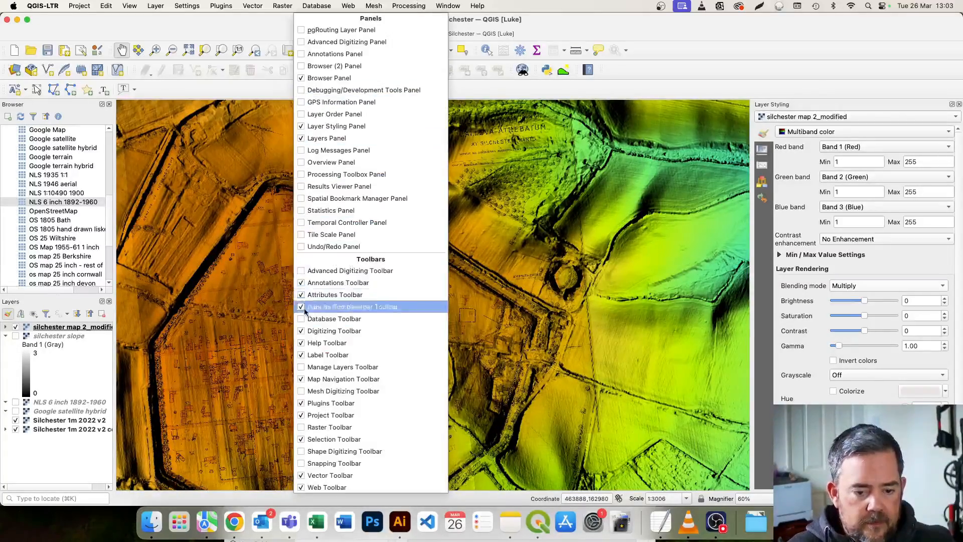
pyautogui.click(304, 331)
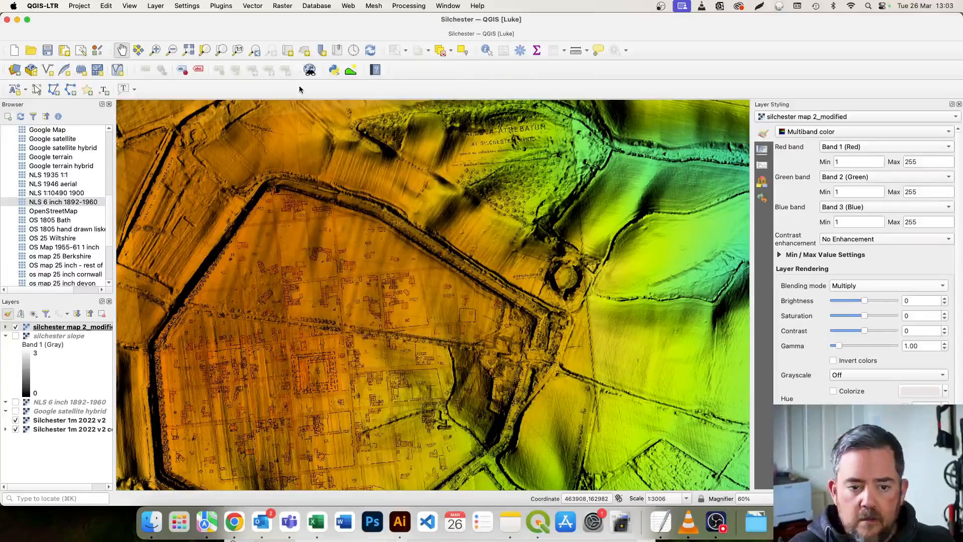
pyautogui.rightClick(301, 88)
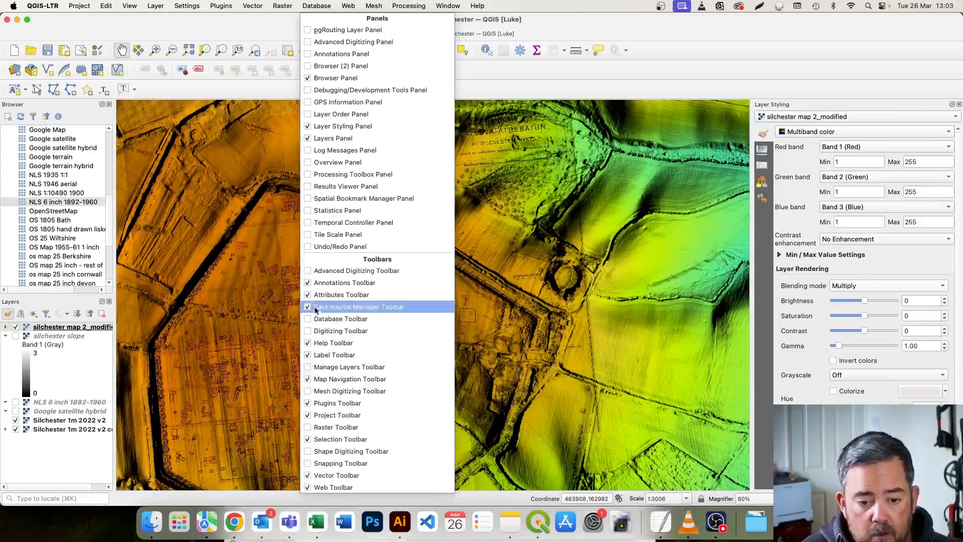
pyautogui.click(310, 270)
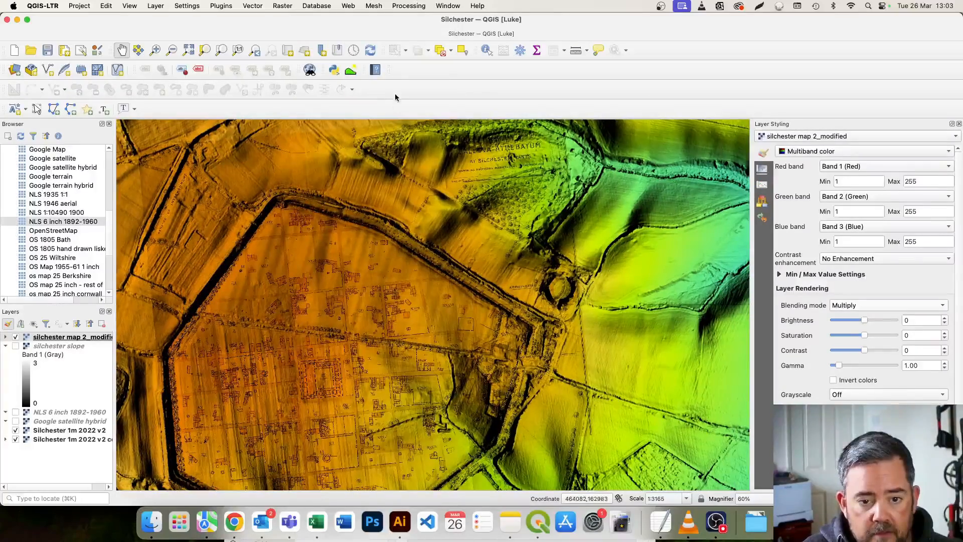
pyautogui.rightClick(396, 98)
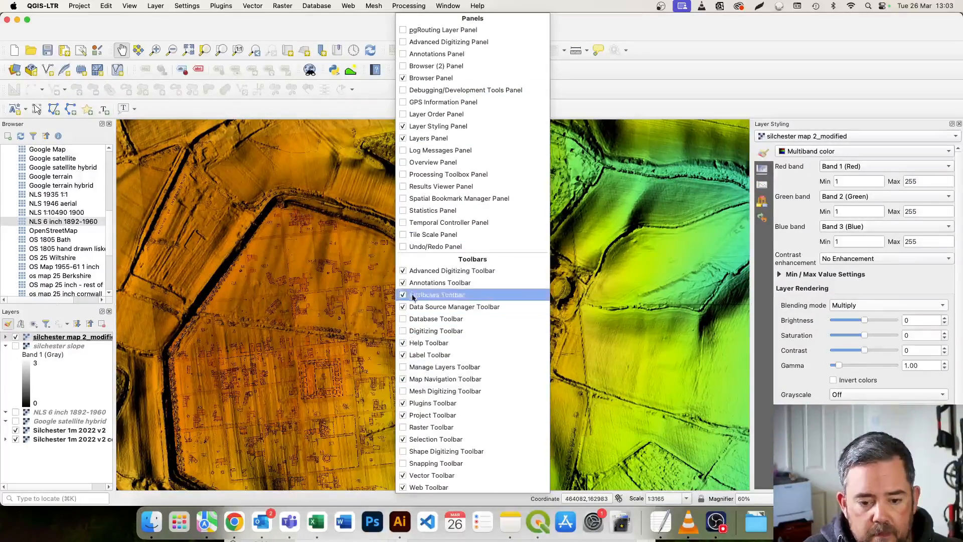
pyautogui.click(407, 271)
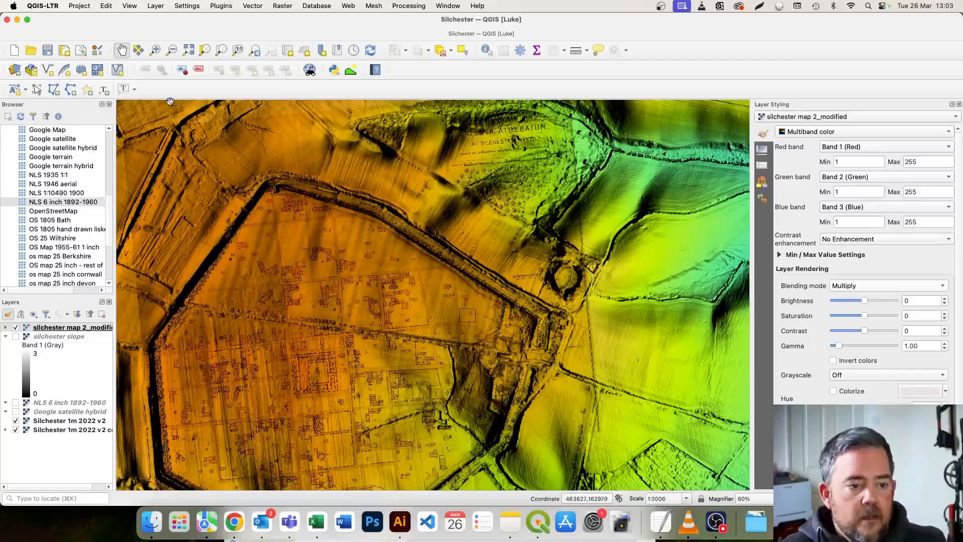
# Start a new shapefile layer and set its file name to targetss in the Silchester folder.
pyautogui.click(49, 71)
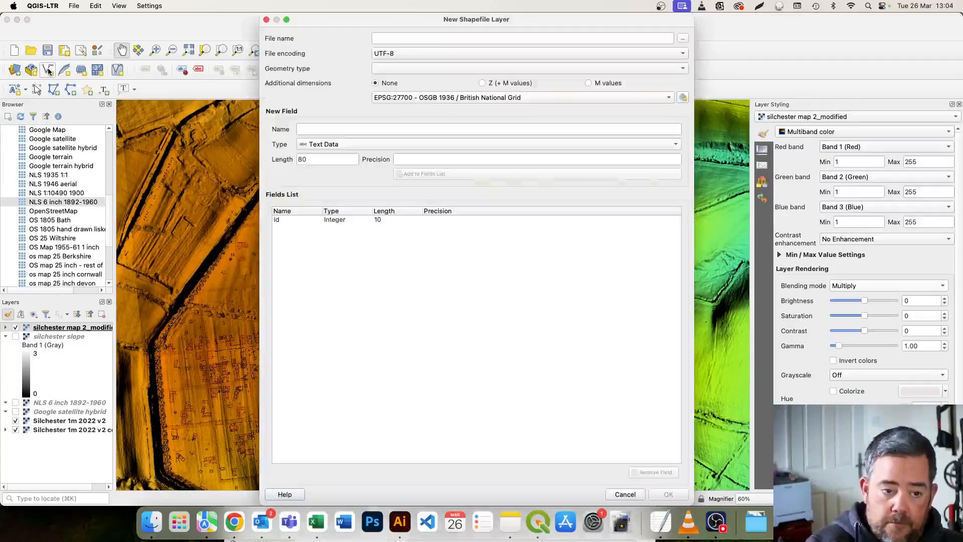
pyautogui.click(683, 38)
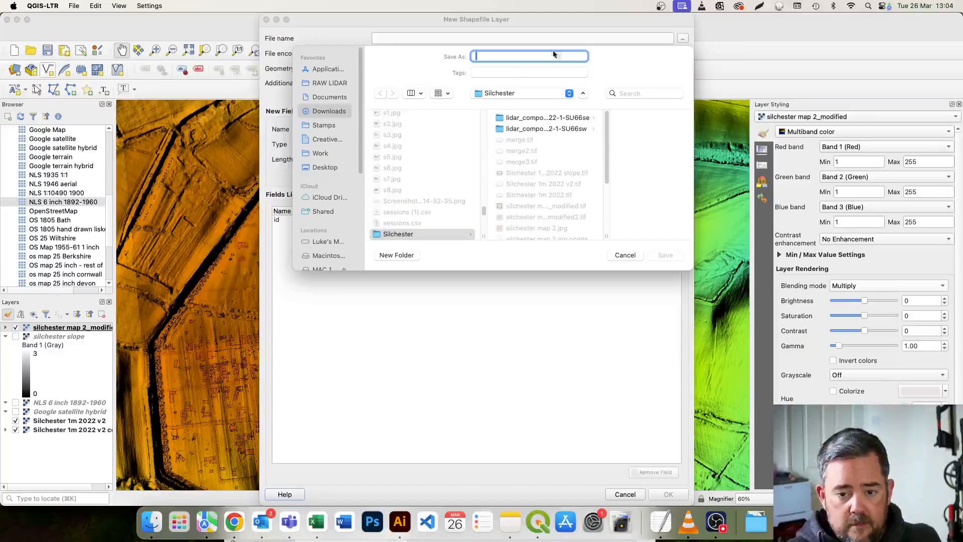
pyautogui.write('targetss')
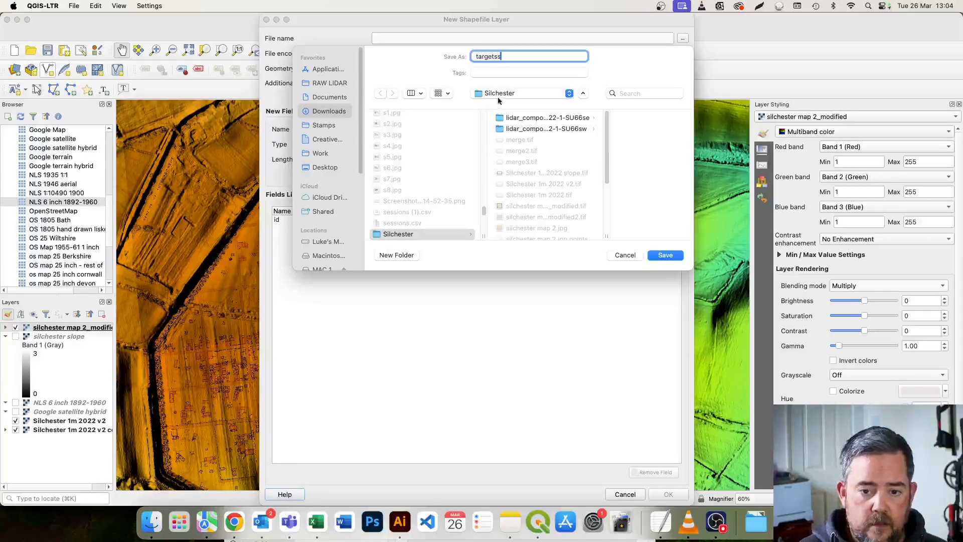
pyautogui.click(661, 256)
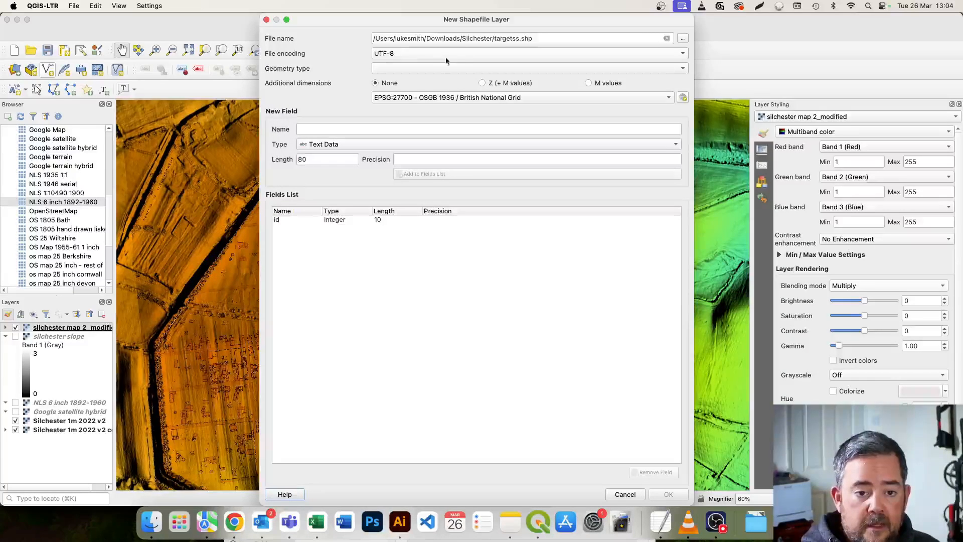
# Create the shapefile with LineString geometry and EPSG:27700, entering targets as the new field name and correcting the file name to targets.shp.
pyautogui.click(437, 68)
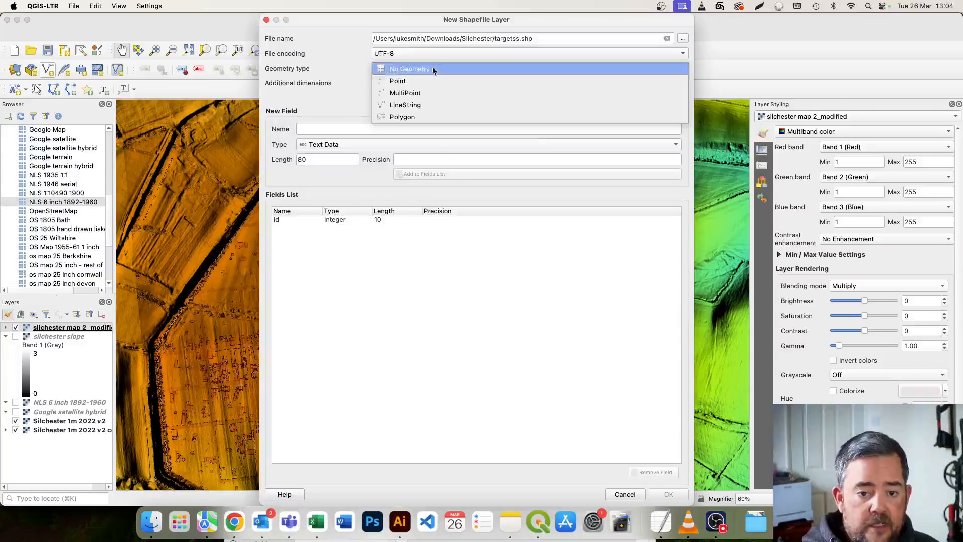
pyautogui.click(416, 106)
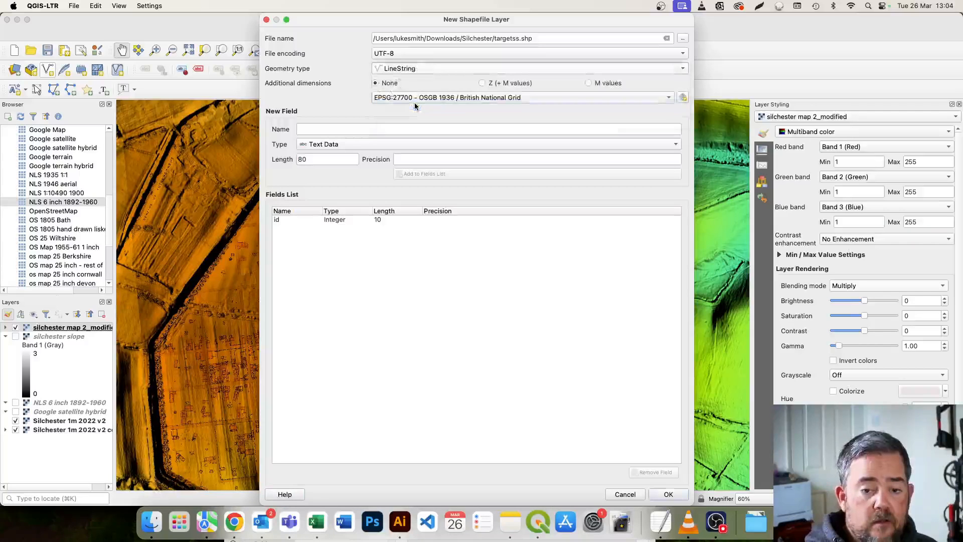
pyautogui.click(447, 99)
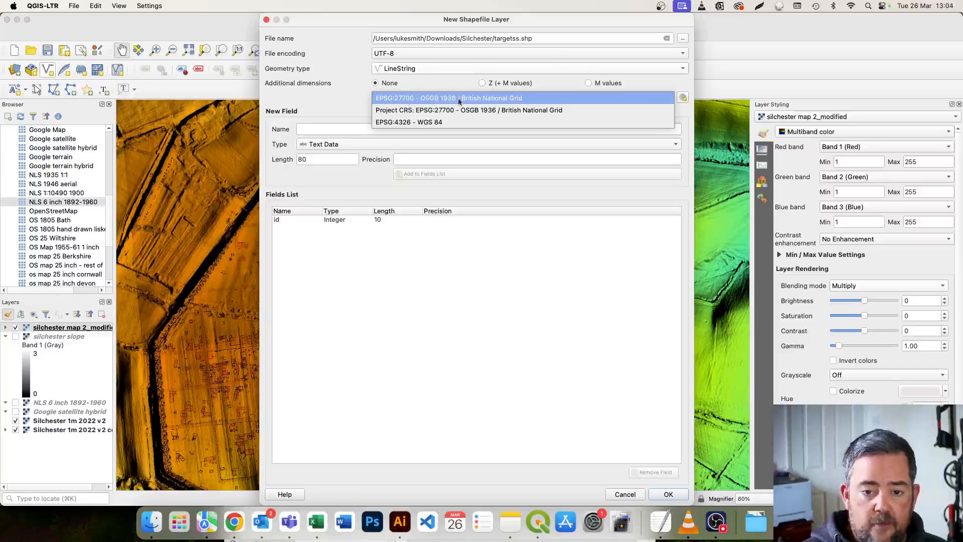
pyautogui.click(510, 99)
pyautogui.click(483, 130)
pyautogui.write('targets')
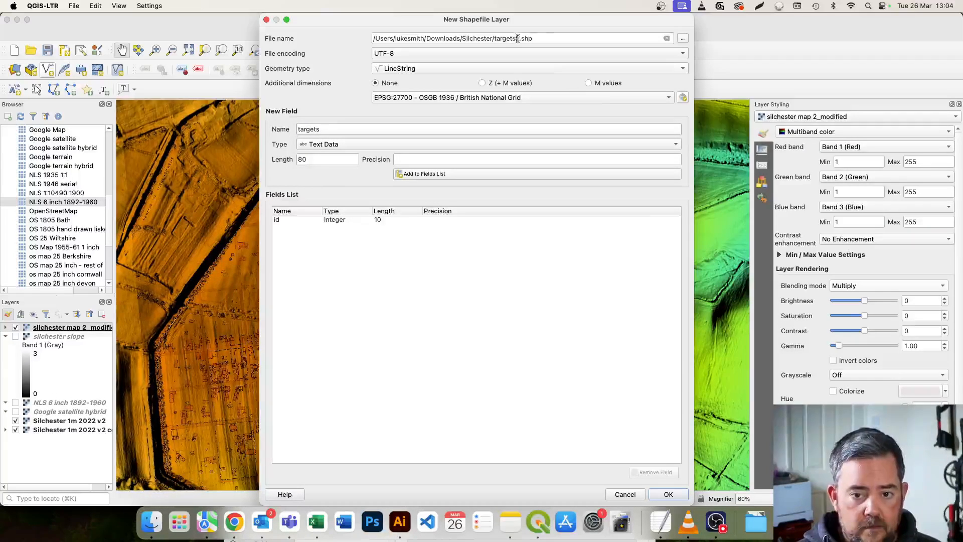
pyautogui.click(672, 495)
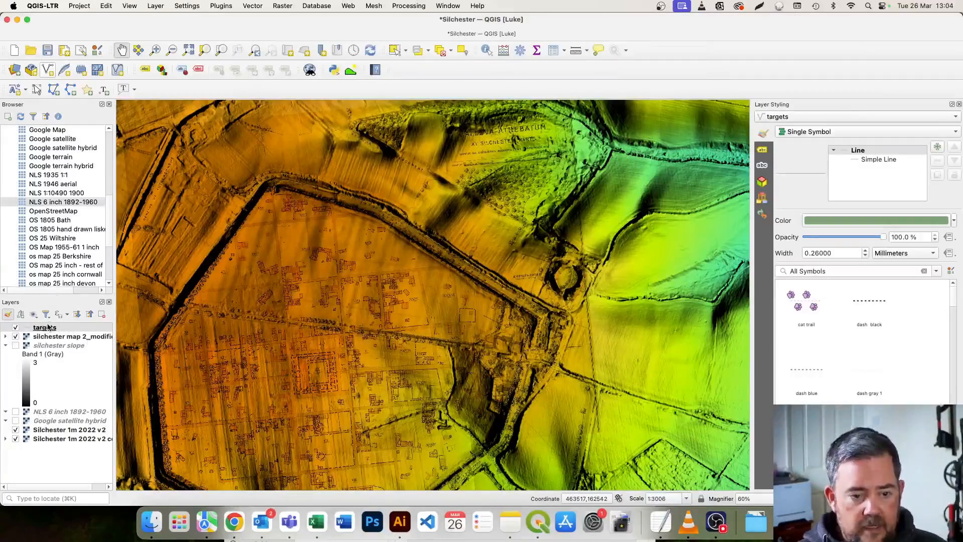
# Select the targets layer and show the Digitizing Toolbar.
pyautogui.click(49, 331)
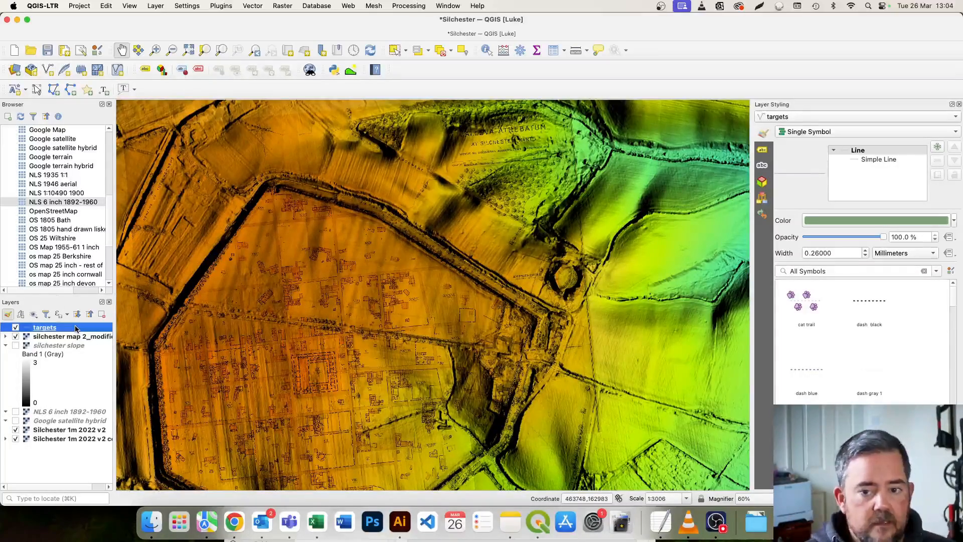
pyautogui.rightClick(209, 82)
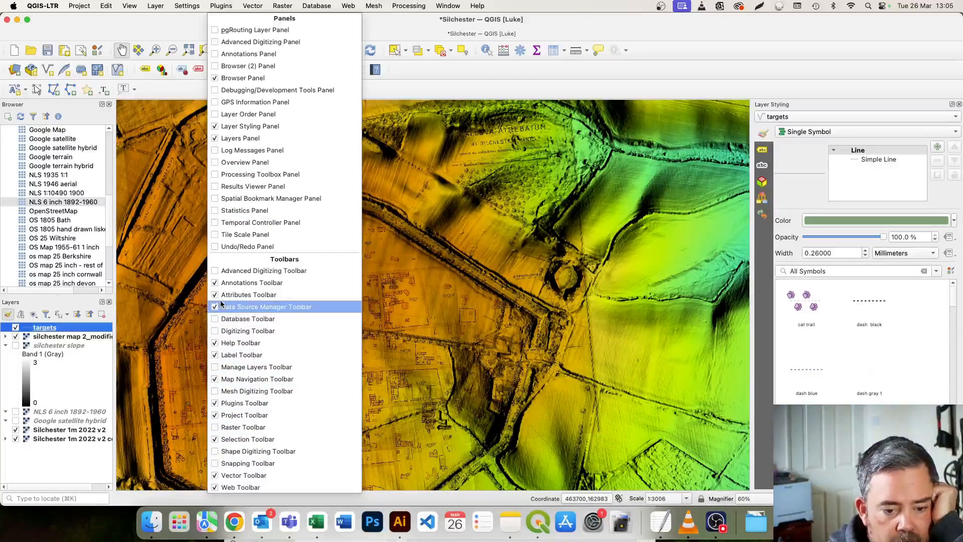
pyautogui.click(221, 283)
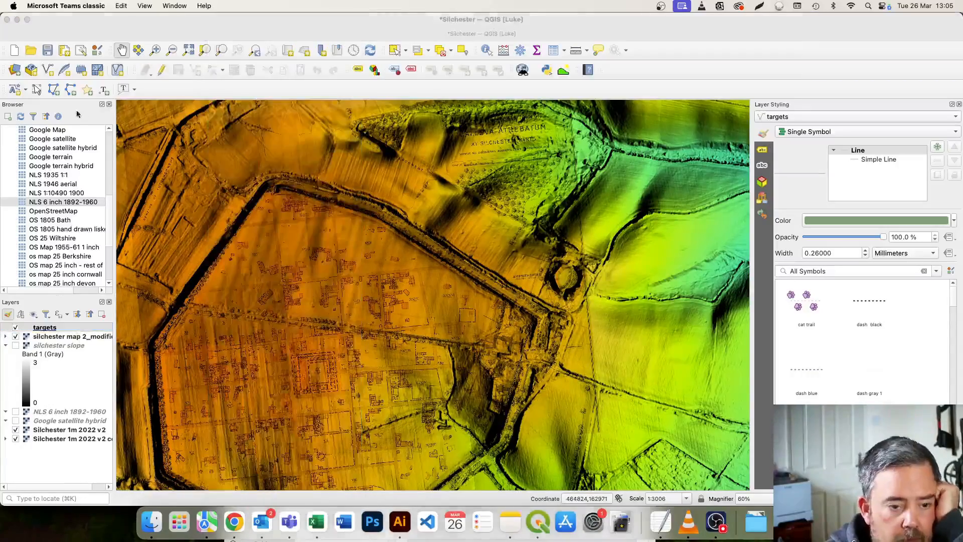
# Turn on editing for the targets layer and activate Add Line Feature.
pyautogui.rightClick(151, 88)
pyautogui.click(142, 89)
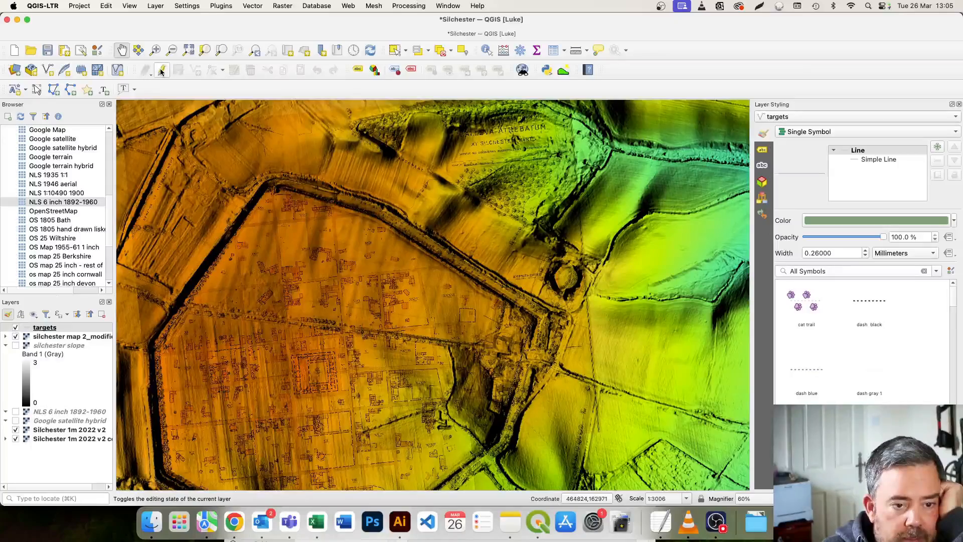
pyautogui.click(161, 72)
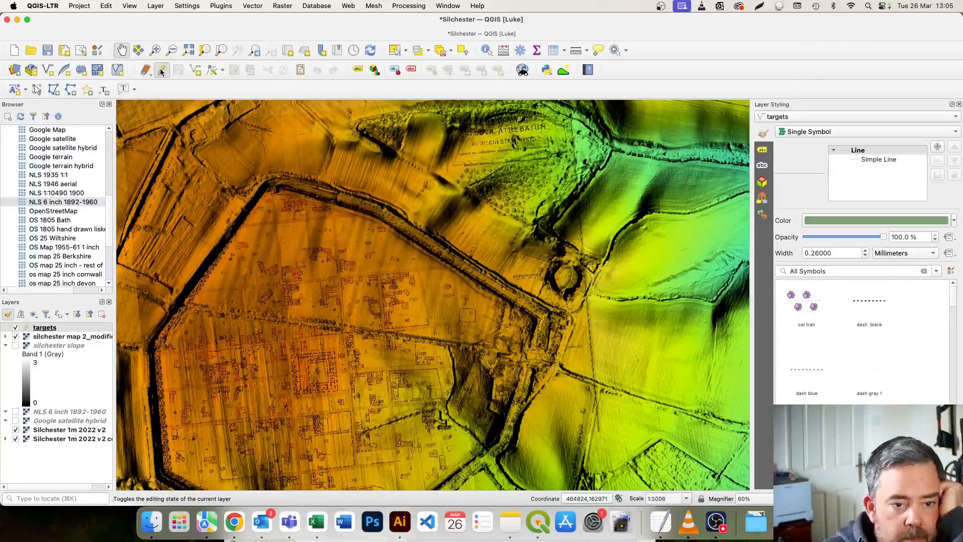
pyautogui.click(195, 71)
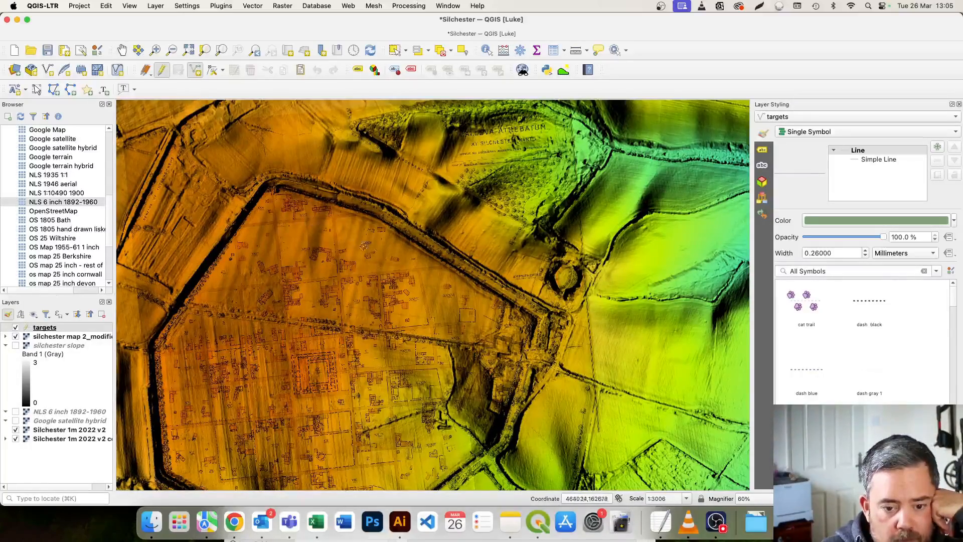
# Examine the LIDAR hillshade from the Roman town across to the valley in the north-east for possible target features.
pyautogui.scroll(3, 388, 255)
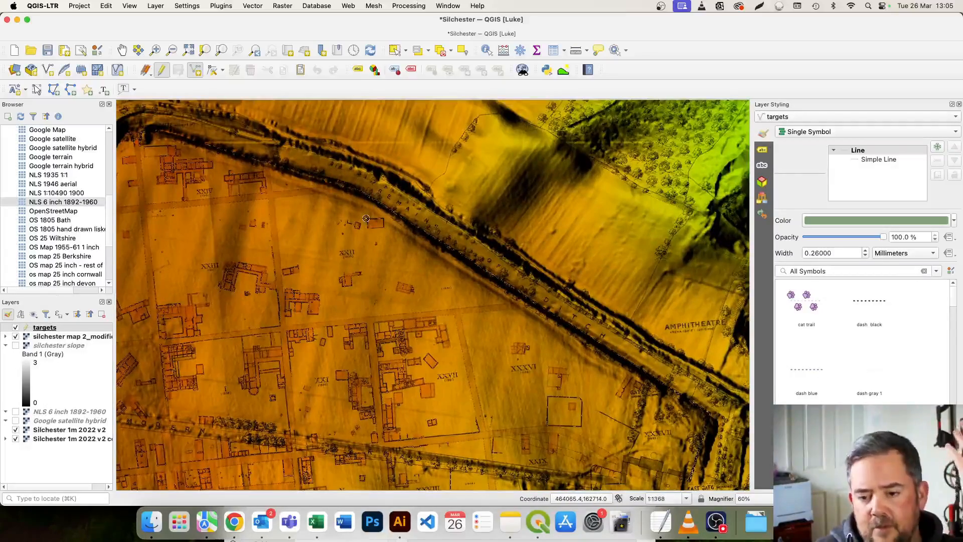
pyautogui.scroll(-2, 453, 204)
pyautogui.click(124, 49)
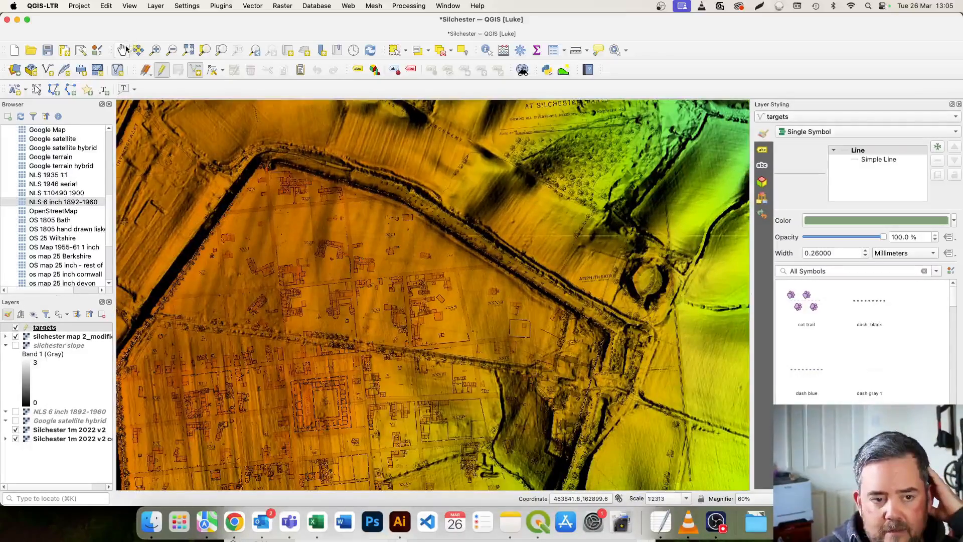
pyautogui.moveTo(479, 212); pyautogui.dragTo(426, 305)
pyautogui.moveTo(481, 249); pyautogui.dragTo(330, 386)
pyautogui.moveTo(575, 180); pyautogui.dragTo(480, 274)
pyautogui.moveTo(519, 237); pyautogui.dragTo(418, 247)
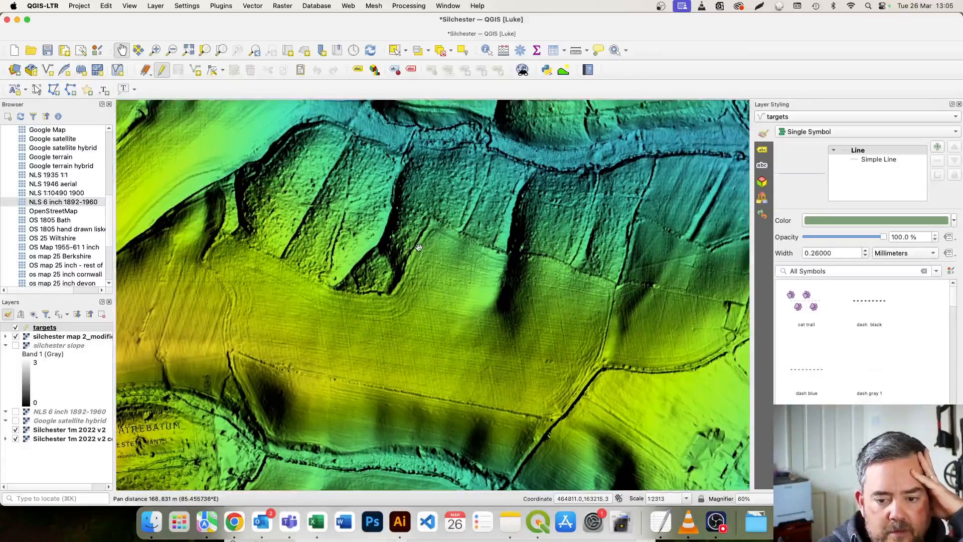
pyautogui.moveTo(502, 245); pyautogui.dragTo(395, 241)
pyautogui.moveTo(518, 284); pyautogui.dragTo(391, 219)
pyautogui.moveTo(522, 176); pyautogui.dragTo(298, 182)
pyautogui.moveTo(401, 239); pyautogui.dragTo(283, 328)
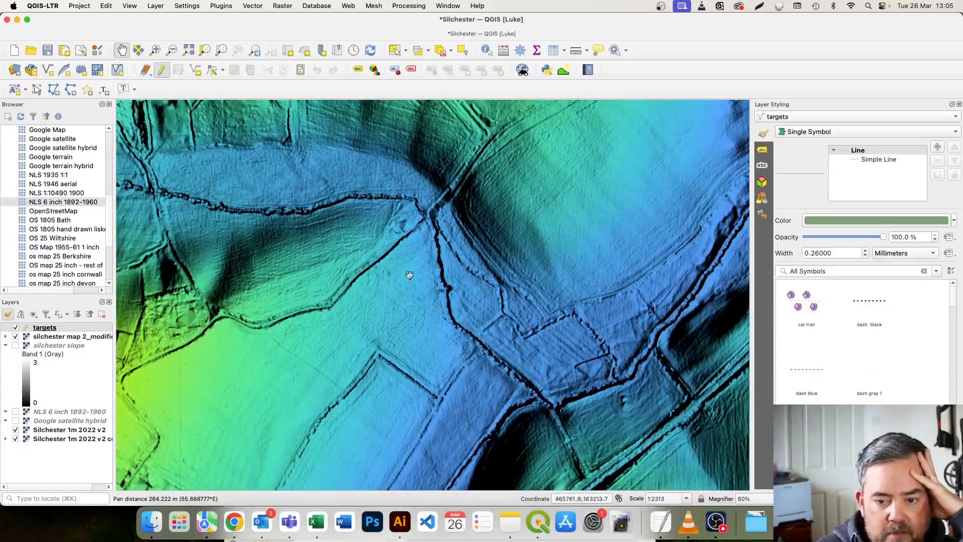
pyautogui.moveTo(397, 283); pyautogui.dragTo(260, 325)
pyautogui.moveTo(333, 388); pyautogui.dragTo(333, 329)
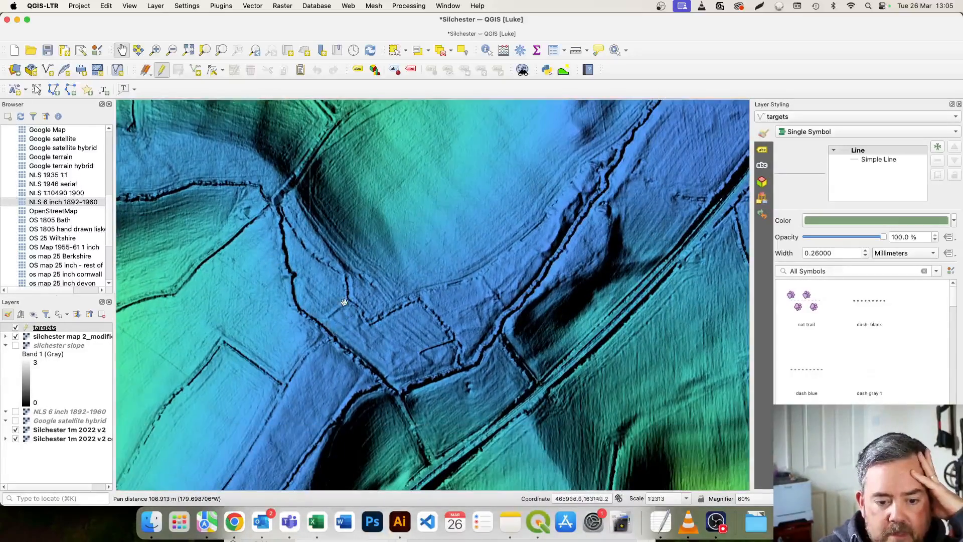
pyautogui.scroll(2, 354, 316)
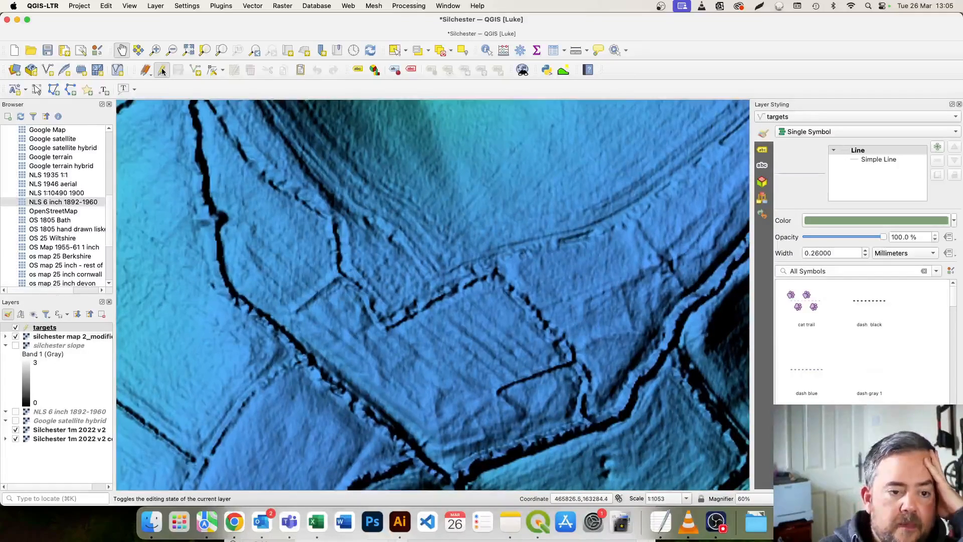
# Digitize a small line feature around the earthwork in the north-eastern valley field, leaving its id empty.
pyautogui.click(199, 71)
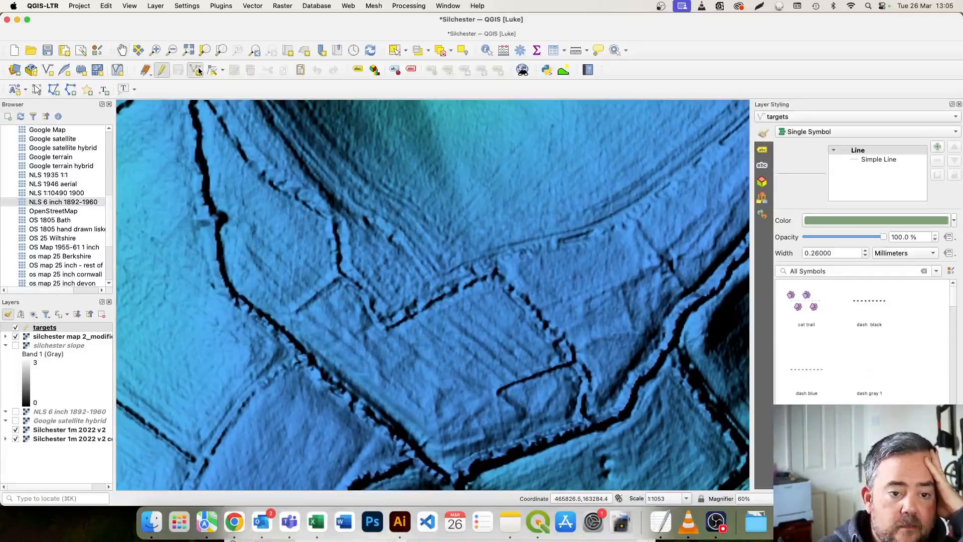
pyautogui.click(334, 316)
pyautogui.click(351, 313)
pyautogui.click(357, 309)
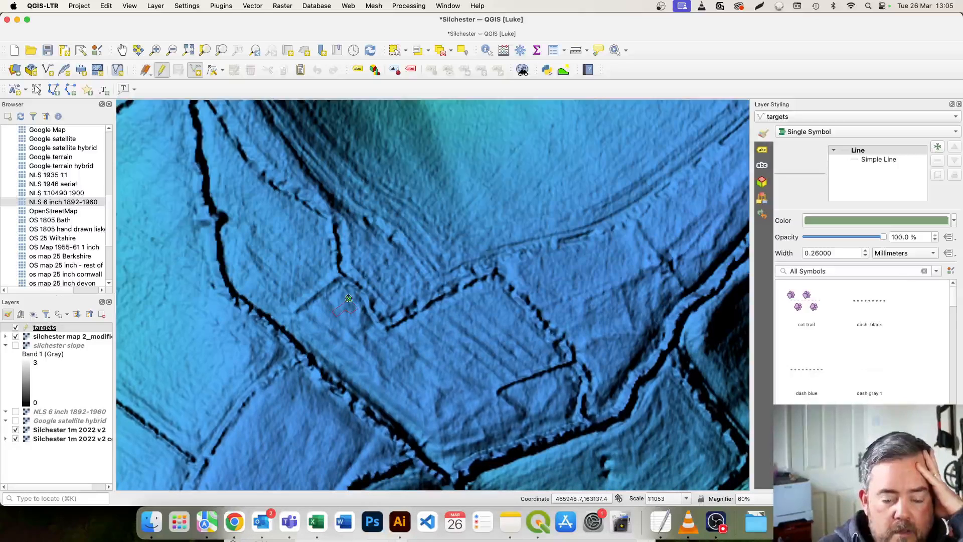
pyautogui.rightClick(348, 300)
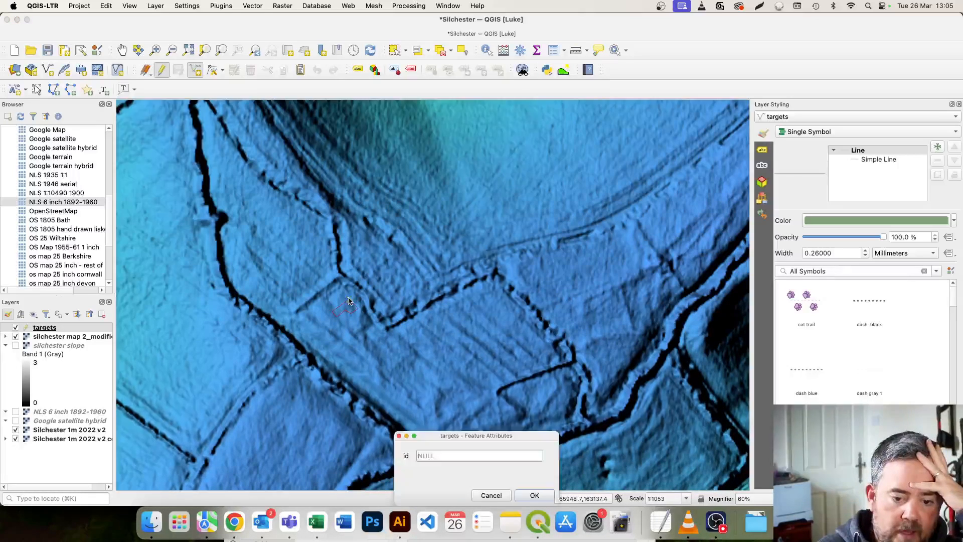
pyautogui.press('Return')
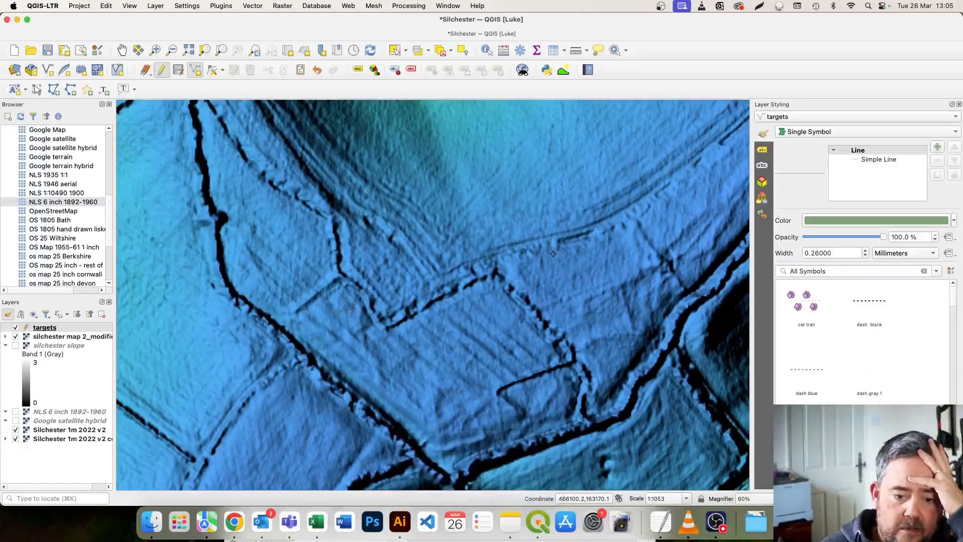
# Try the dash black symbol on the targets layer, and settle on dash gray 1 for its lines.
pyautogui.scroll(-1, 342, 321)
pyautogui.scroll(1, 346, 321)
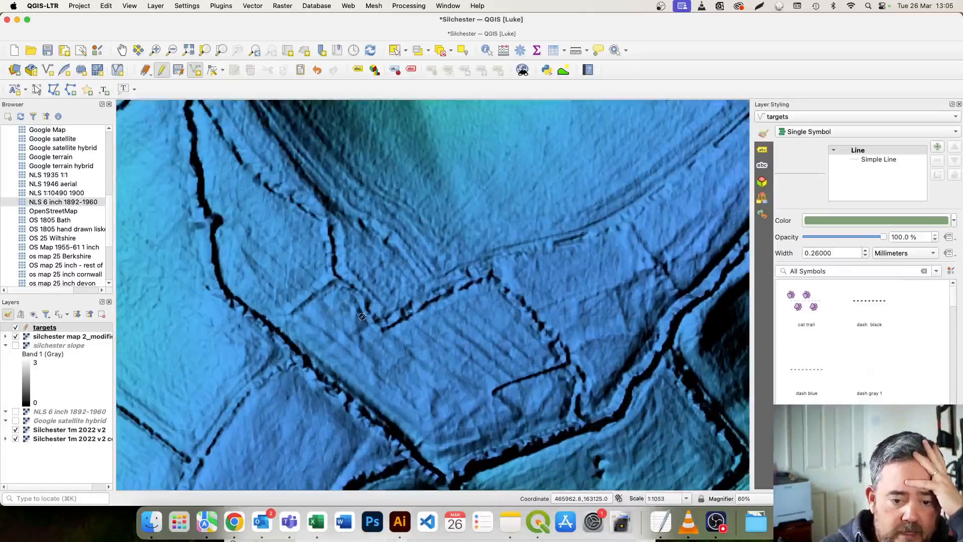
pyautogui.click(869, 301)
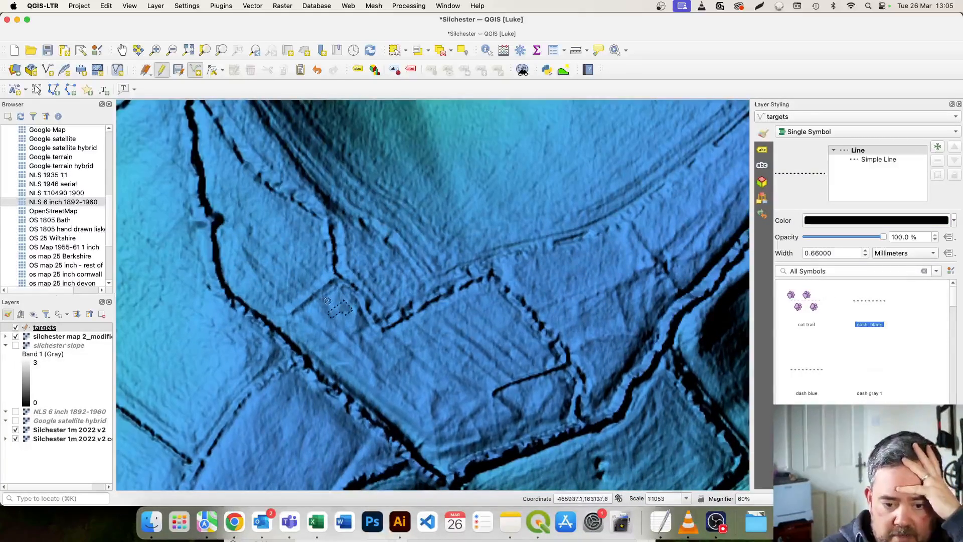
pyautogui.click(868, 369)
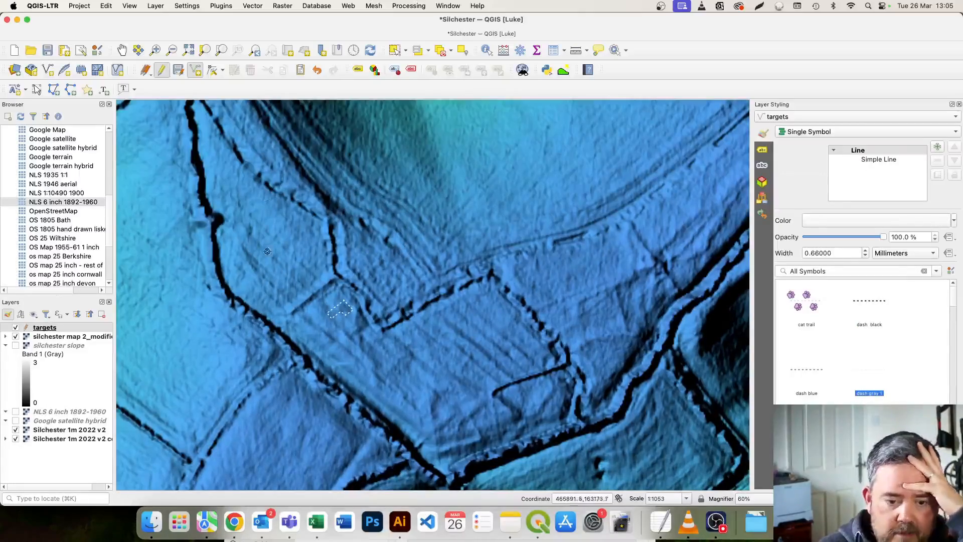
# Examine the LIDAR hillshade south-west of the first target, into the large field east of the town, for another feature.
pyautogui.scroll(-2, 309, 258)
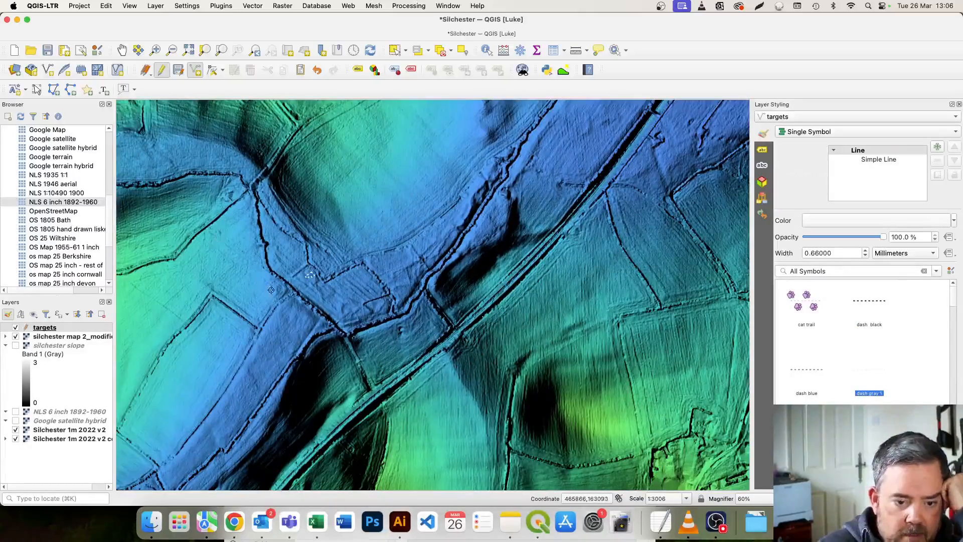
pyautogui.scroll(-1, 270, 294)
pyautogui.click(122, 51)
pyautogui.moveTo(234, 356); pyautogui.dragTo(290, 211)
pyautogui.moveTo(256, 243)
pyautogui.mouseDown()
pyautogui.moveTo(346, 201)
pyautogui.moveTo(349, 224)
pyautogui.mouseUp()
pyautogui.scroll(3, 329, 329)
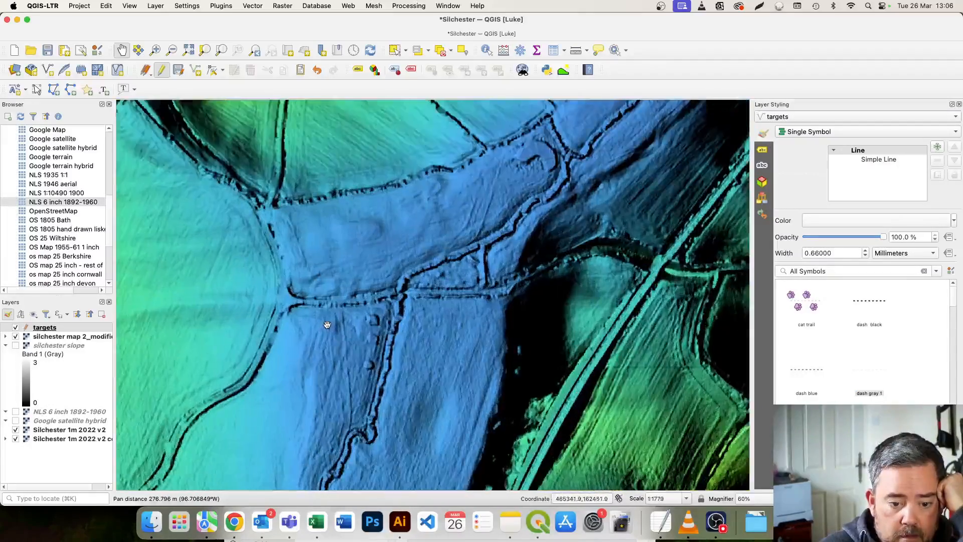
pyautogui.moveTo(314, 311); pyautogui.dragTo(470, 284)
pyautogui.moveTo(232, 353); pyautogui.dragTo(335, 329)
pyautogui.scroll(3, 269, 368)
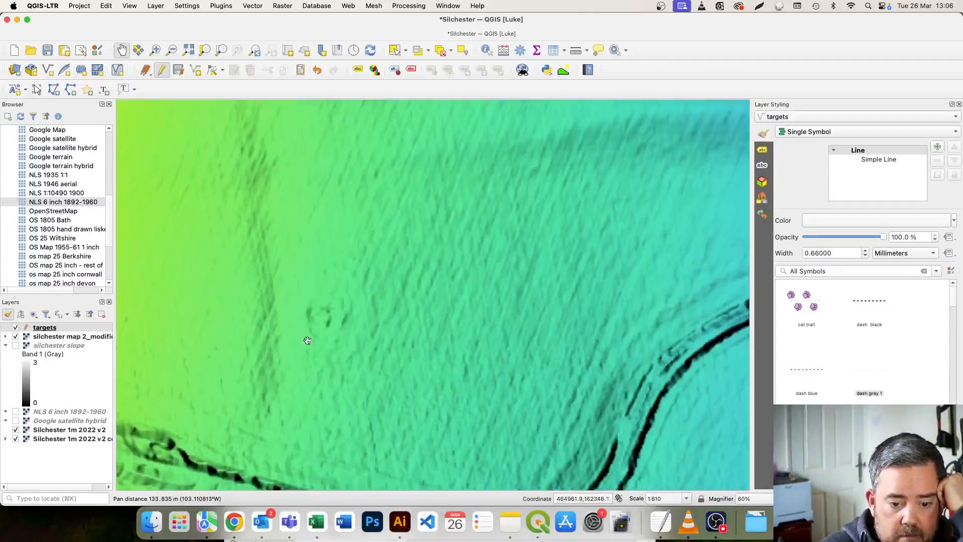
# Digitize a closed four-sided line around the small earthwork in the field east of the town, leaving its id empty.
pyautogui.click(195, 69)
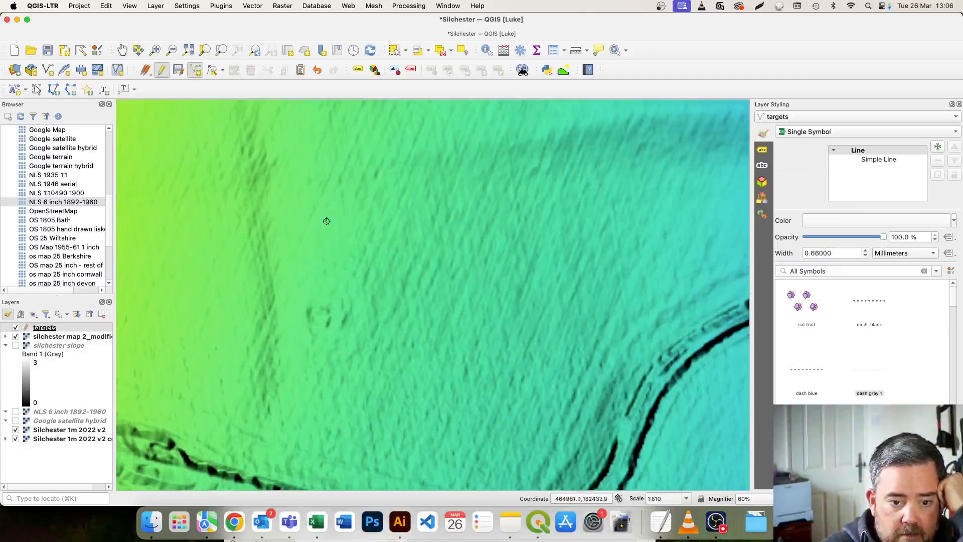
pyautogui.click(306, 297)
pyautogui.click(307, 330)
pyautogui.click(357, 330)
pyautogui.click(353, 297)
pyautogui.click(306, 296)
pyautogui.rightClick(305, 297)
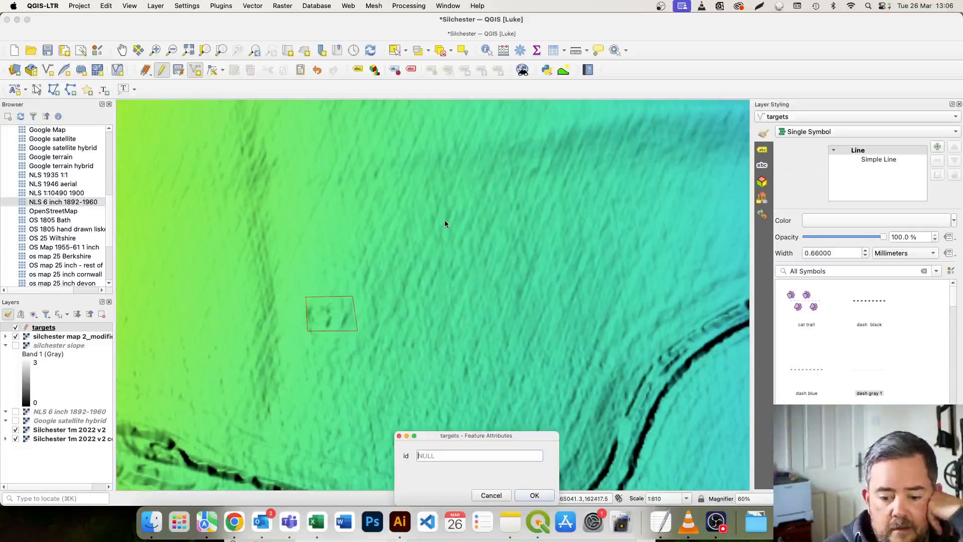
pyautogui.press('Return')
# Stop editing the targets layer and save its changes.
pyautogui.scroll(-5, 446, 222)
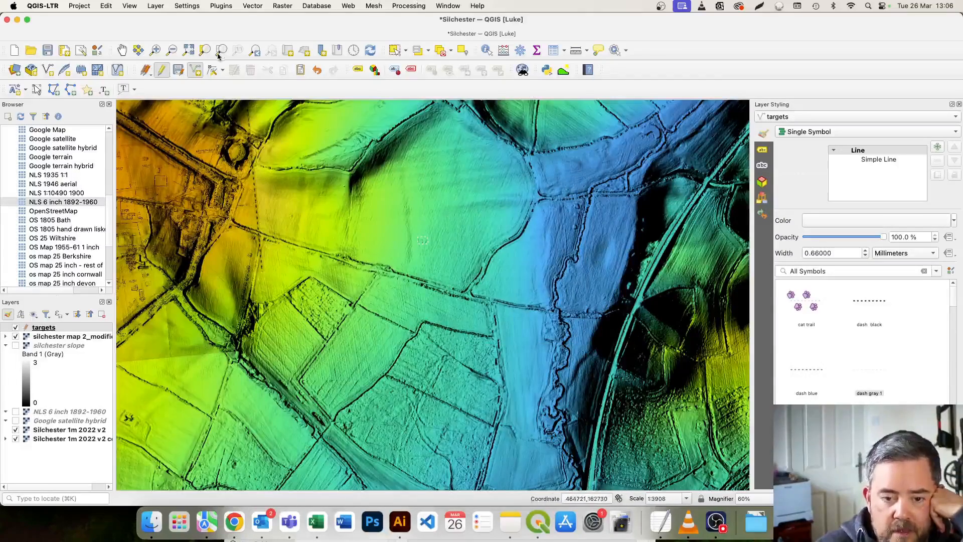
pyautogui.click(122, 50)
pyautogui.moveTo(404, 162); pyautogui.dragTo(340, 323)
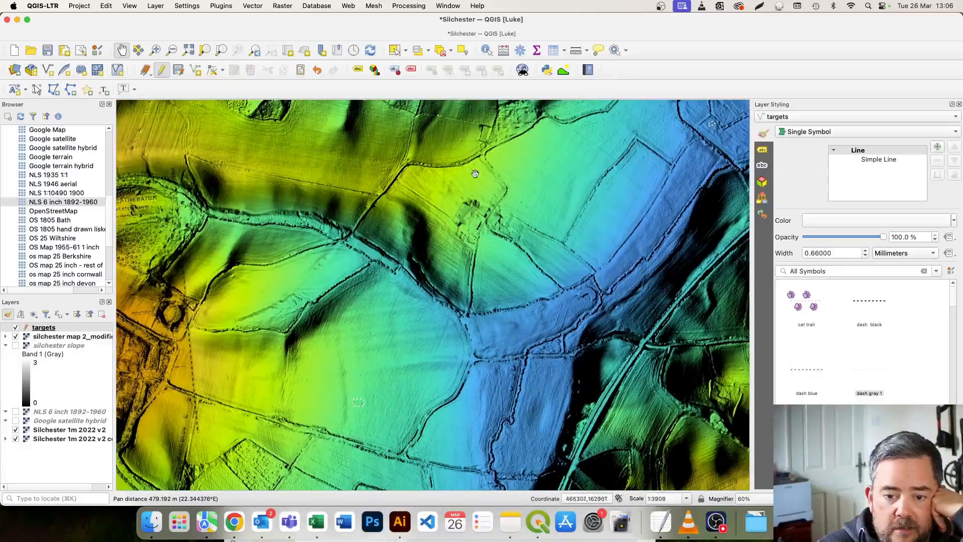
pyautogui.click(161, 71)
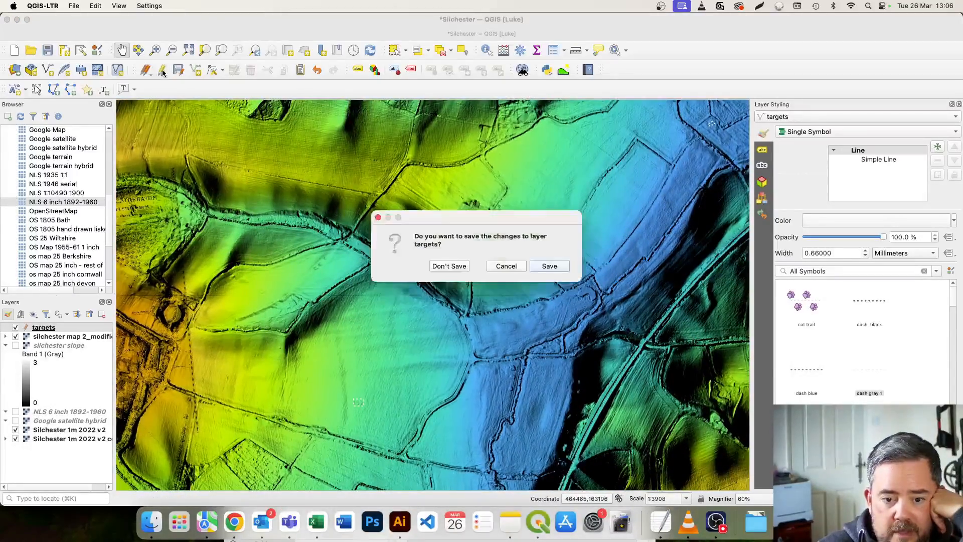
pyautogui.click(550, 267)
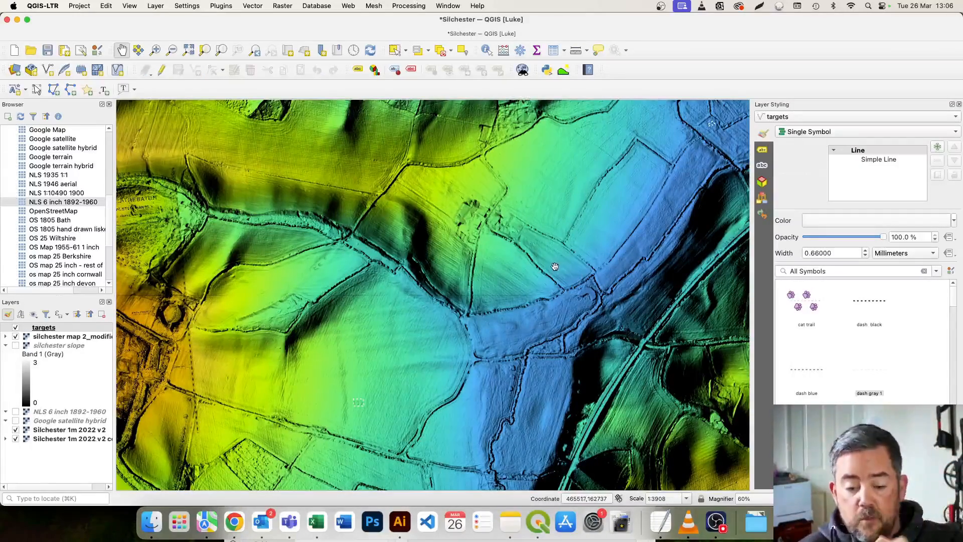
# Start exporting the targets layer's features with Keyhole Markup Language [KML] as the format.
pyautogui.moveTo(344, 205); pyautogui.dragTo(354, 257)
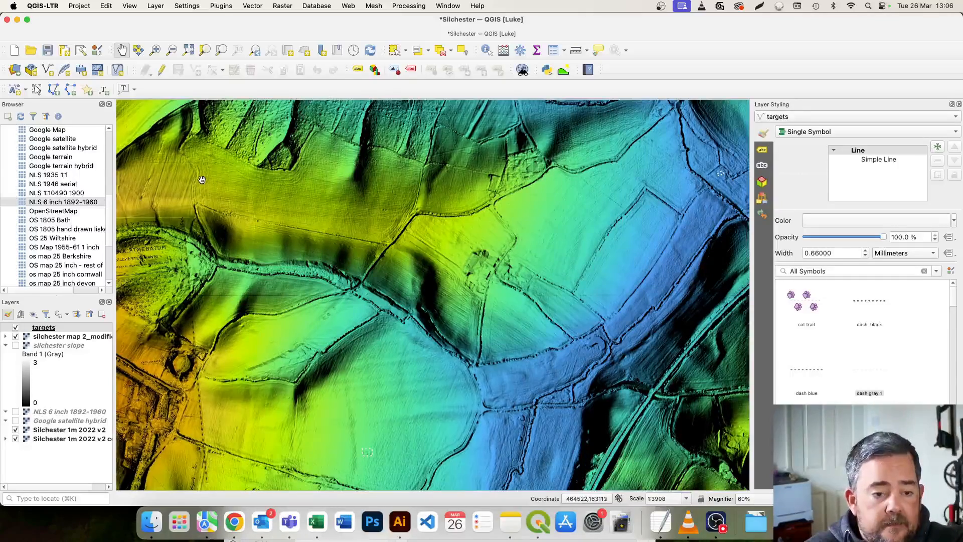
pyautogui.click(65, 329)
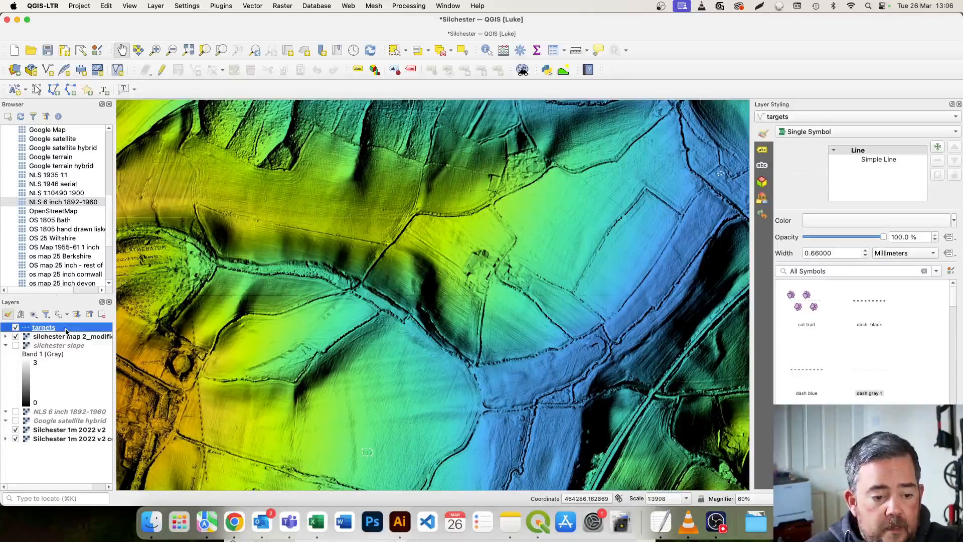
pyautogui.rightClick(66, 329)
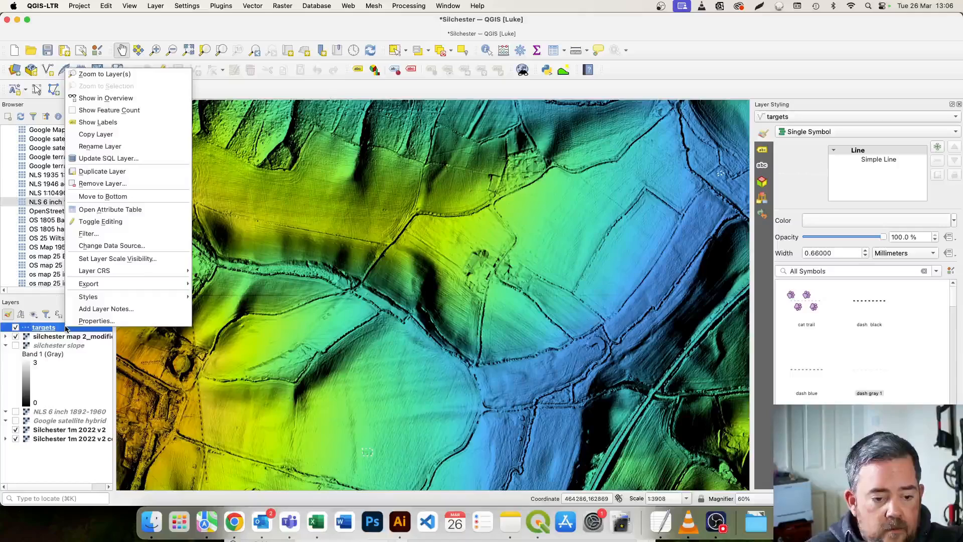
pyautogui.moveTo(113, 284)
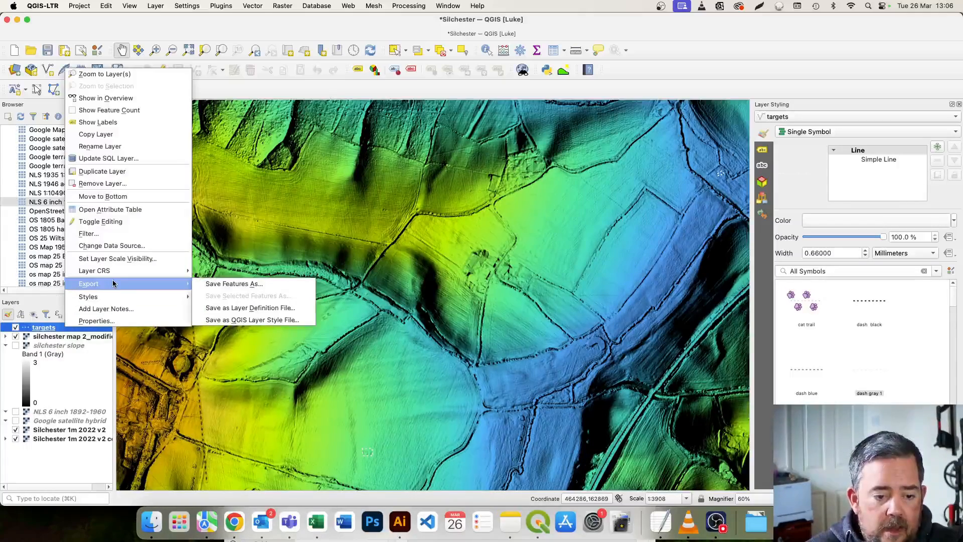
pyautogui.click(218, 289)
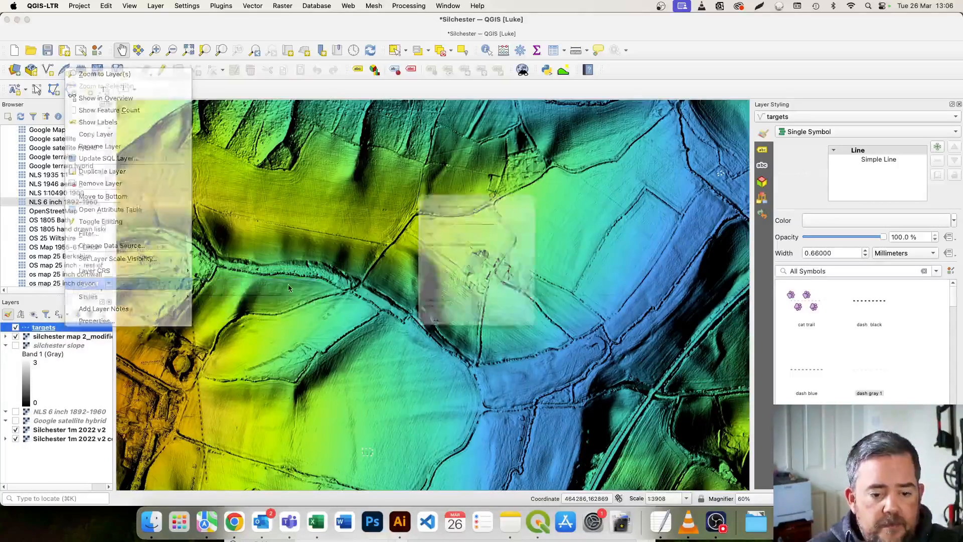
pyautogui.click(587, 127)
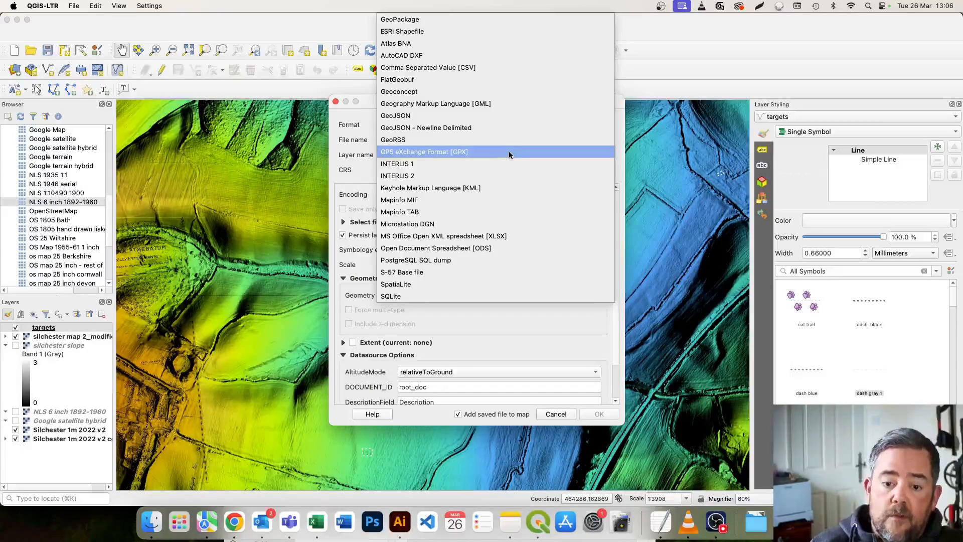
pyautogui.click(509, 189)
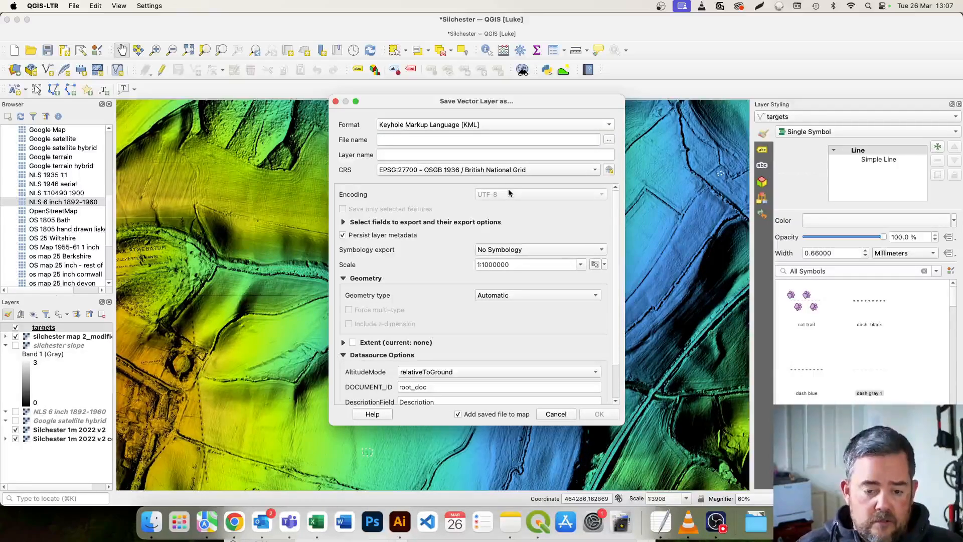
# Export the targets layer as targetsgoogle.kml in the Silchester folder and add the exported line layer to the map.
pyautogui.write('targetsgoogle.kml')
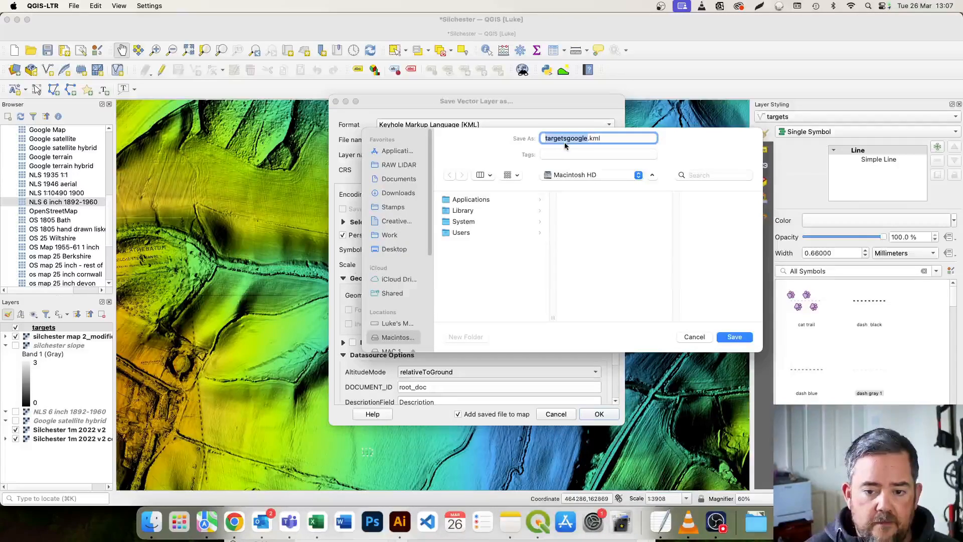
pyautogui.click(603, 179)
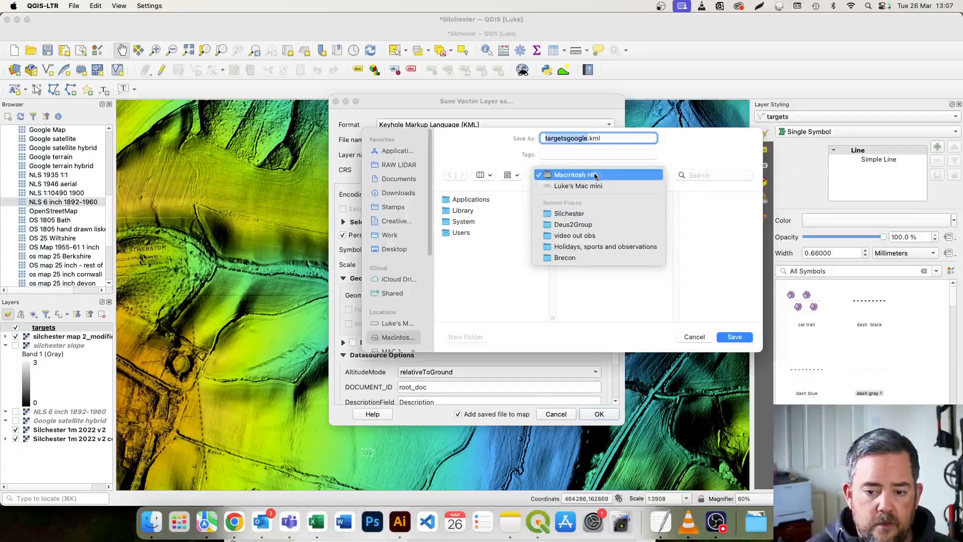
pyautogui.click(576, 213)
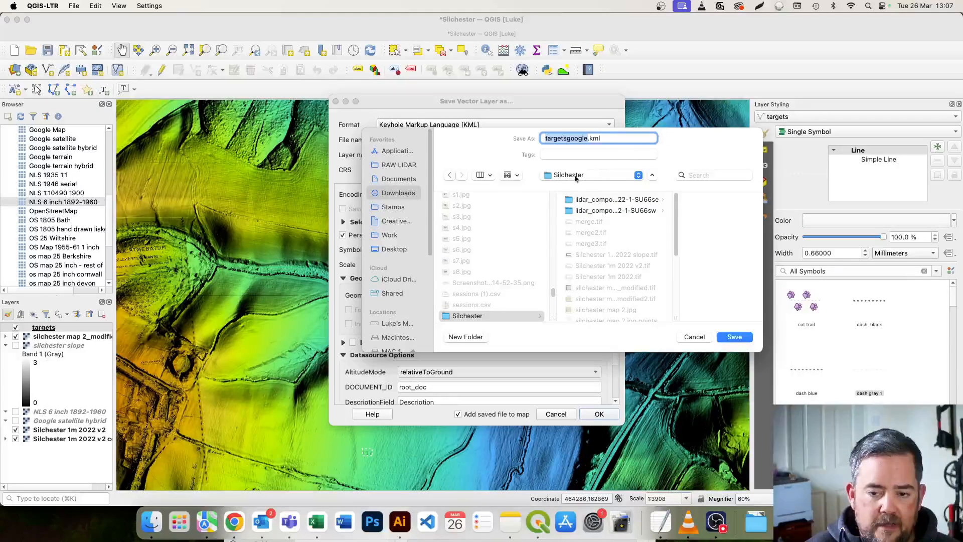
pyautogui.click(723, 337)
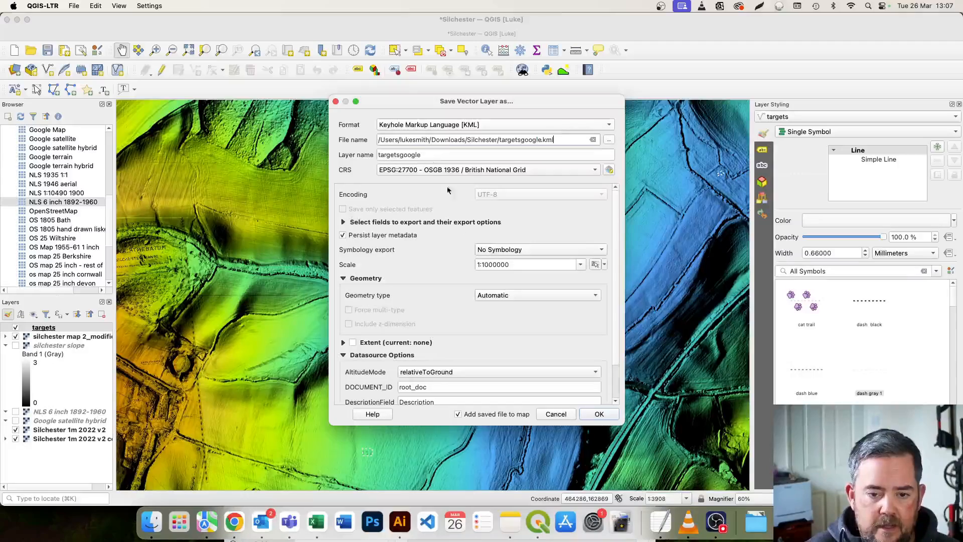
pyautogui.click(588, 418)
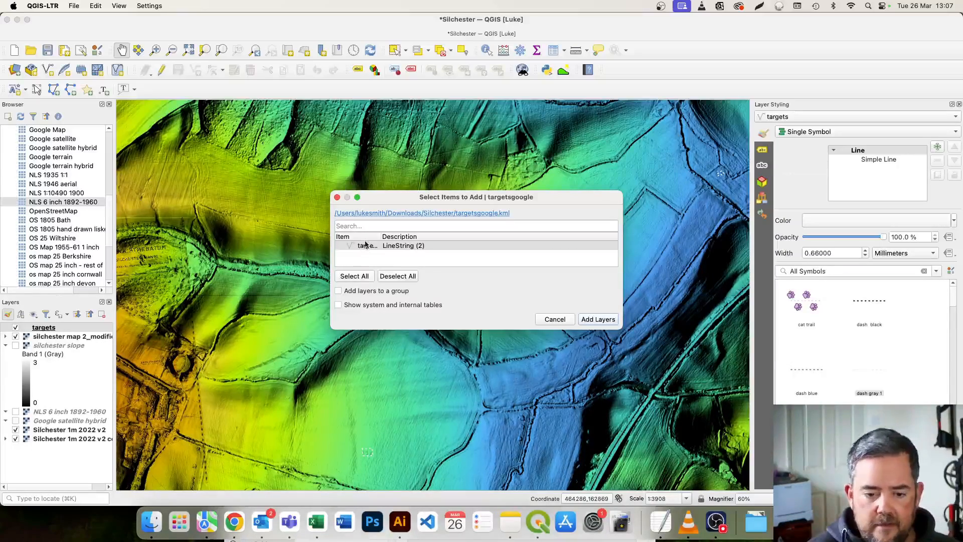
pyautogui.click(593, 319)
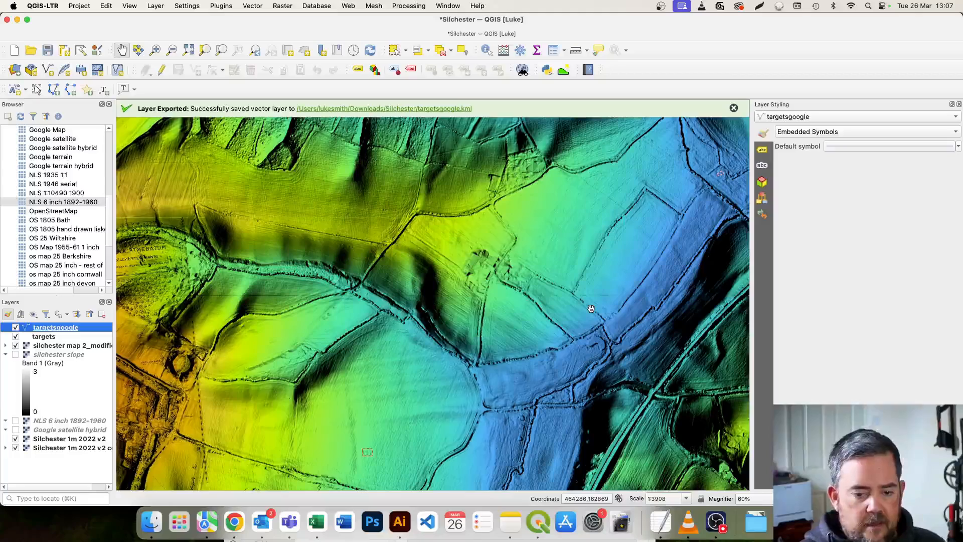
# Remove the targetsgoogle layer from the project, confirming the removal.
pyautogui.rightClick(78, 335)
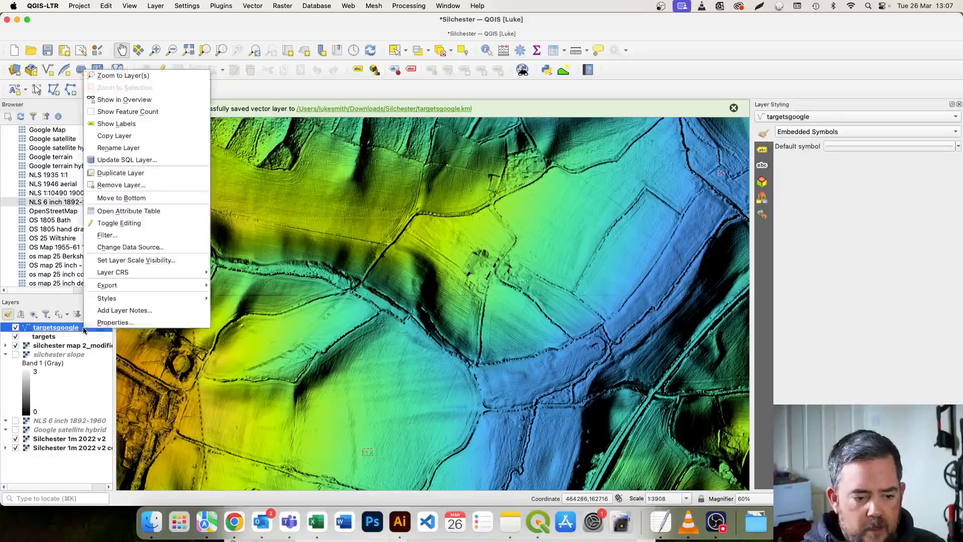
pyautogui.click(125, 185)
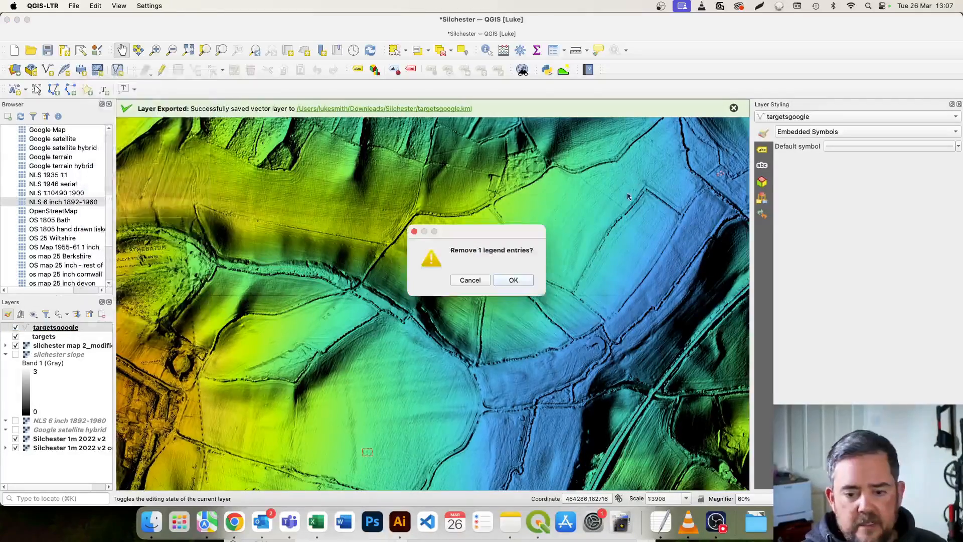
pyautogui.click(512, 280)
# Switch to Finder and open targetsgoogle.kml from the Silchester folder in Google Earth Pro.
pyautogui.click(152, 521)
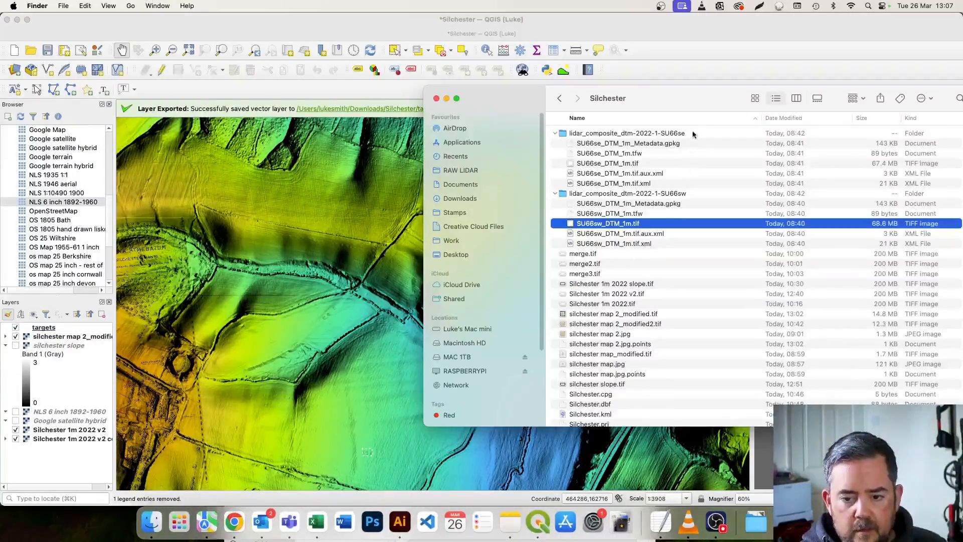
pyautogui.moveTo(694, 105); pyautogui.dragTo(474, 169)
pyautogui.scroll(-5, 407, 360)
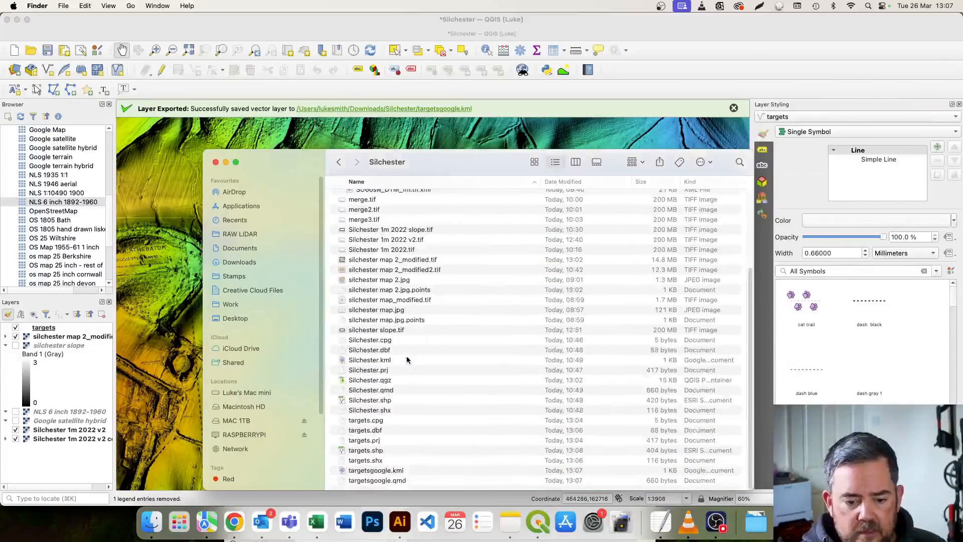
pyautogui.click(374, 470)
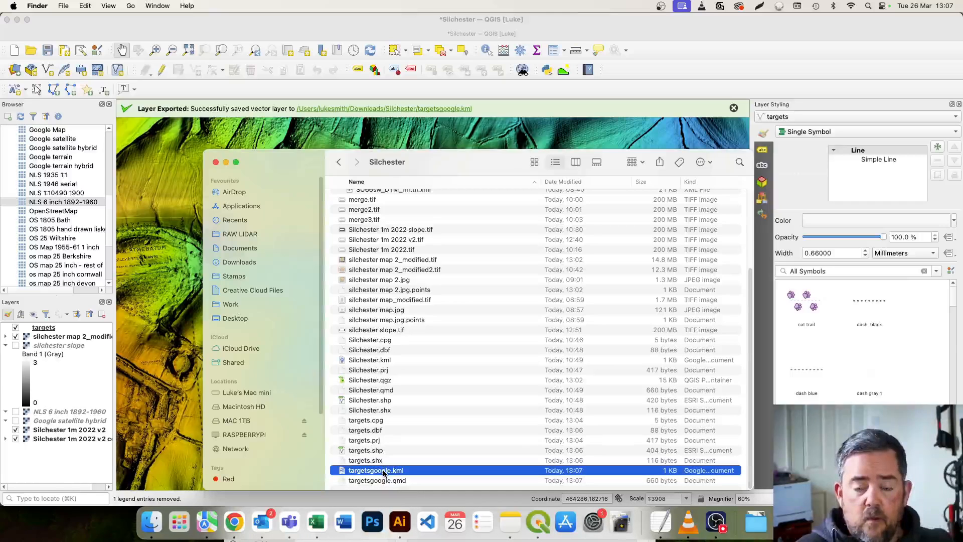
pyautogui.doubleClick(384, 471)
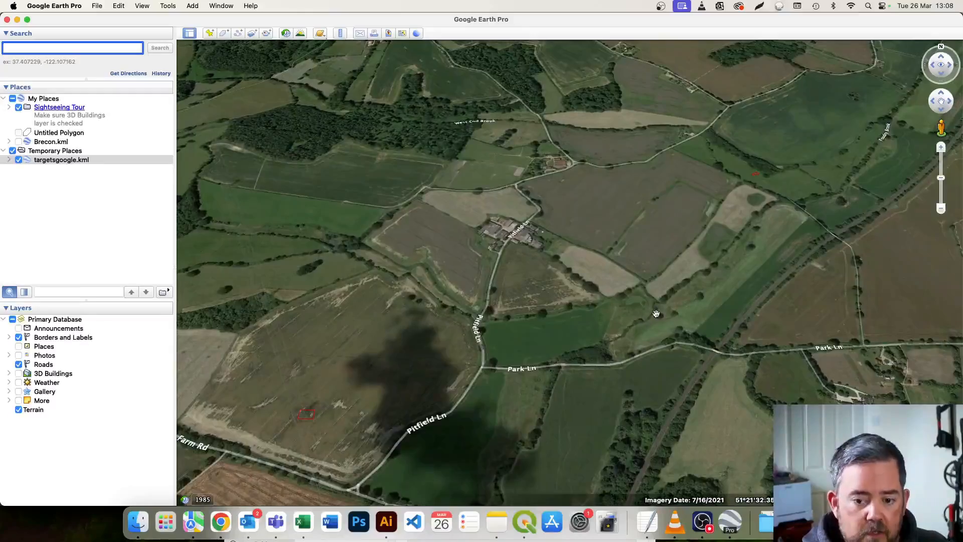
# Examine both target outlines on the satellite imagery, the one beside the narrow wood and the one in the field north of Clappers Farm Rd.
pyautogui.scroll(-5, 656, 314)
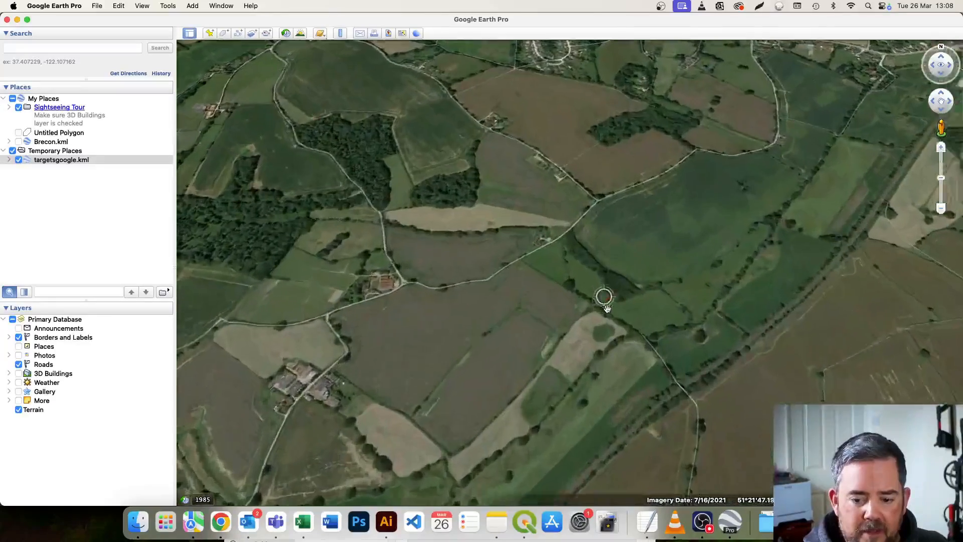
pyautogui.scroll(5, 613, 308)
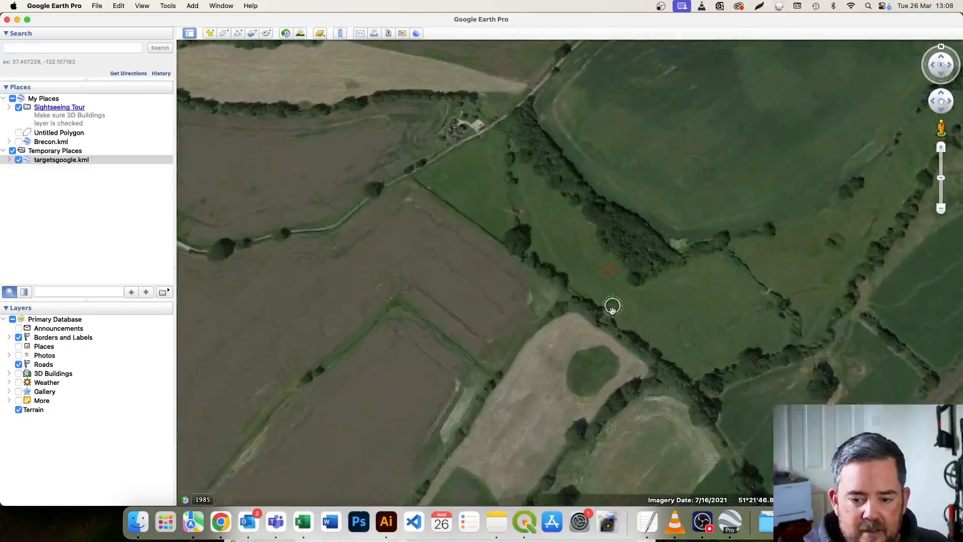
pyautogui.moveTo(612, 308); pyautogui.dragTo(611, 401)
pyautogui.scroll(2, 610, 401)
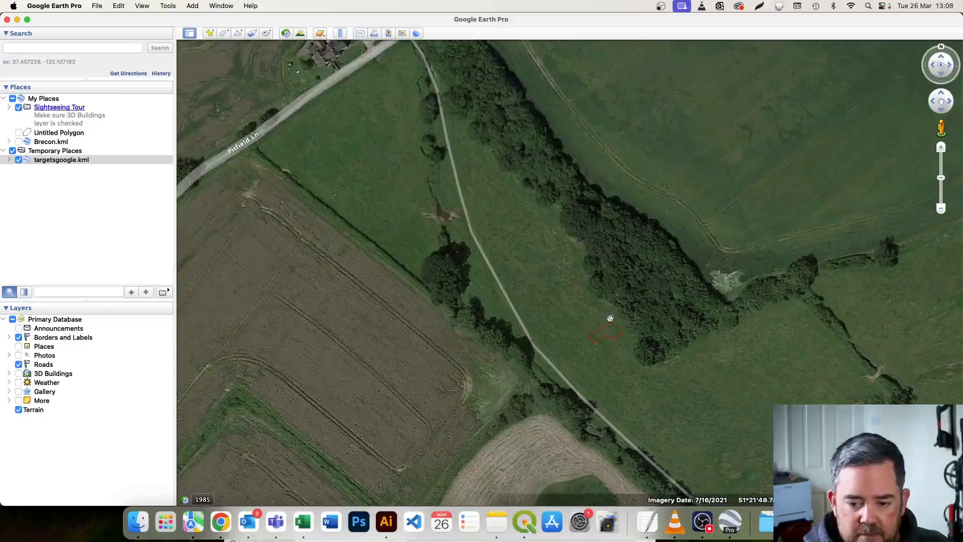
pyautogui.moveTo(610, 329); pyautogui.dragTo(609, 337)
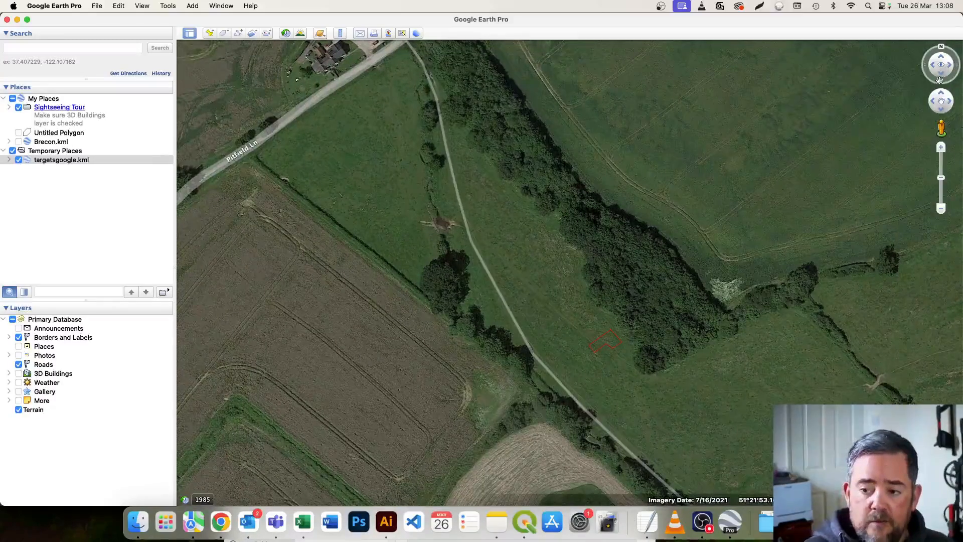
pyautogui.scroll(-5, 612, 346)
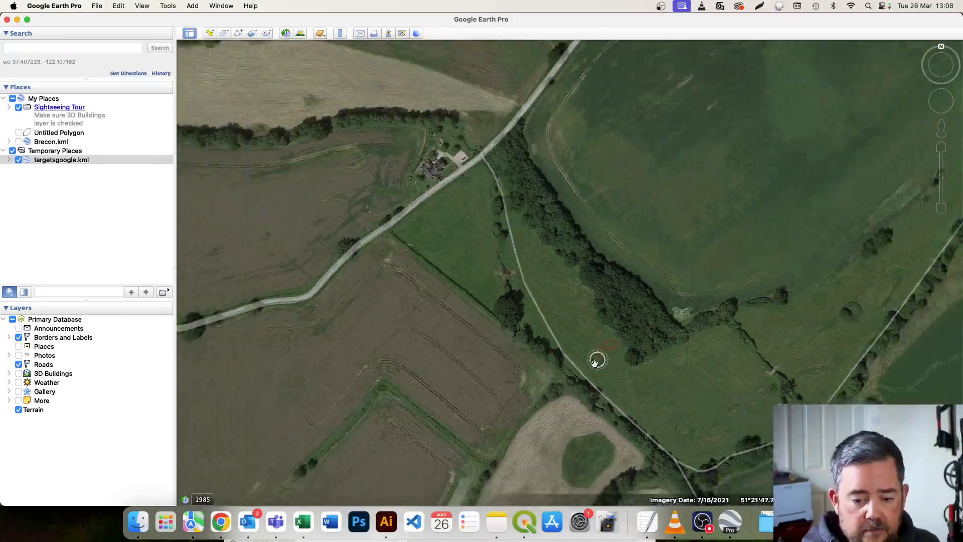
pyautogui.scroll(-6, 565, 275)
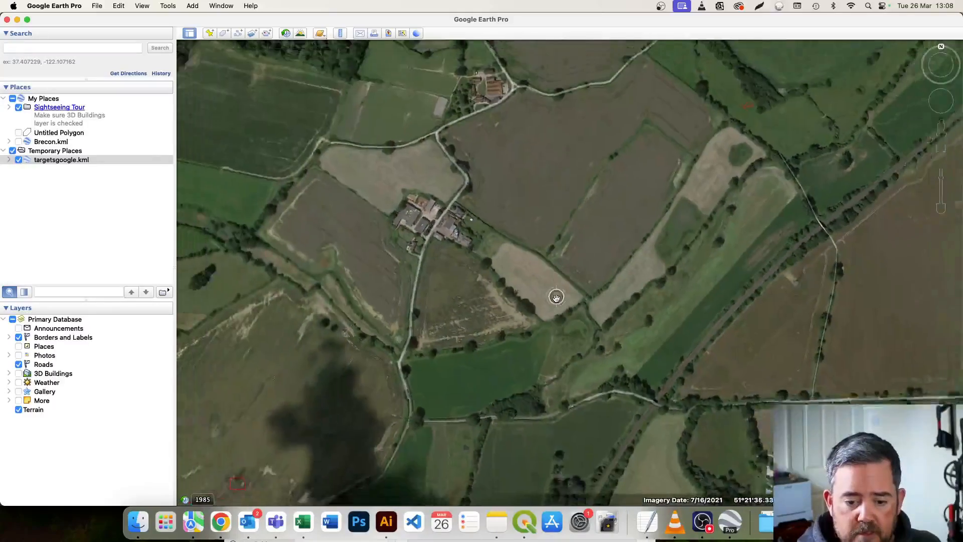
pyautogui.scroll(-6, 556, 297)
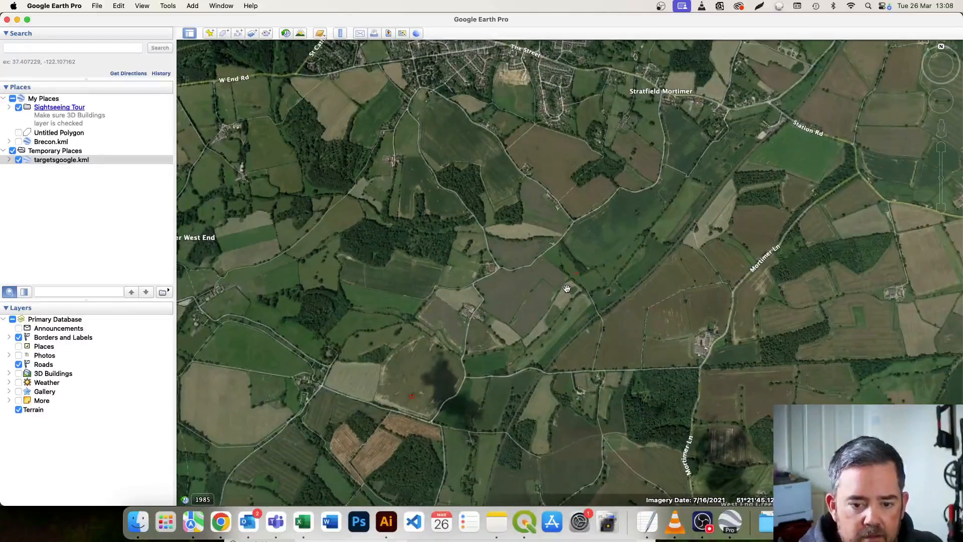
pyautogui.scroll(2, 567, 288)
pyautogui.scroll(2, 442, 383)
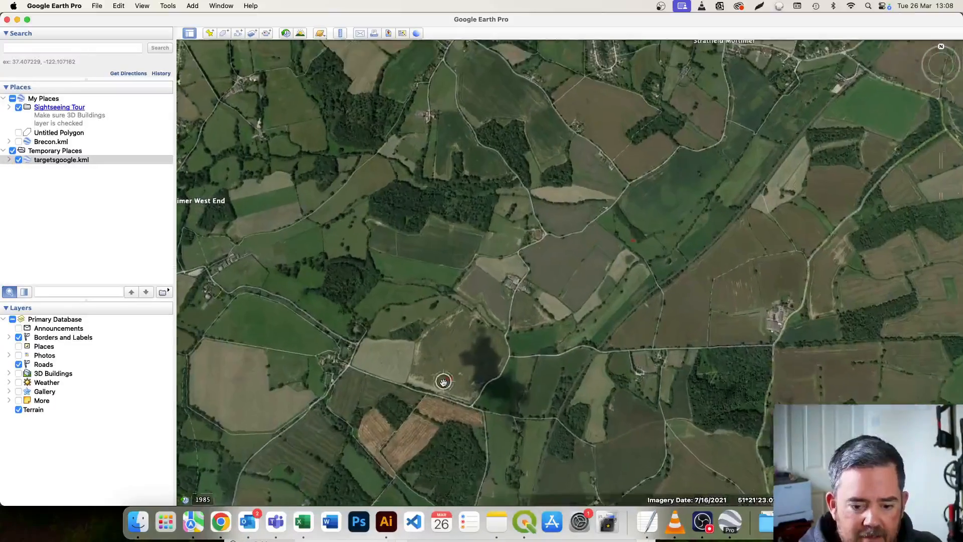
pyautogui.scroll(4, 443, 382)
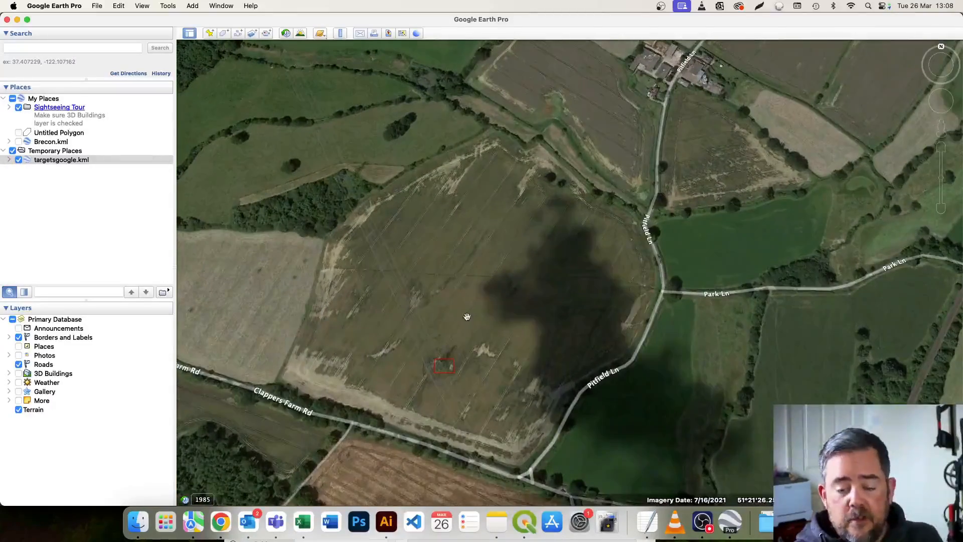